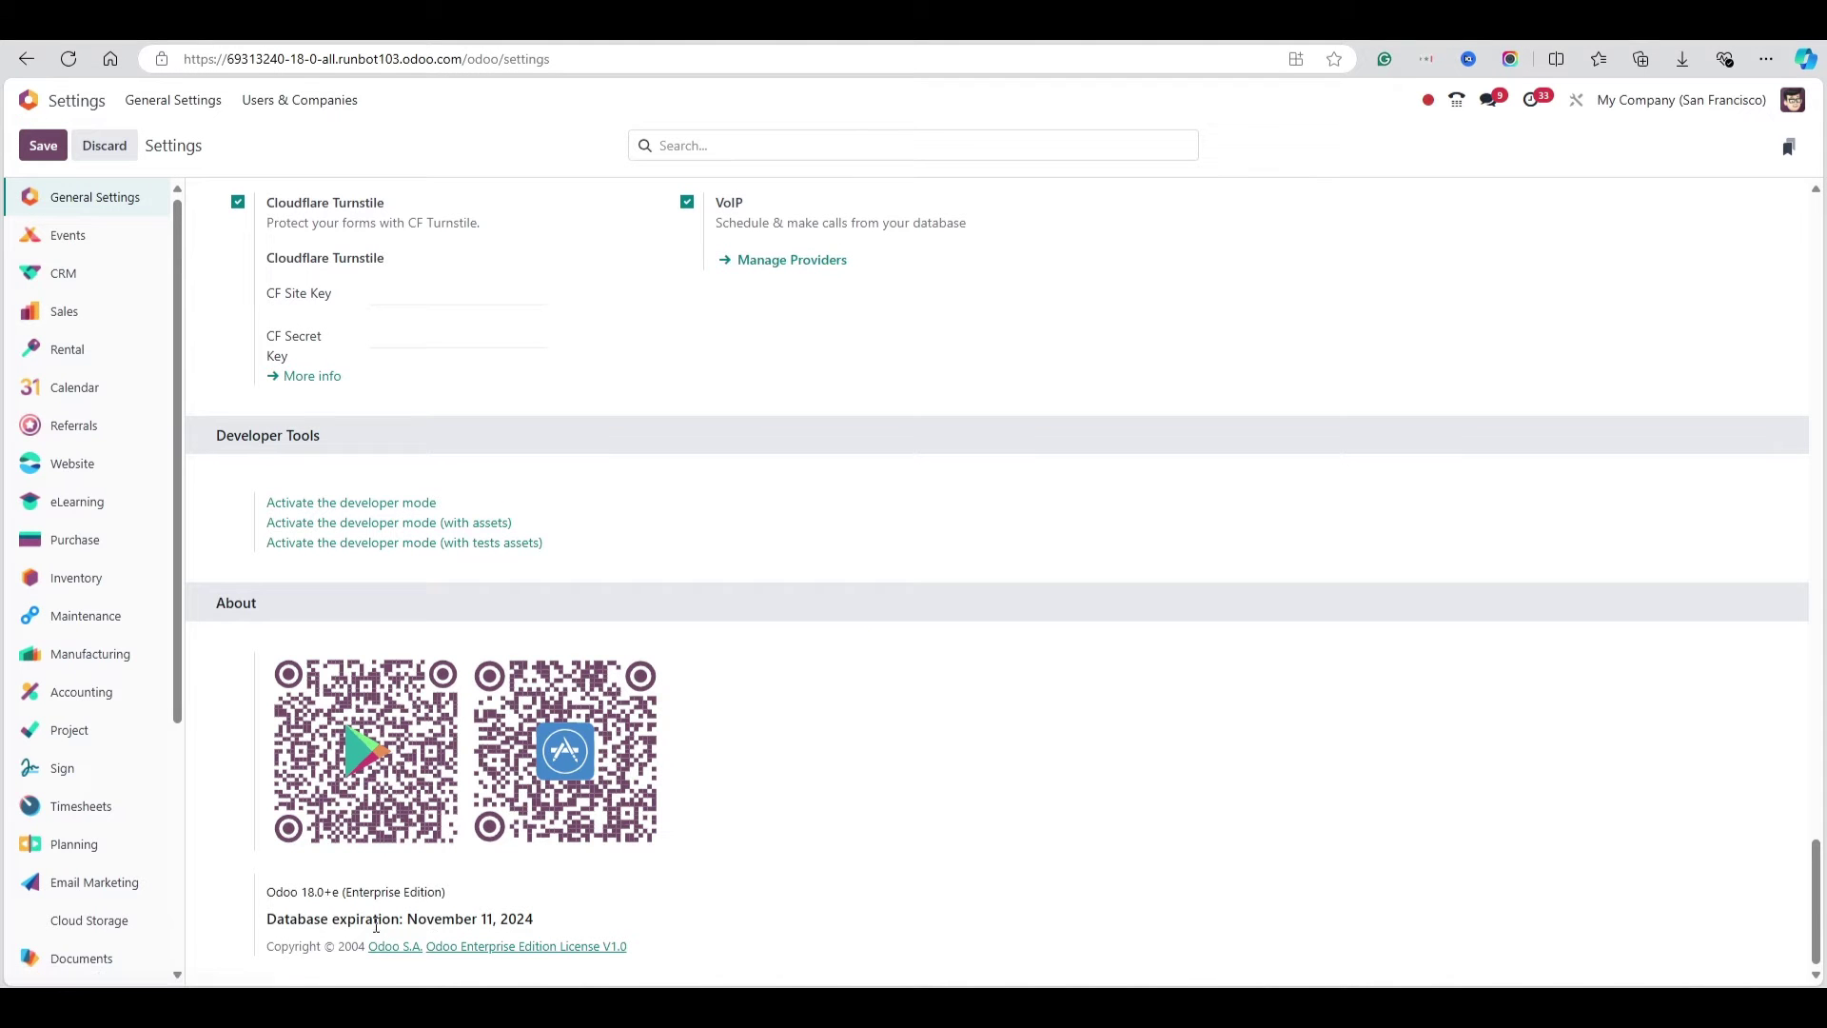
Leave the About details and go to the Settings app from the home menu
drag(290, 892, 395, 893)
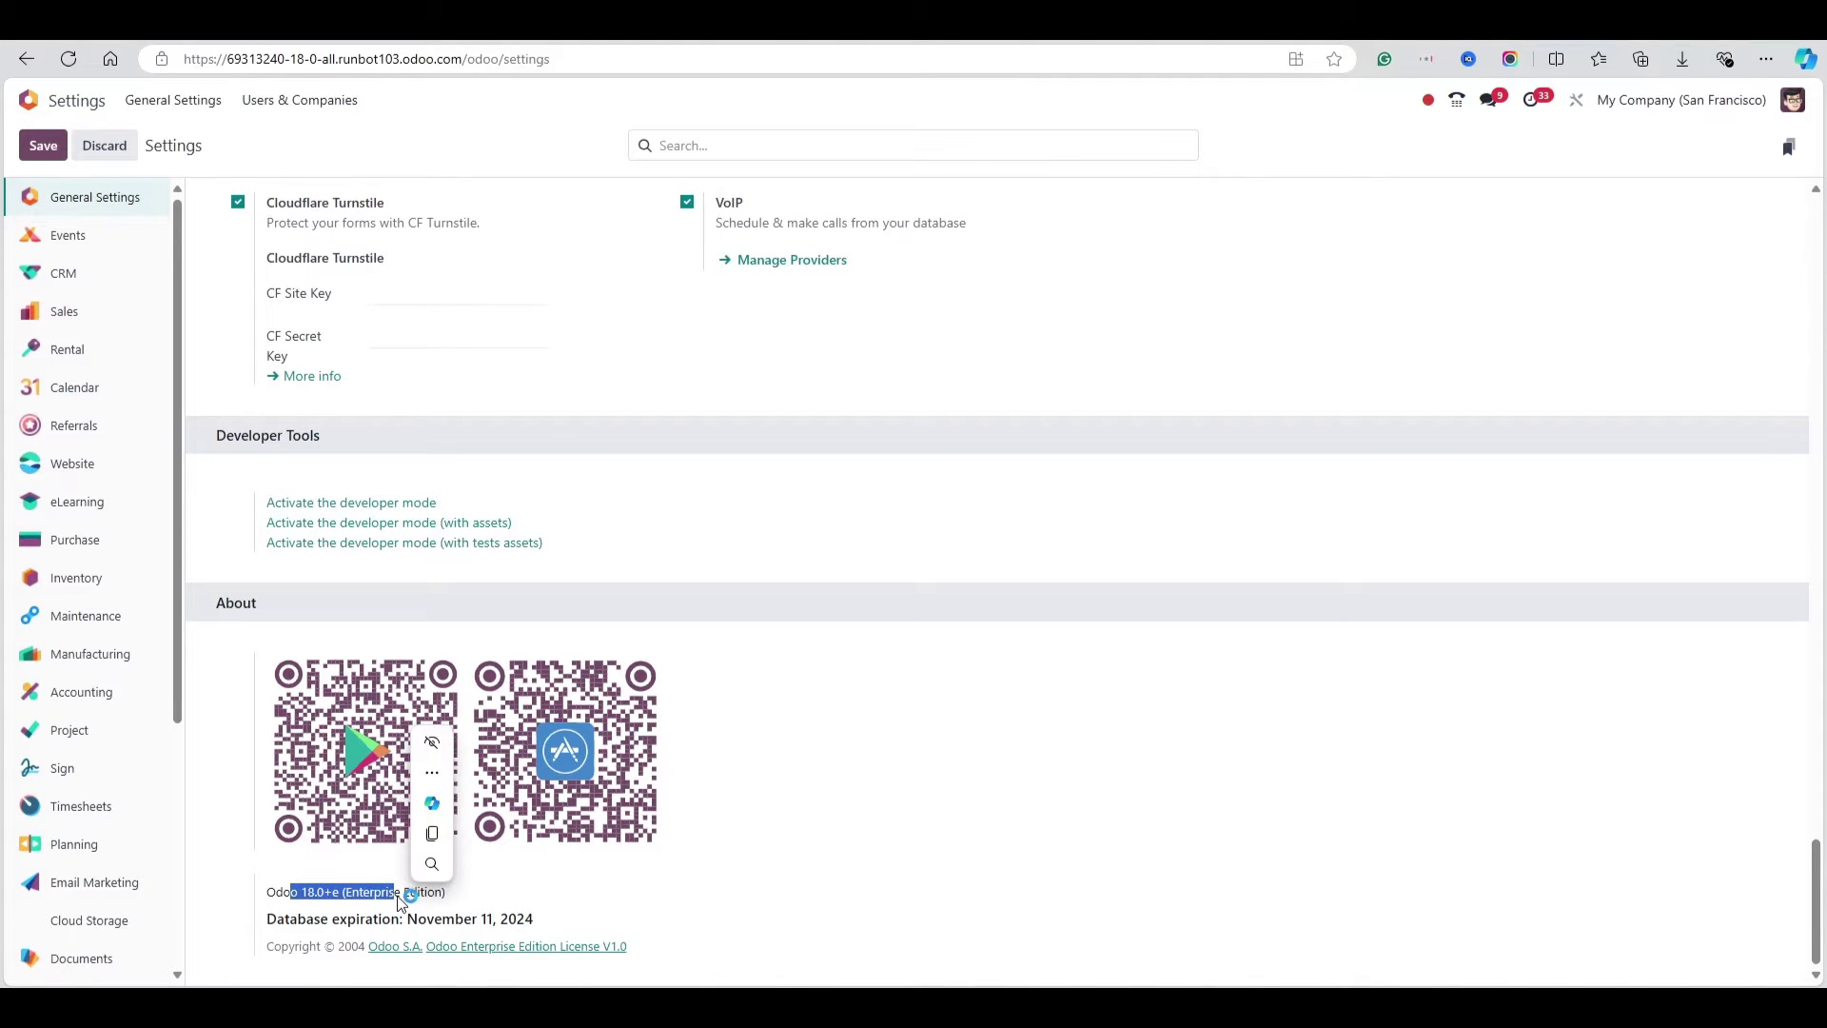
scroll(400, 318, up, 8)
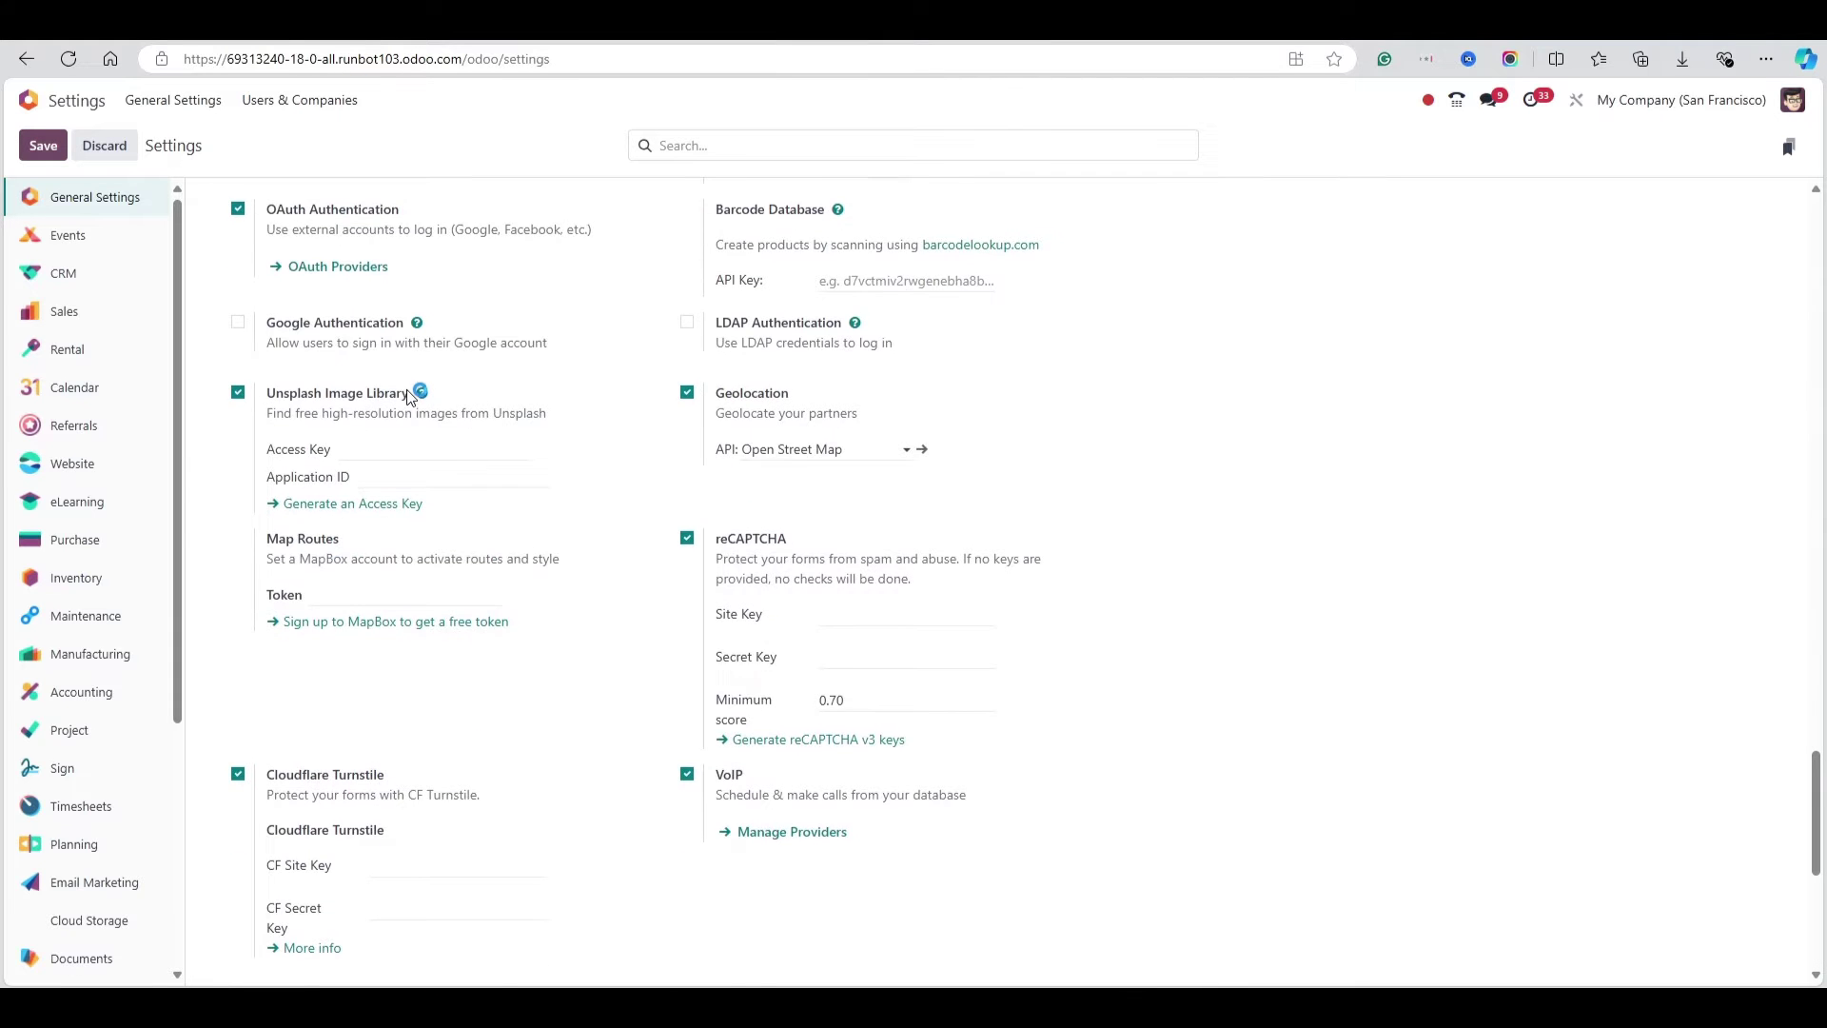
key(alt+h)
scroll(1208, 717, down, 4)
scroll(1208, 718, down, 2)
click(1101, 894)
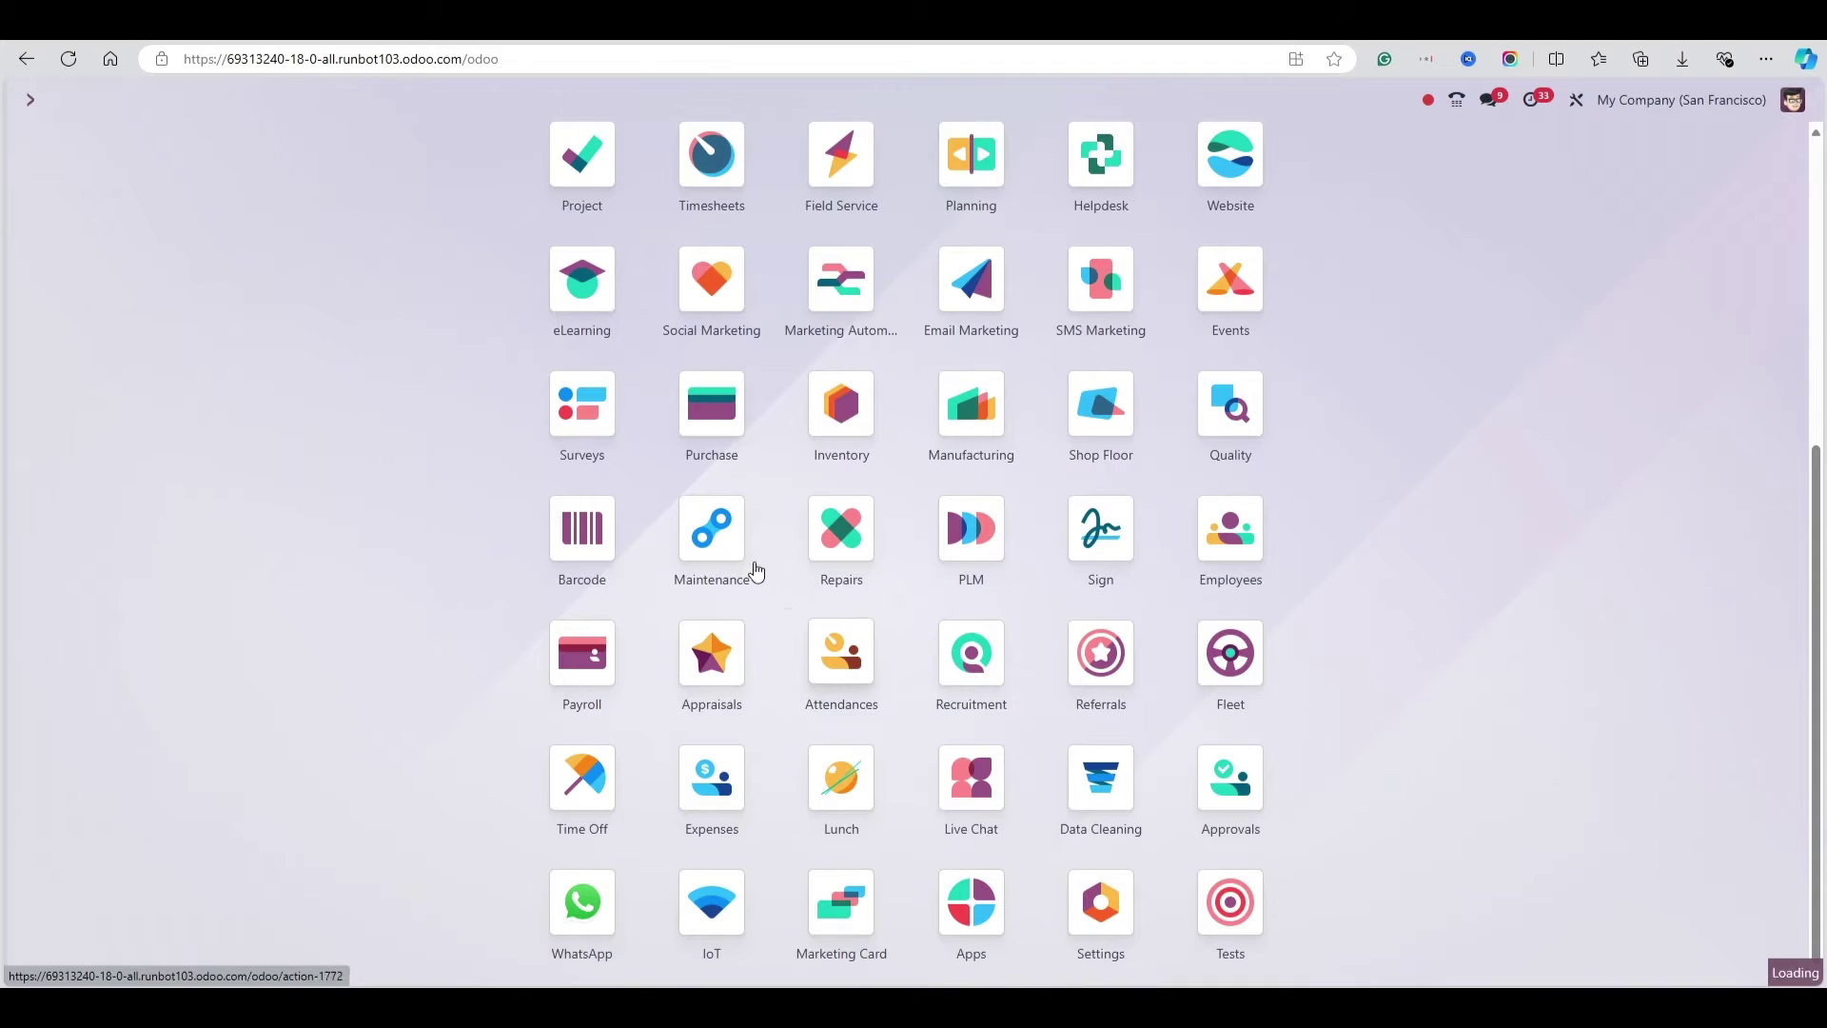
Open the Incoming Email Servers list from the Emails section of Settings
scroll(579, 519, down, 5)
scroll(579, 519, down, 6)
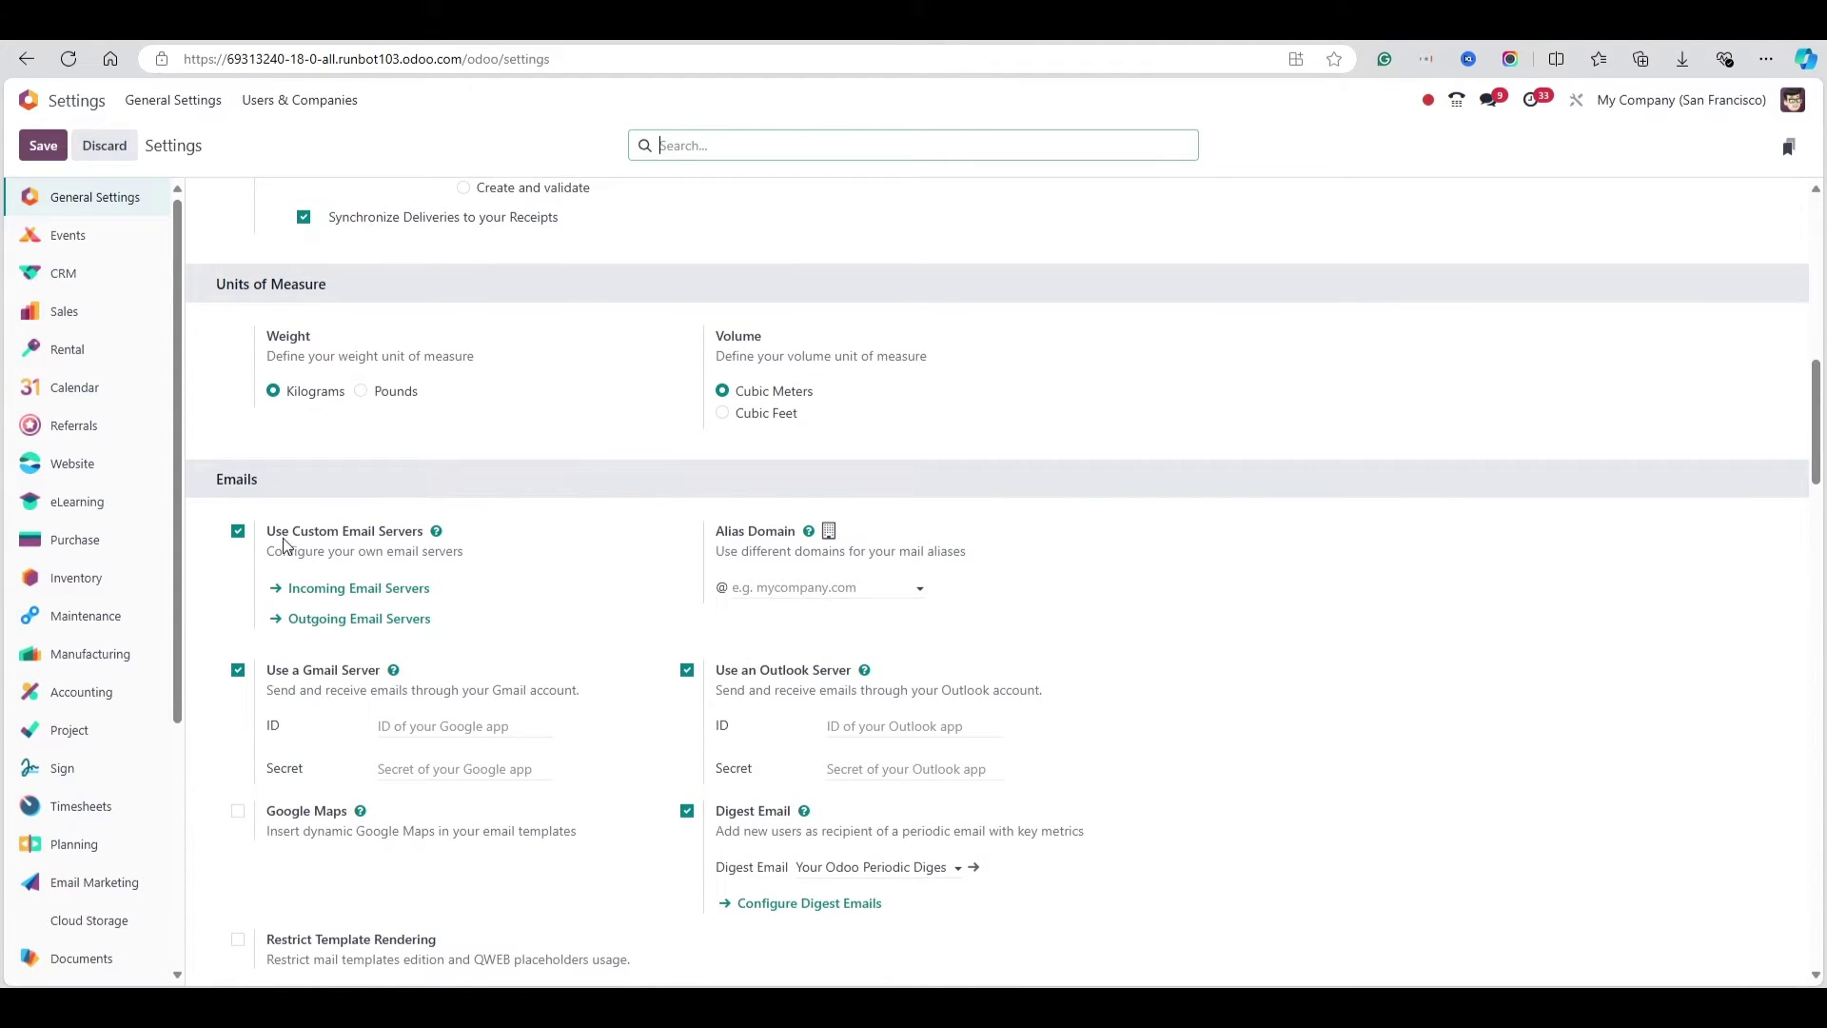
mouse_move(347, 544)
click(382, 590)
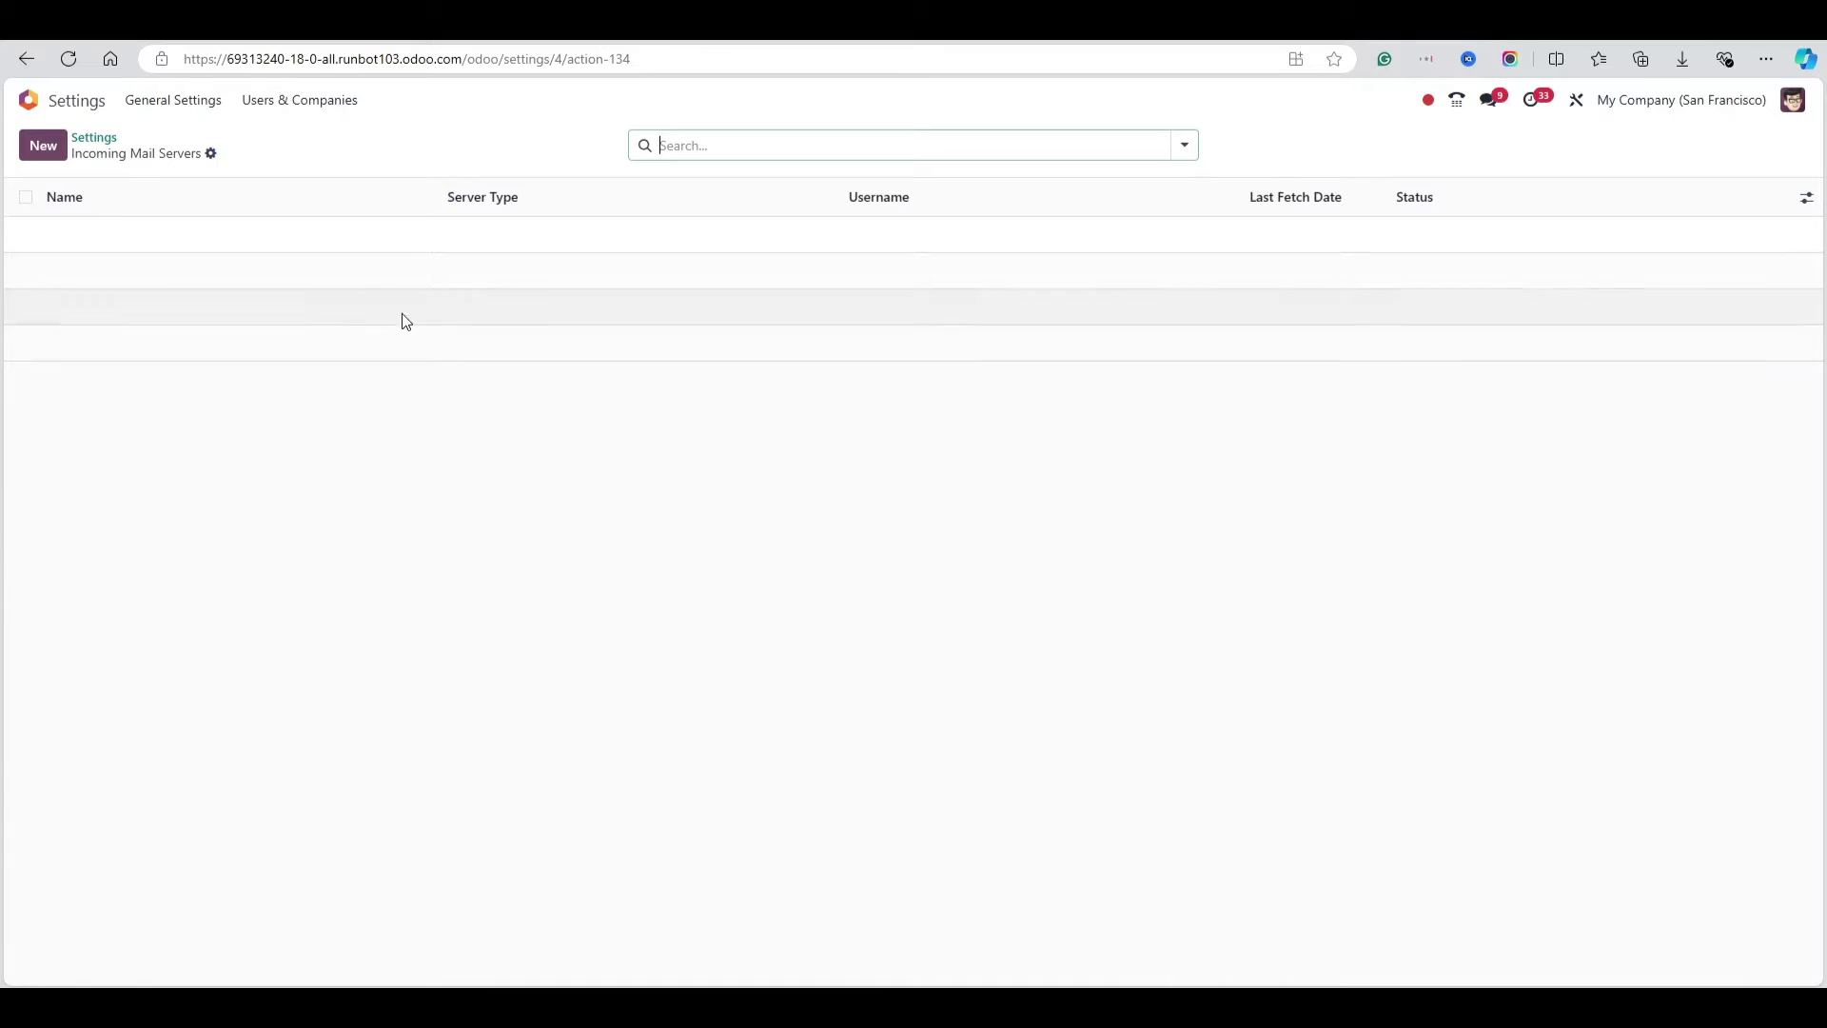
Start a new incoming mail server and try the Gmail OAuth, IMAP and POP server types, ending on Gmail OAuth
click(48, 152)
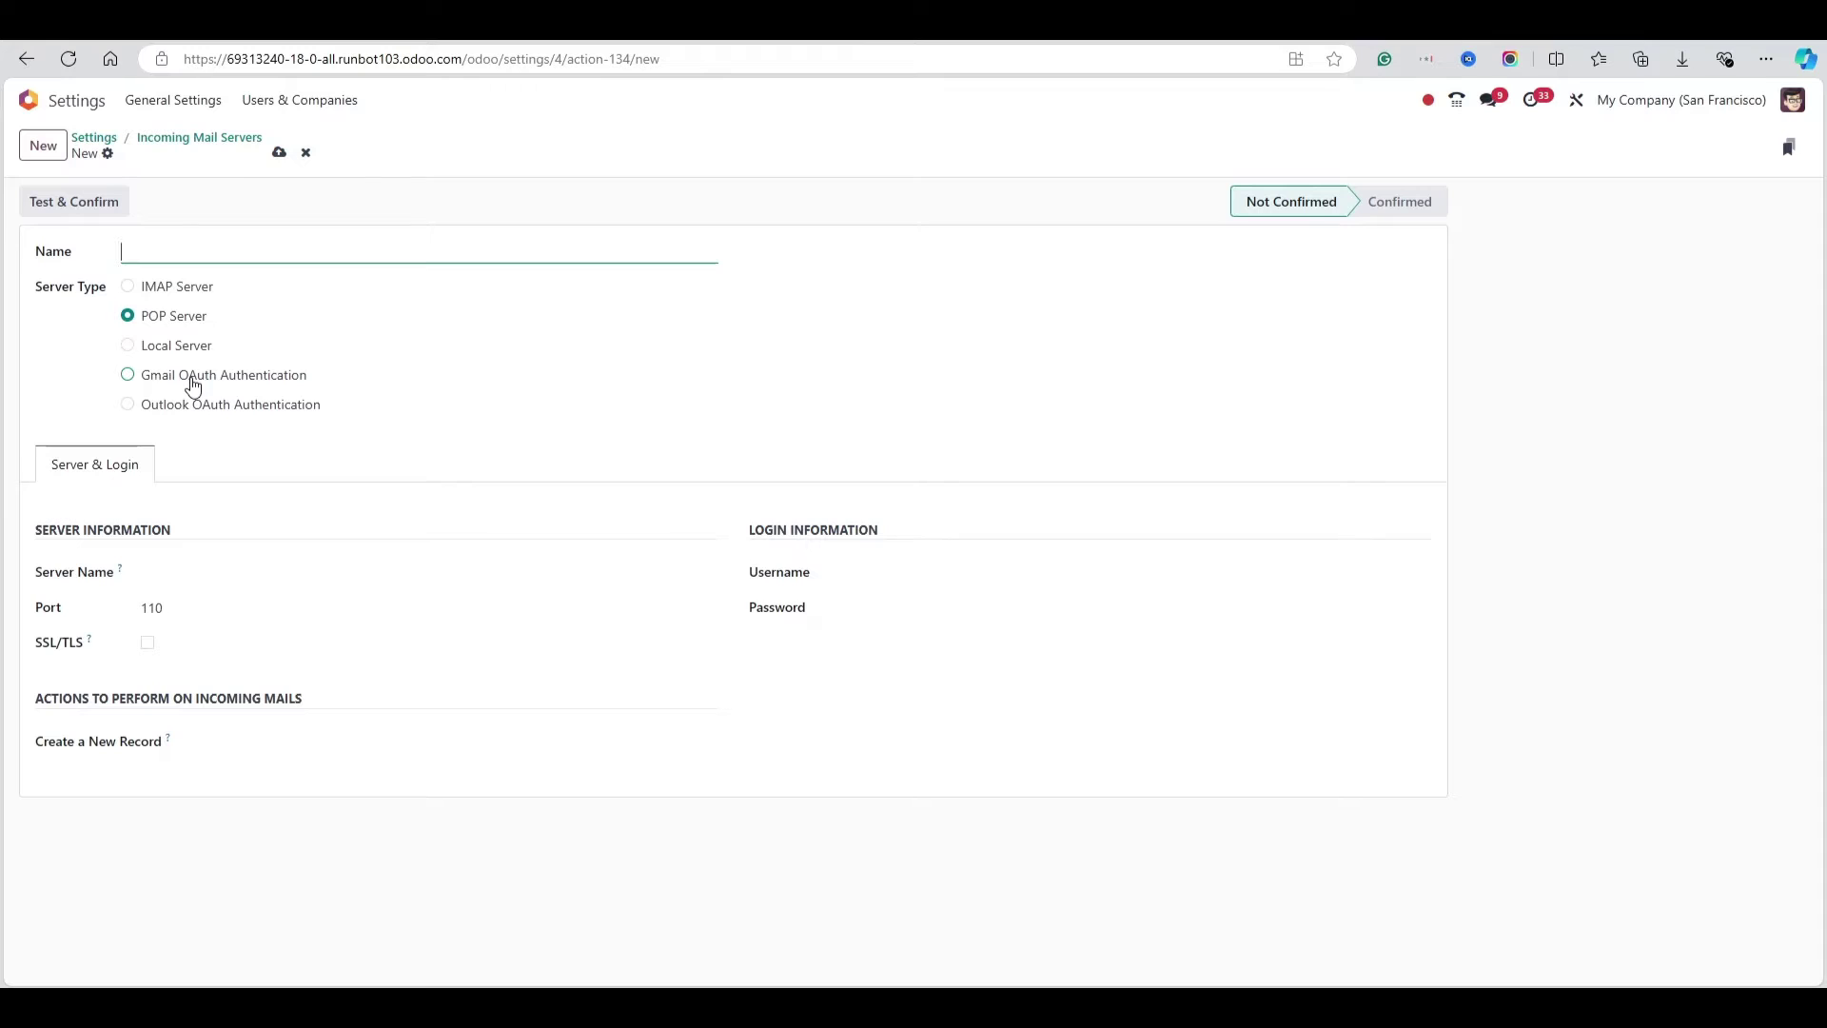
click(193, 385)
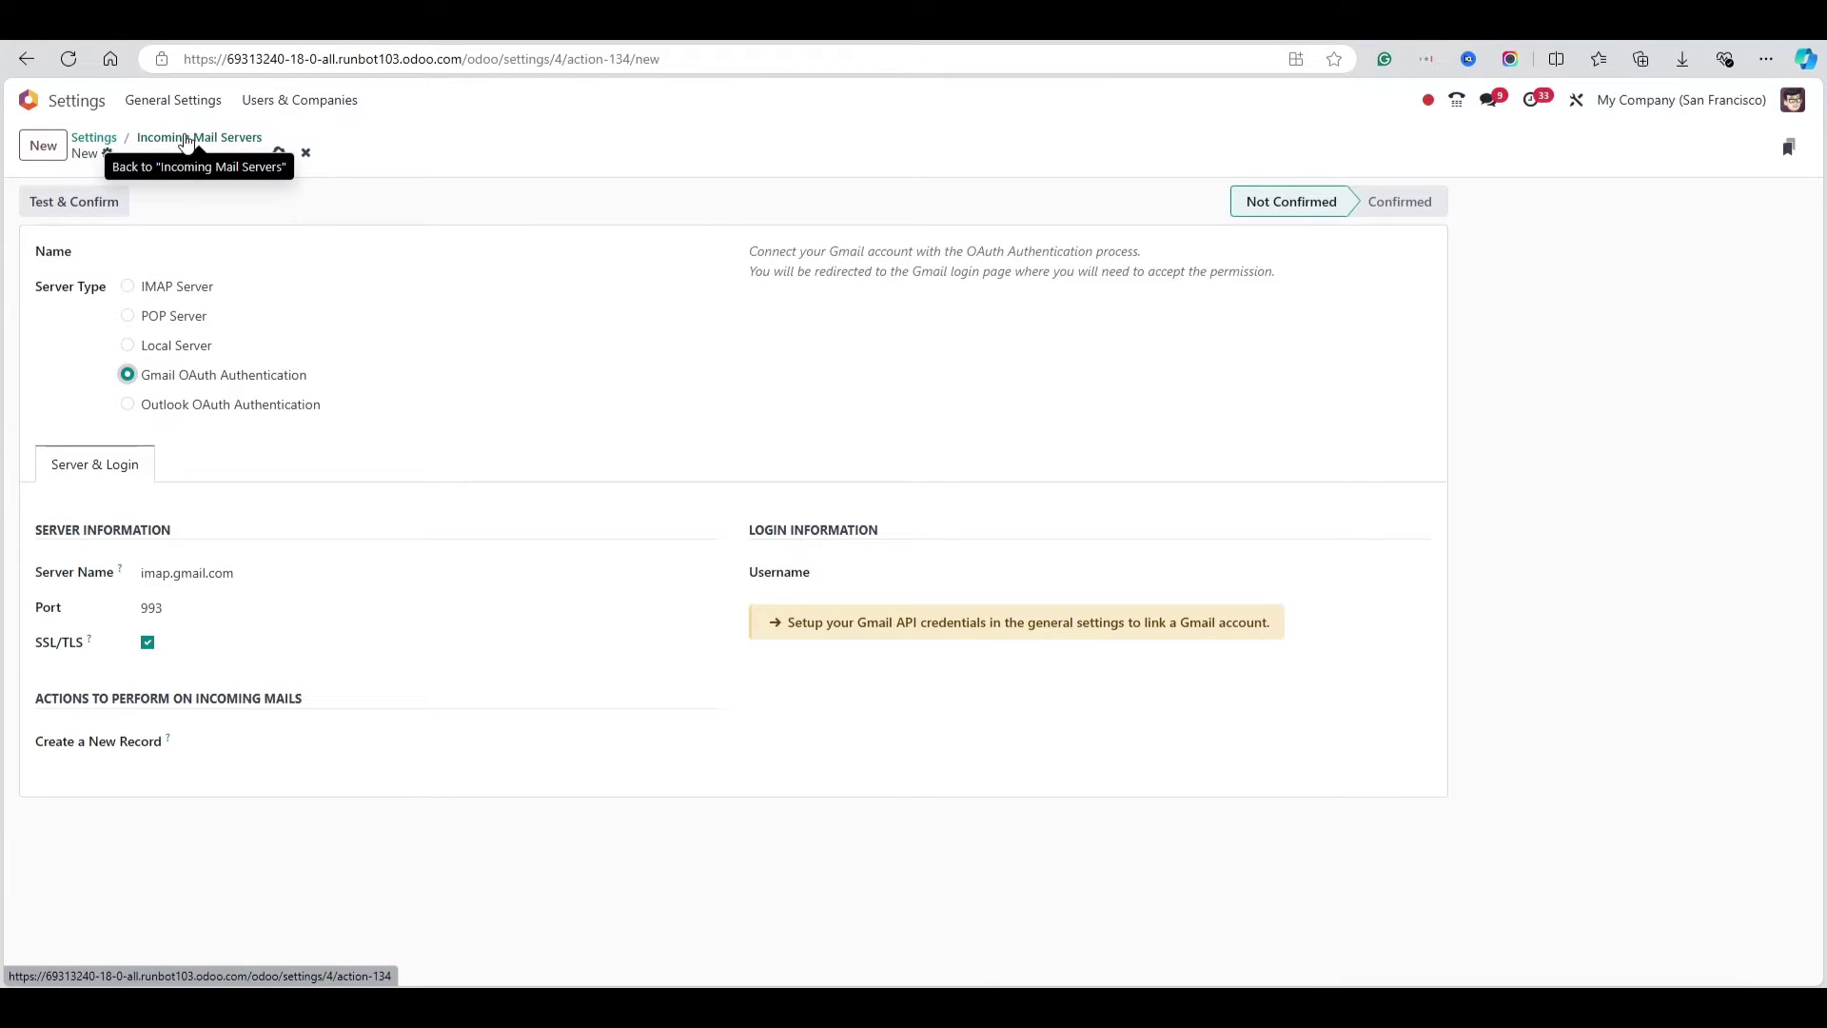
click(182, 287)
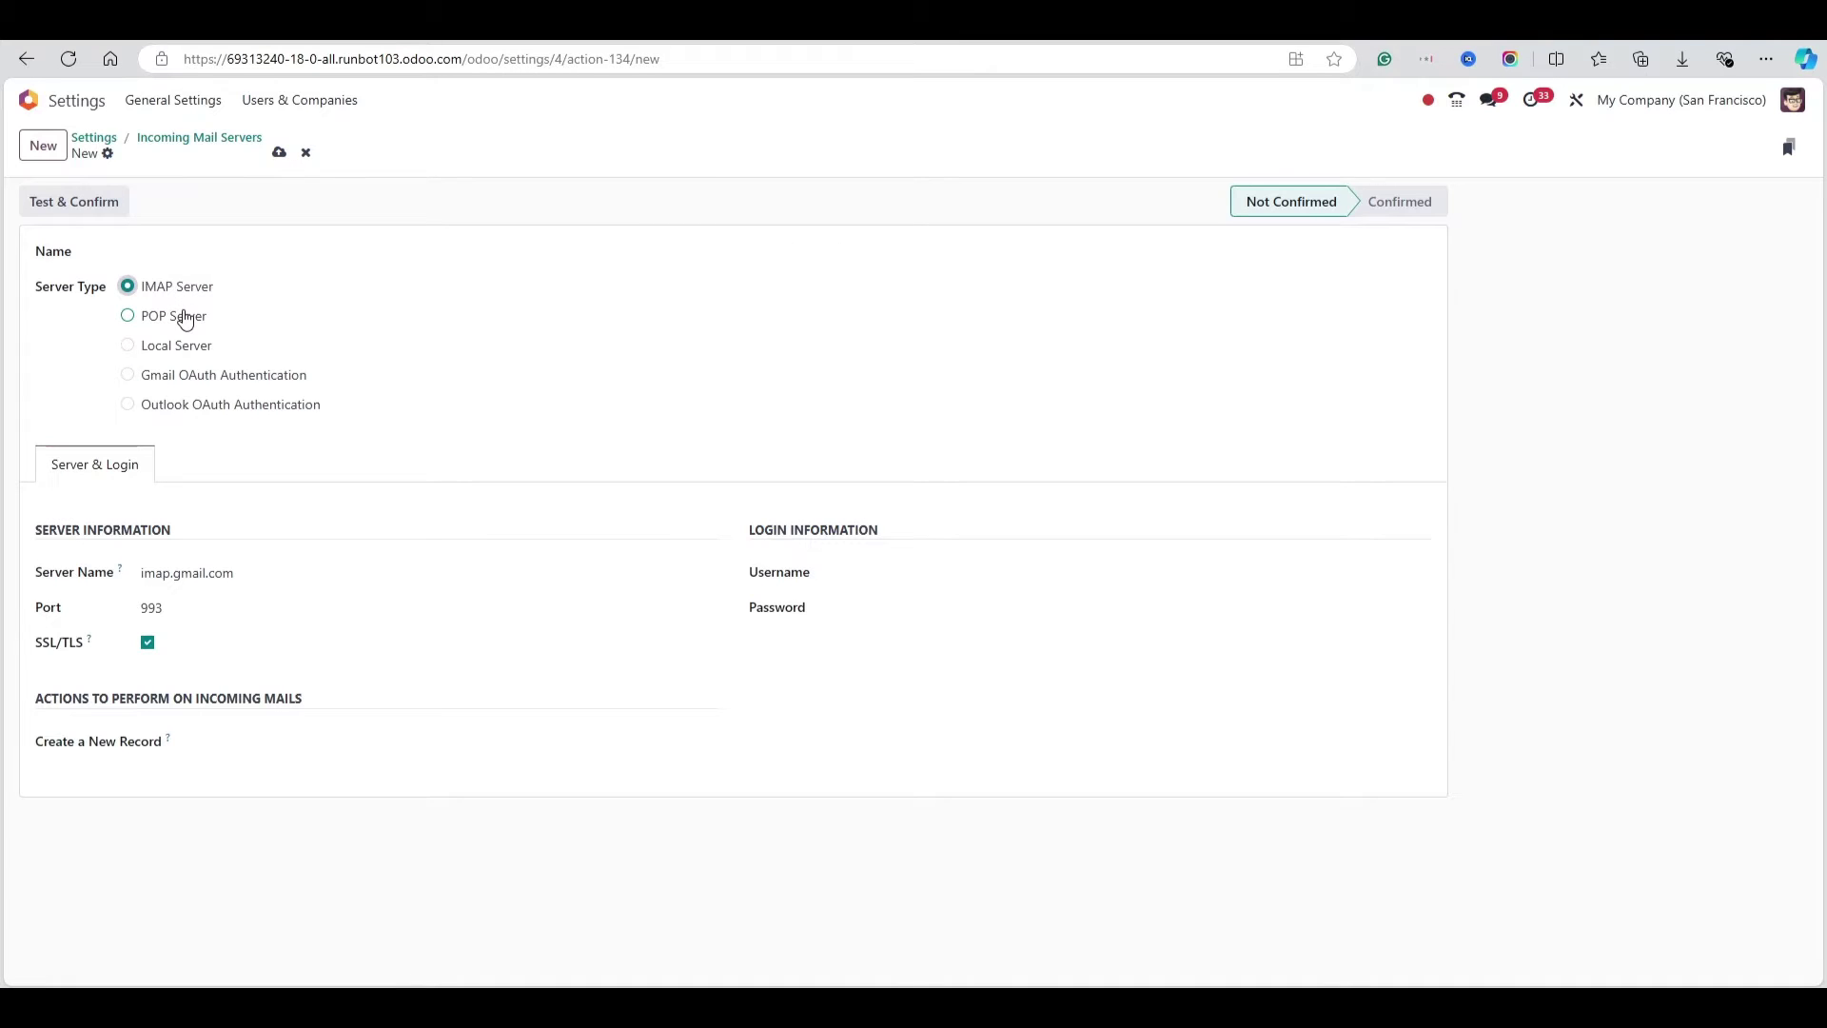
click(185, 320)
click(866, 576)
click(875, 610)
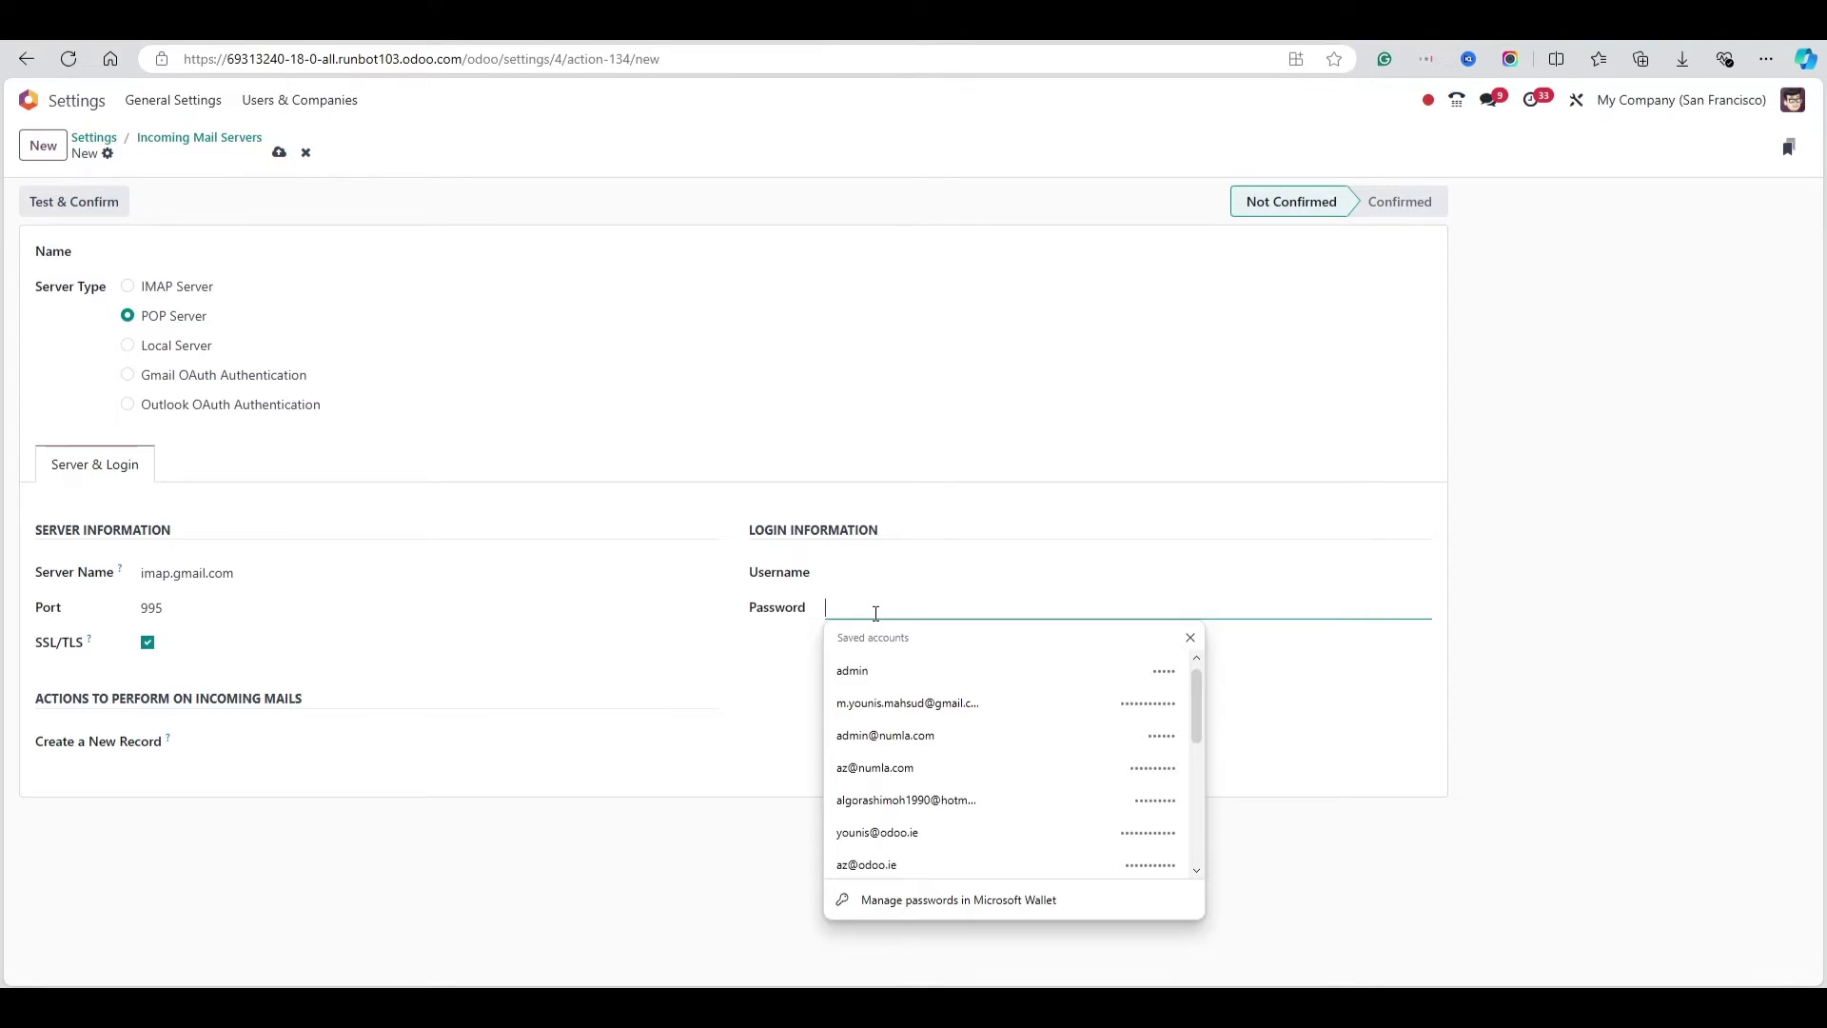
click(603, 626)
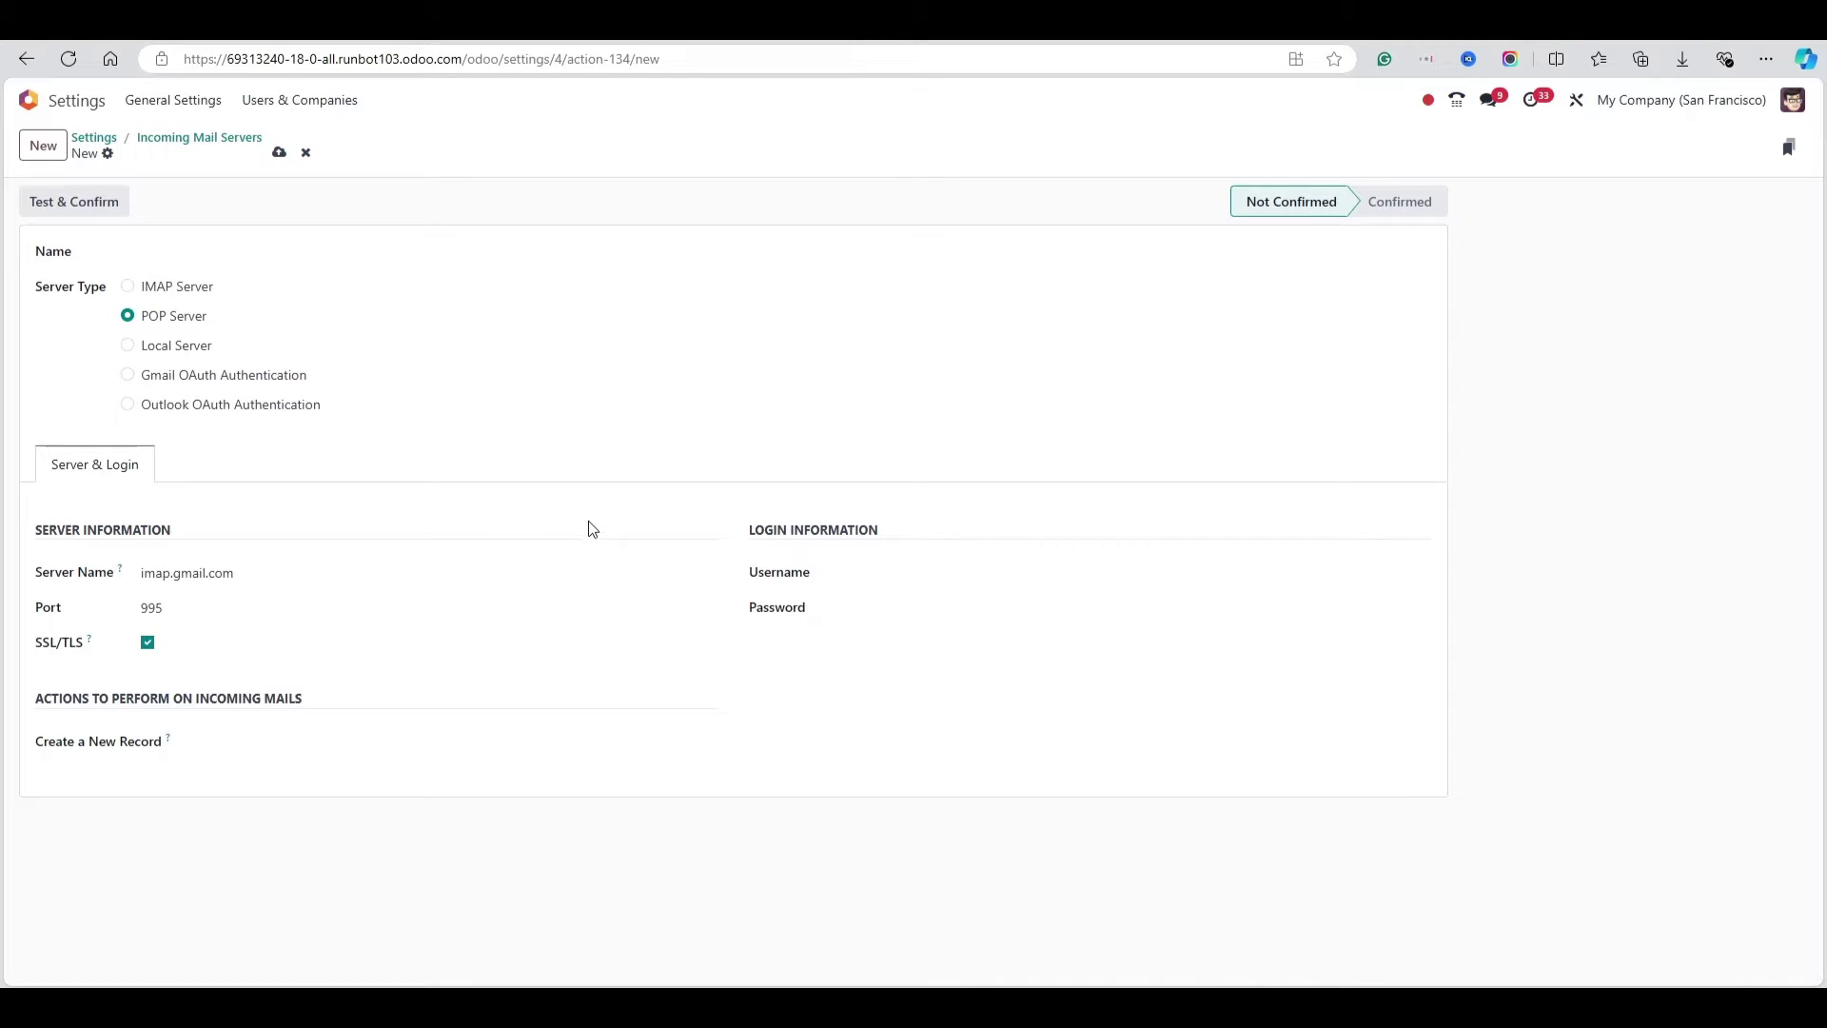
click(228, 380)
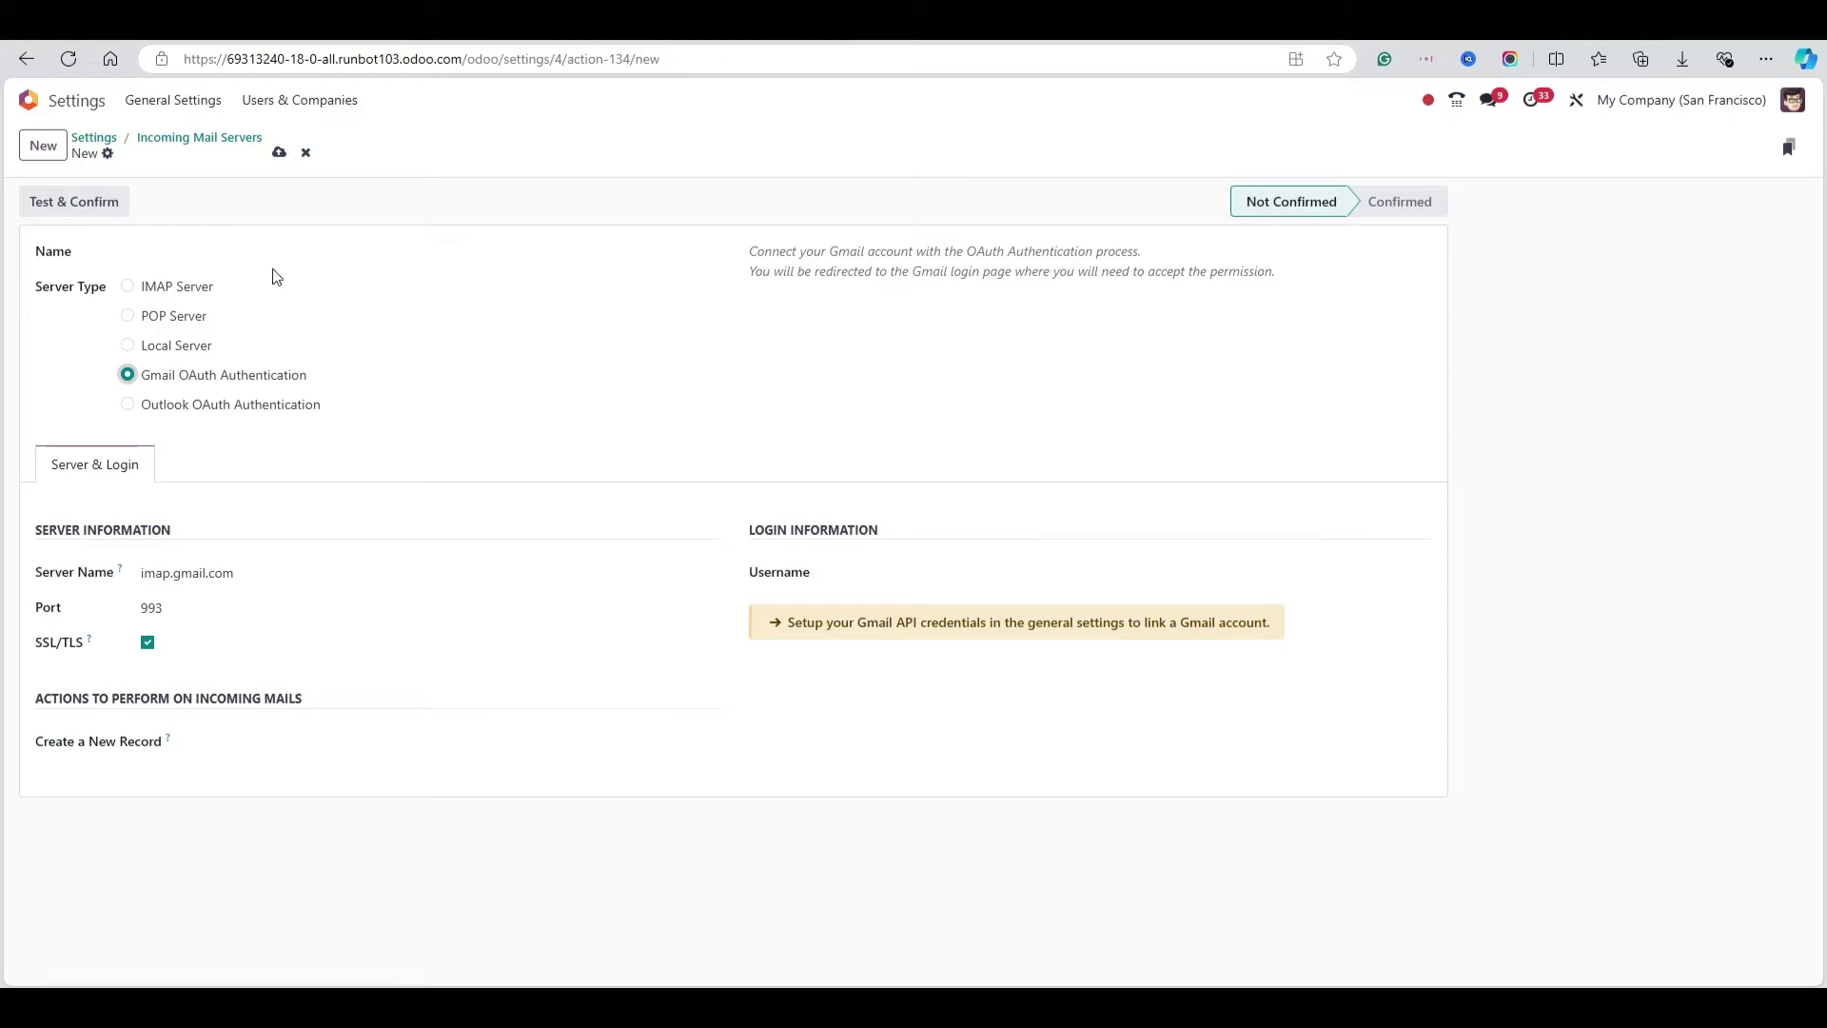
Discard the draft server and return to the Emails section of General Settings
click(103, 141)
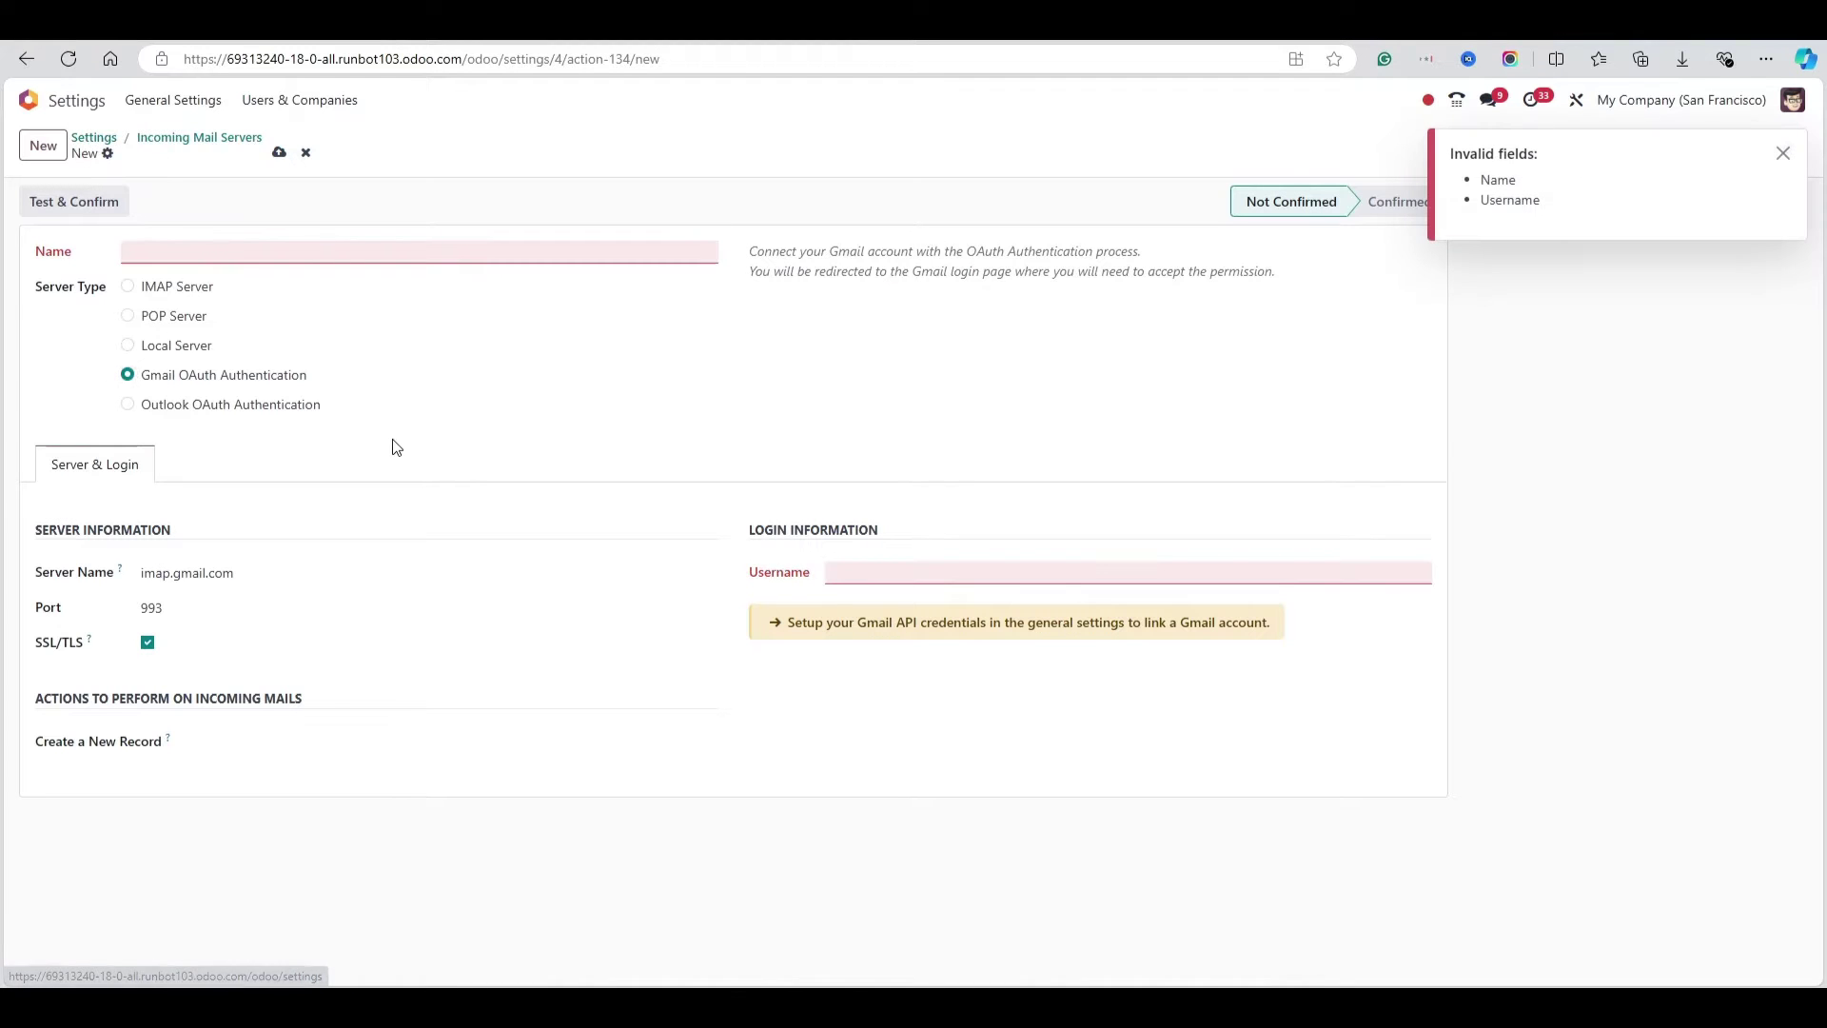
click(305, 153)
click(95, 137)
scroll(438, 612, down, 7)
scroll(457, 631, down, 5)
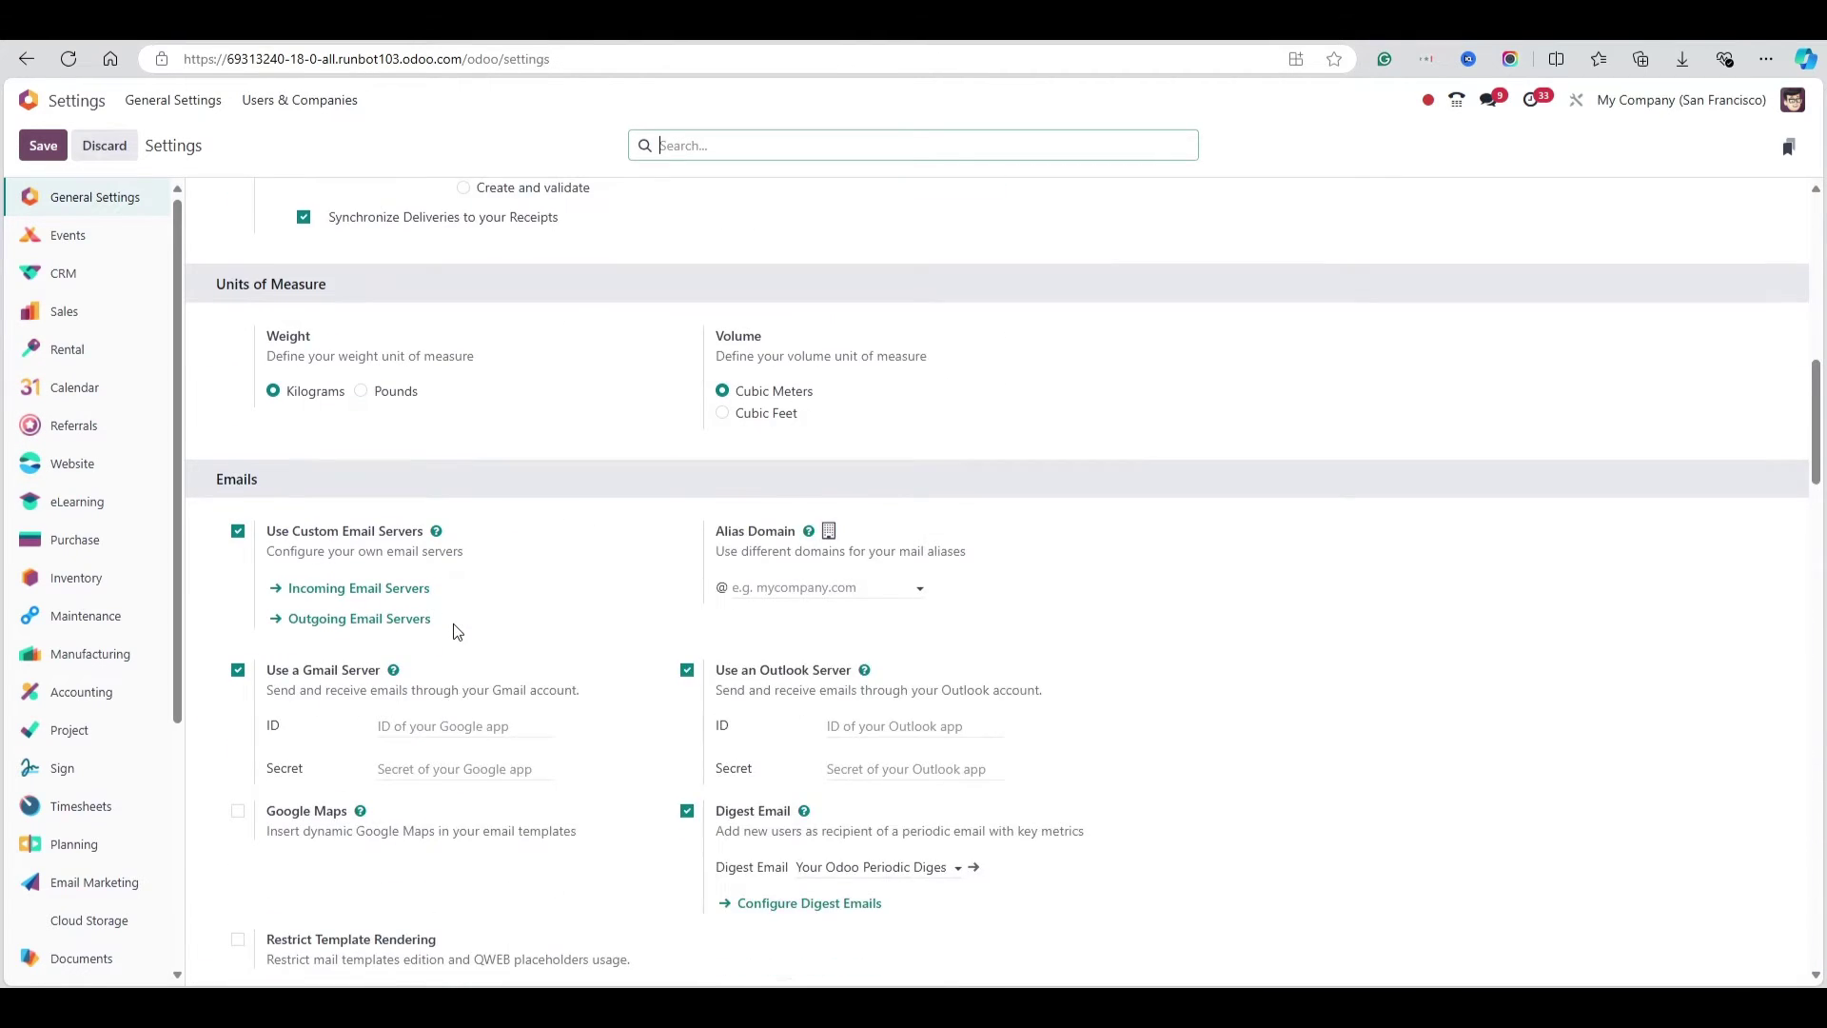
Open the Google Cloud APIs dashboard from the Gmail help link and switch to the second Google account
click(392, 572)
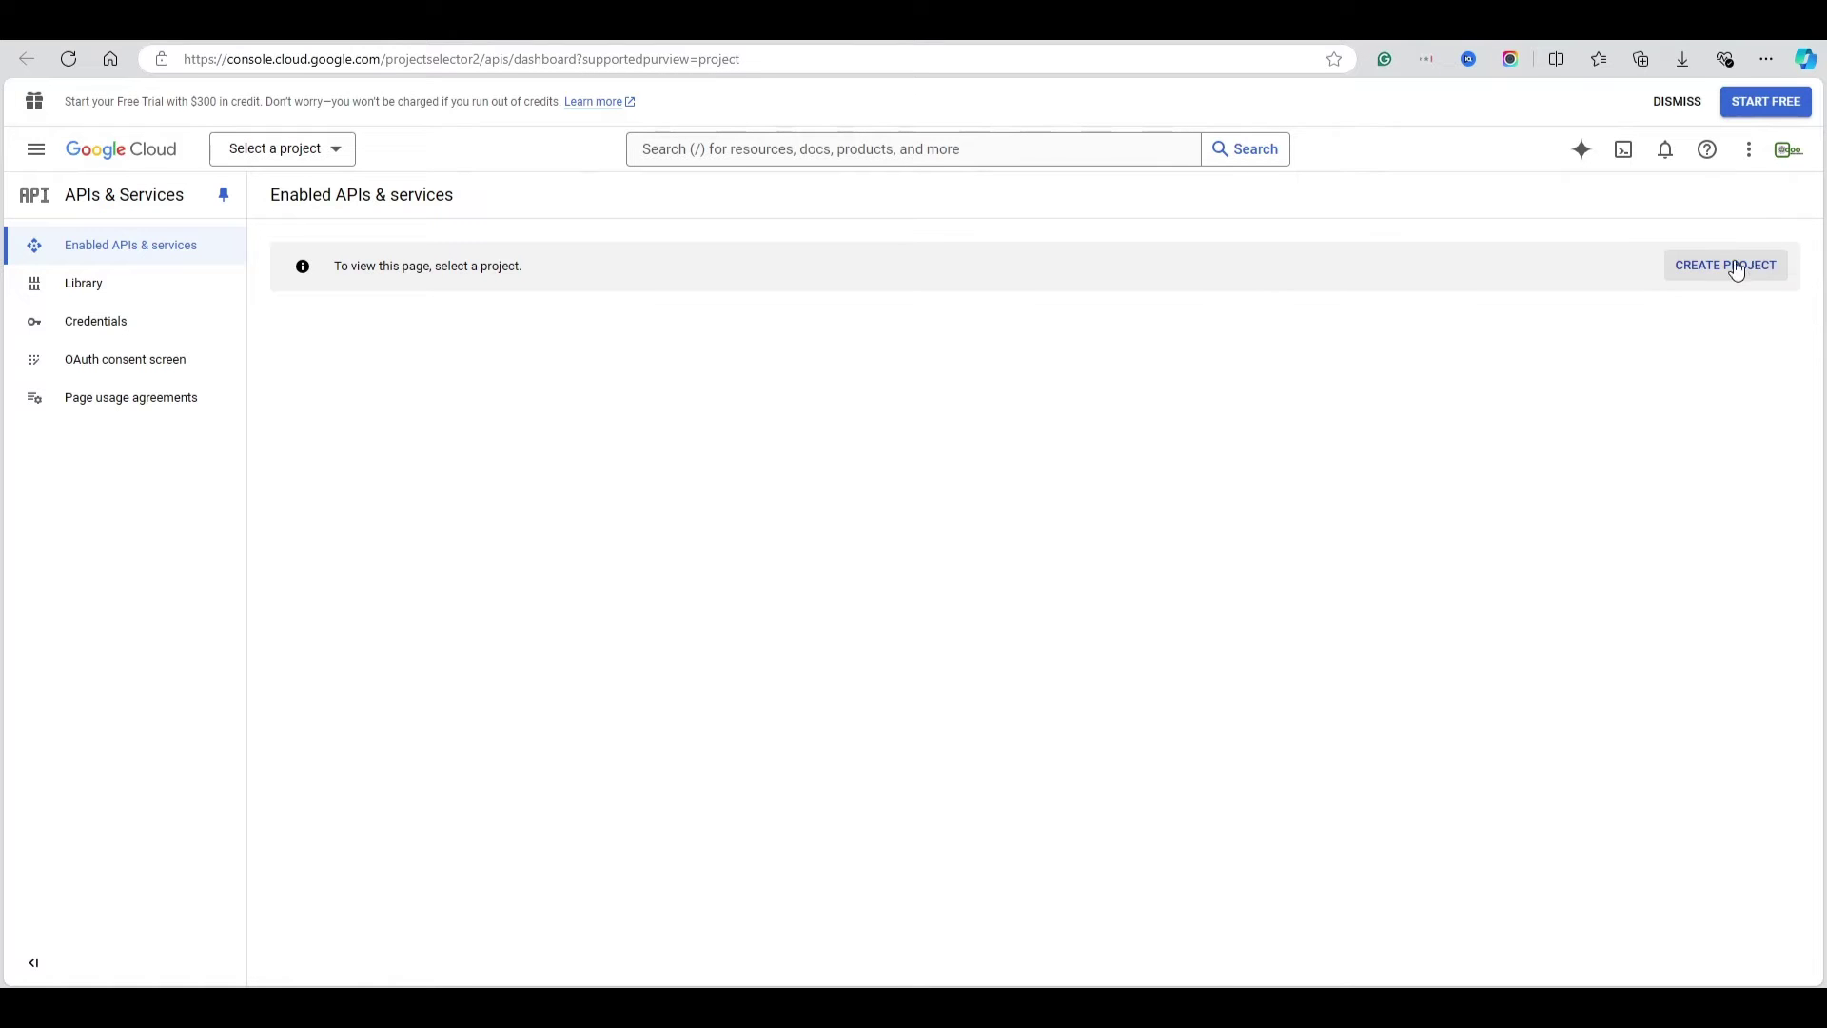
click(1789, 149)
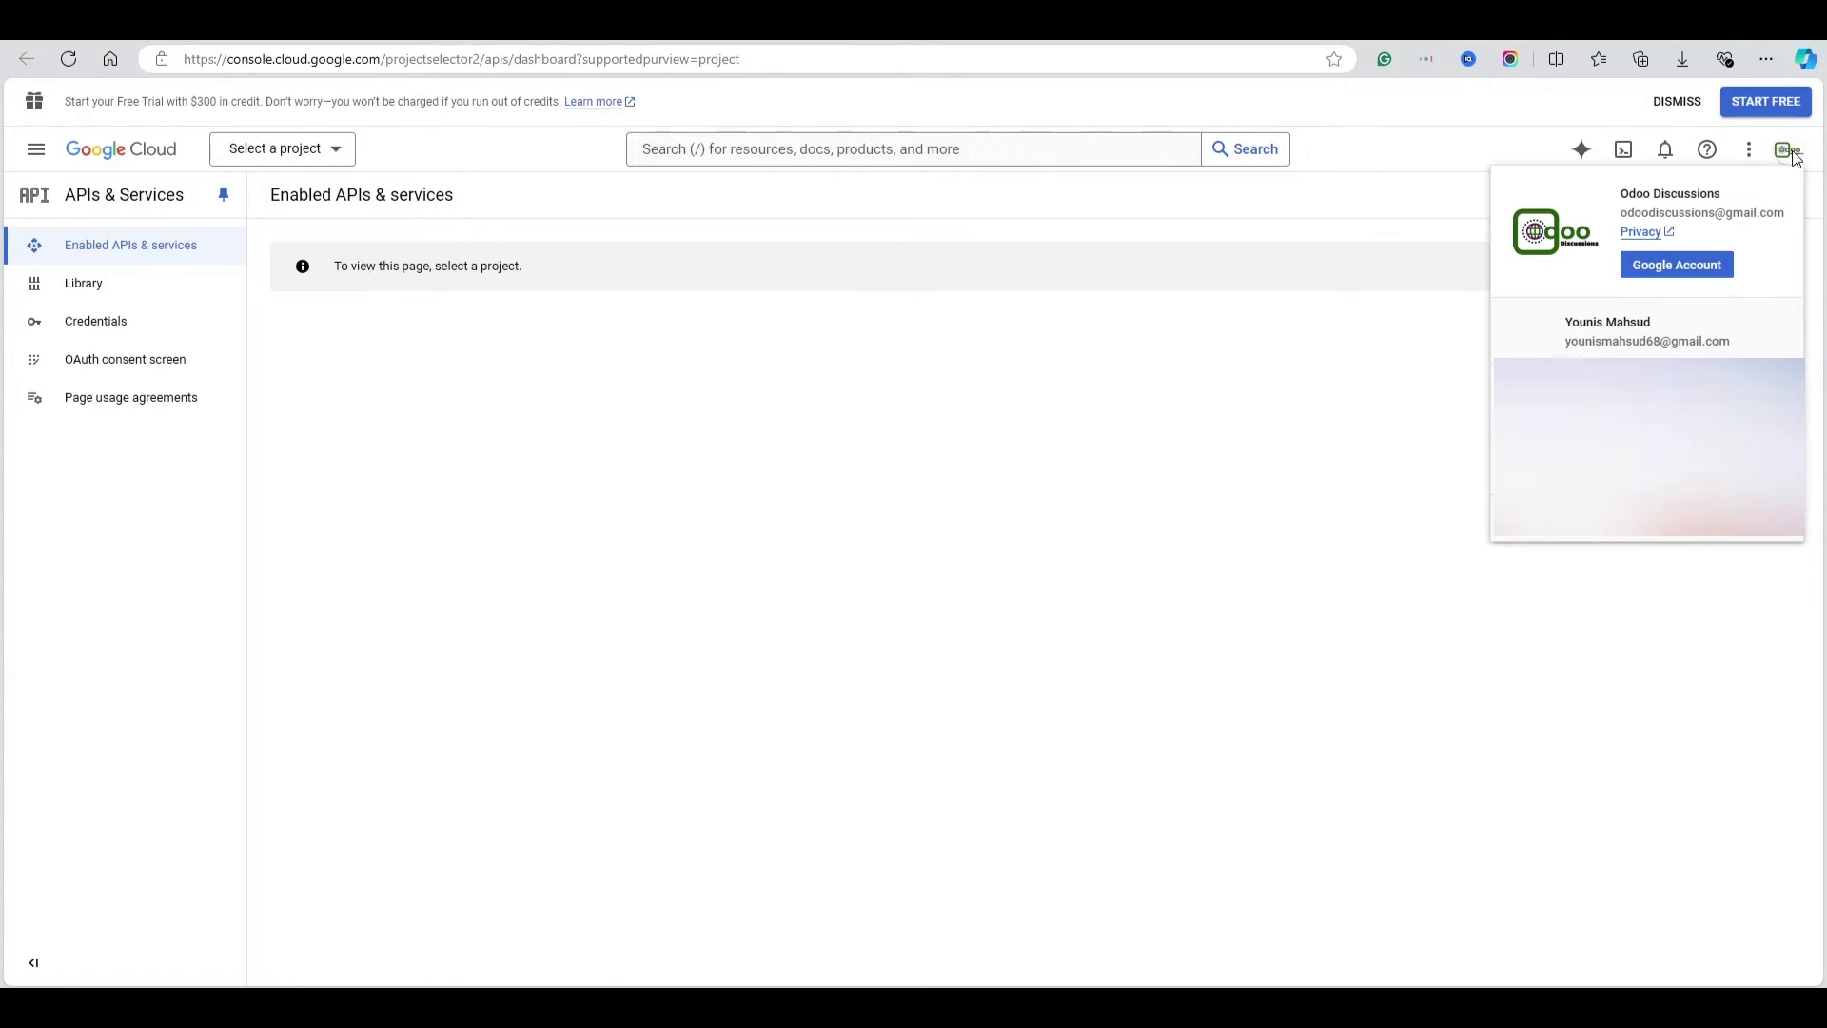
click(1594, 352)
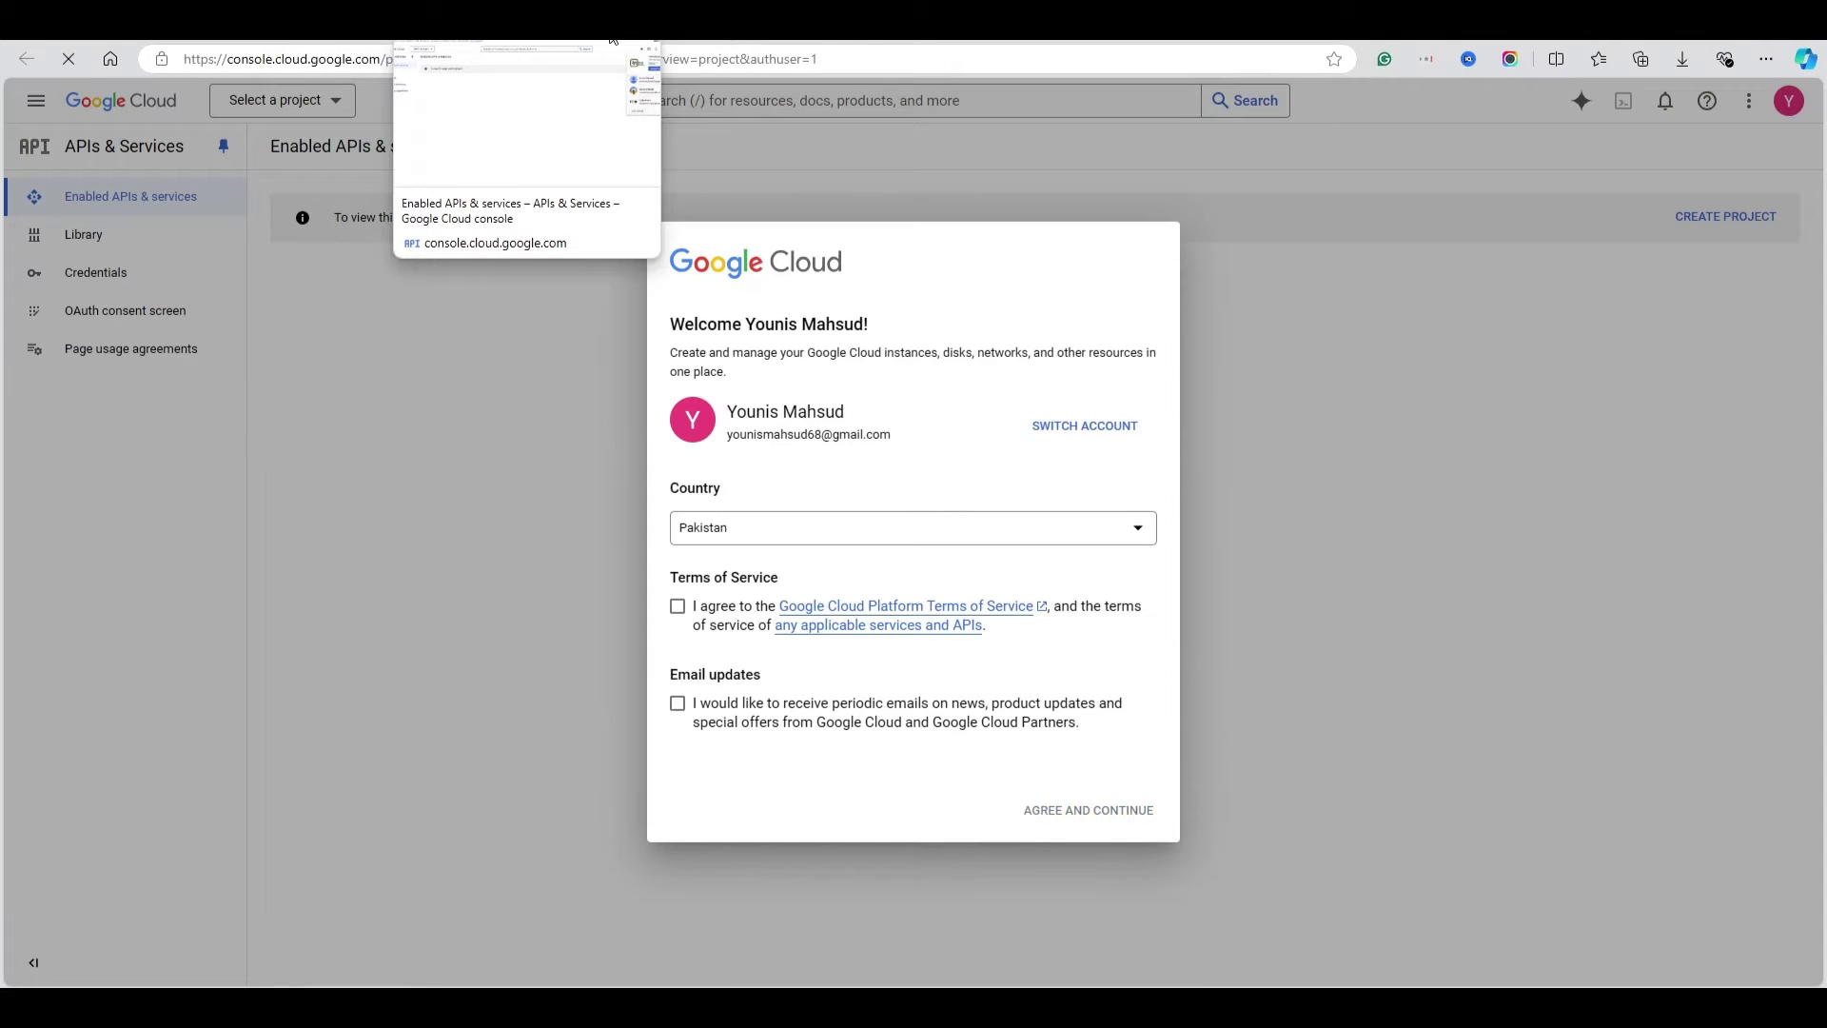
Accept the Google Cloud terms of service and bring up the project list
click(677, 606)
click(1138, 811)
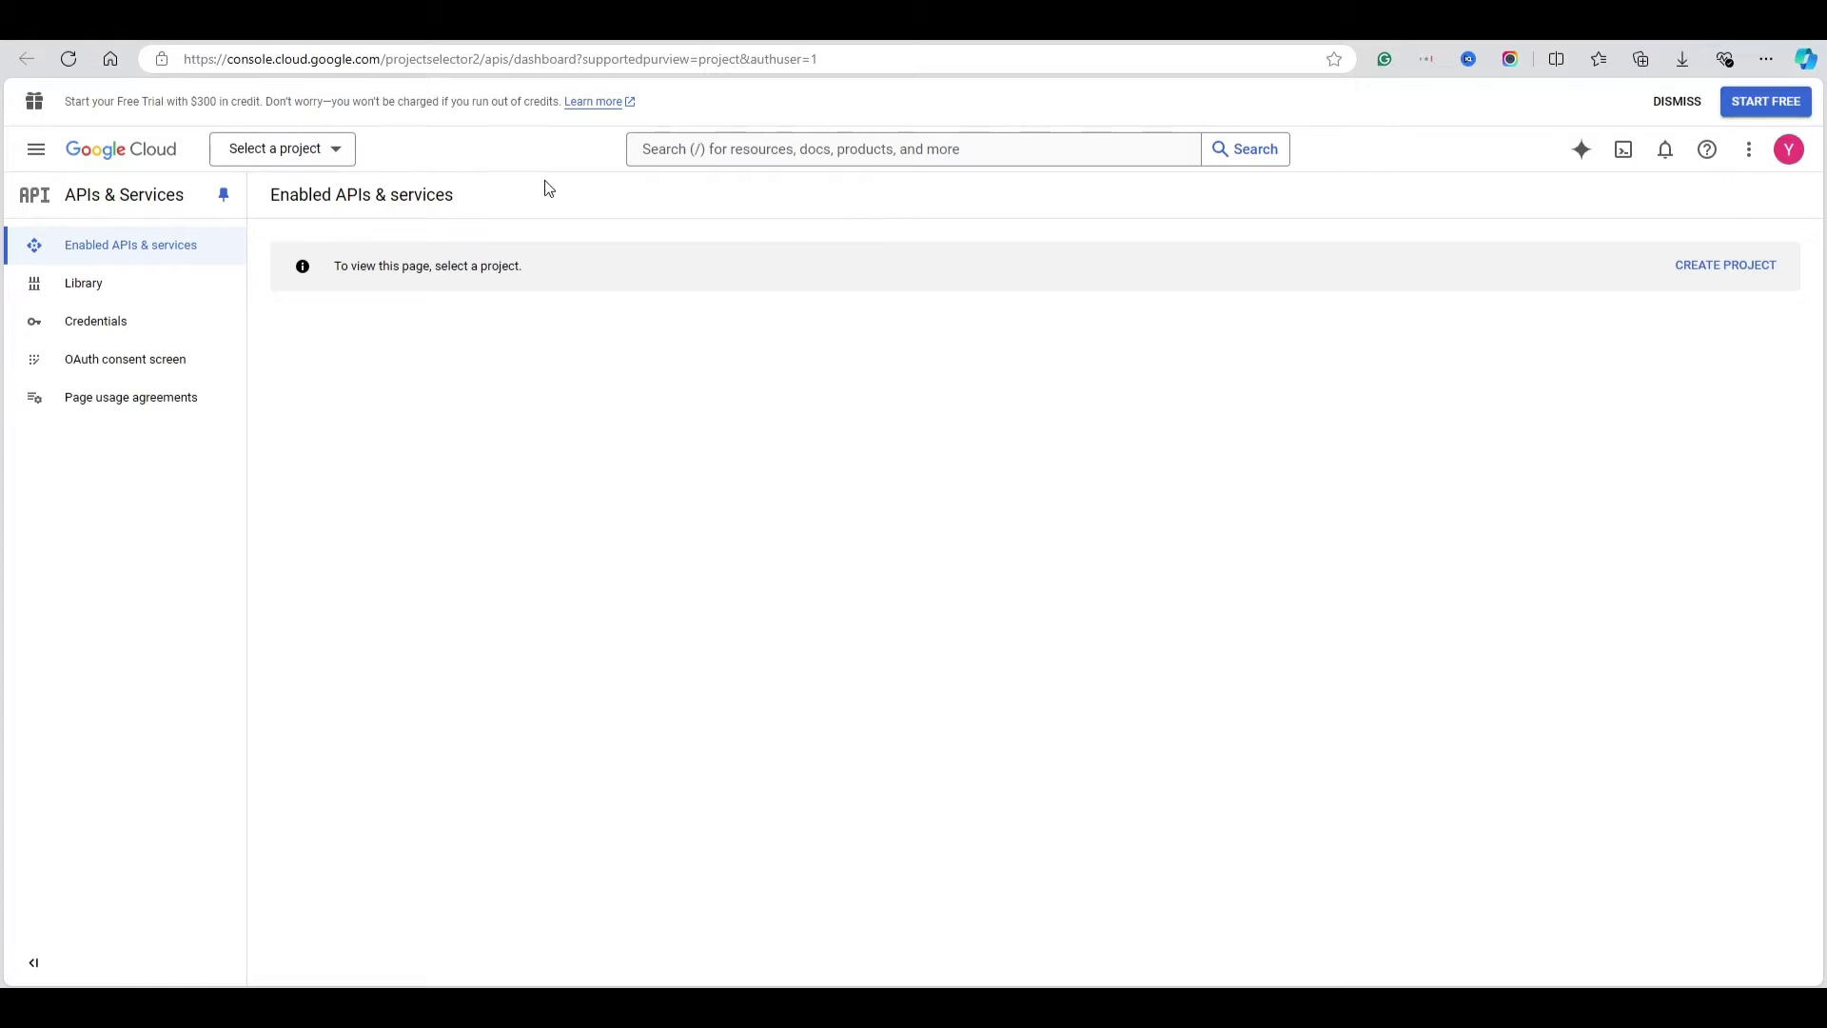
click(293, 151)
Create a Google Cloud project named 'Odoo' with its location left at No organization
click(785, 373)
click(1190, 278)
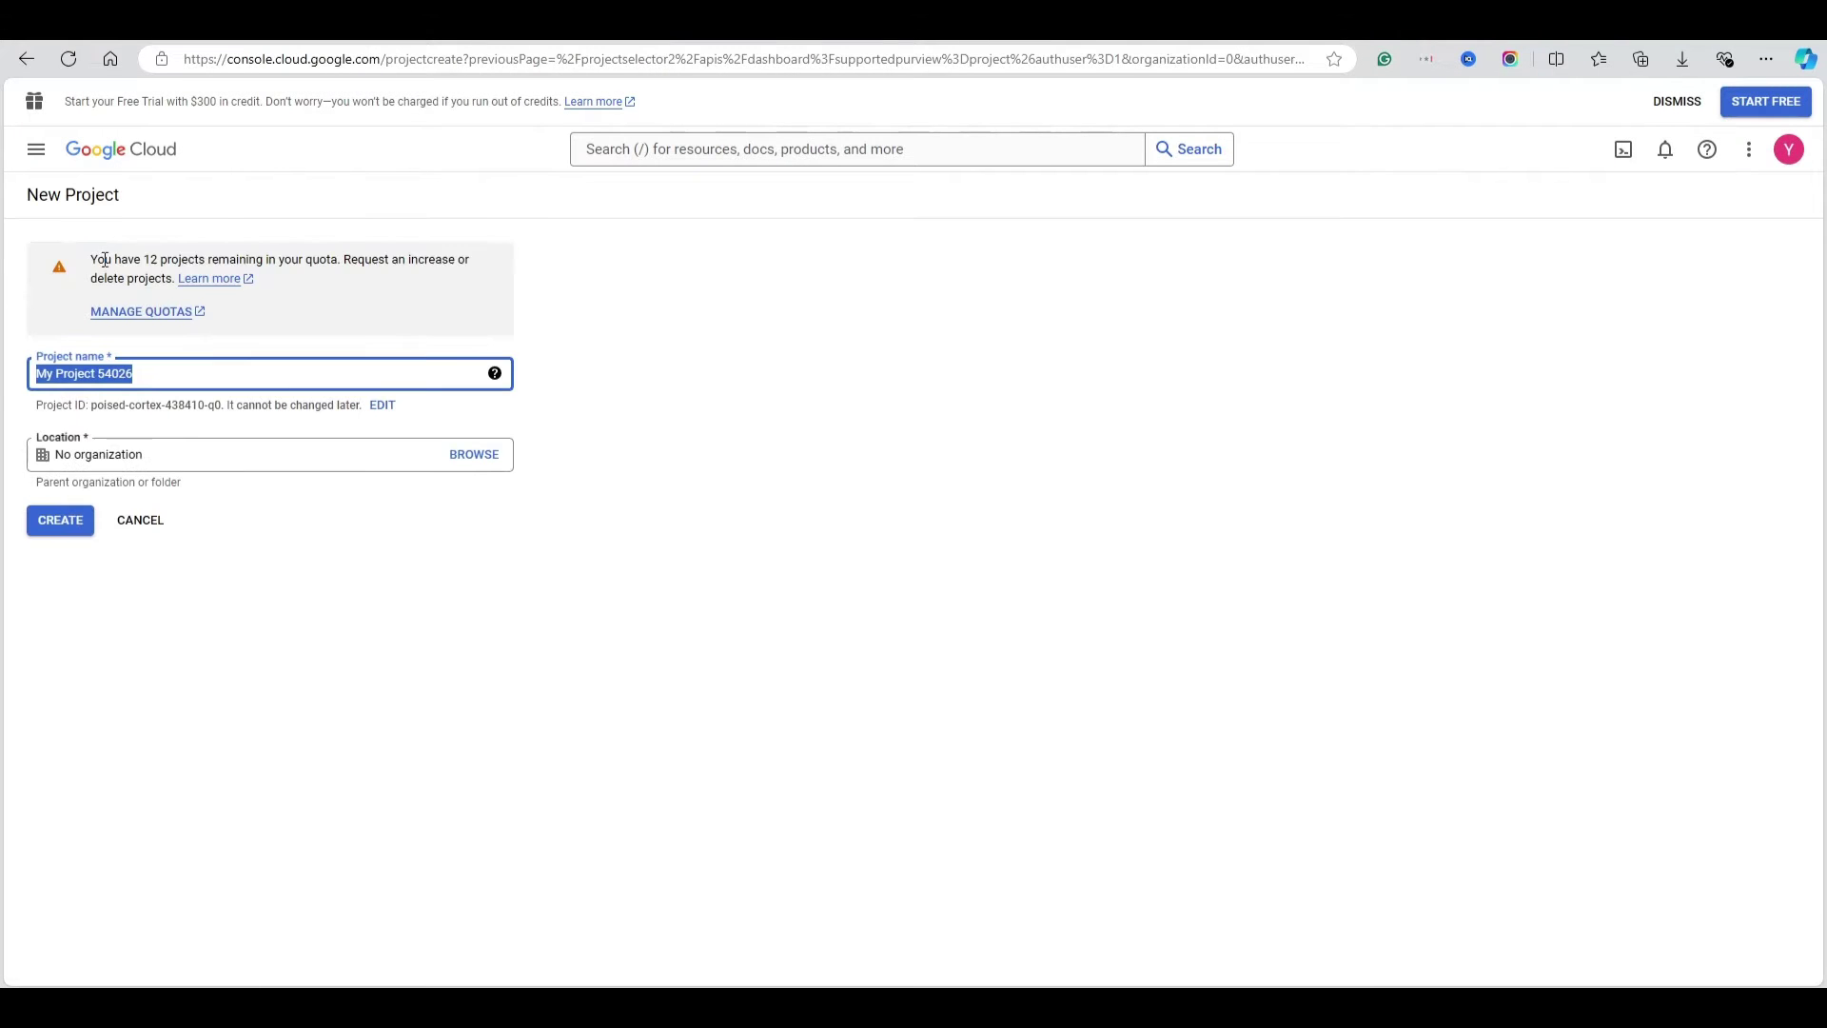
text(Ofoo)
key(BackSpace)
key(BackSpace)
key(BackSpace)
text(doo)
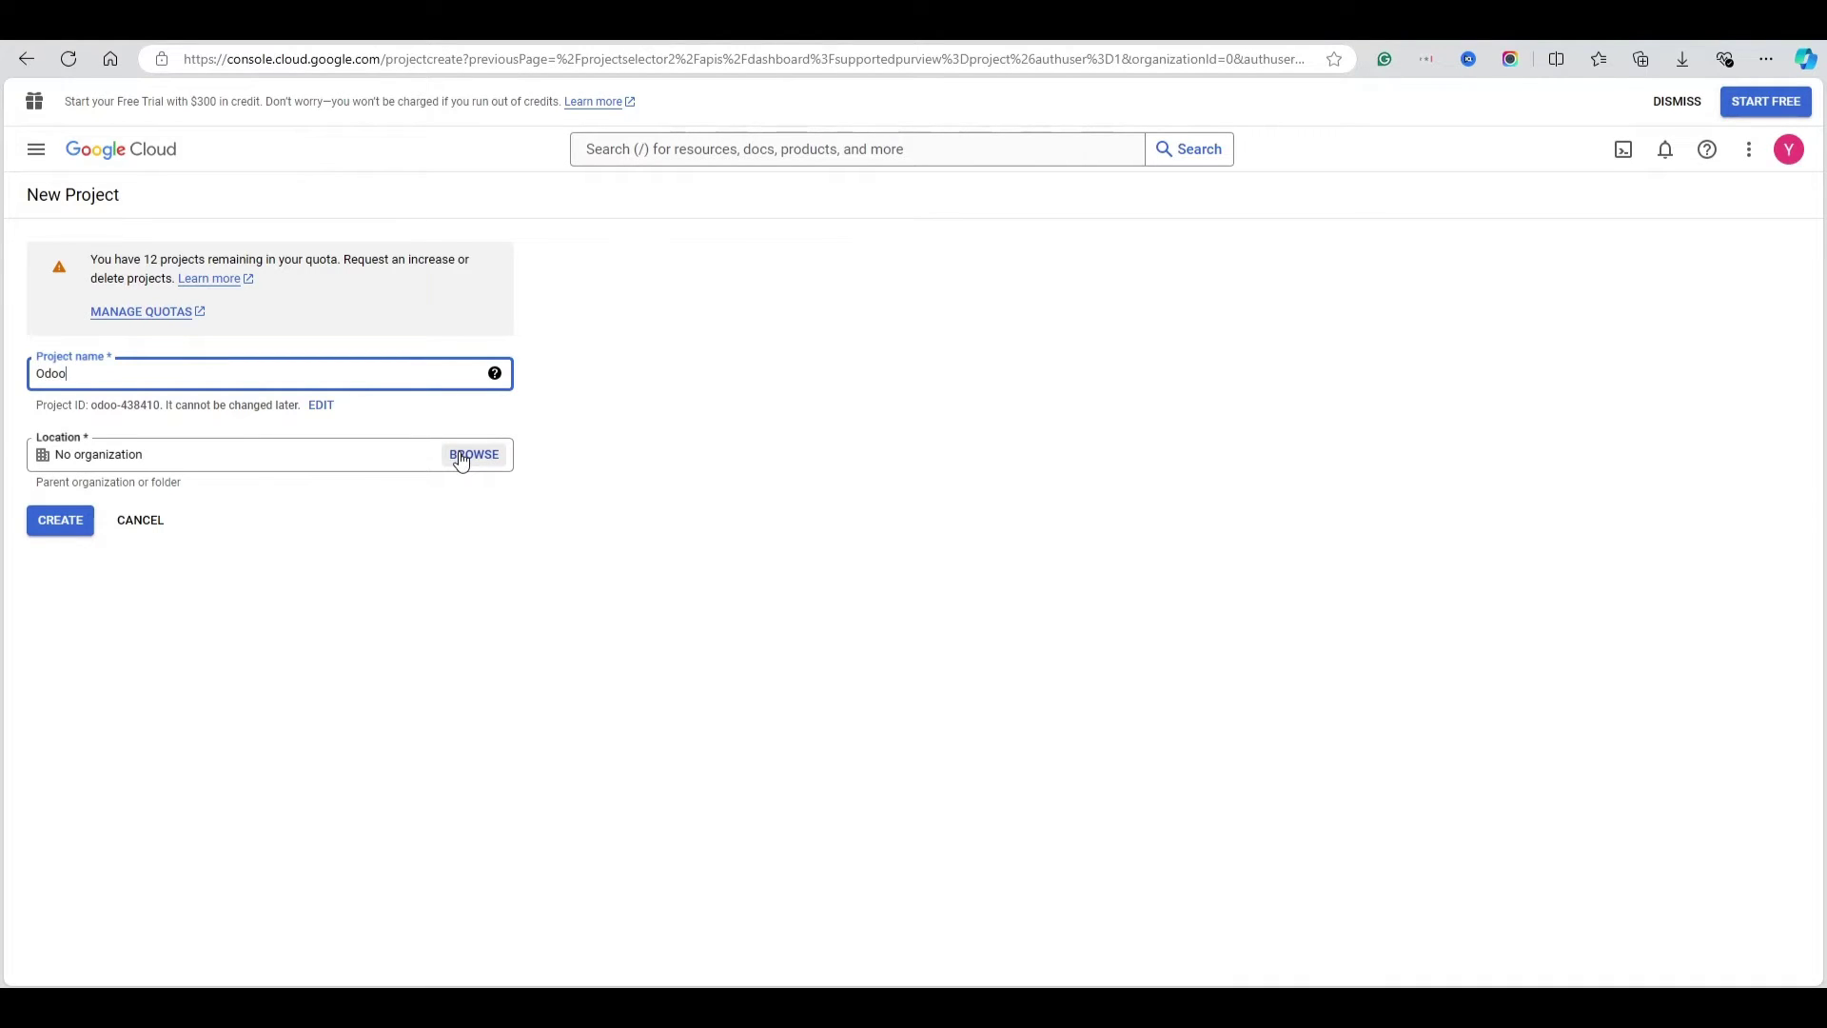
drag(75, 460, 138, 460)
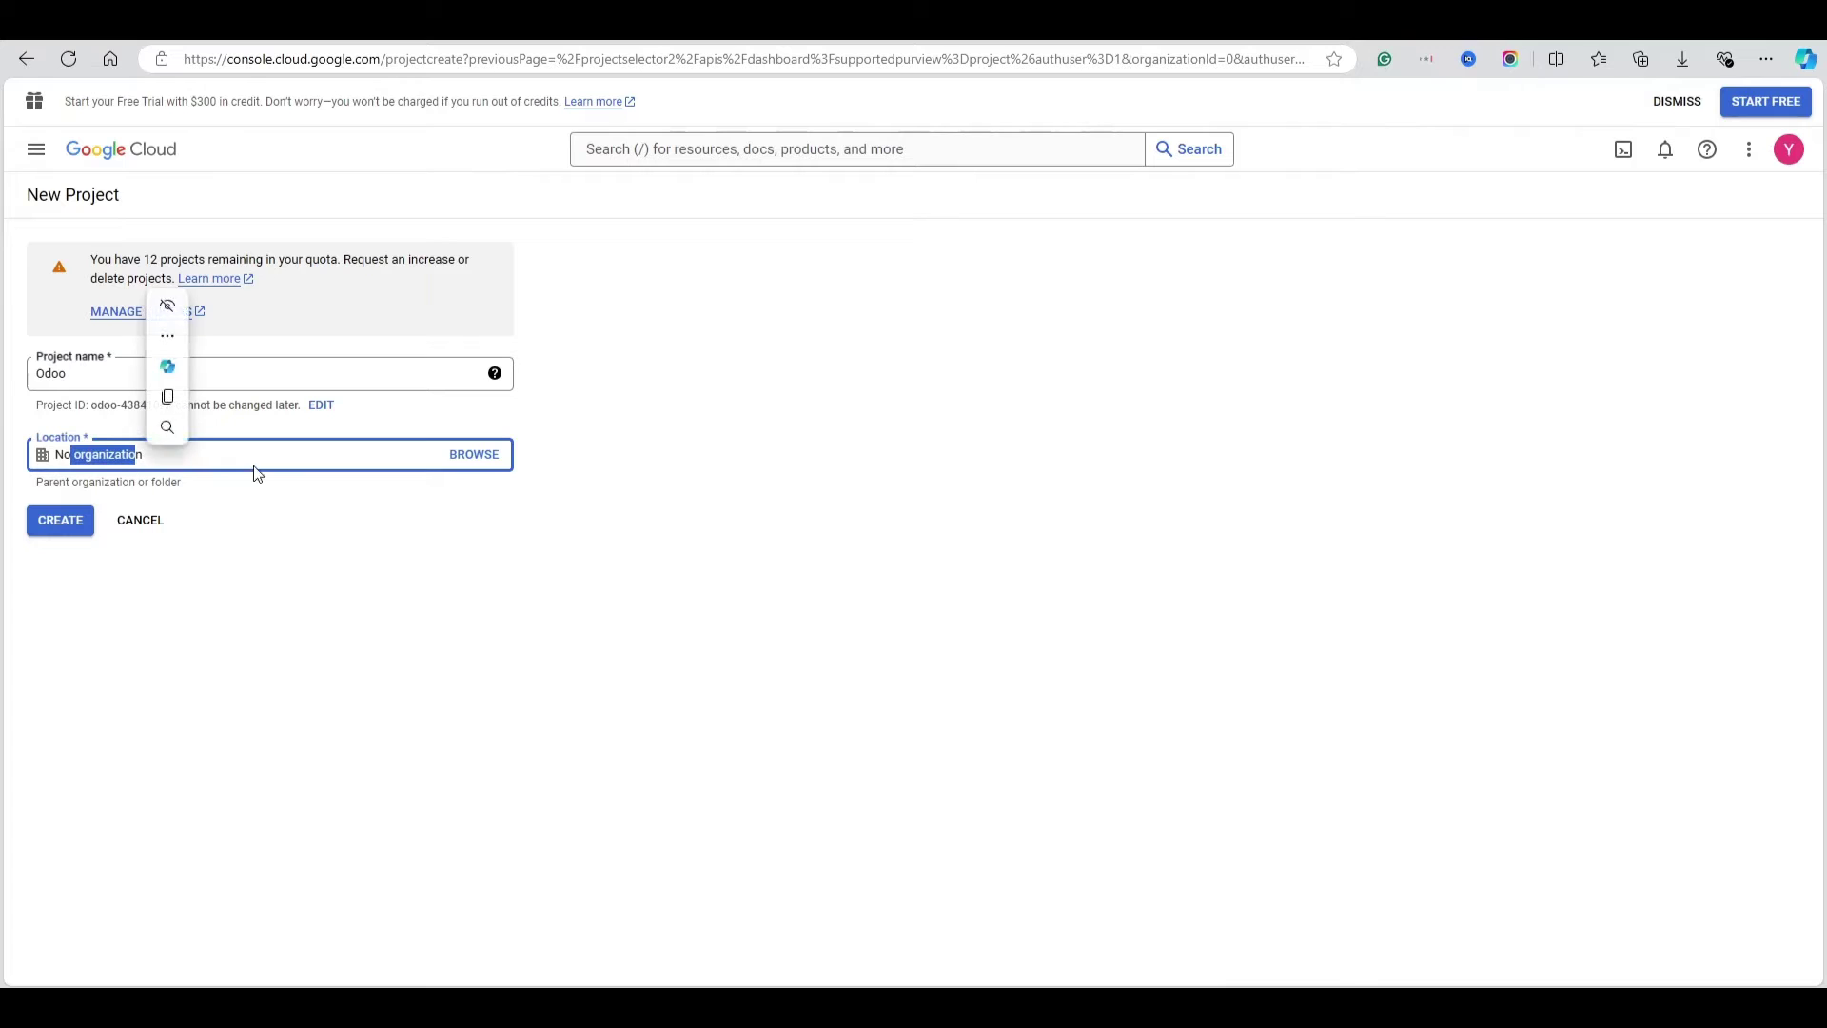
click(479, 457)
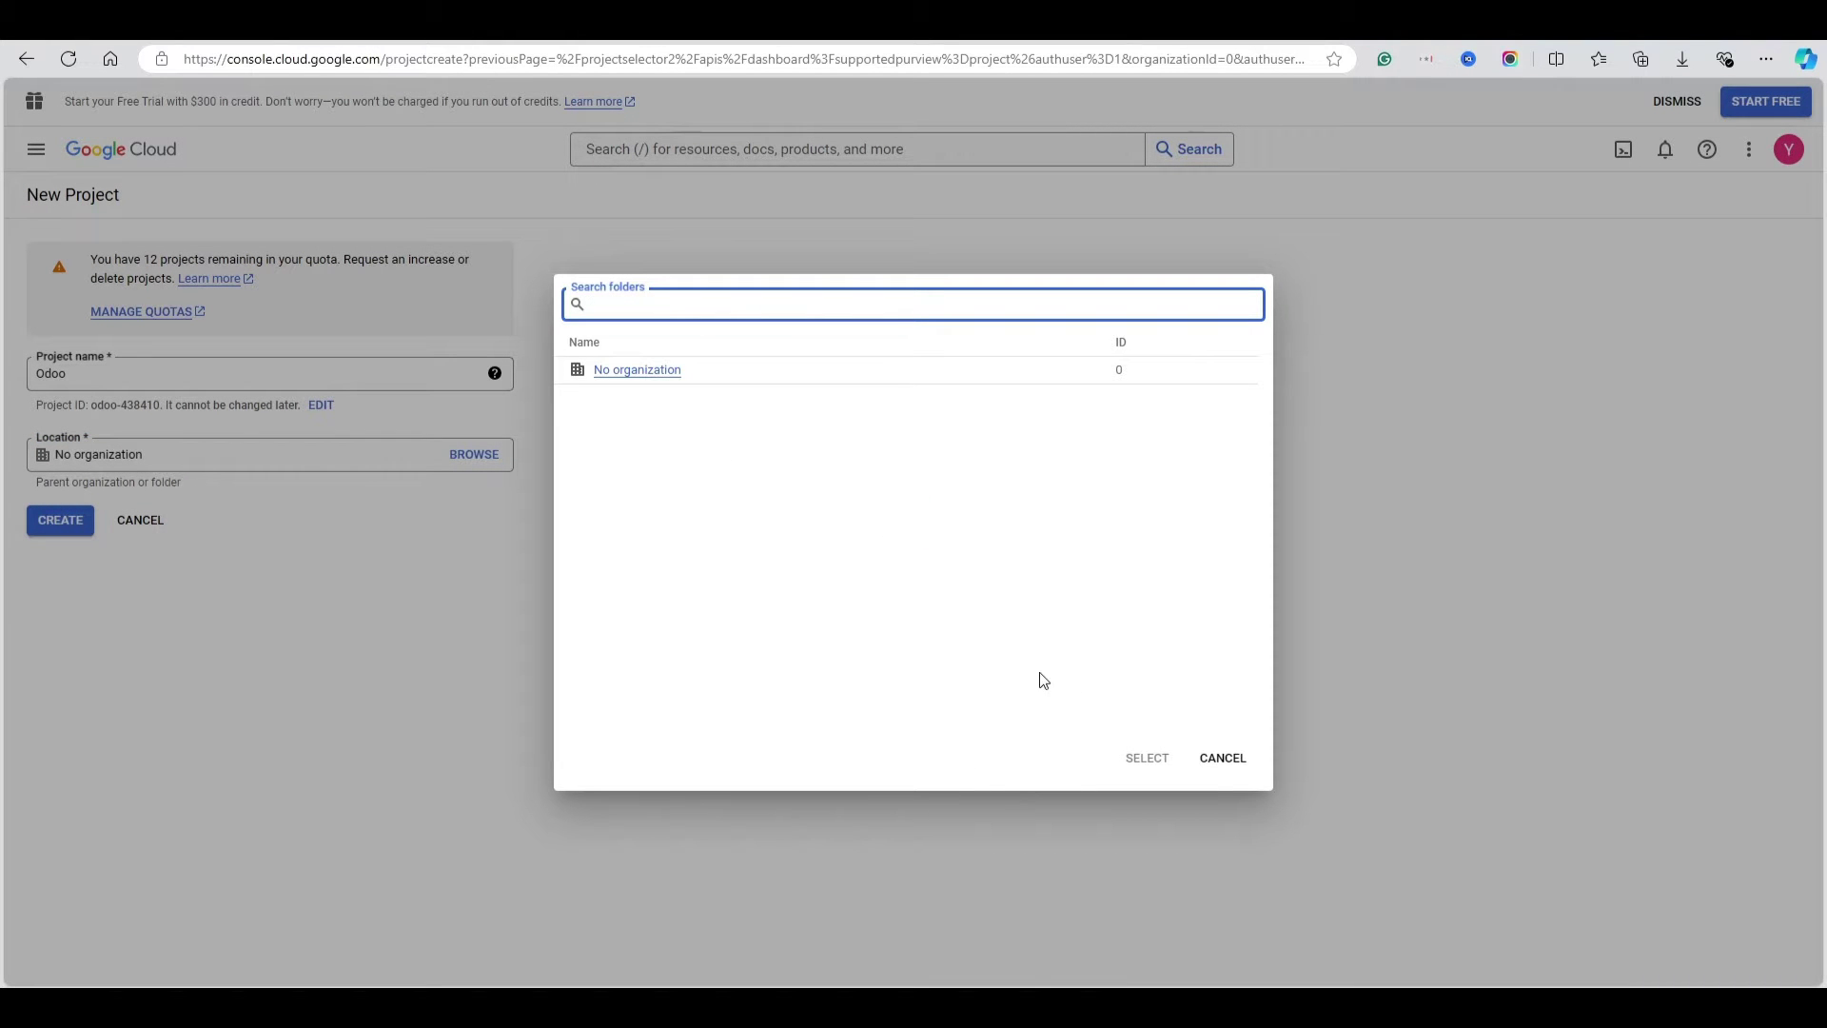
click(1222, 758)
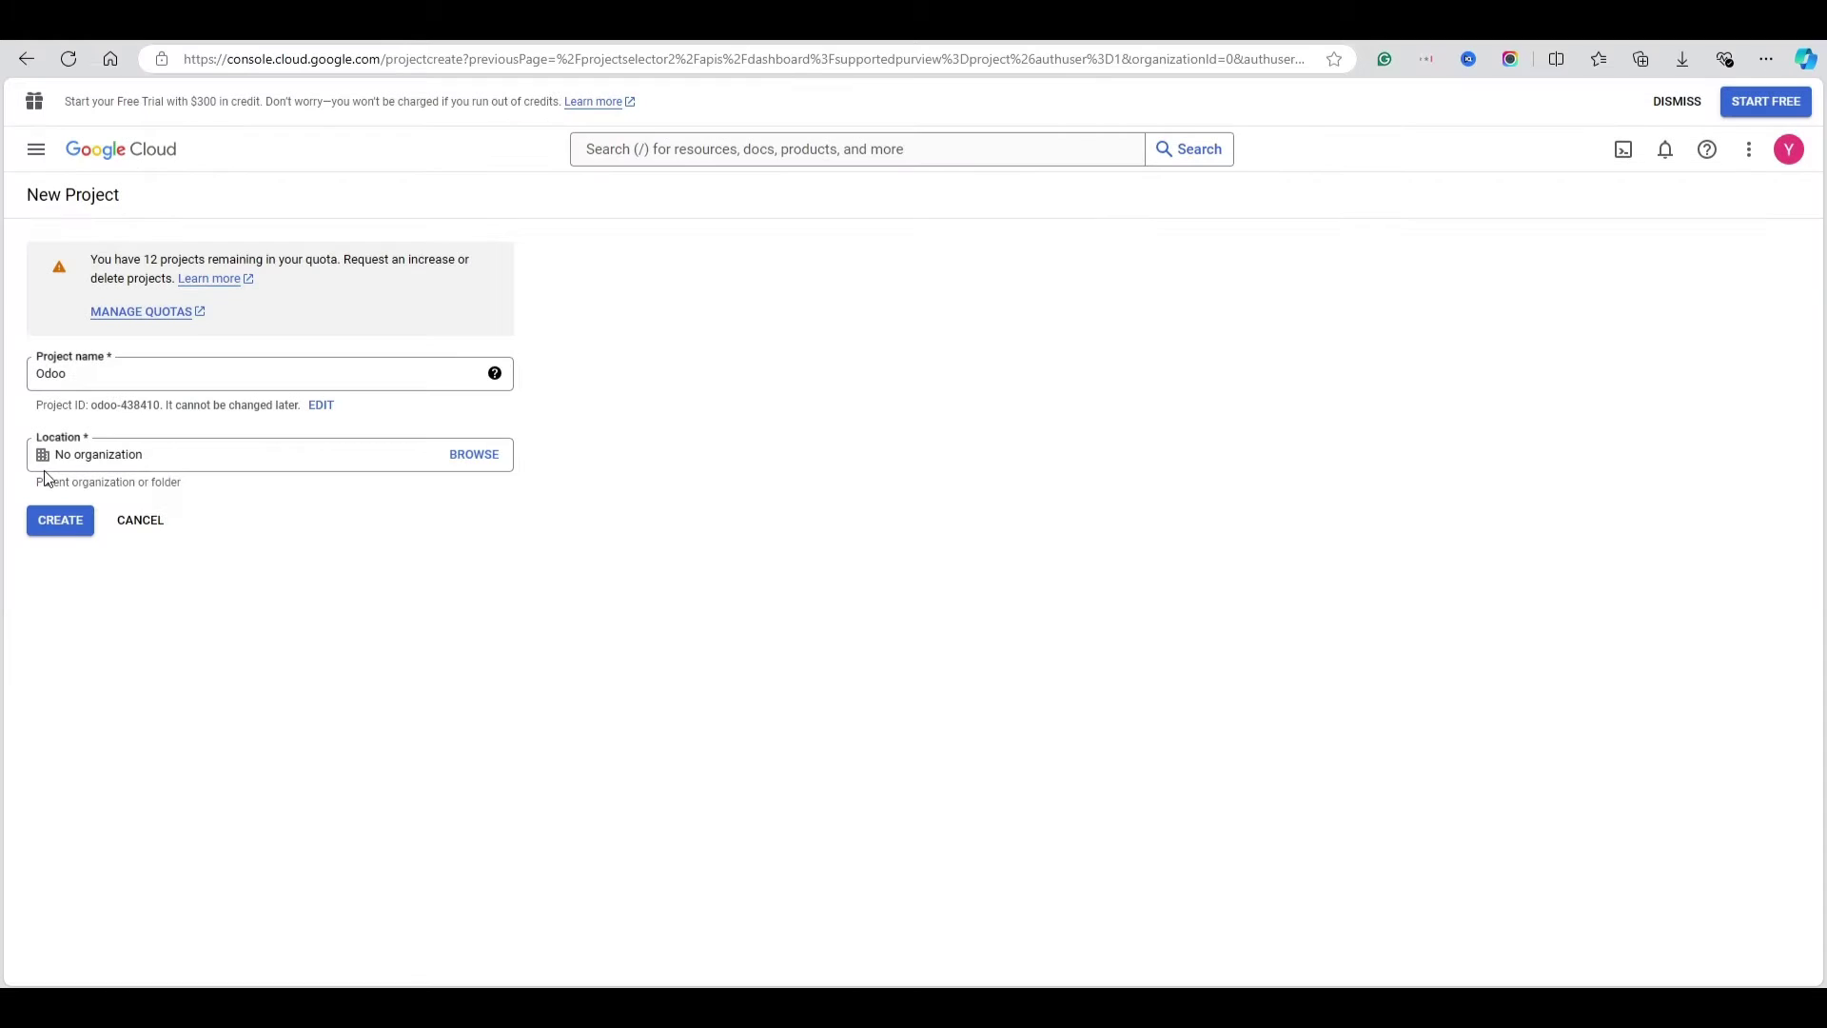
click(63, 523)
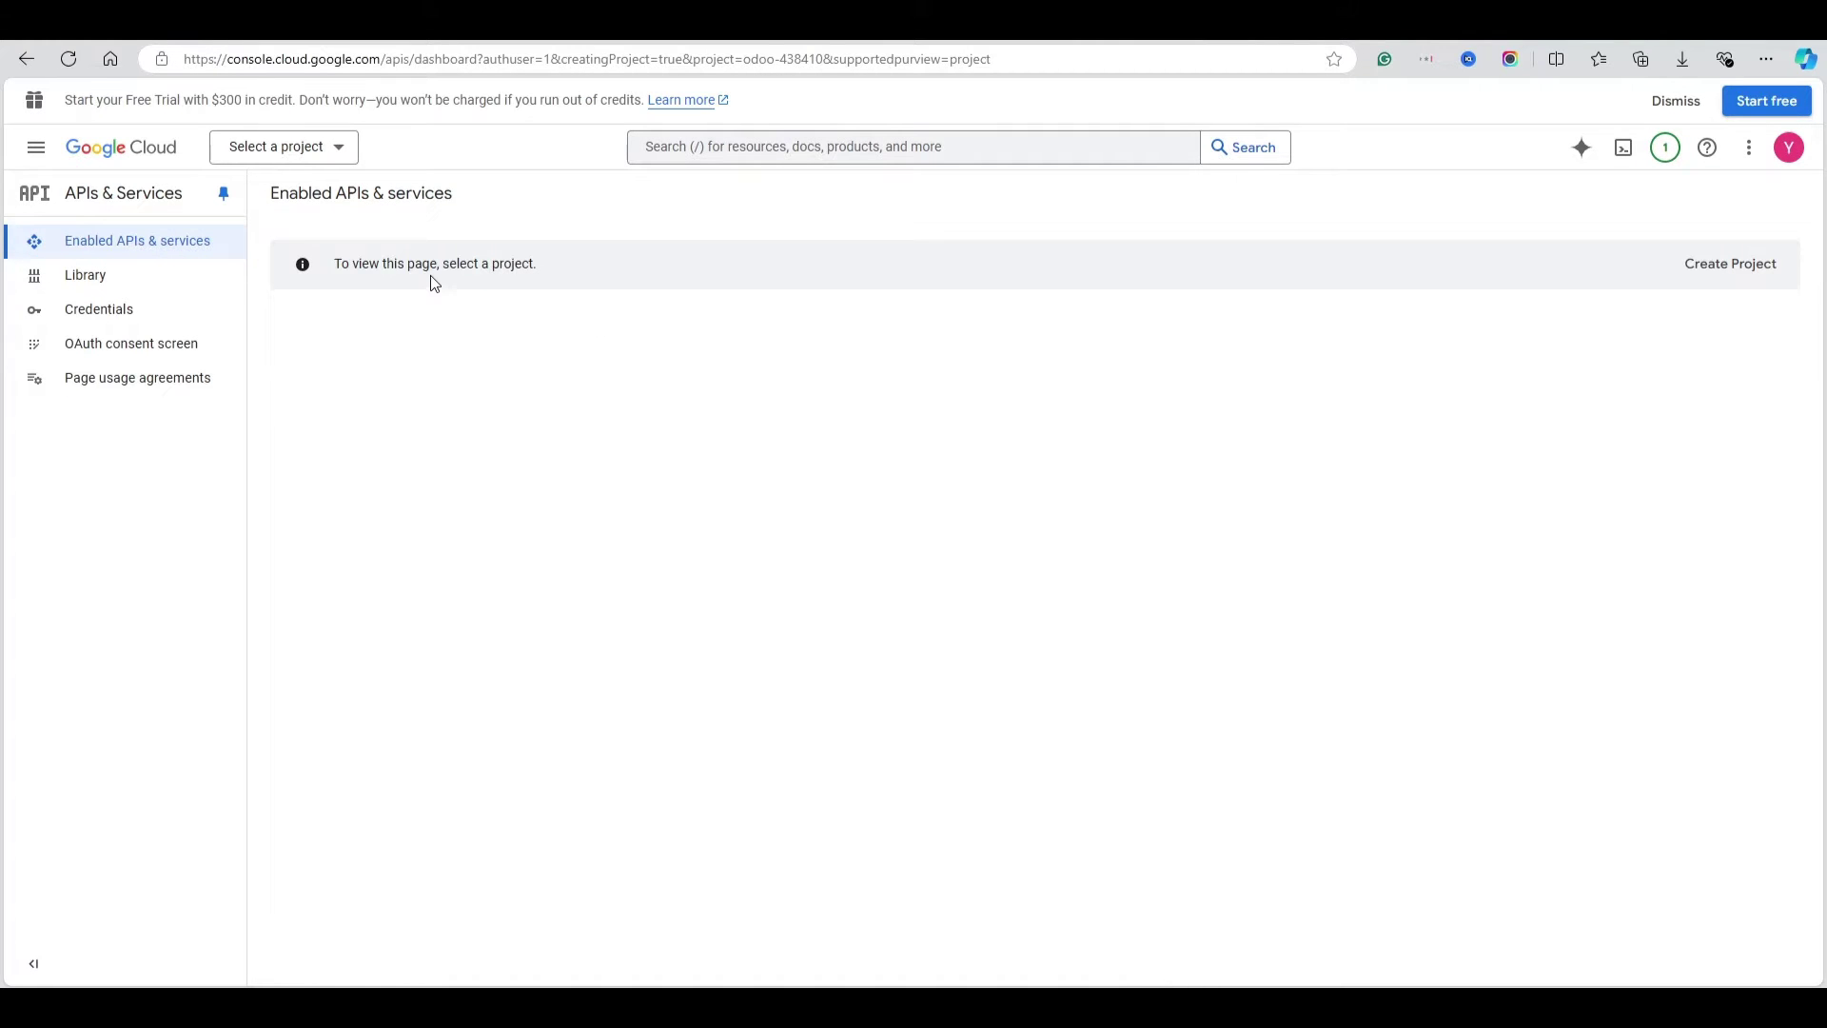
Select the Odoo project and create an OAuth consent screen app with External user type
click(286, 147)
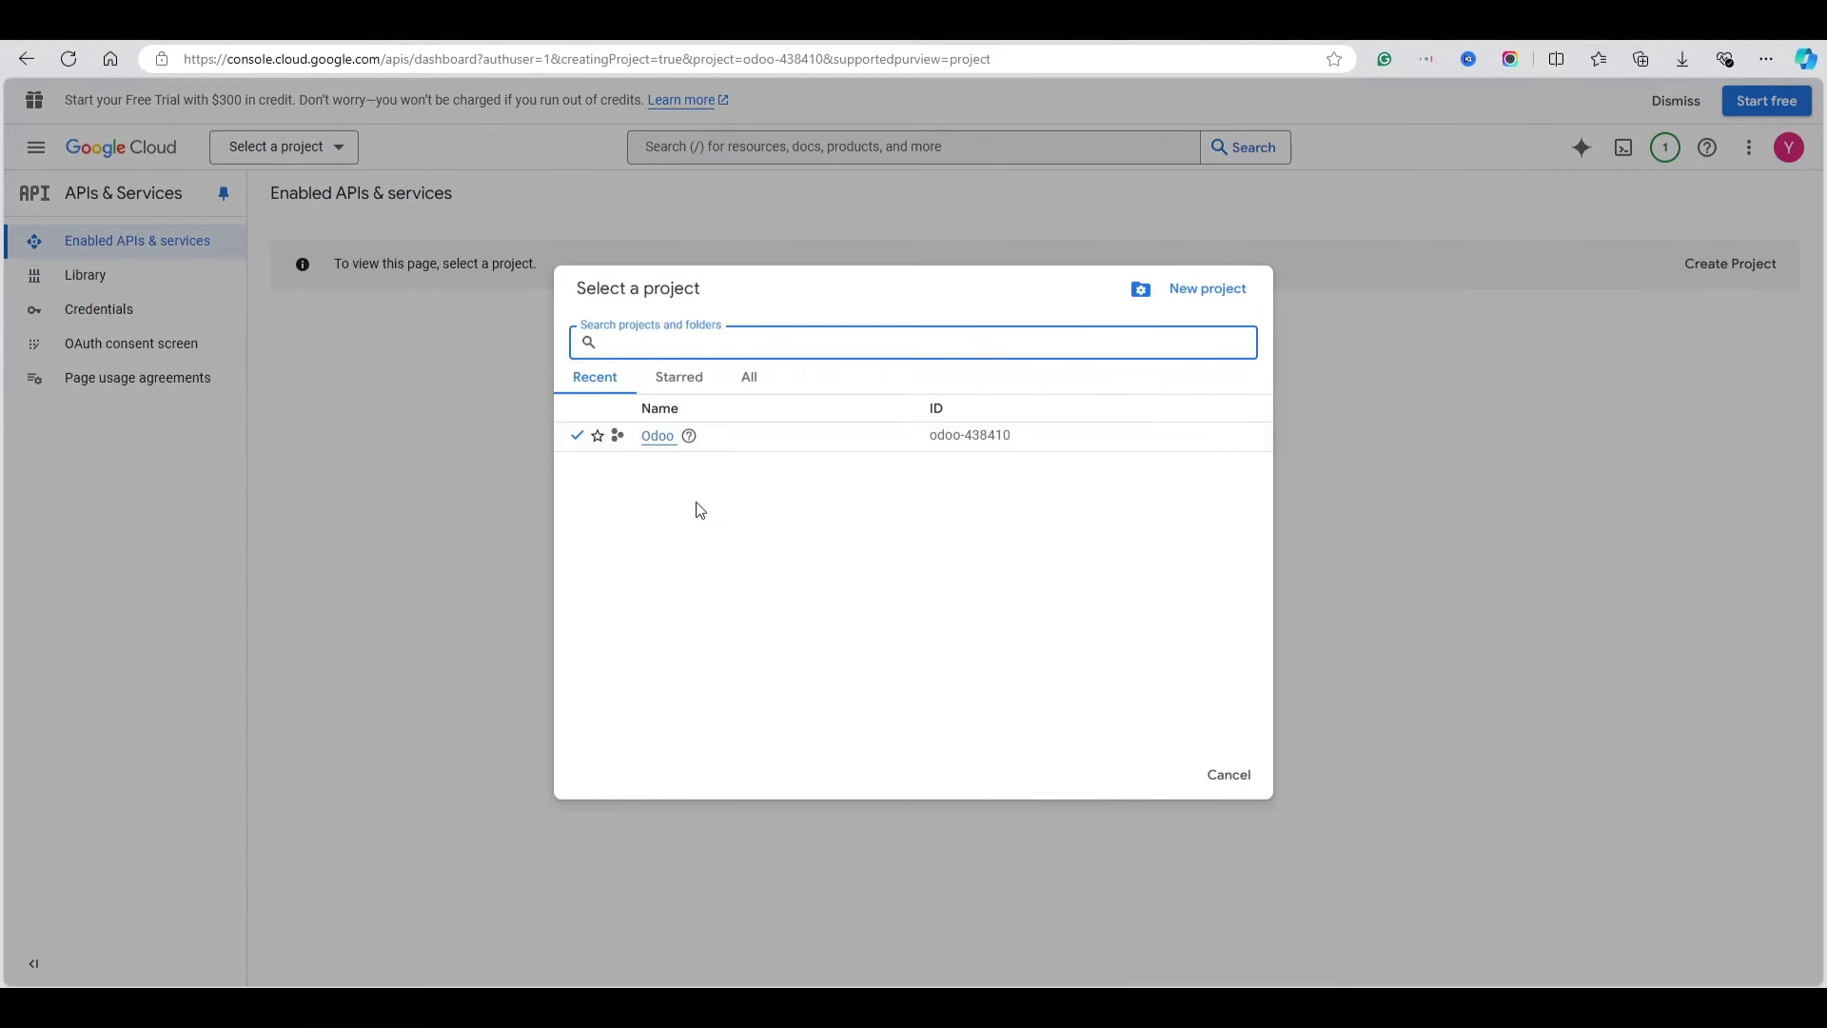
click(658, 439)
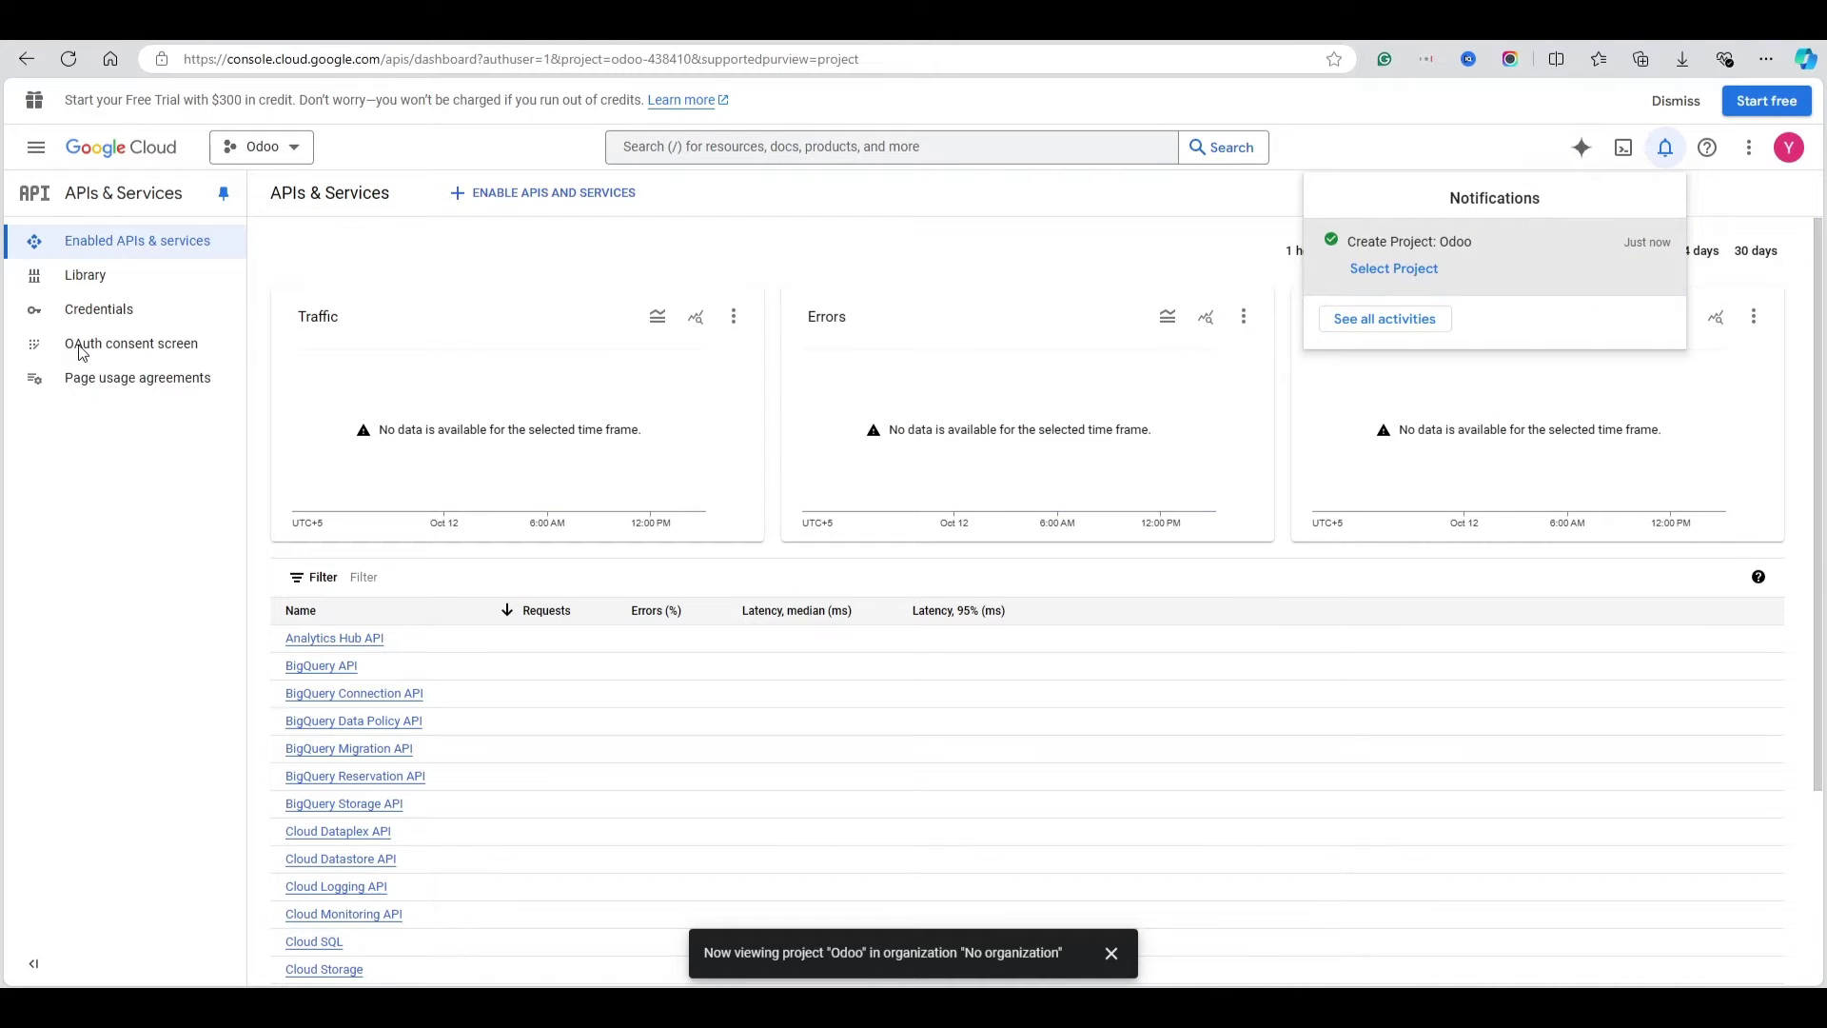
click(126, 352)
click(143, 350)
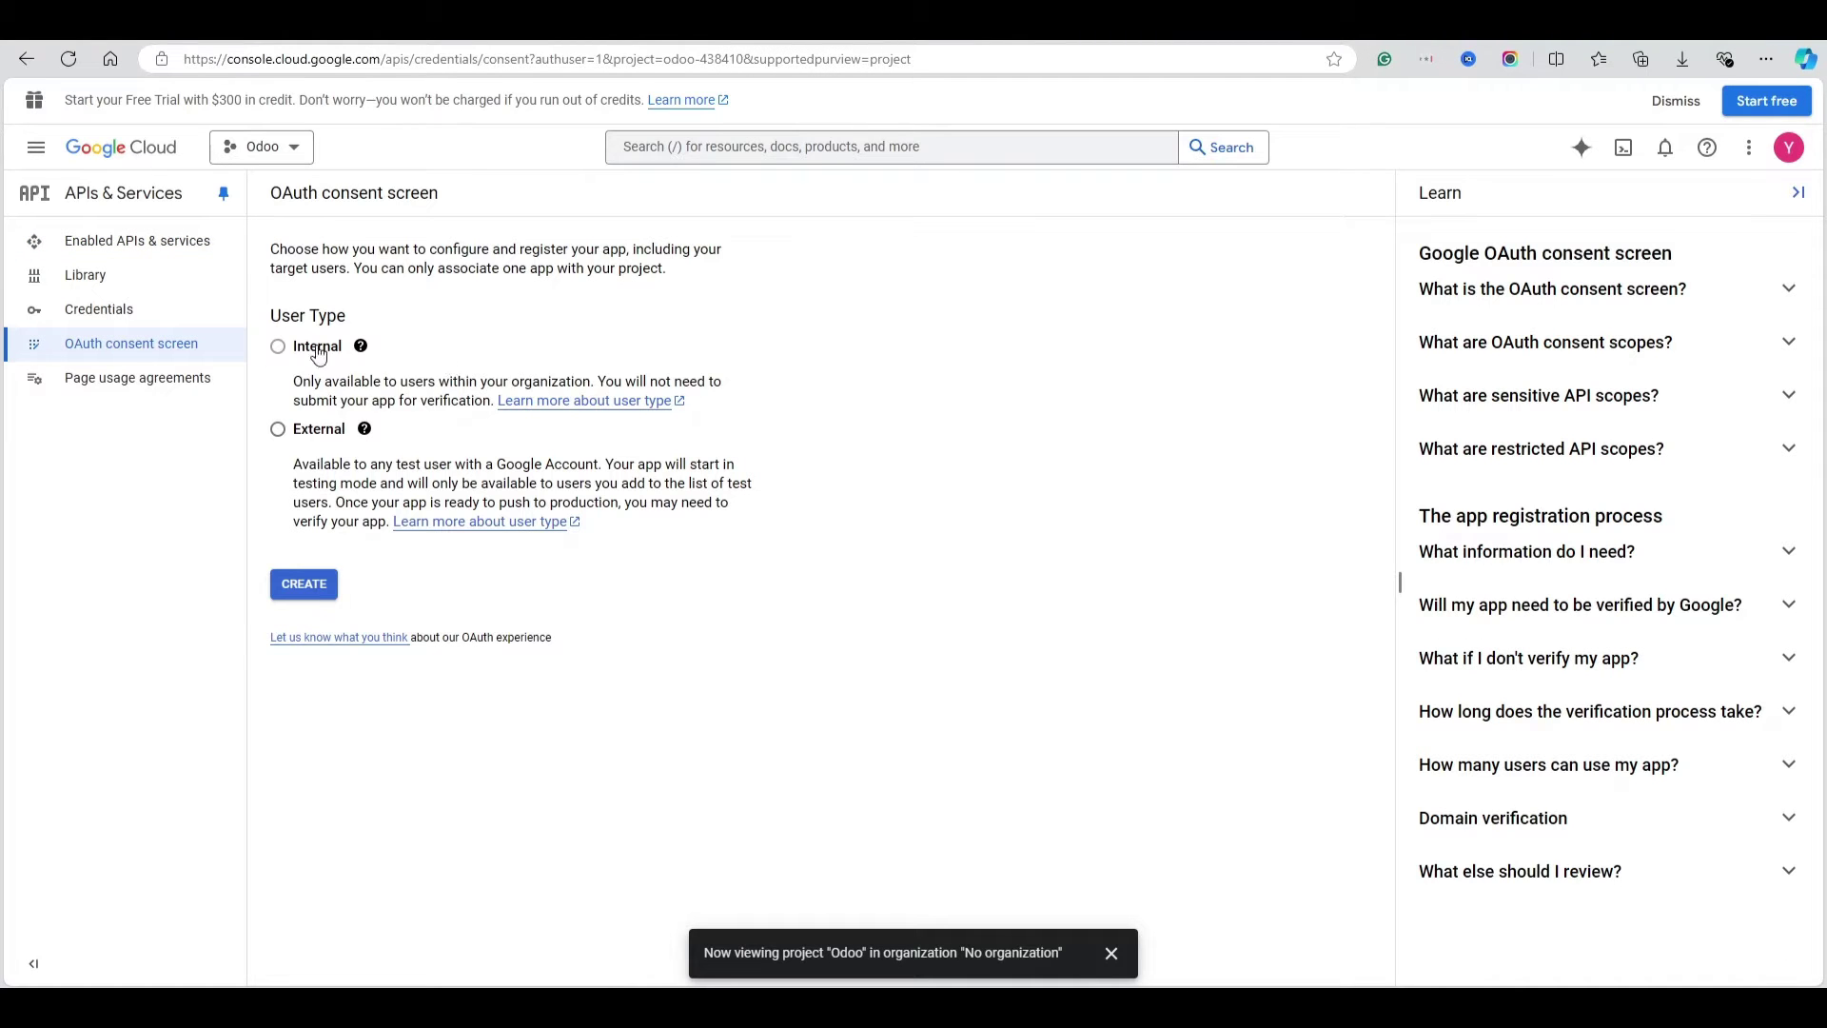
mouse_move(302, 352)
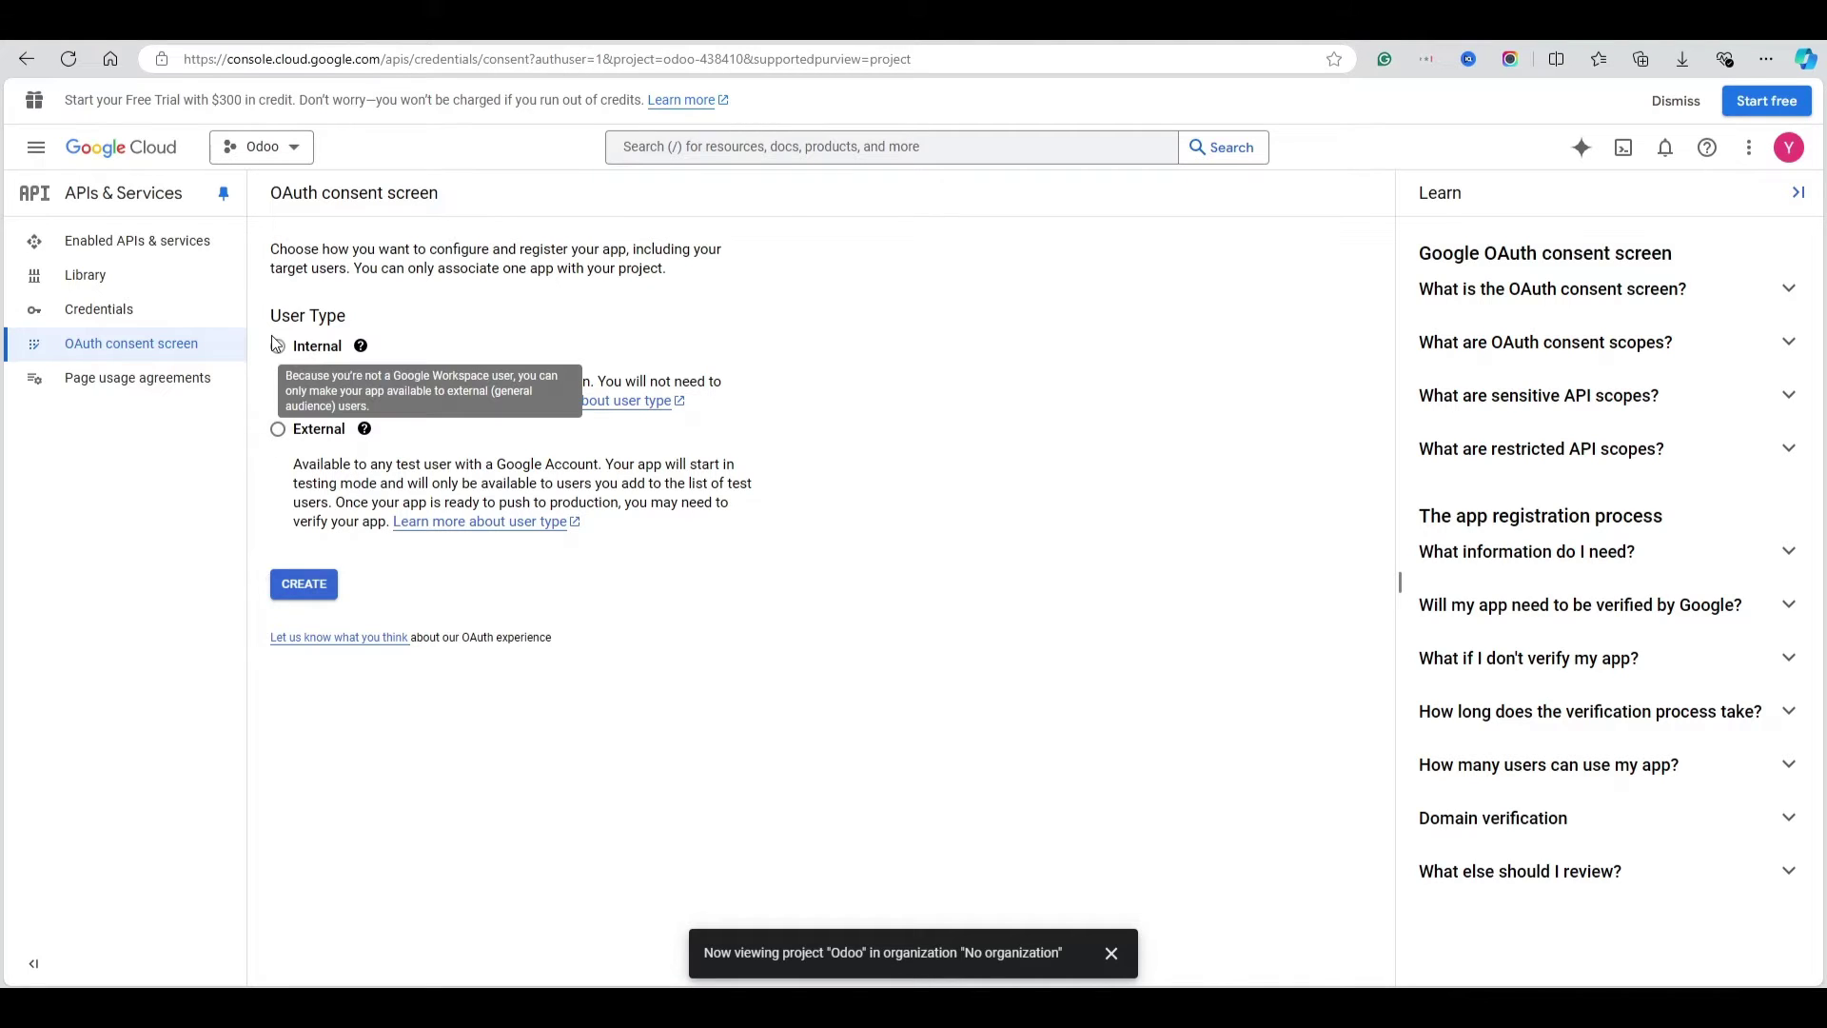
mouse_move(371, 429)
click(278, 429)
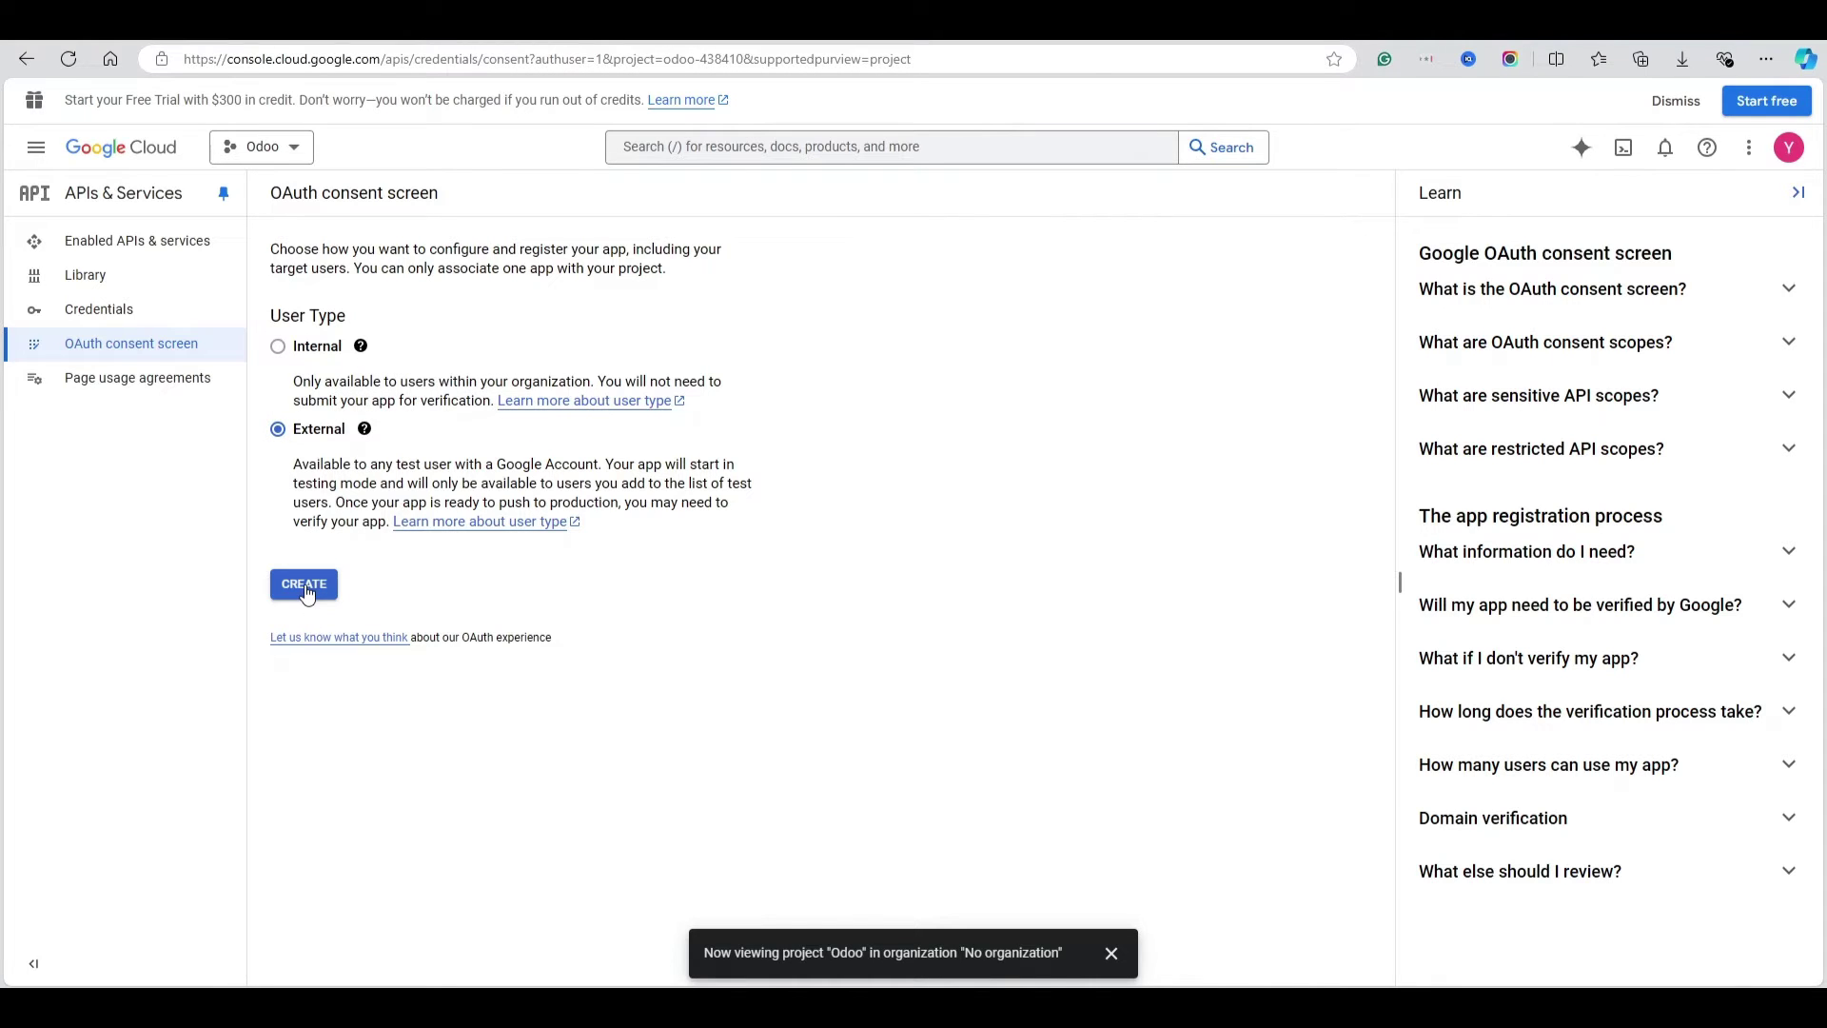
click(306, 590)
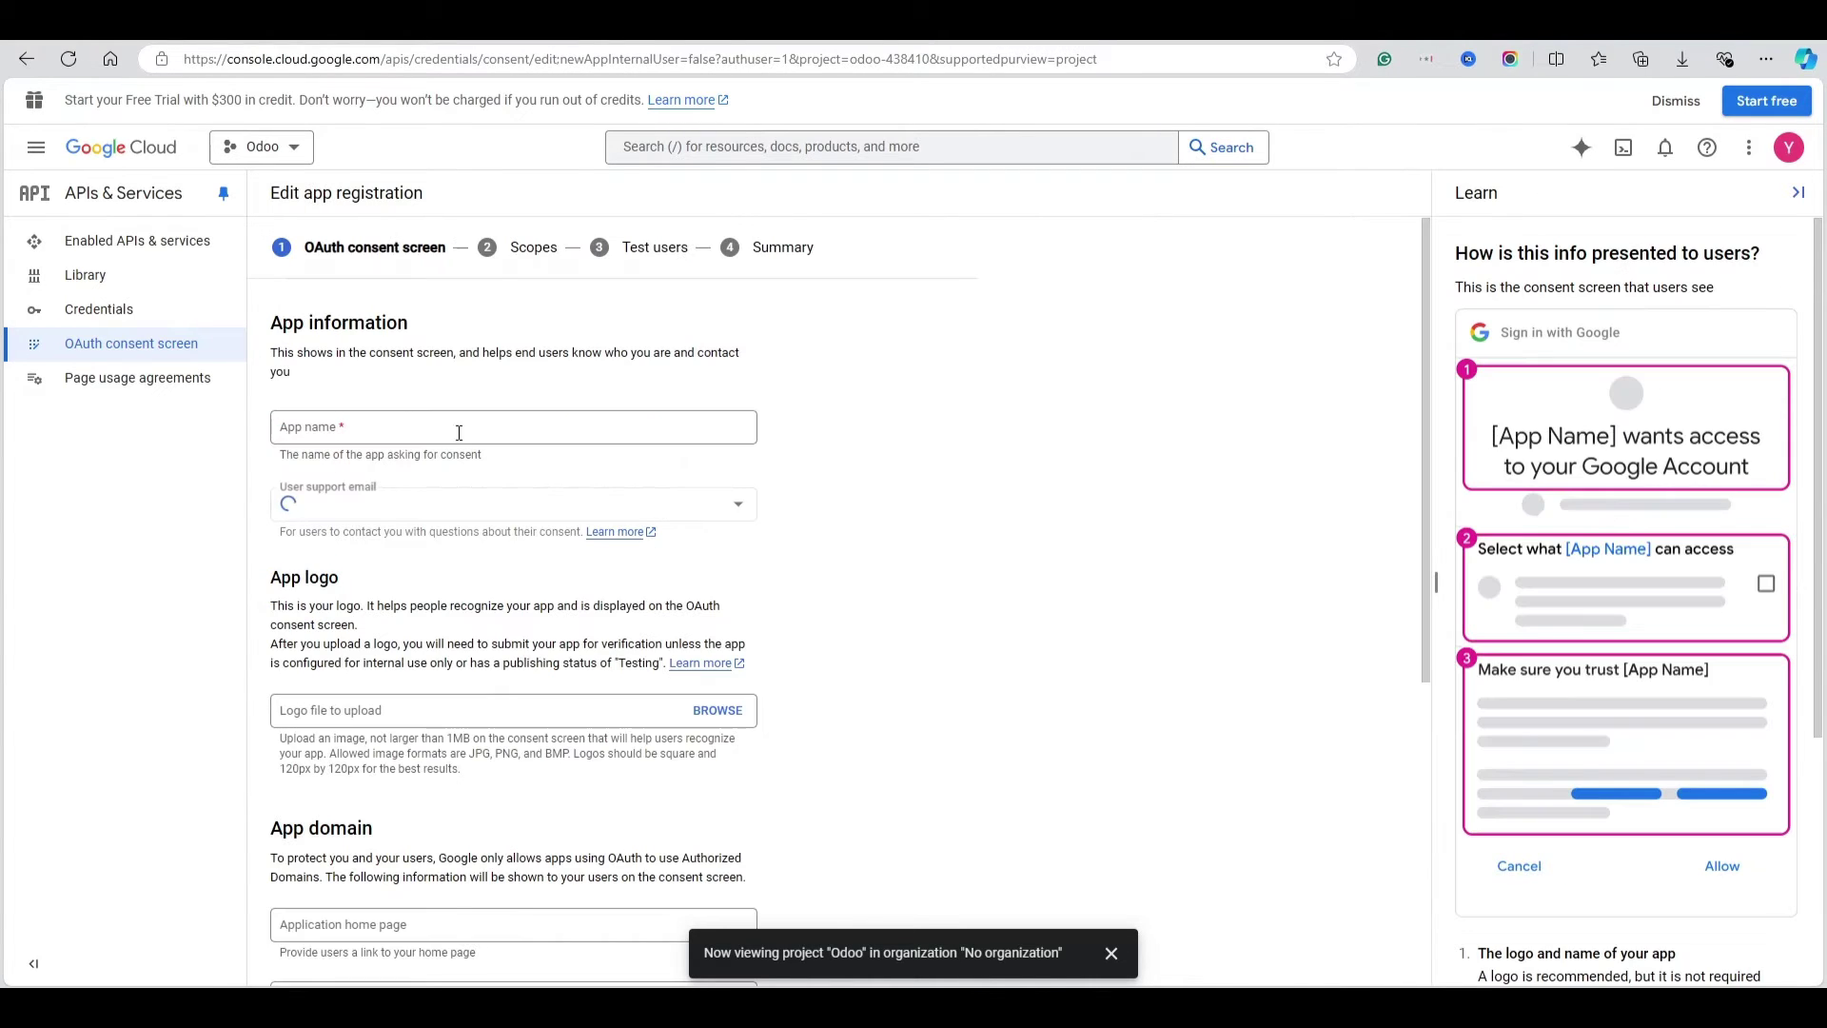
Set the account address as user support email and add odoo.com as an authorized domain
click(423, 426)
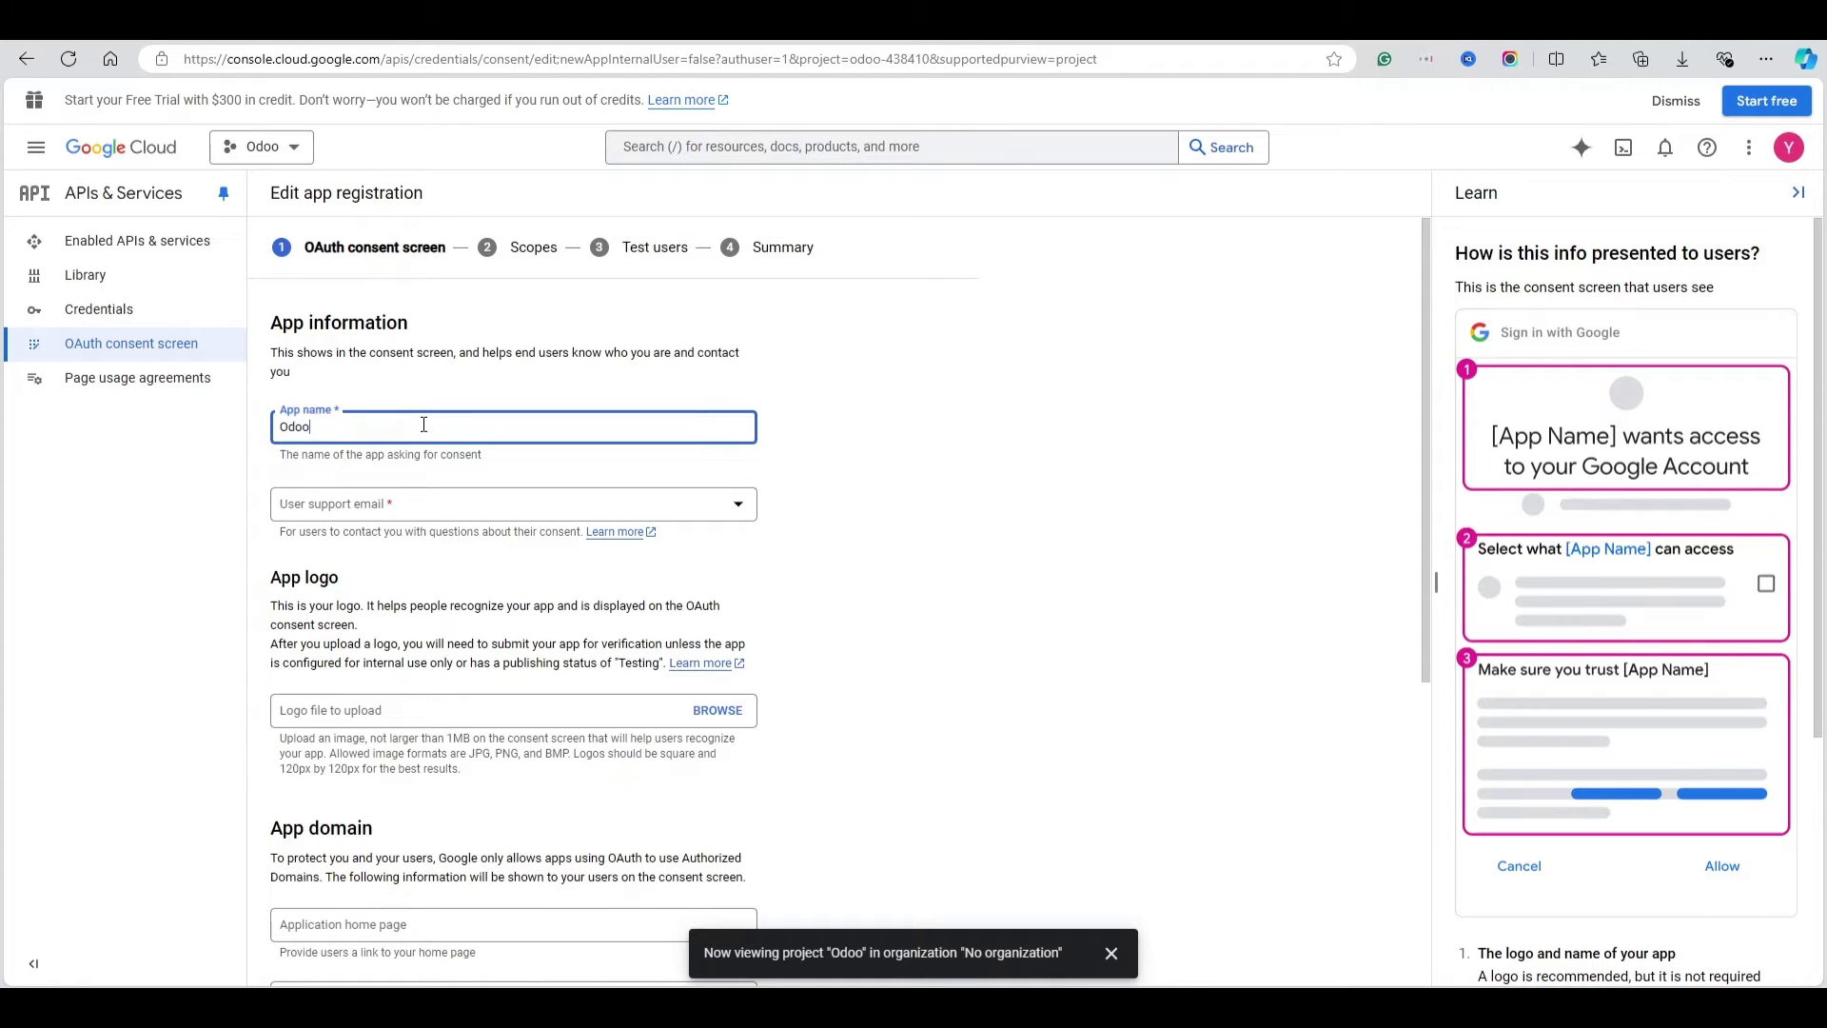
click(380, 504)
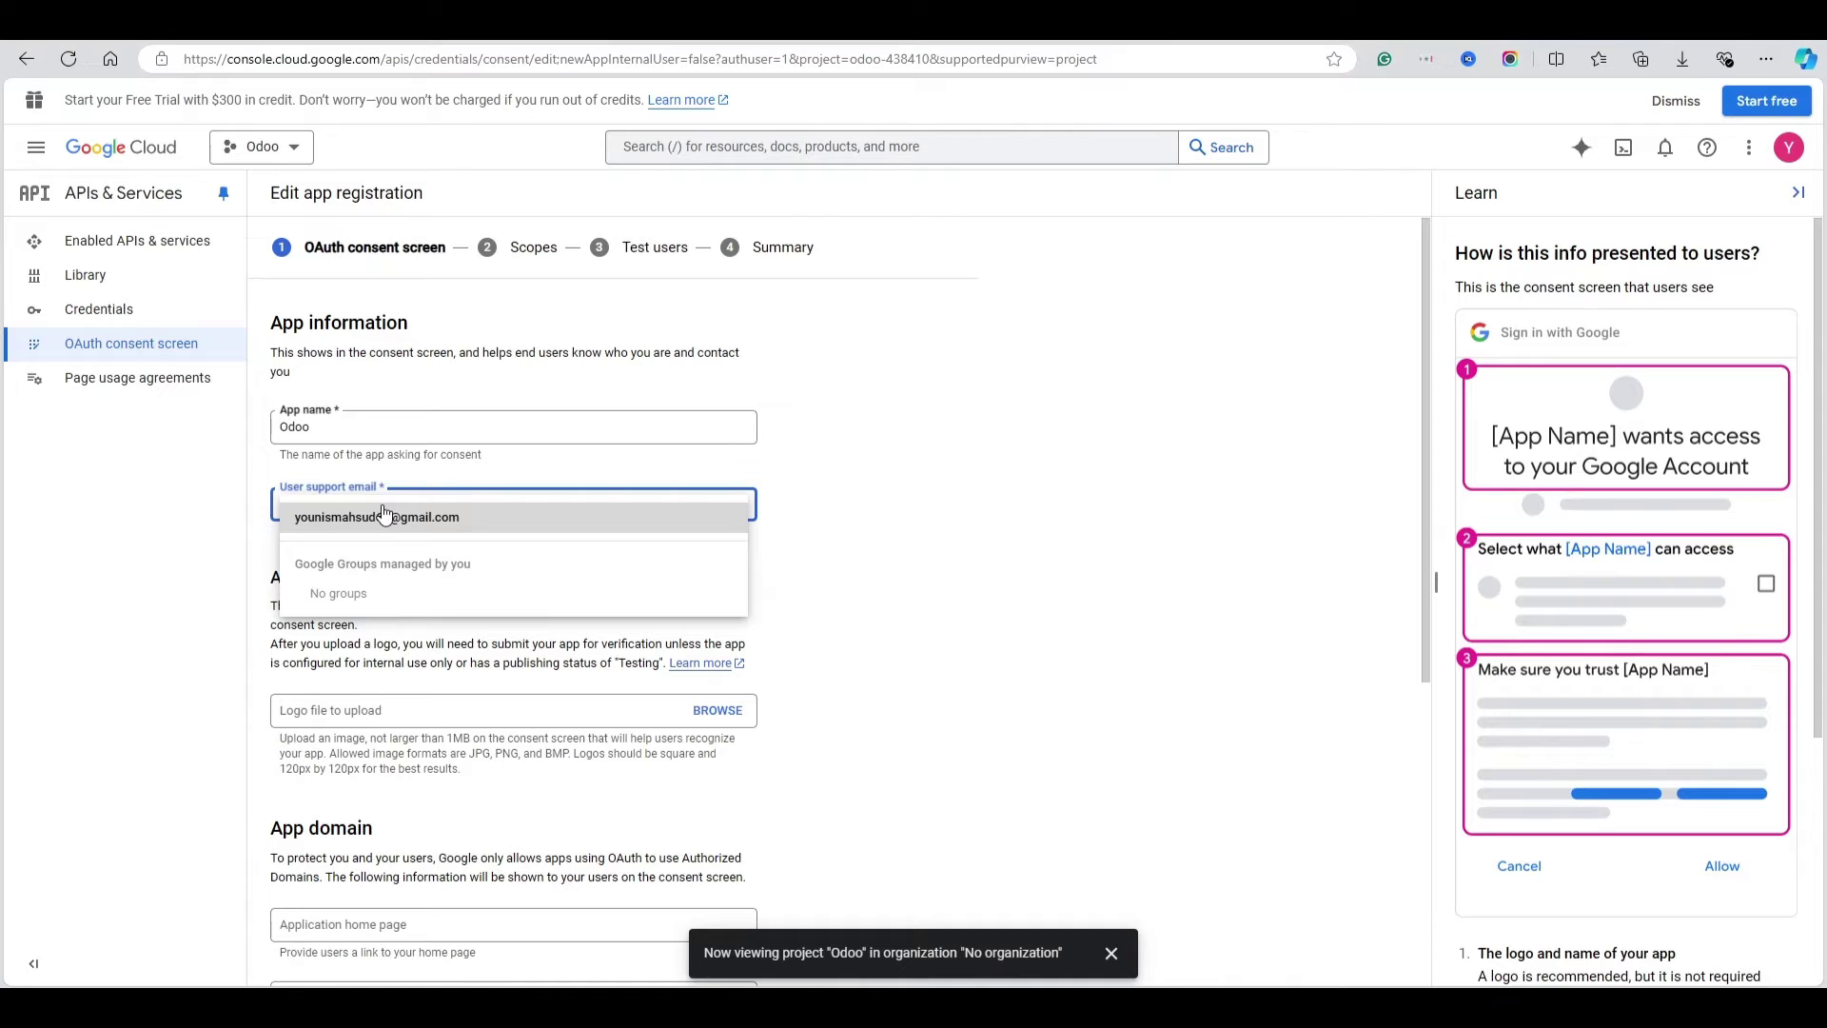
click(385, 517)
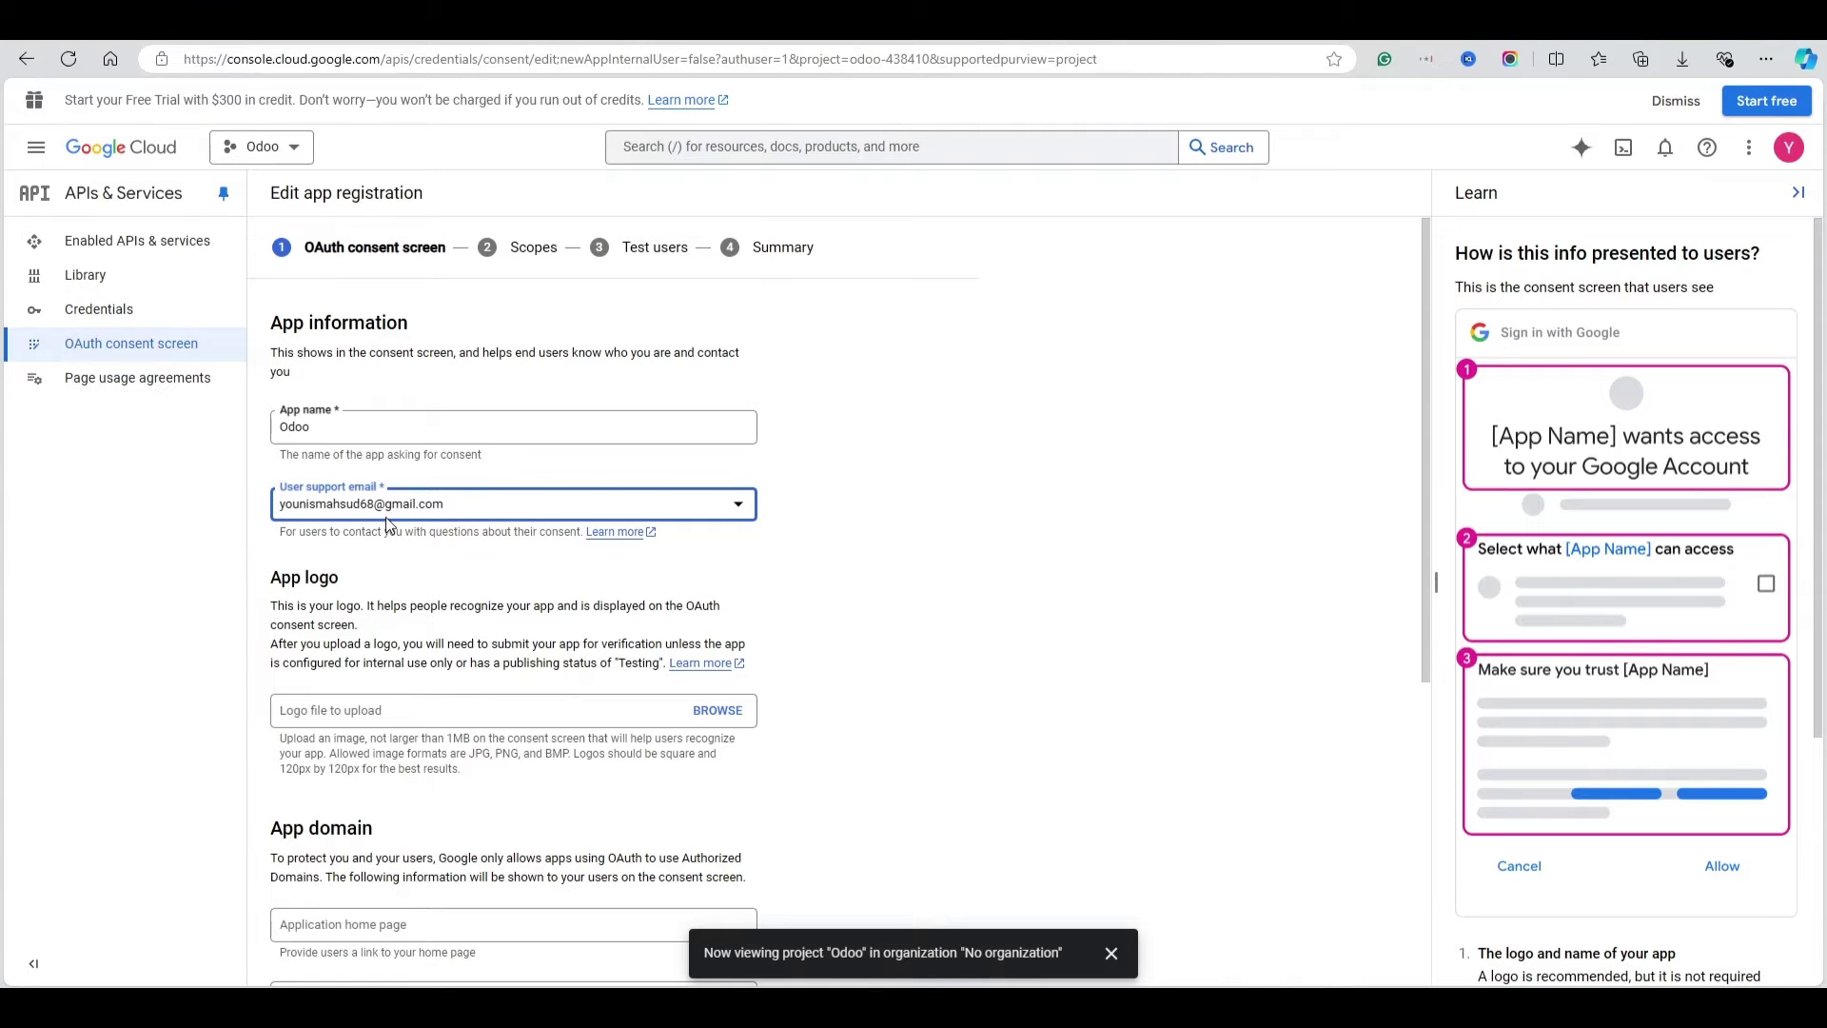
scroll(385, 517, down, 2)
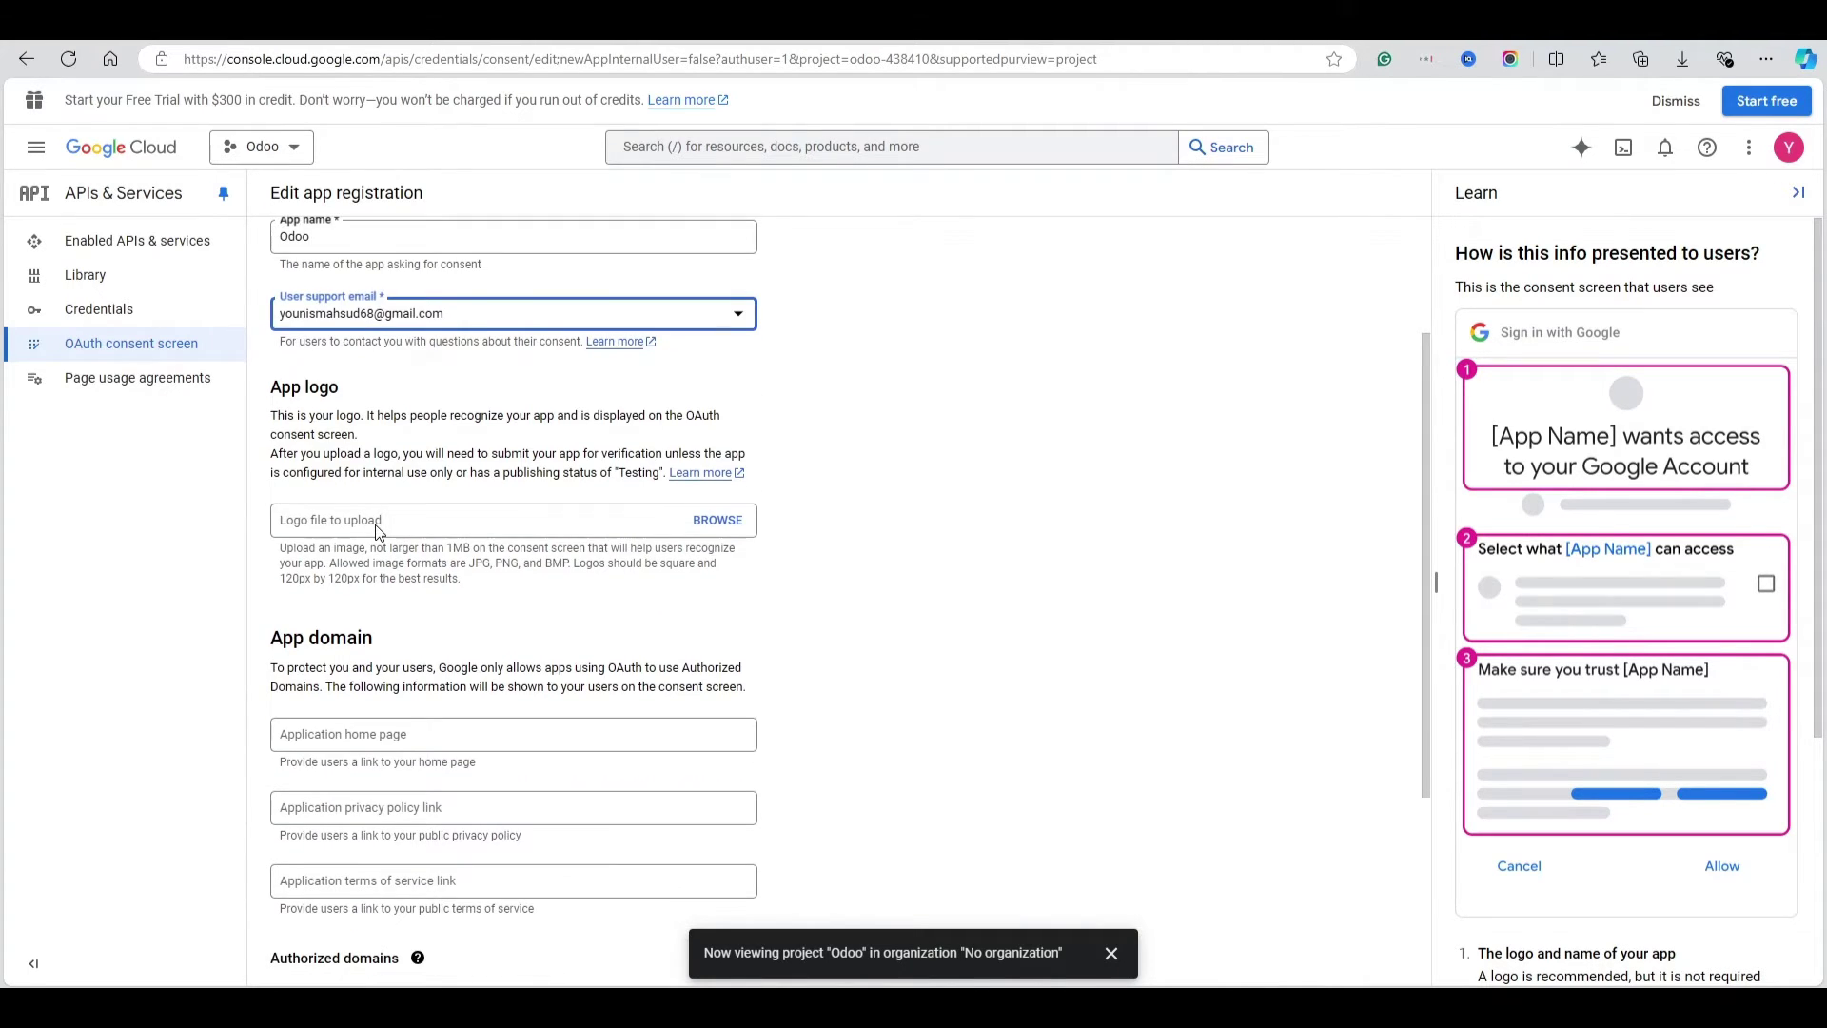
scroll(378, 531, down, 3)
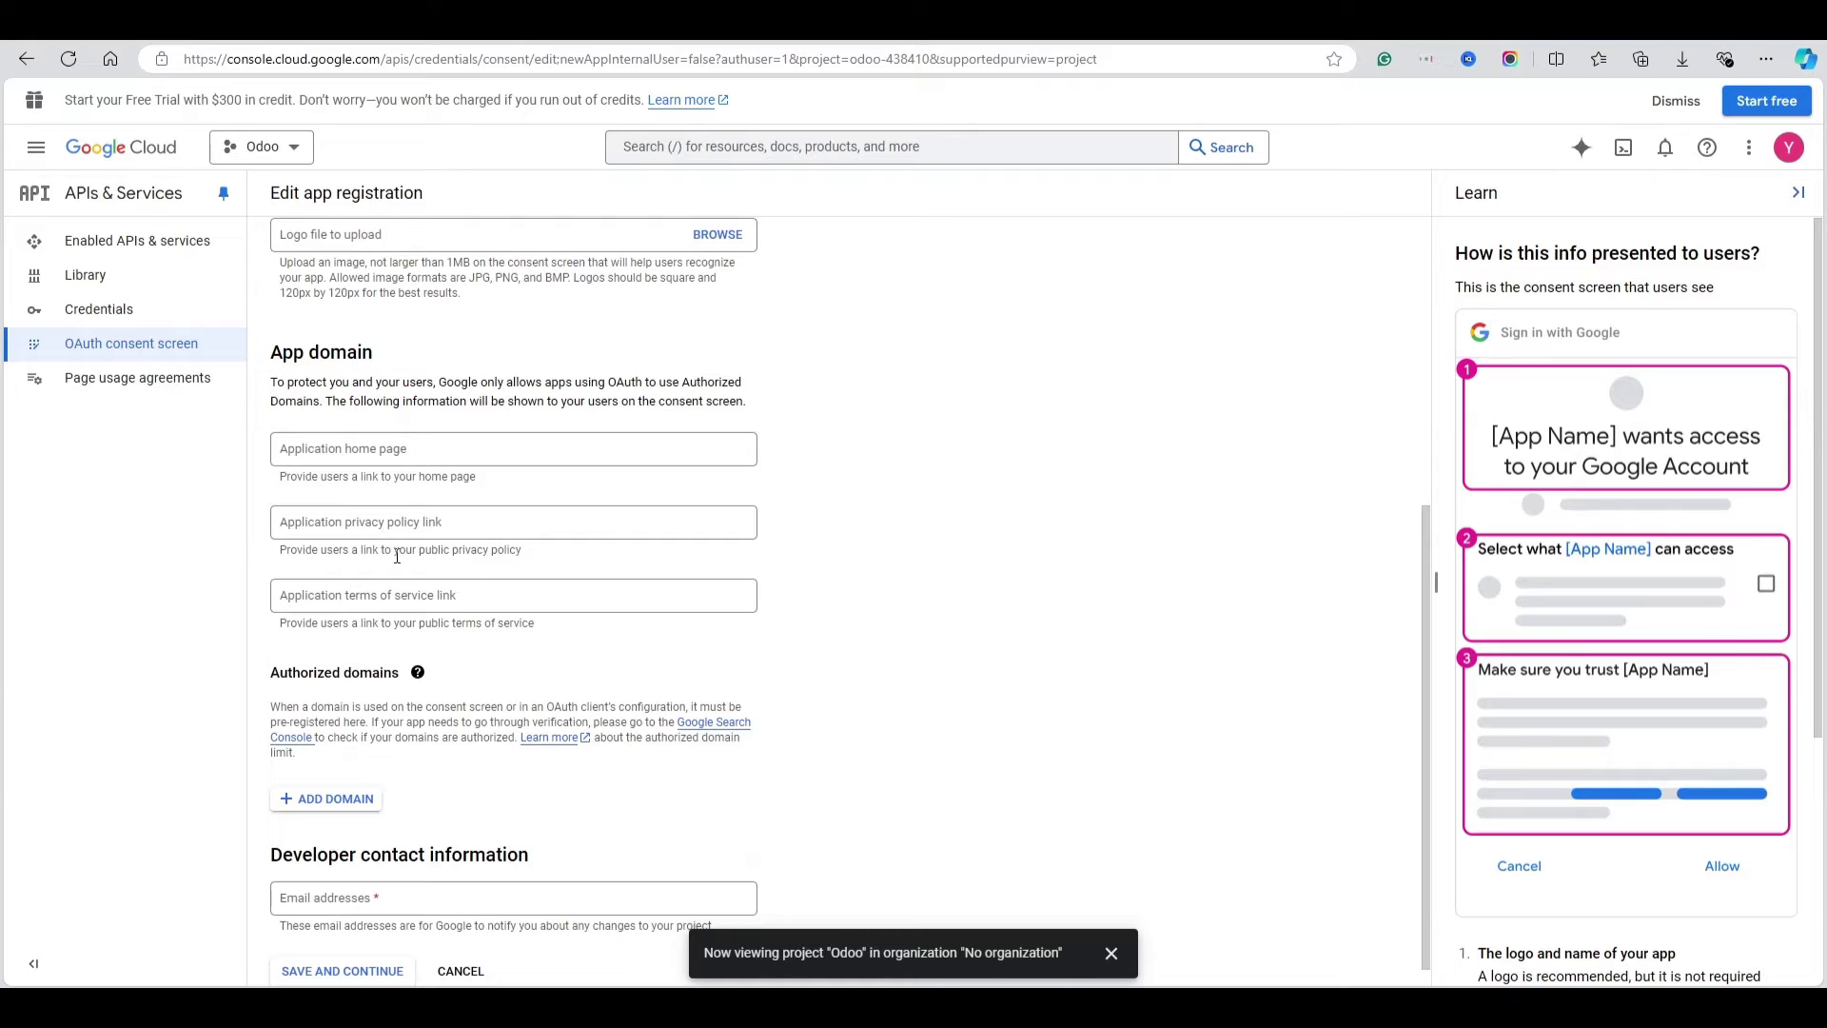
scroll(397, 556, down, 1)
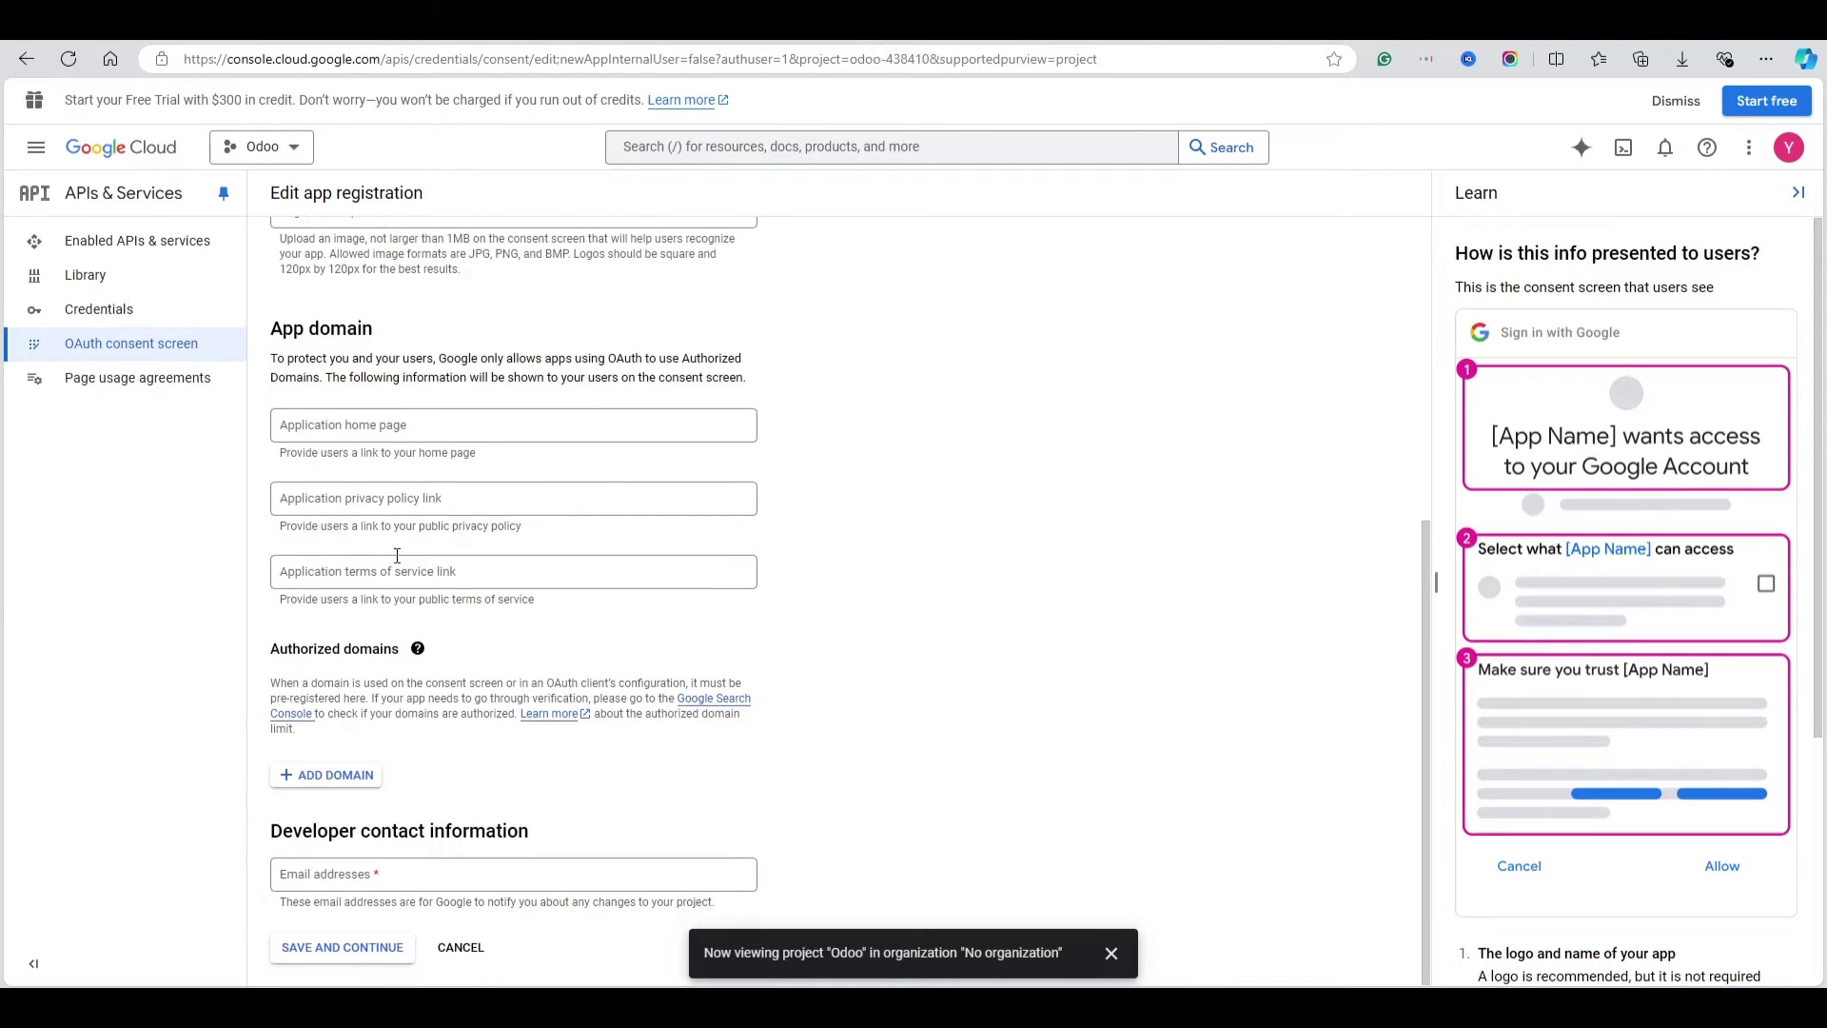
triple_click(310, 654)
click(345, 775)
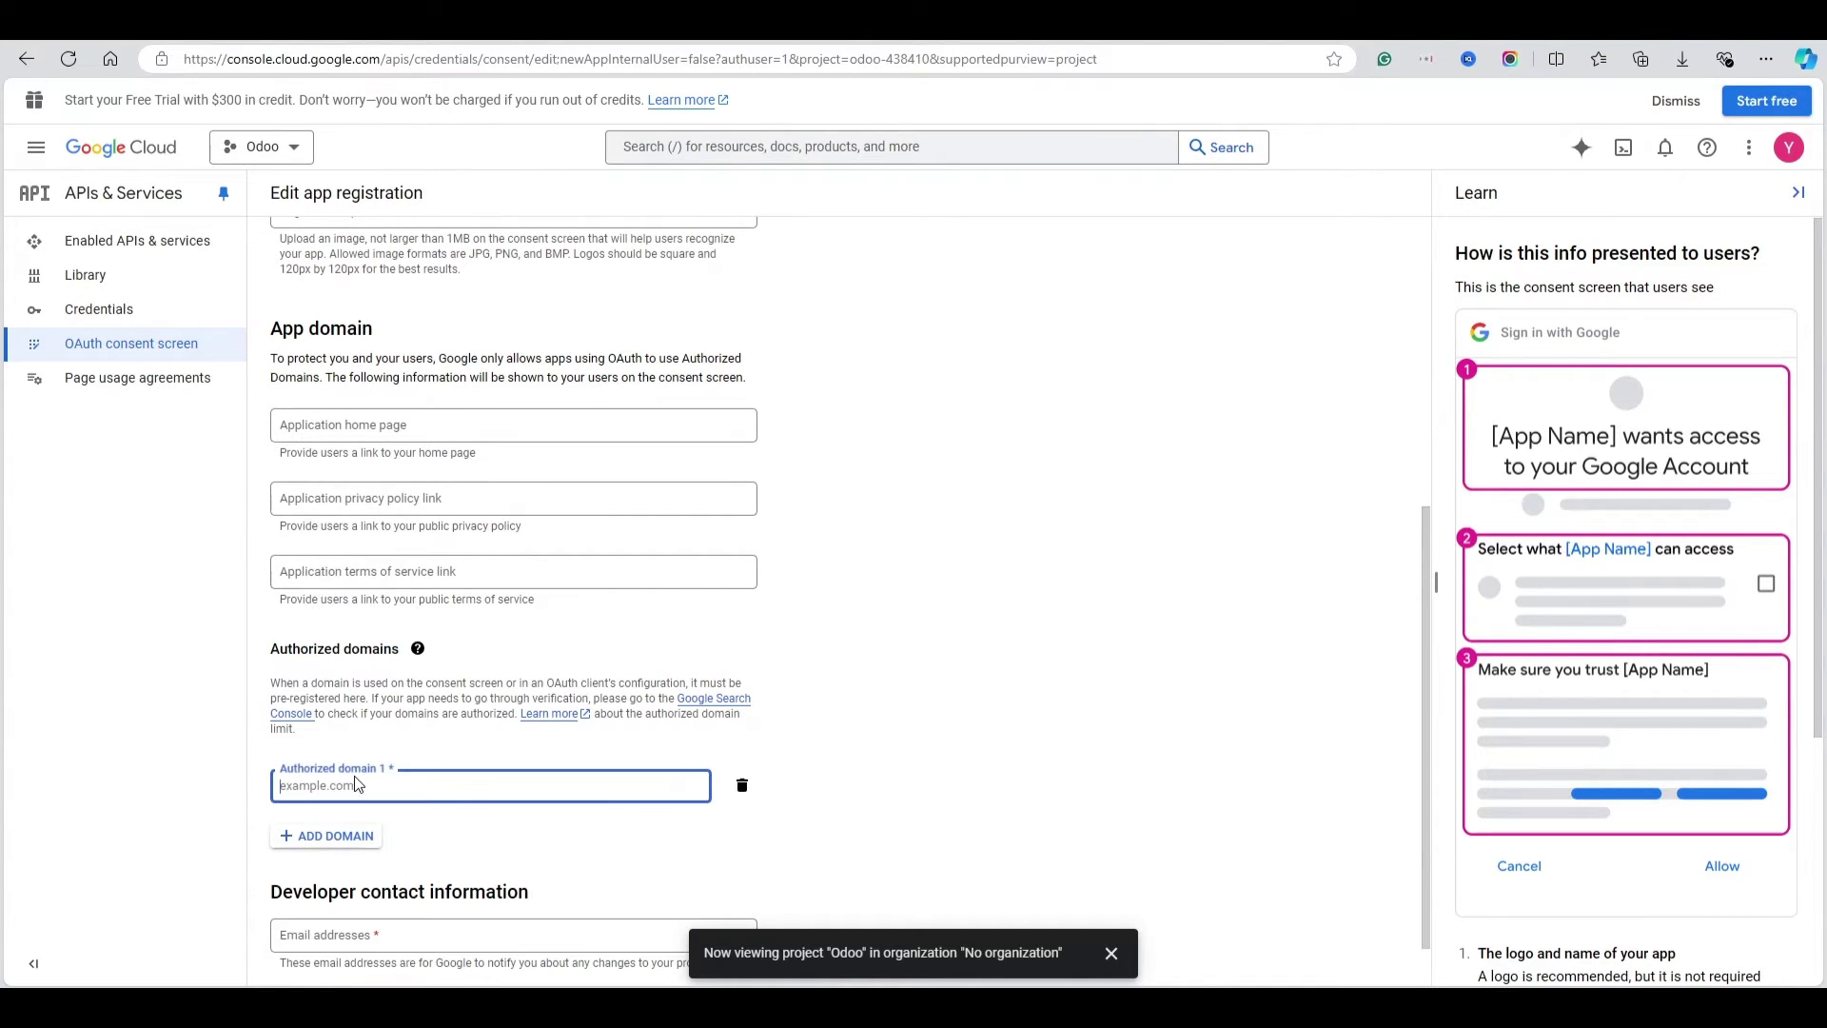
text(odoo.com)
click(139, 775)
click(361, 883)
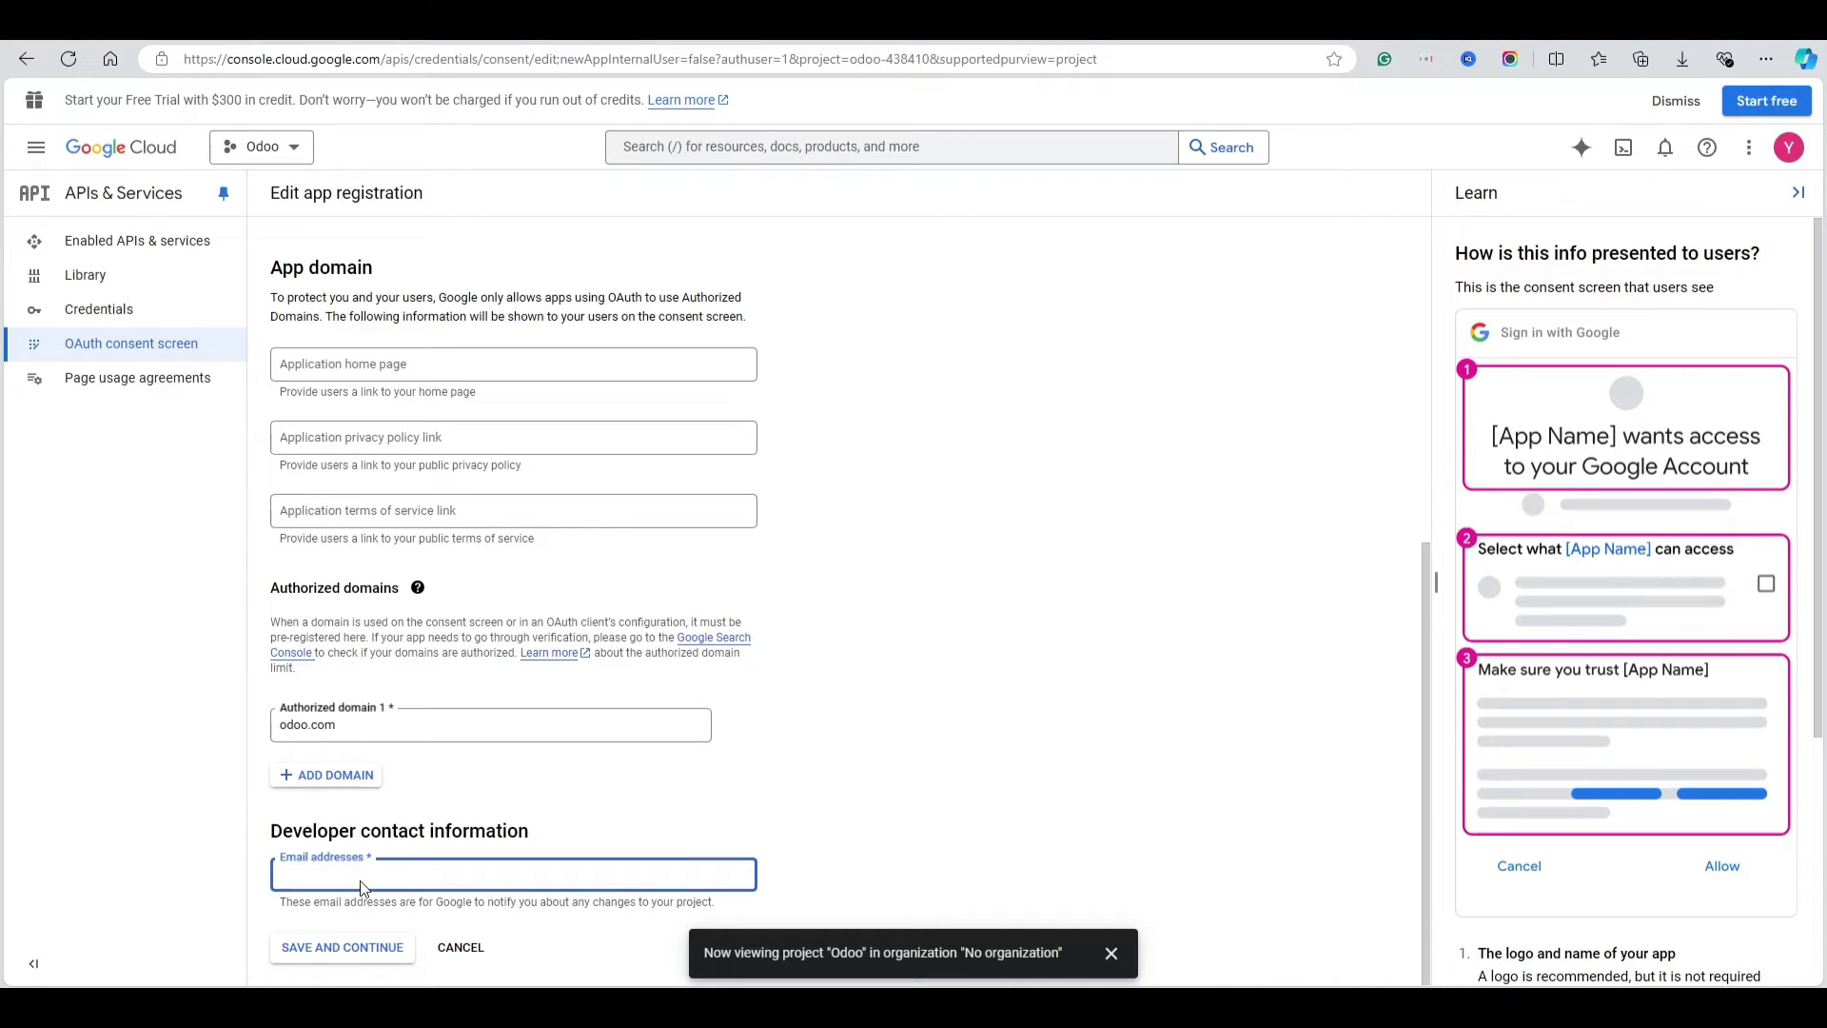
Enter the developer contact email, then save through Scopes, Test users and Summary to the dashboard
scroll(448, 779, up, 4)
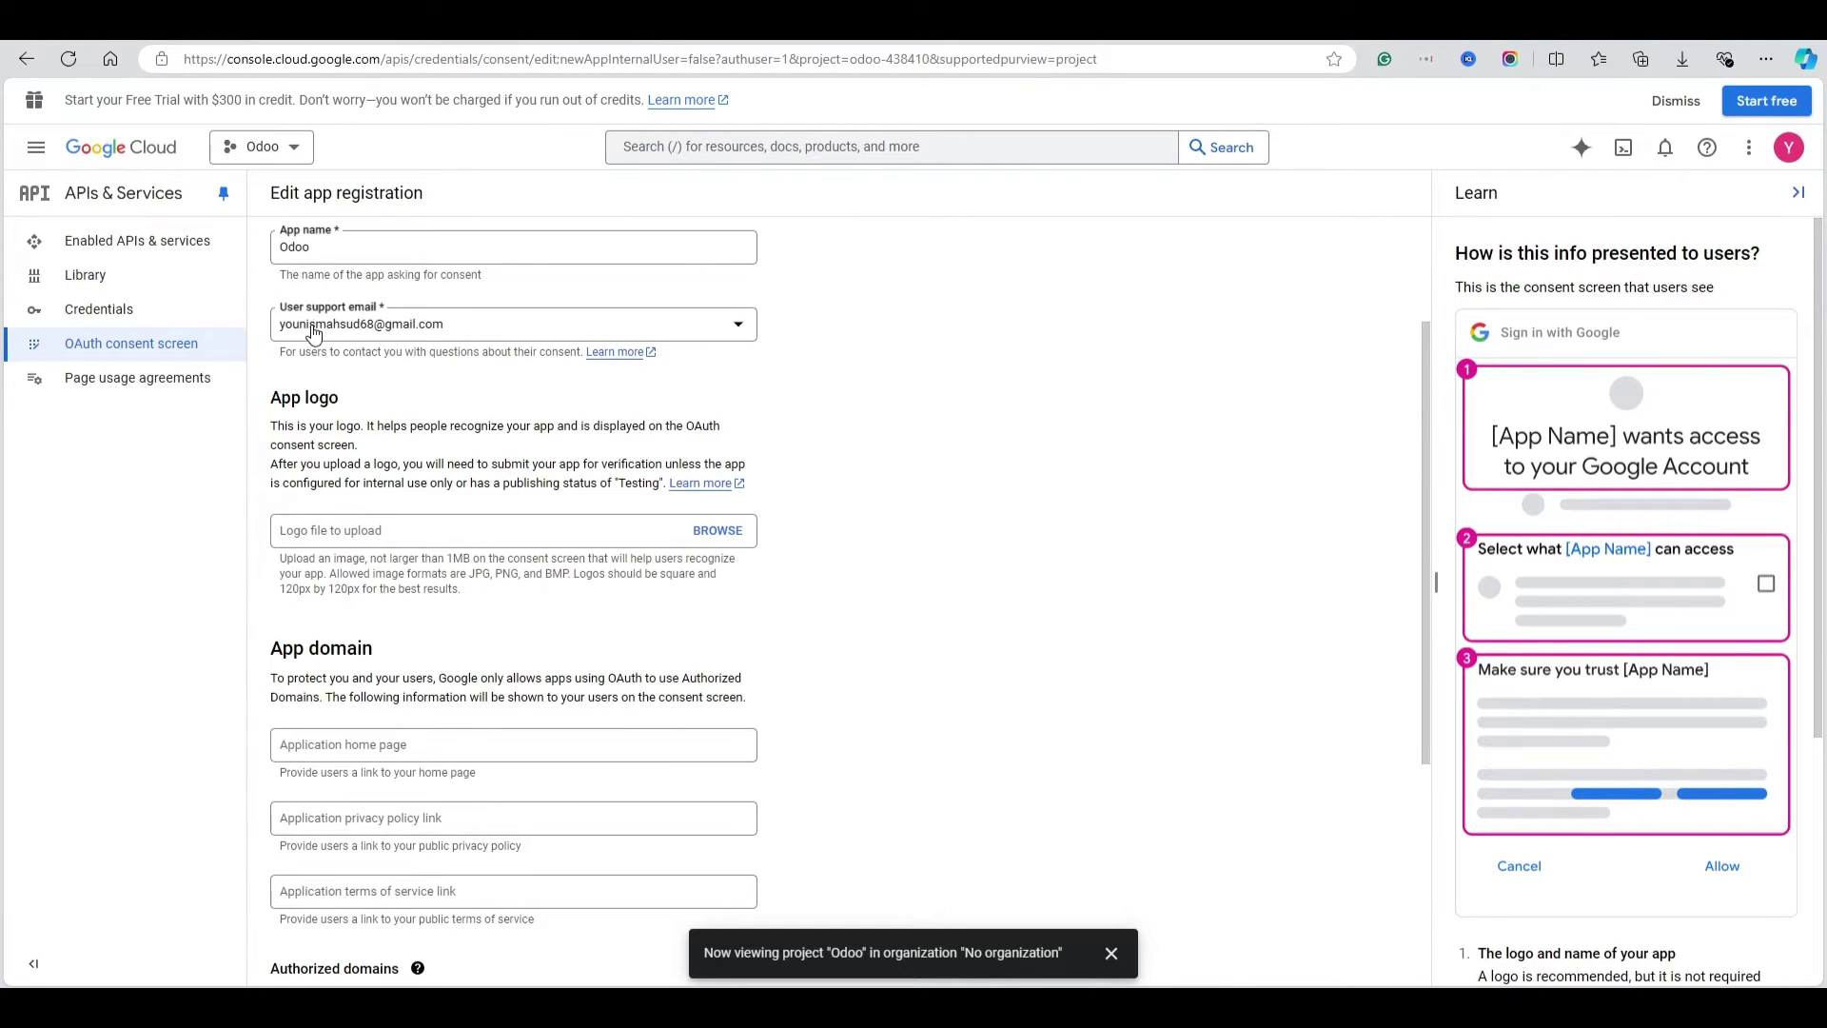
scroll(468, 558, down, 4)
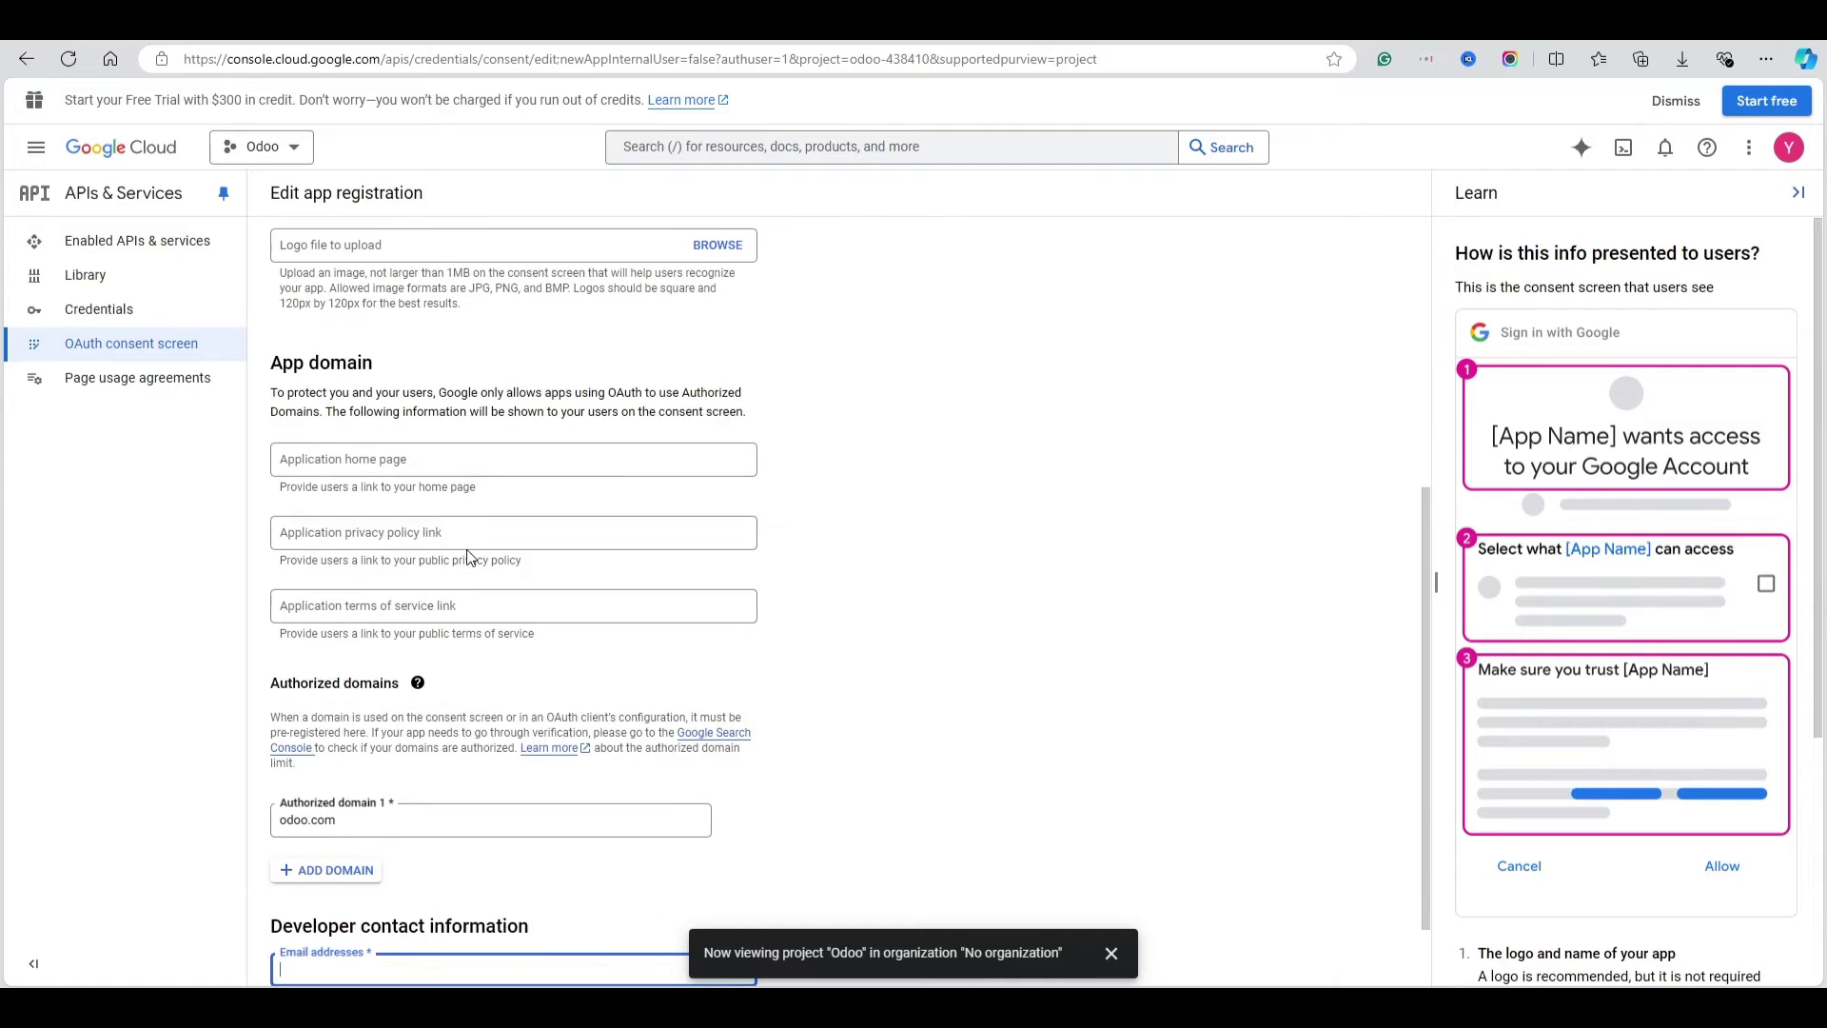
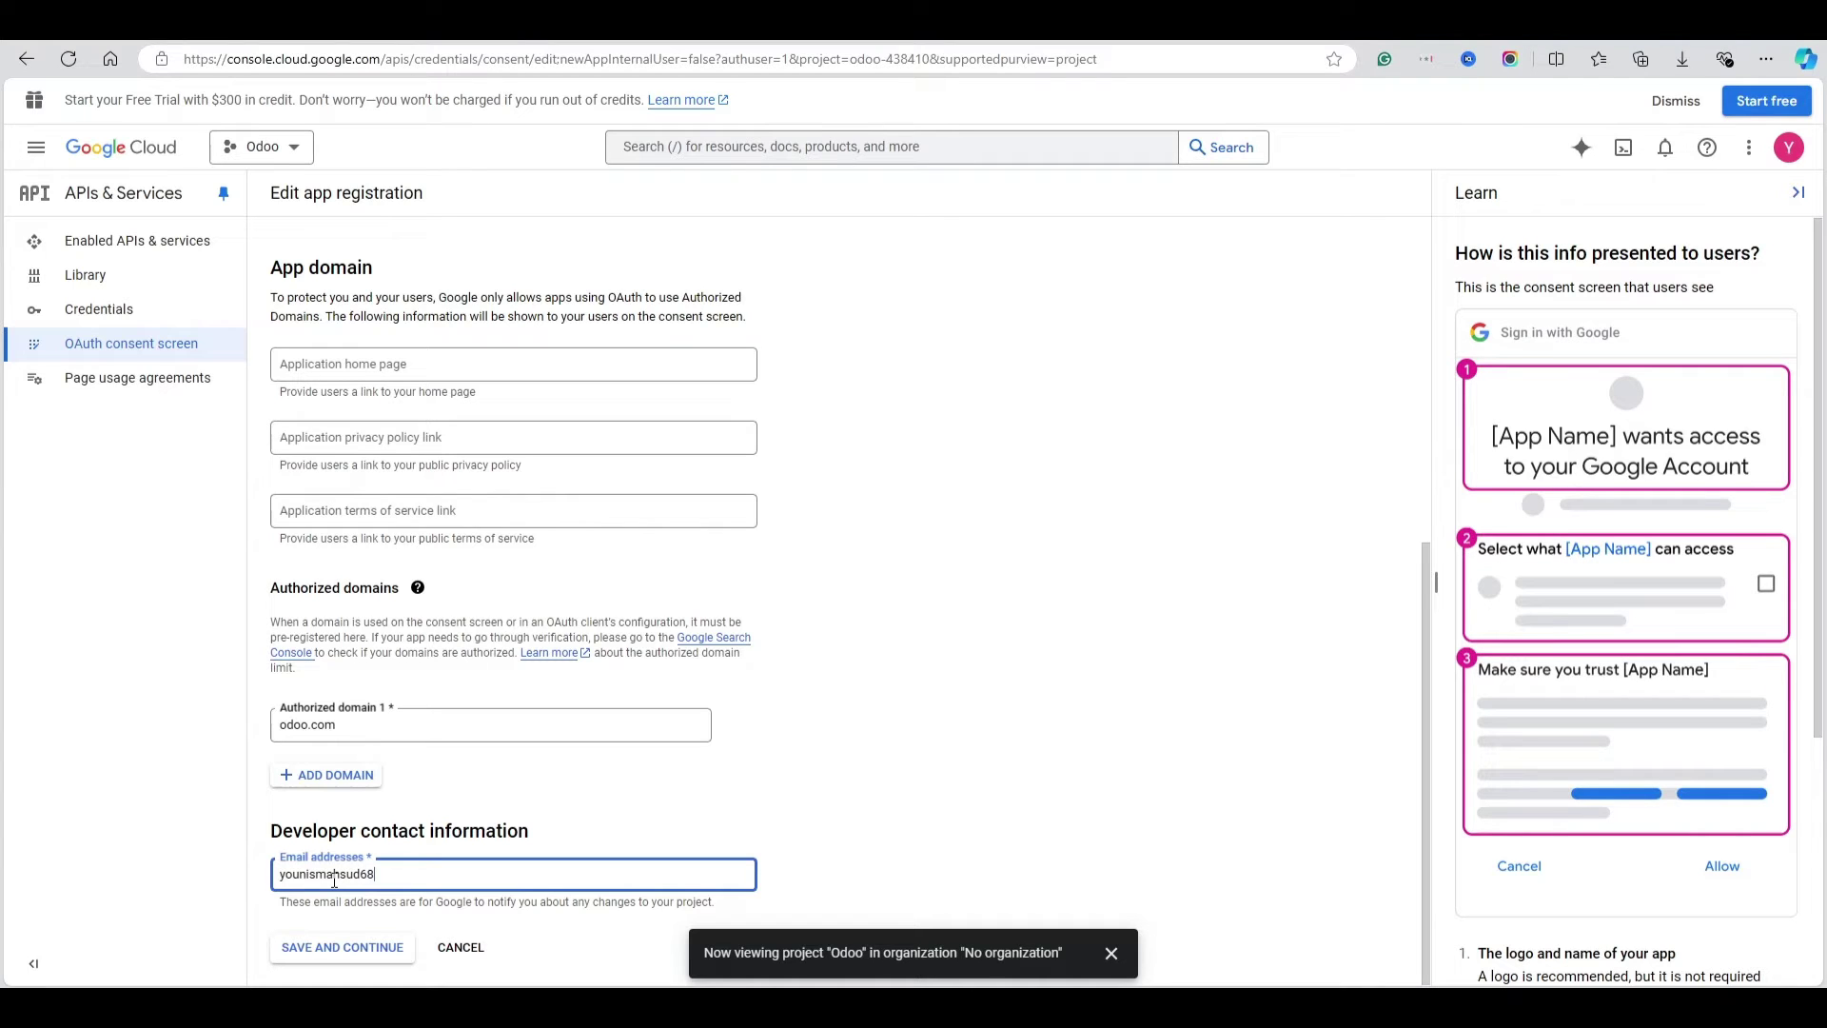
click(329, 949)
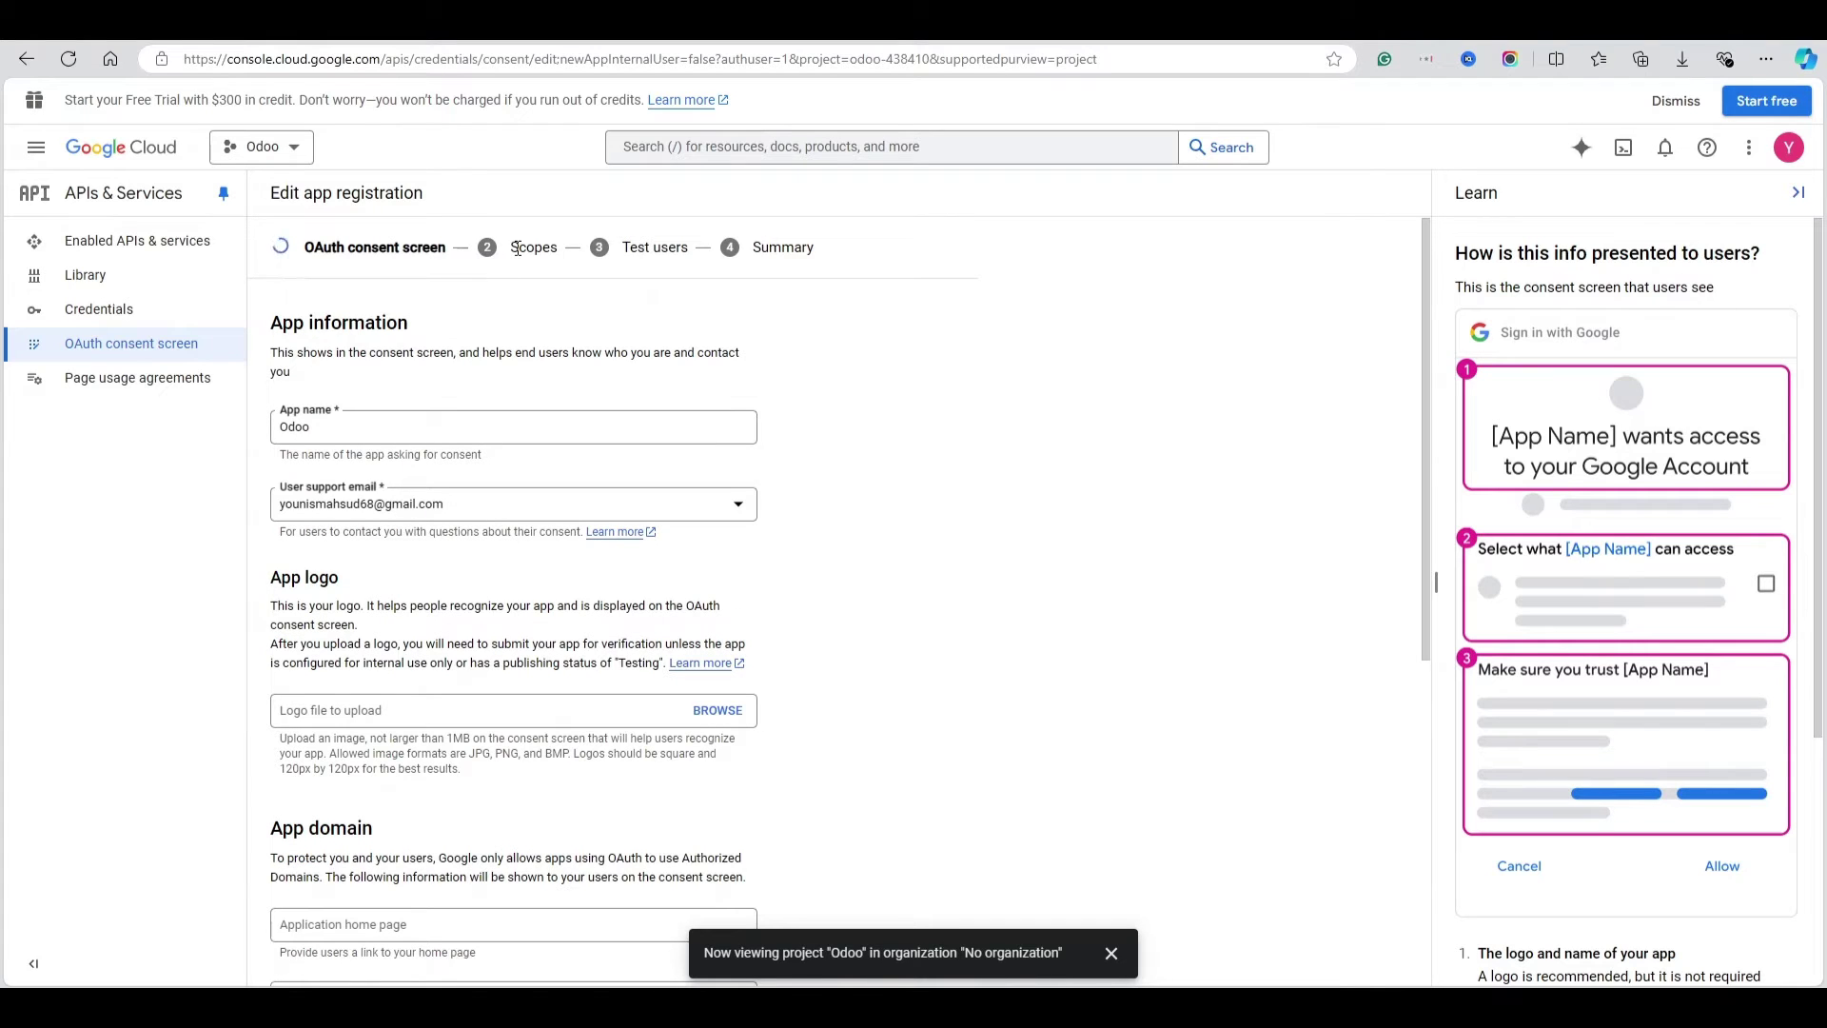
scroll(506, 448, down, 2)
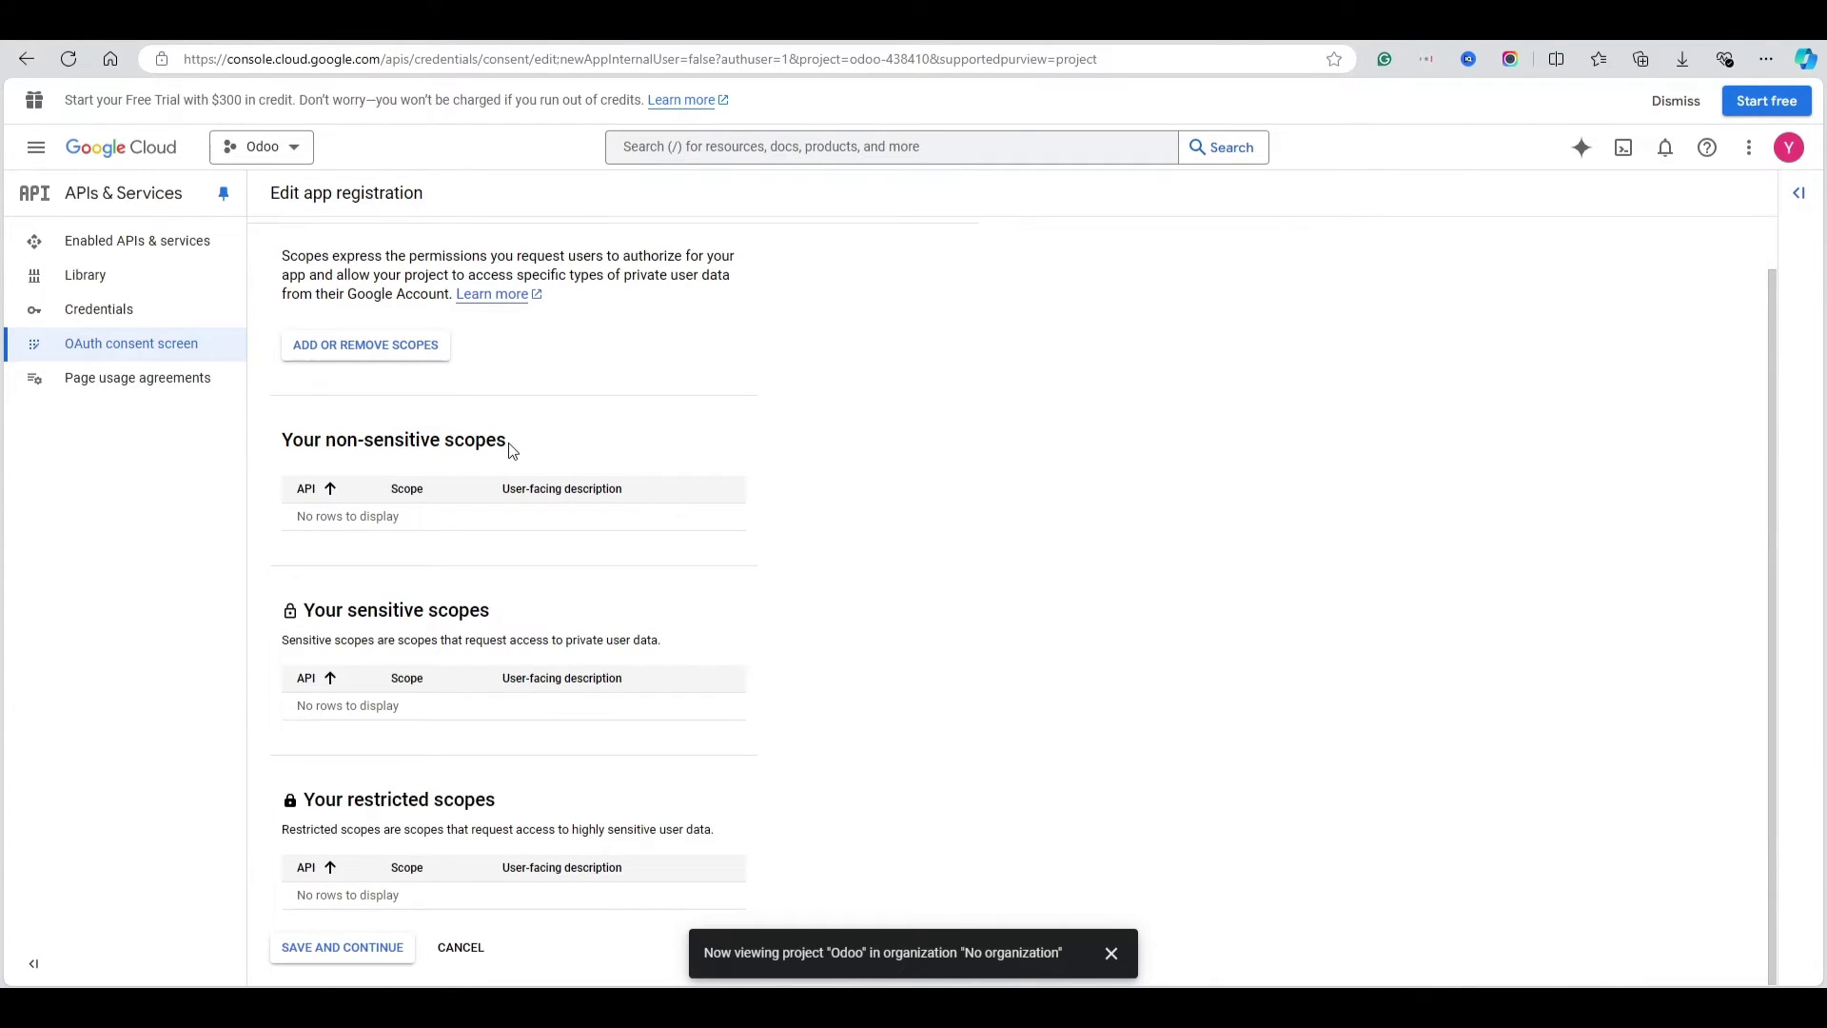
click(354, 948)
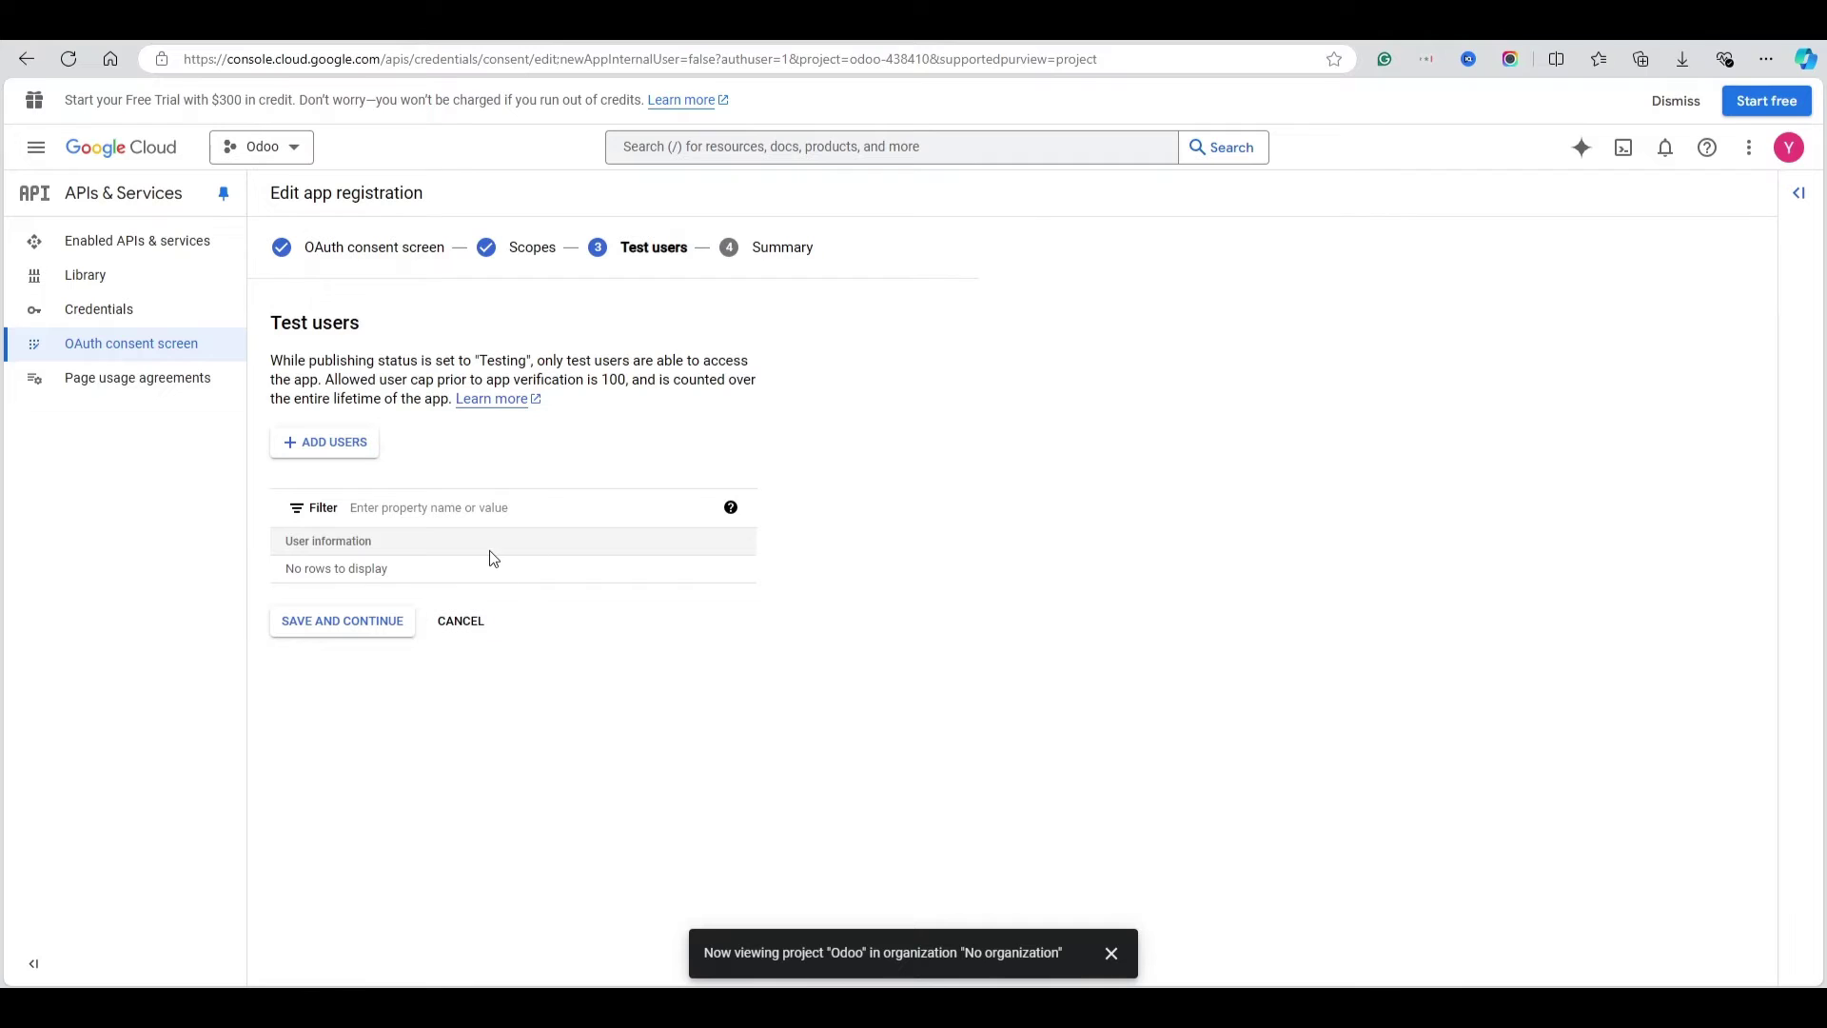
click(336, 630)
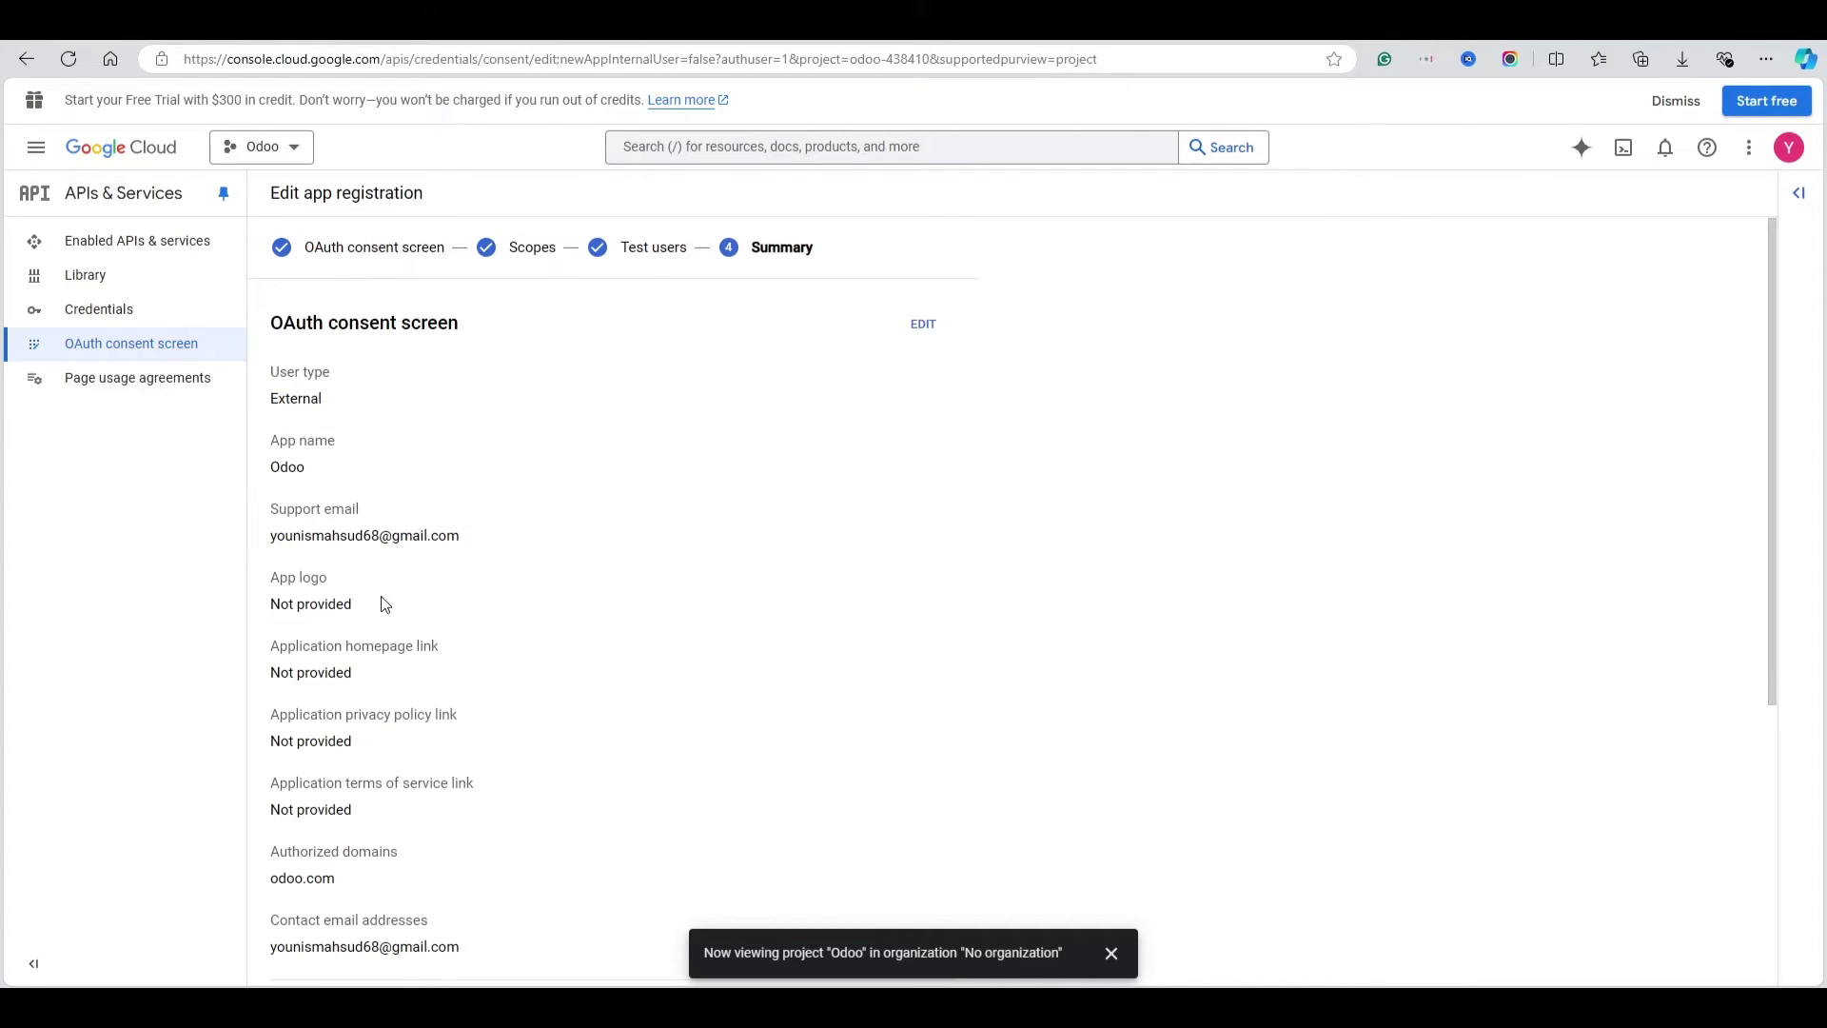
scroll(487, 542, down, 5)
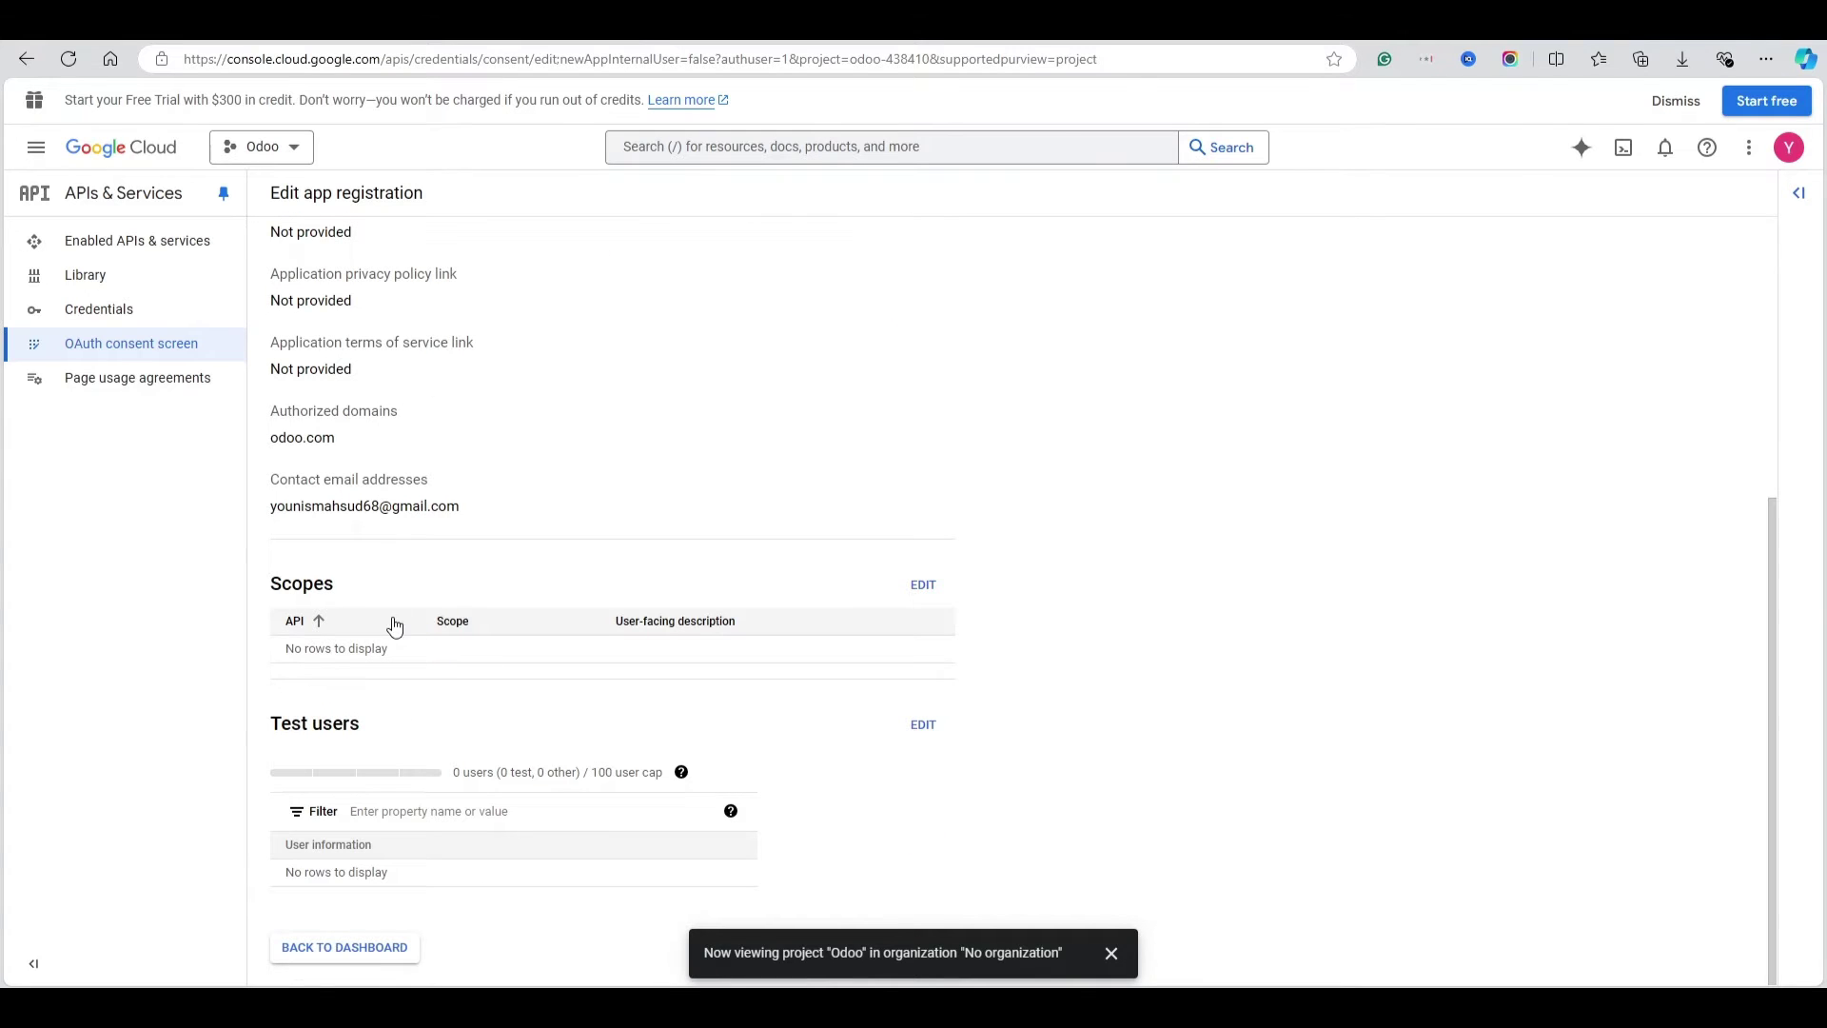
click(349, 947)
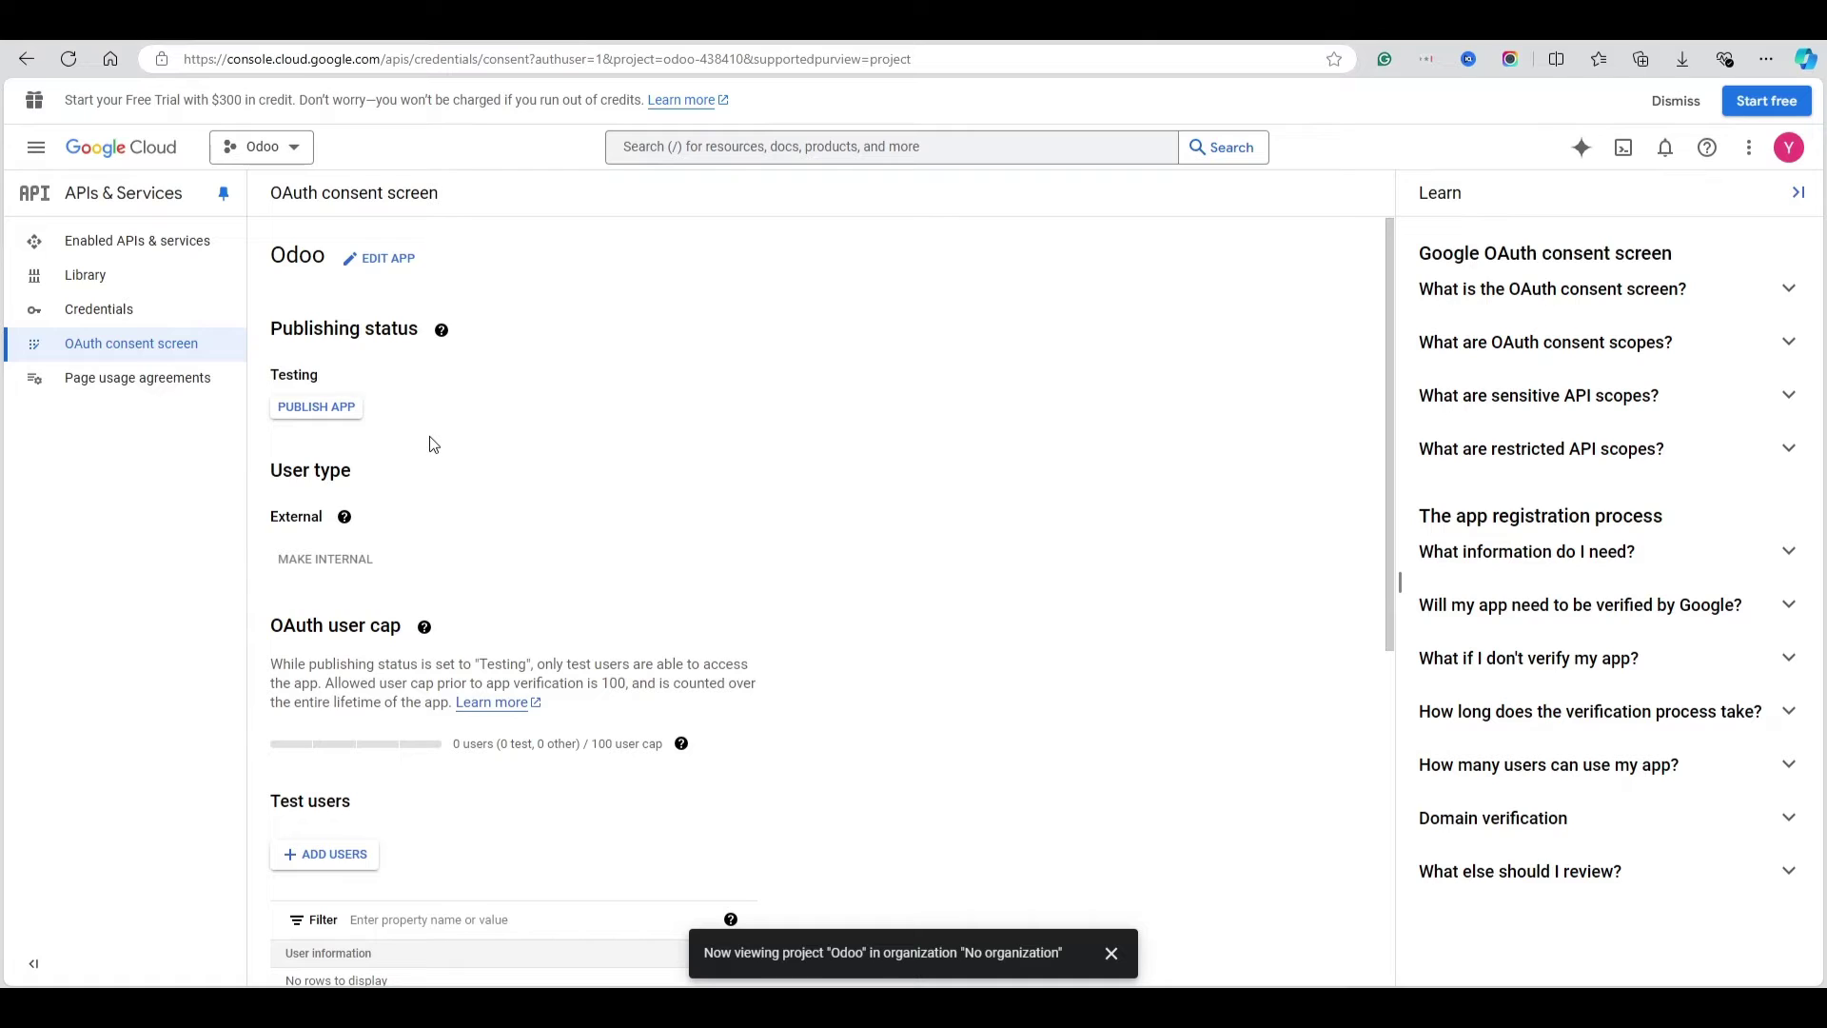
Start a Web application OAuth client ID named 'Odoo' and add an empty authorized redirect URI
click(106, 312)
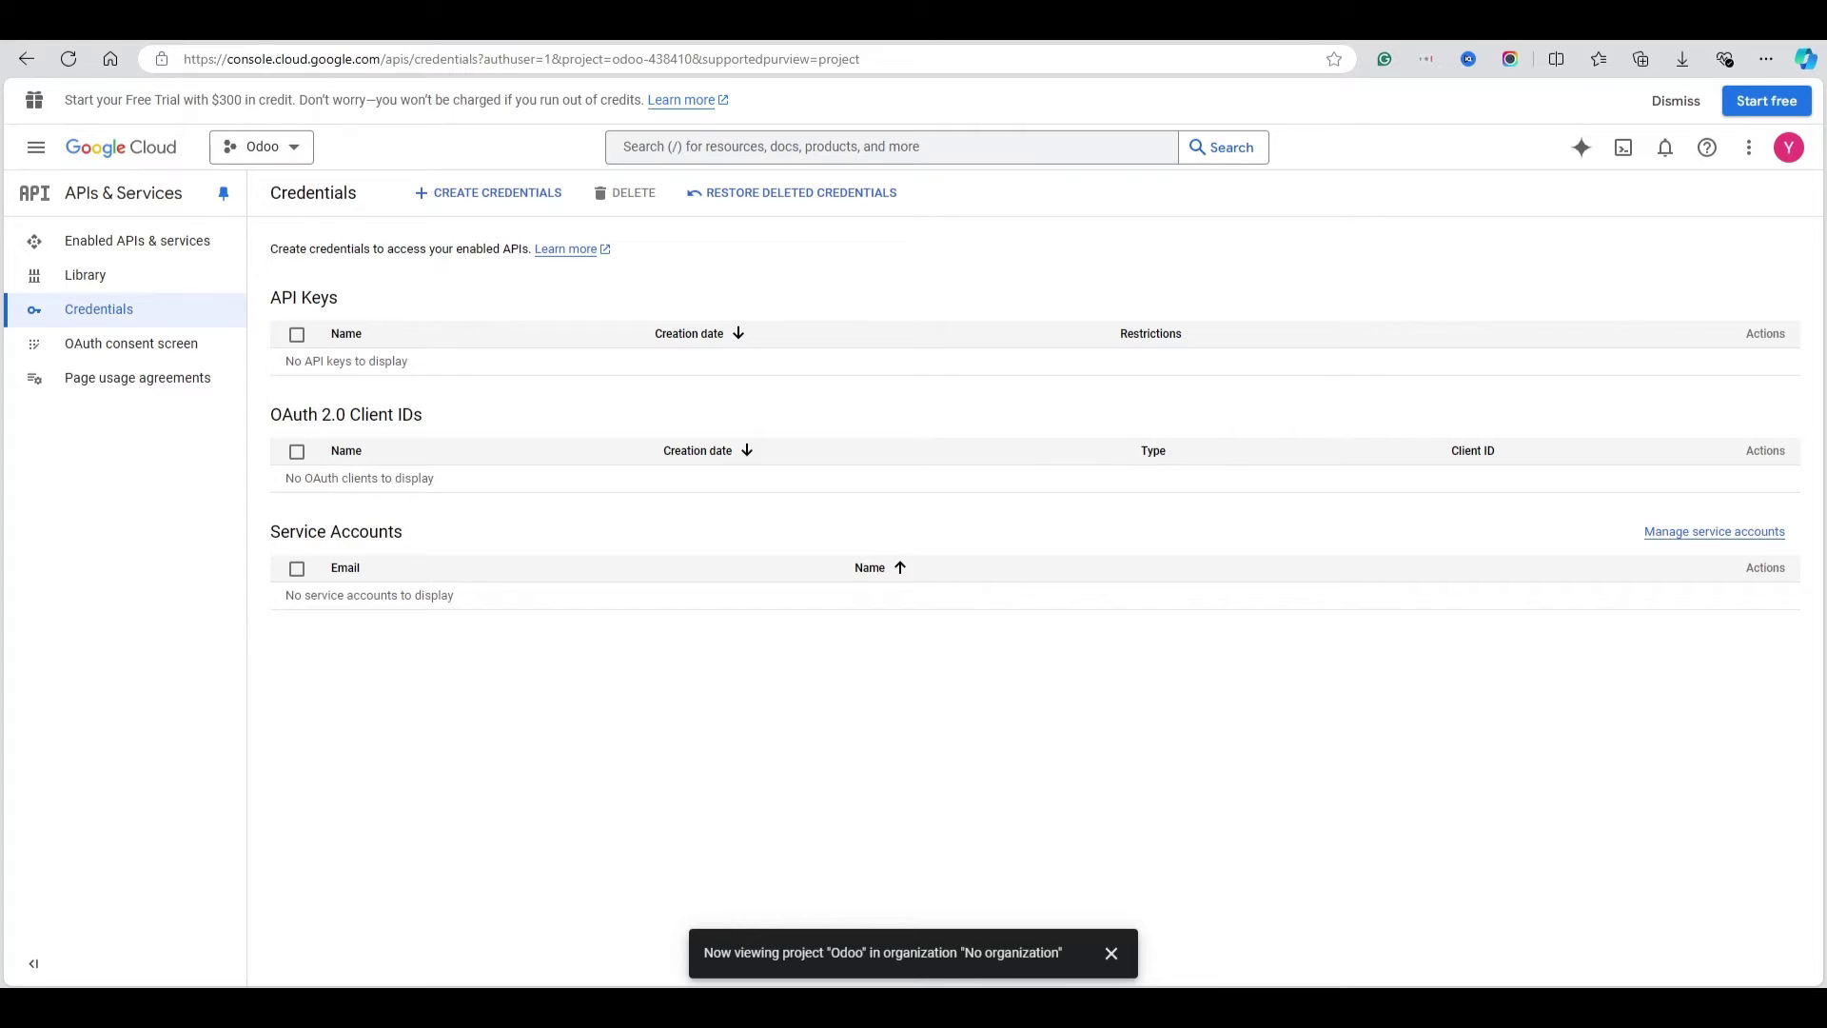
click(485, 201)
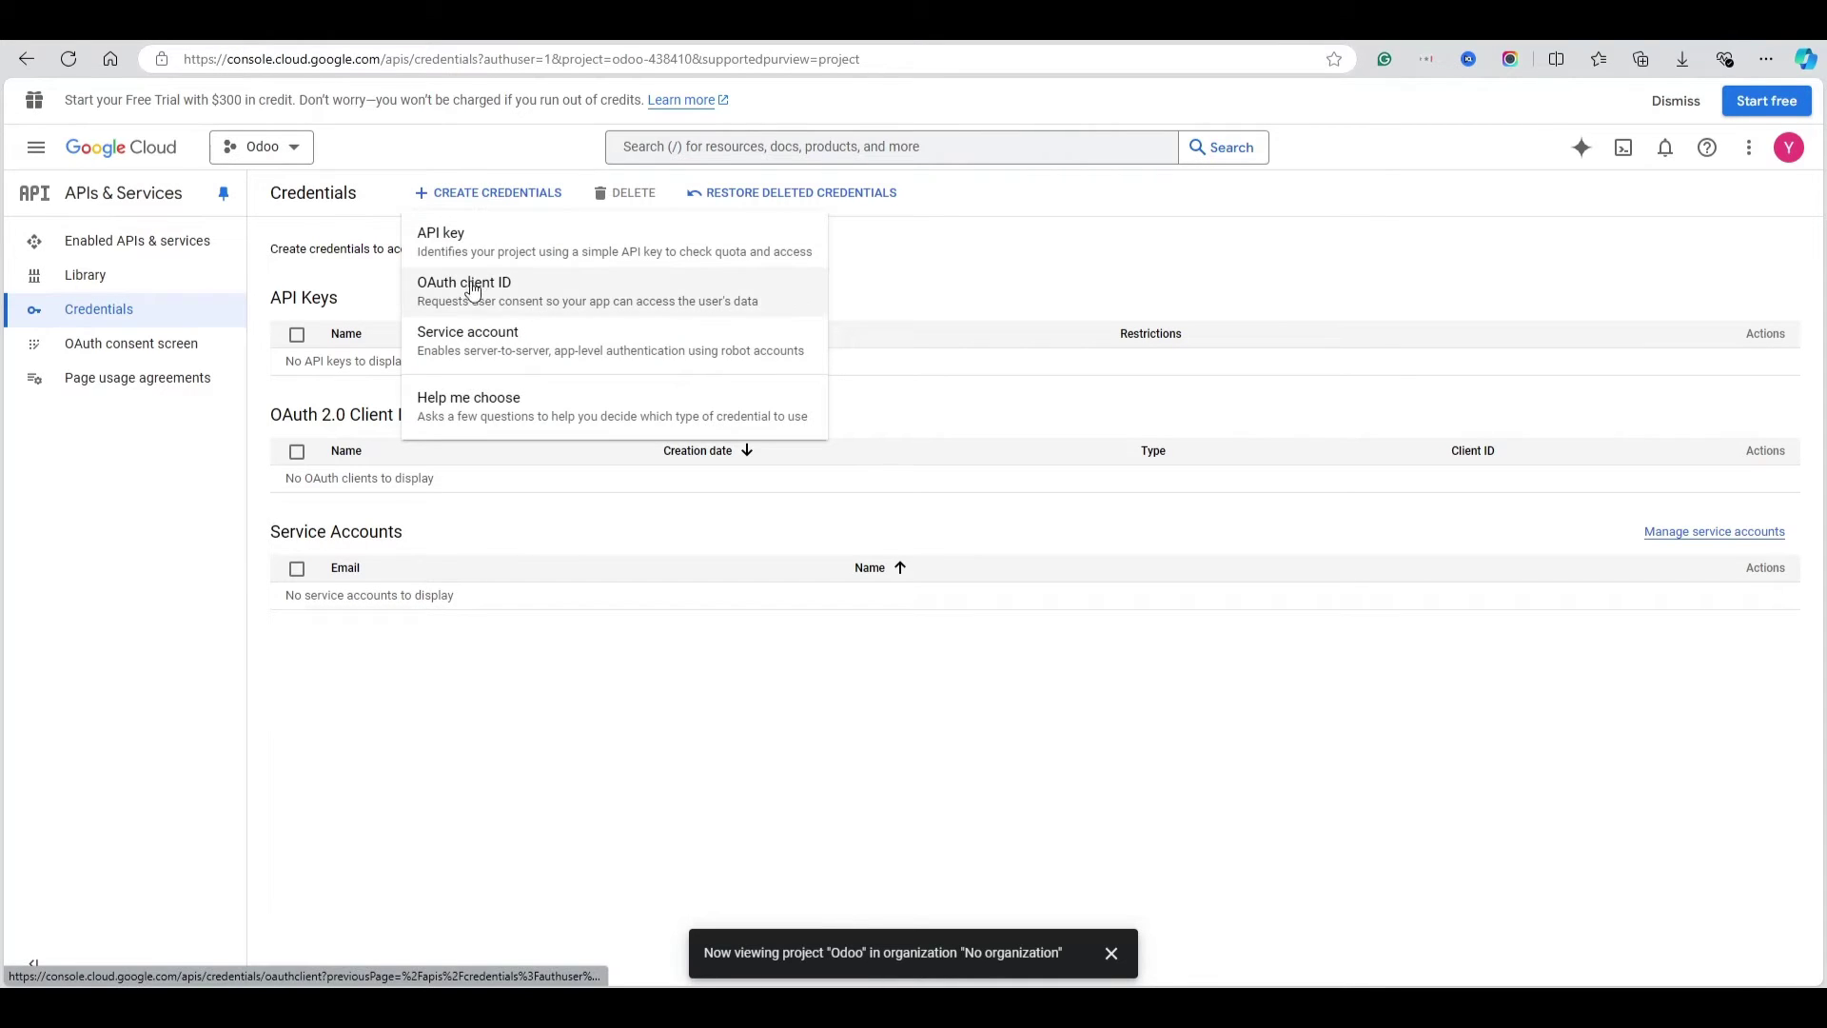
click(529, 296)
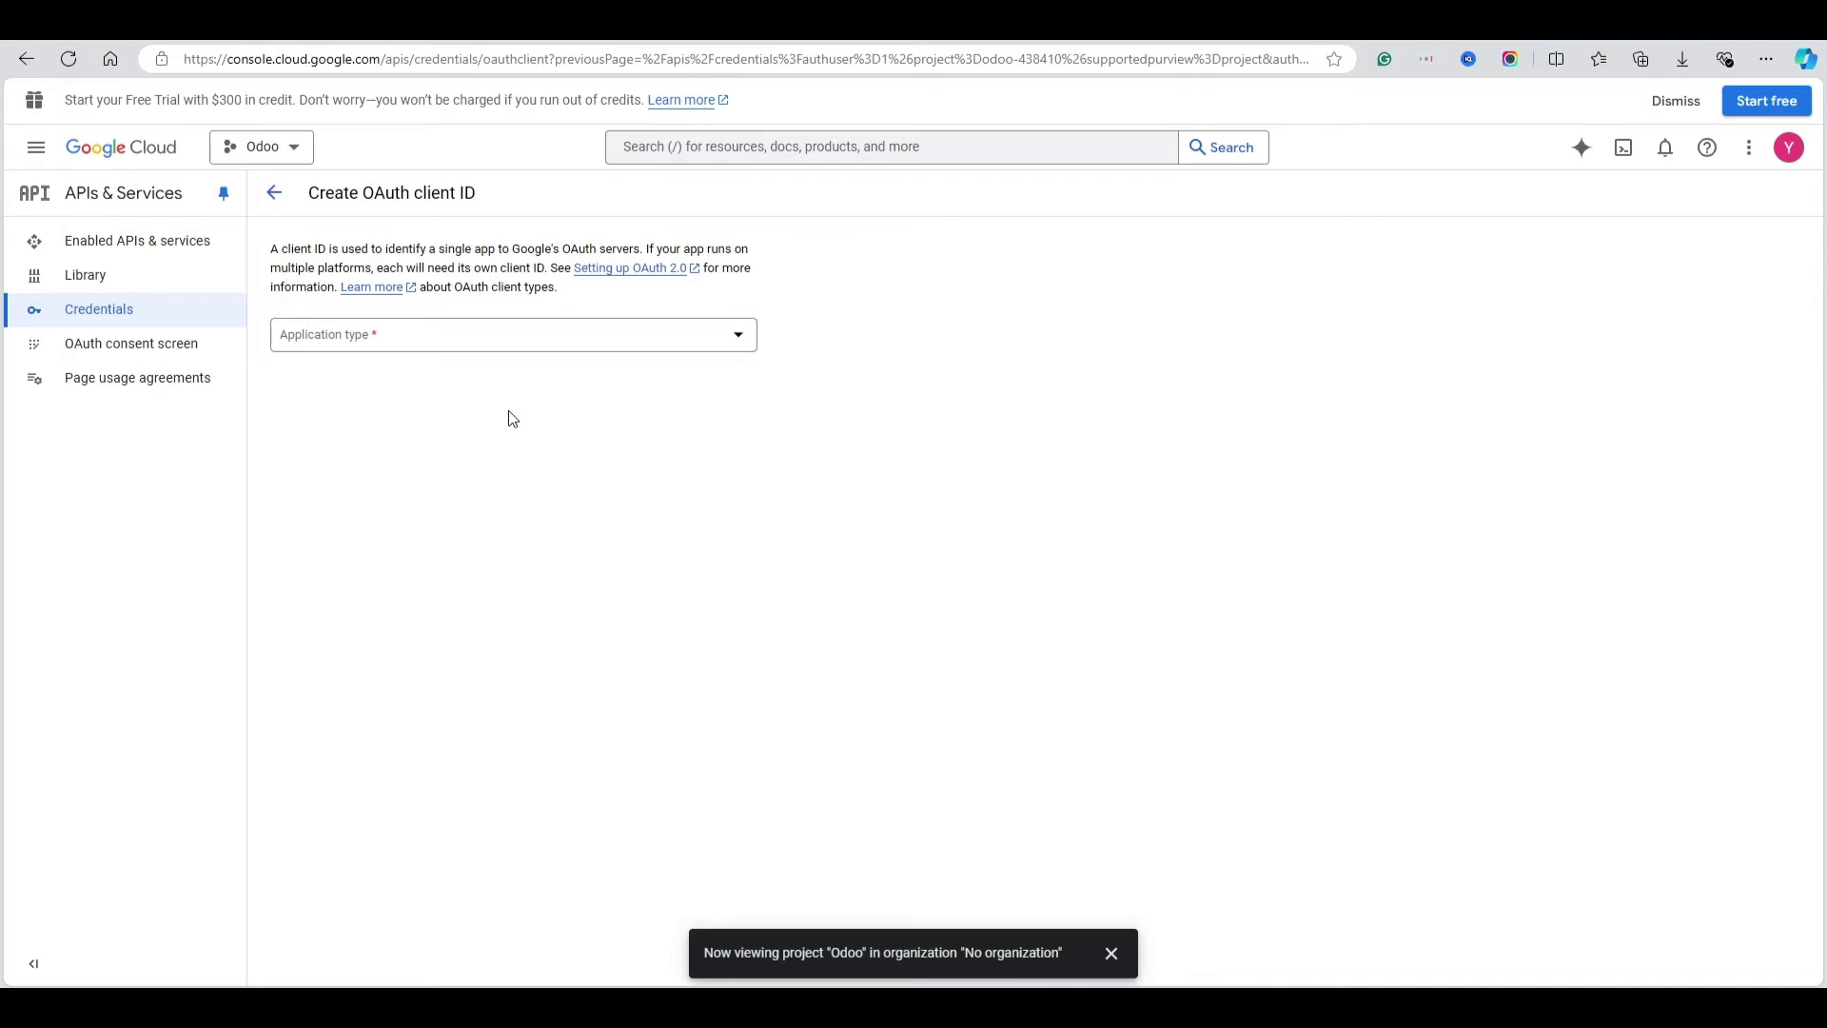
click(352, 347)
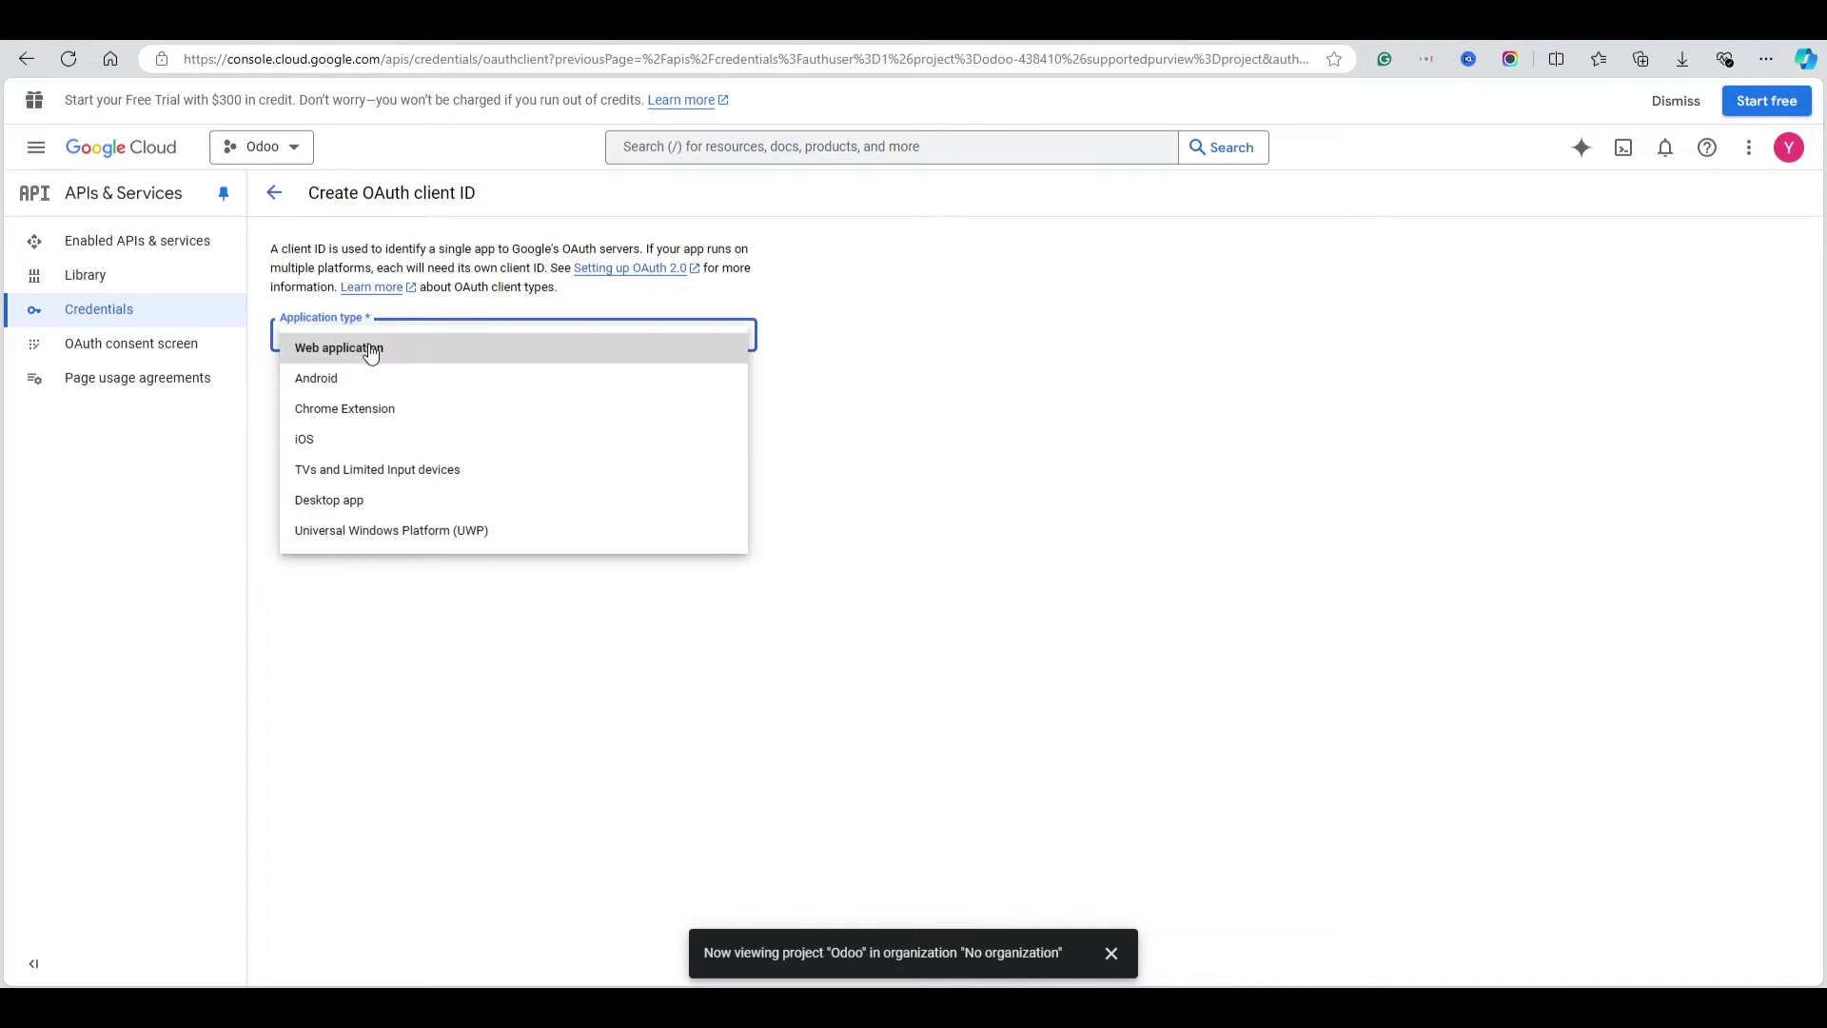
click(371, 350)
key(Tab)
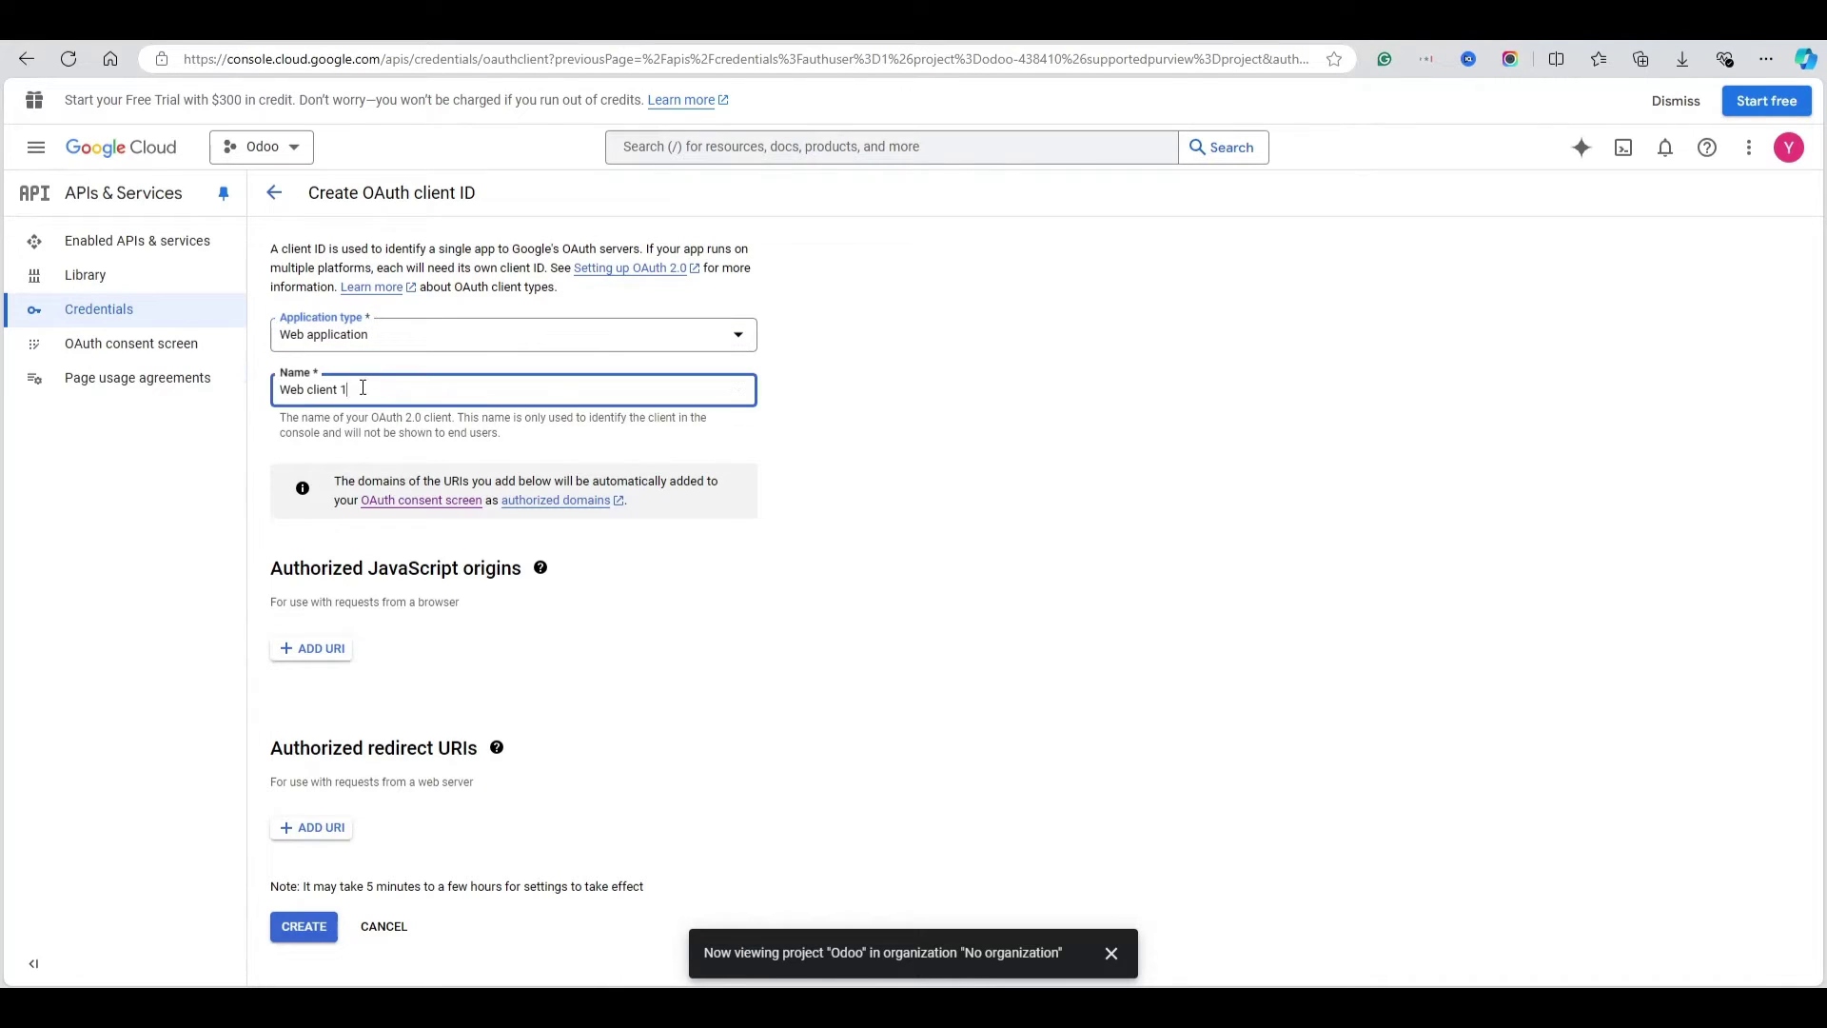
text(Odoo)
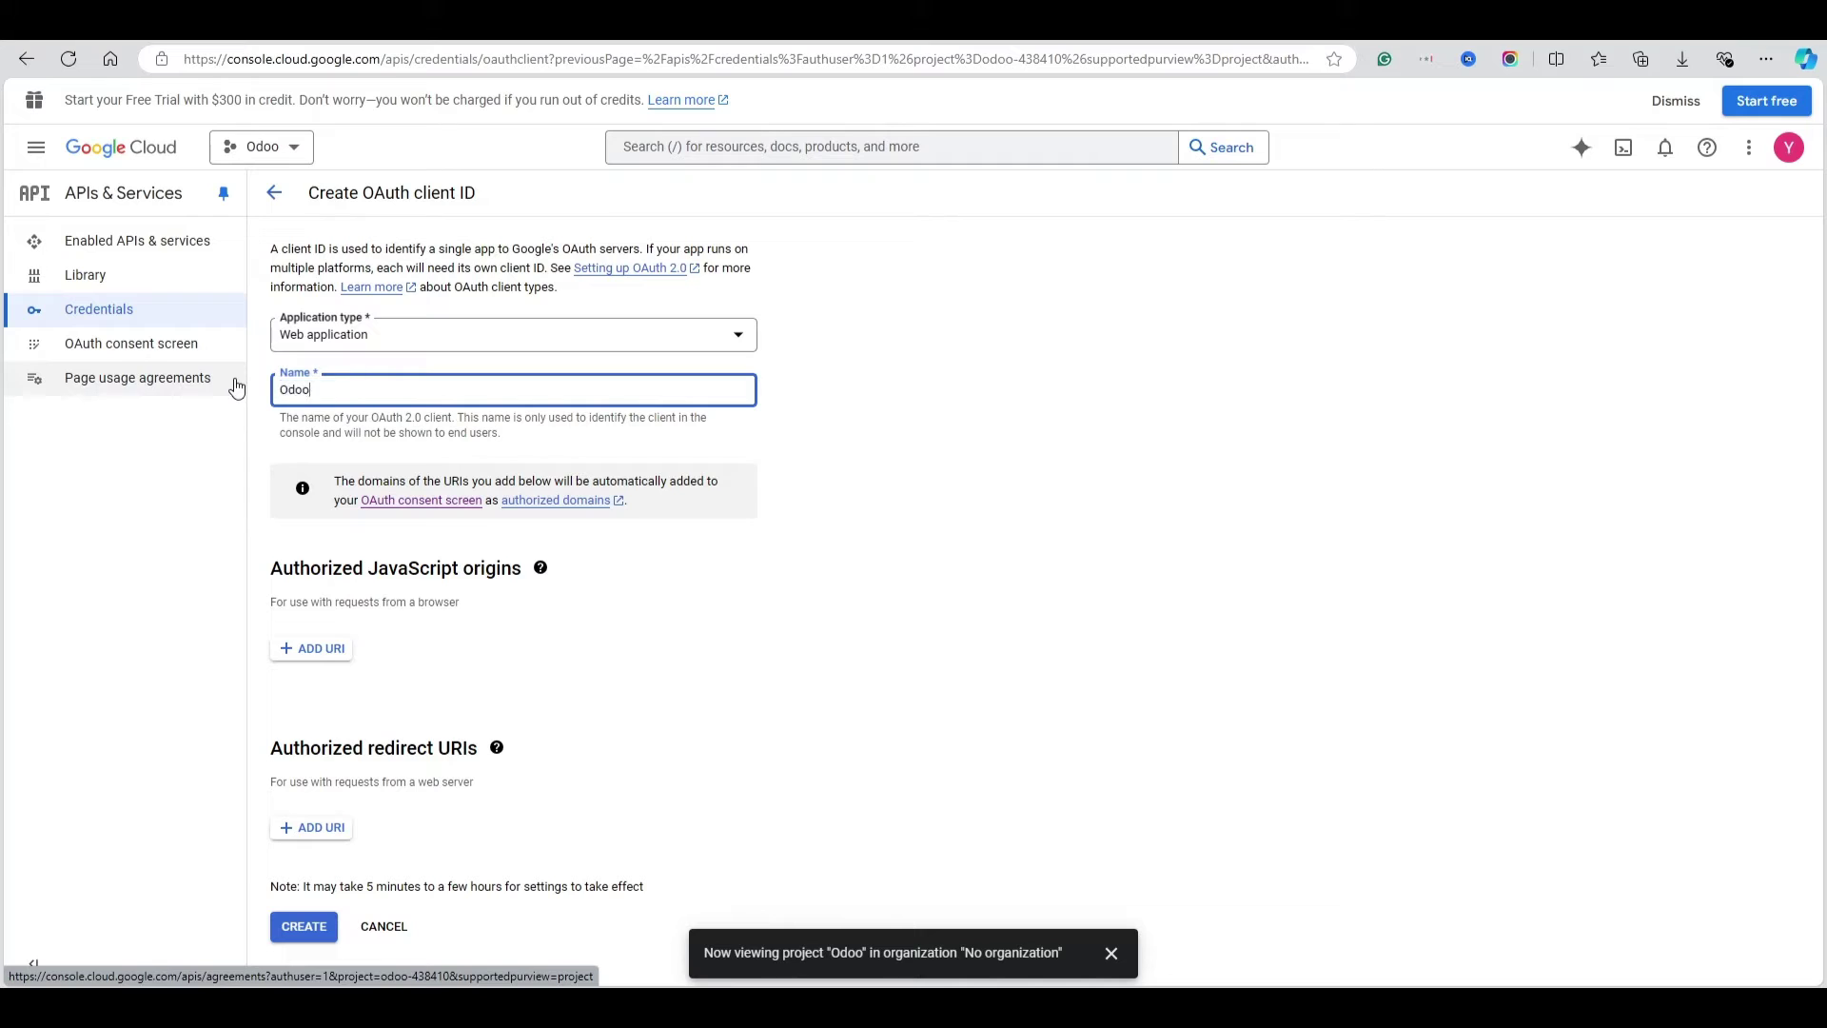
click(462, 650)
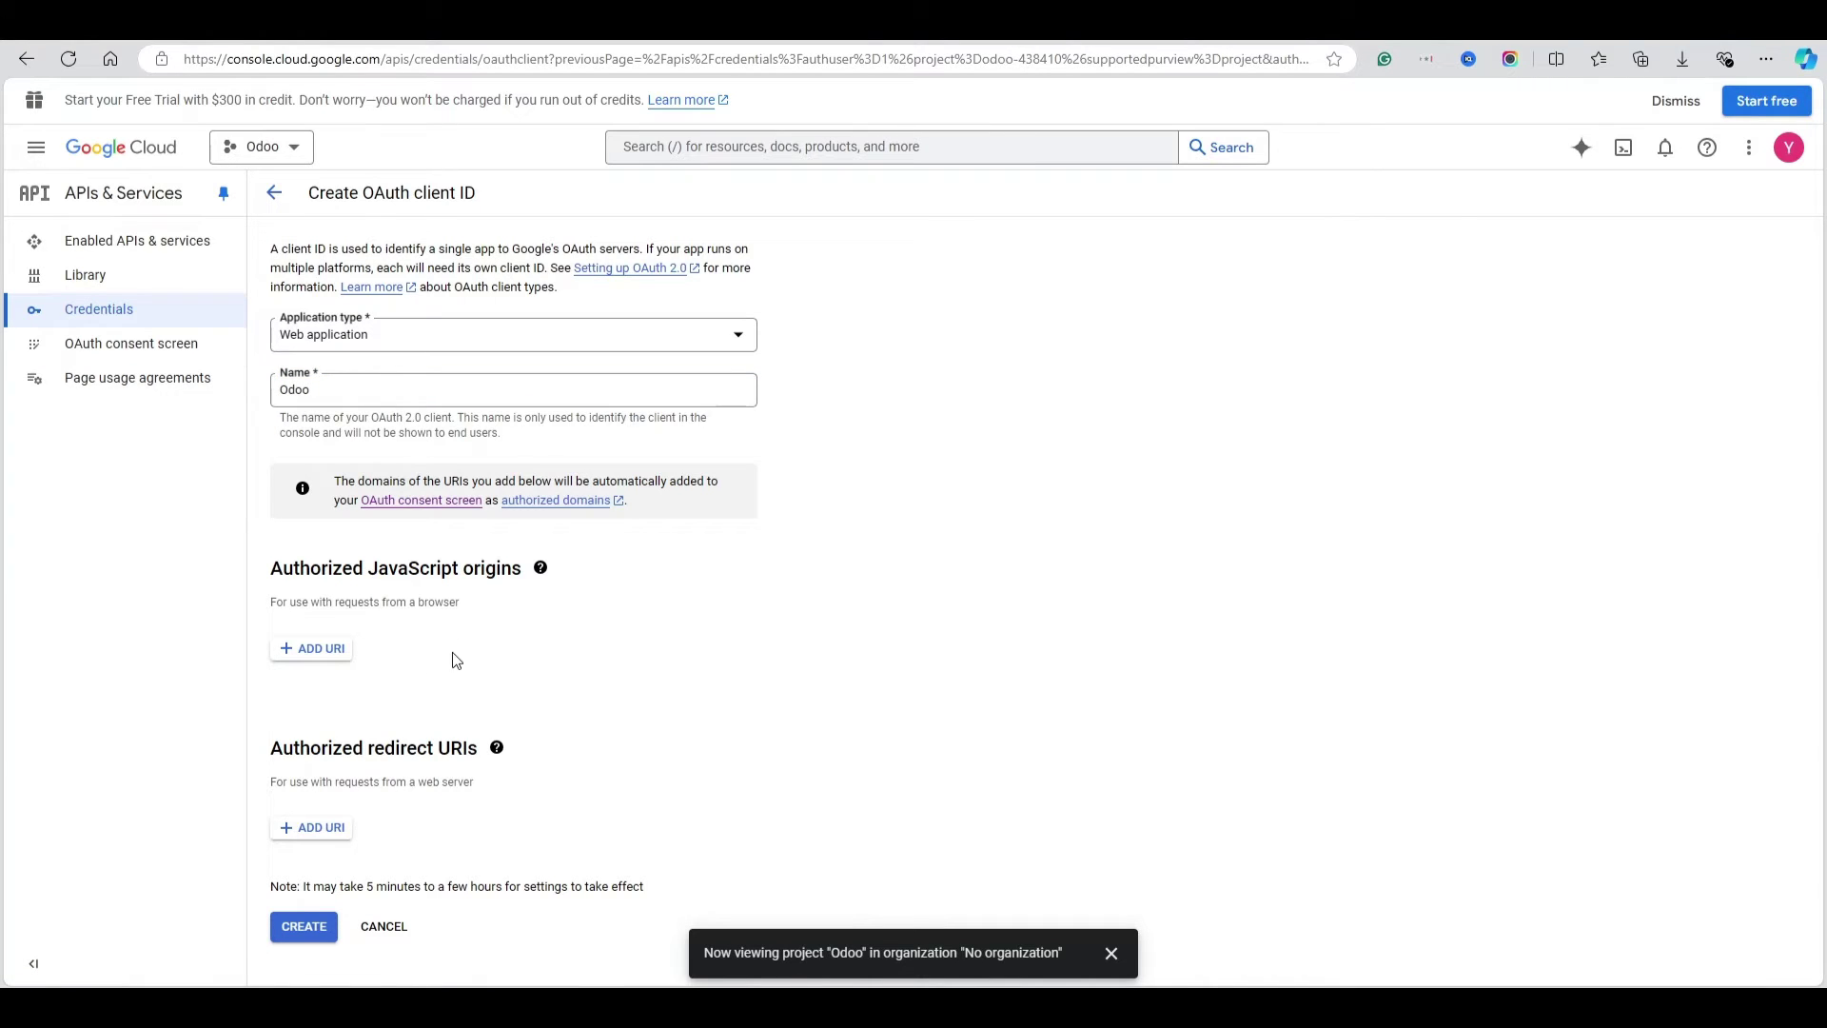
click(319, 835)
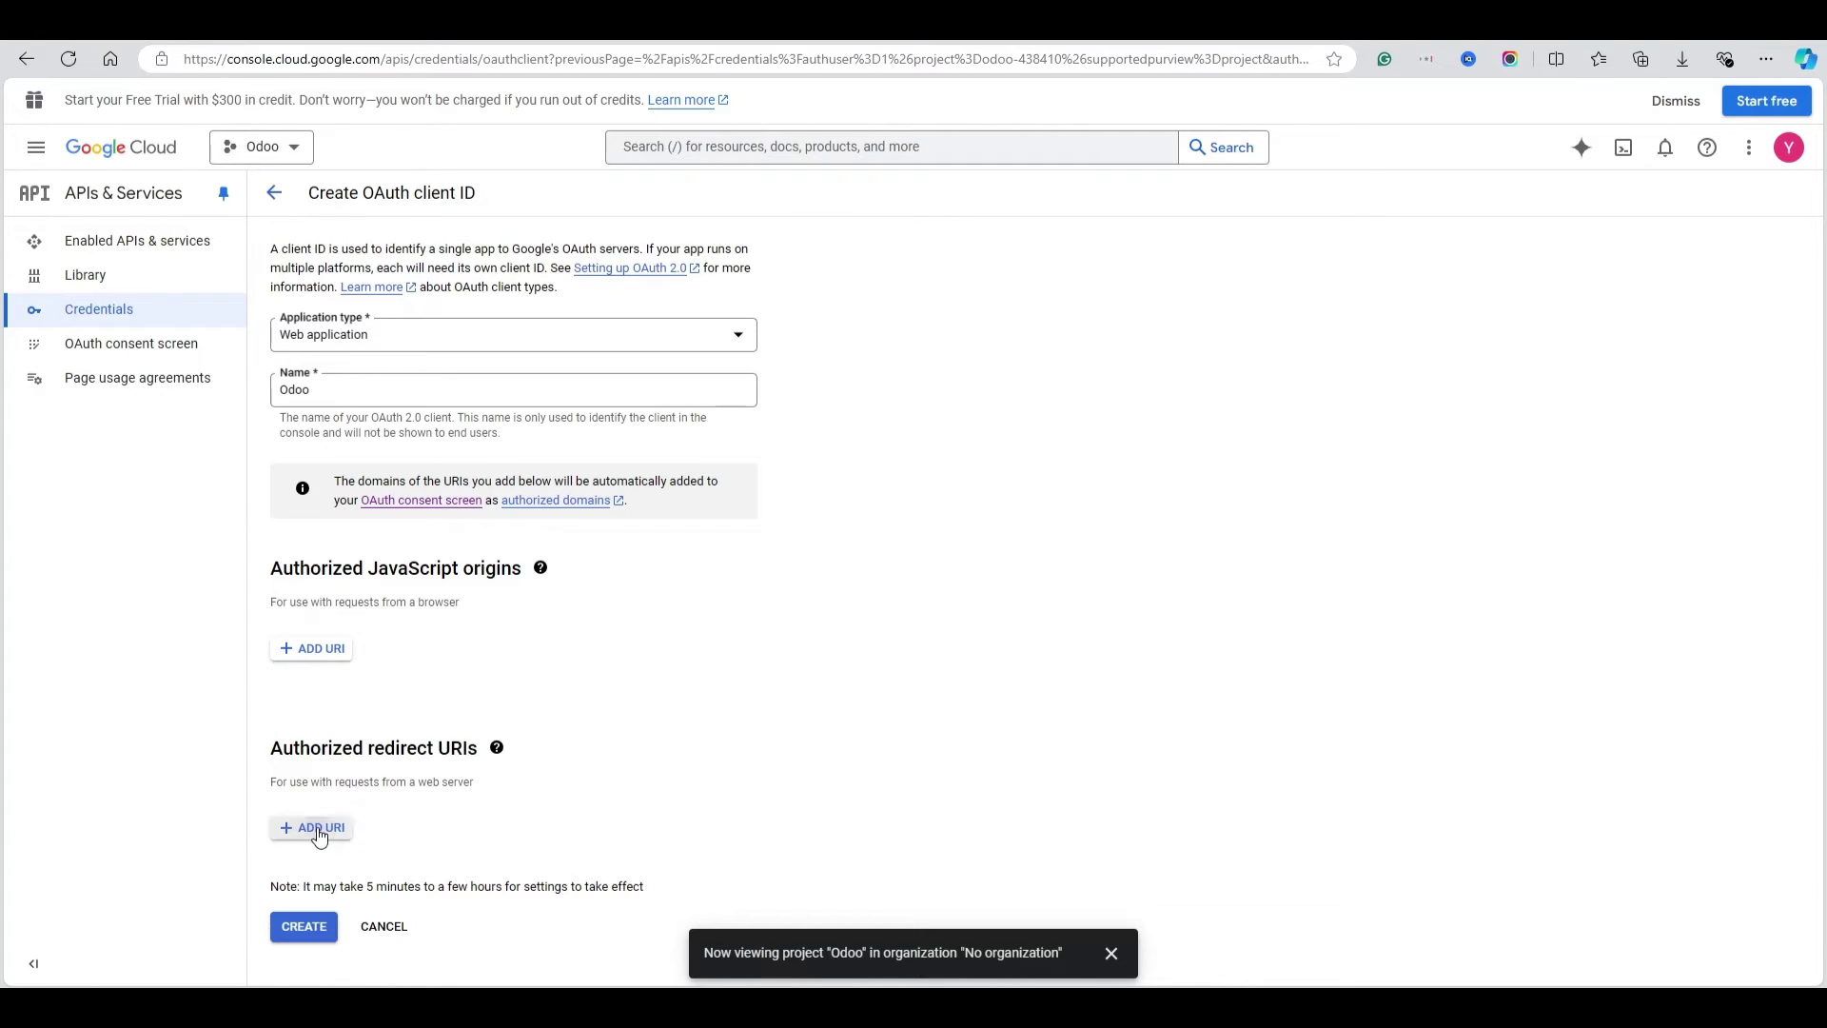
click(305, 43)
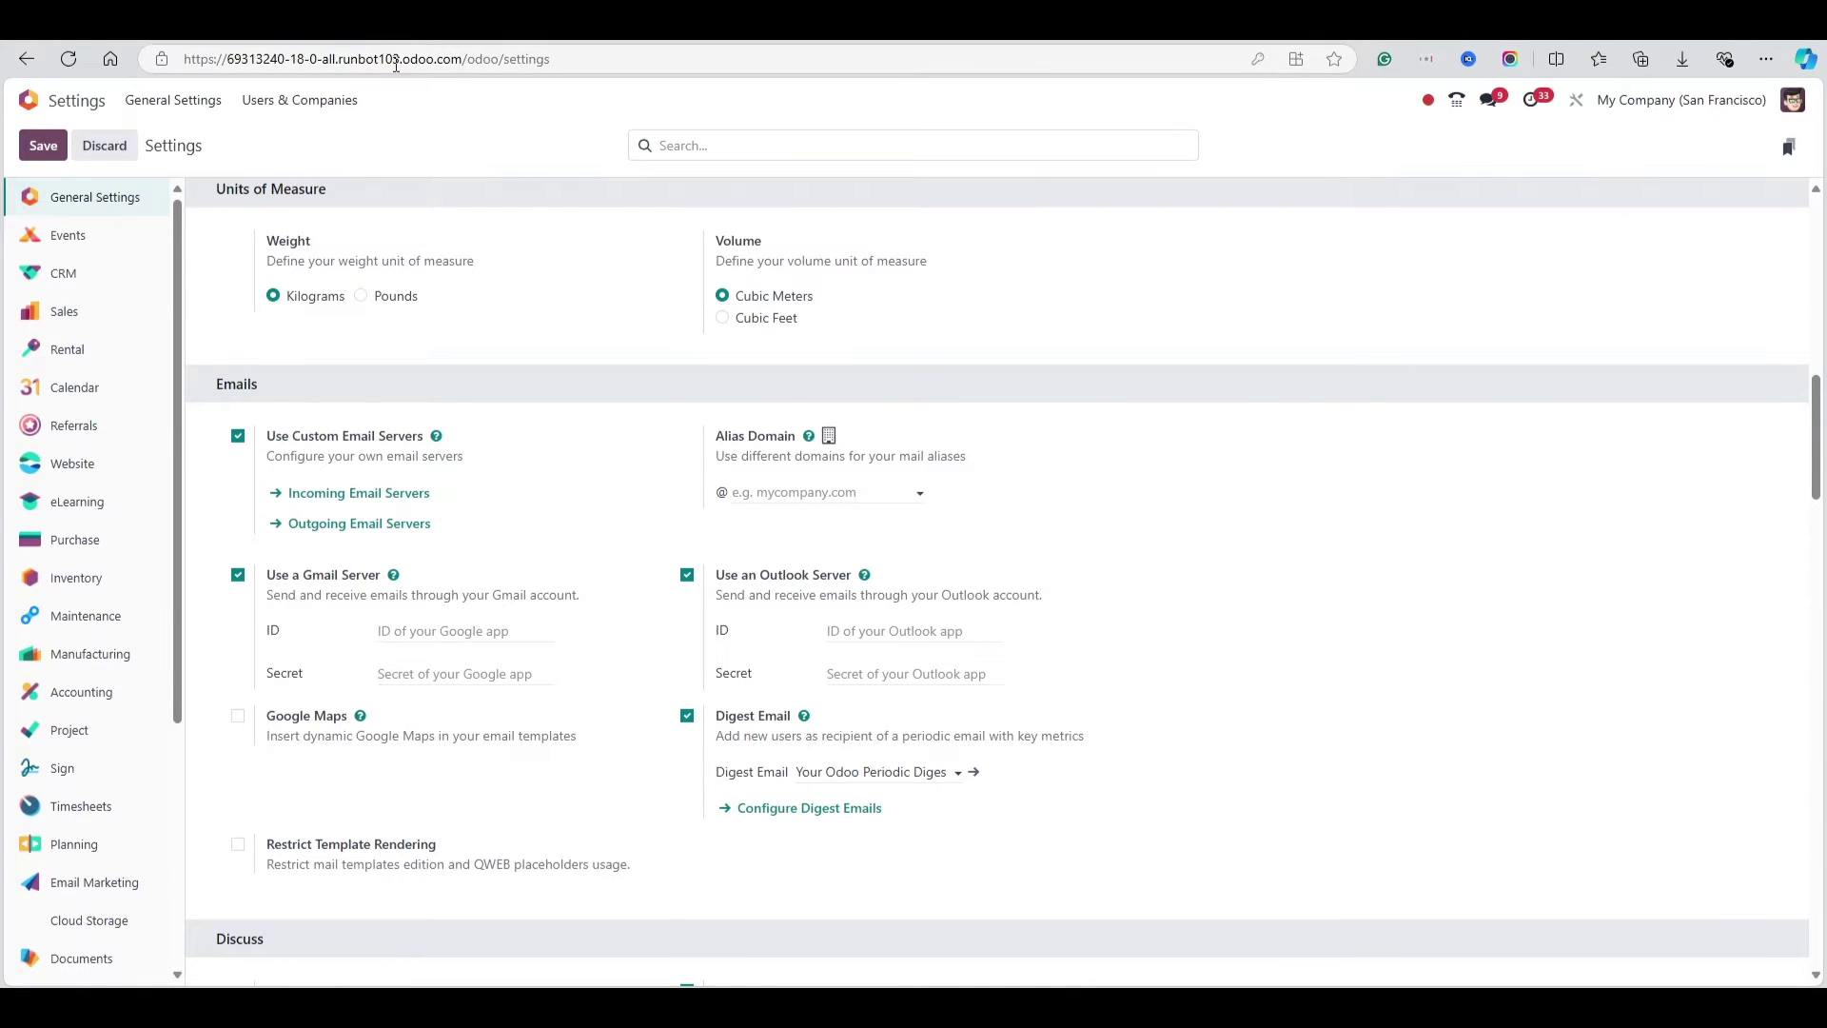
click(433, 59)
click(445, 61)
drag(463, 61, 186, 59)
key(ctrl+c)
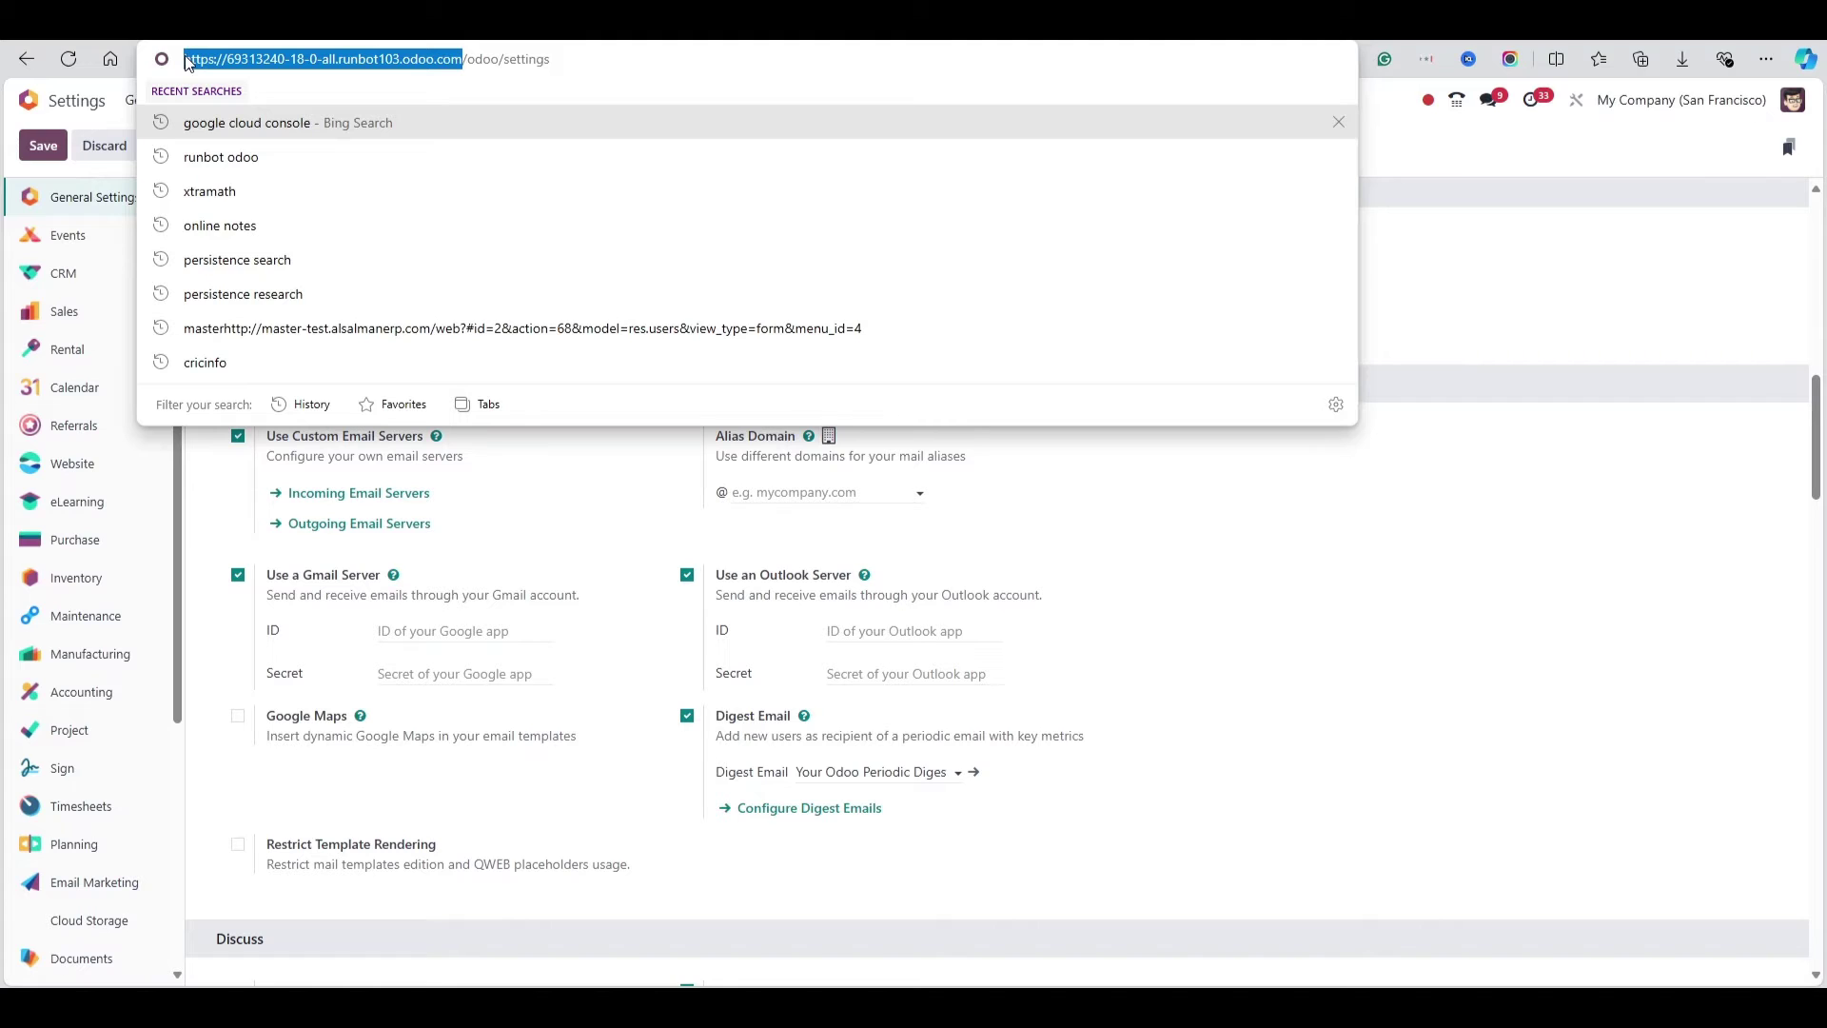
key(ctrl+Tab)
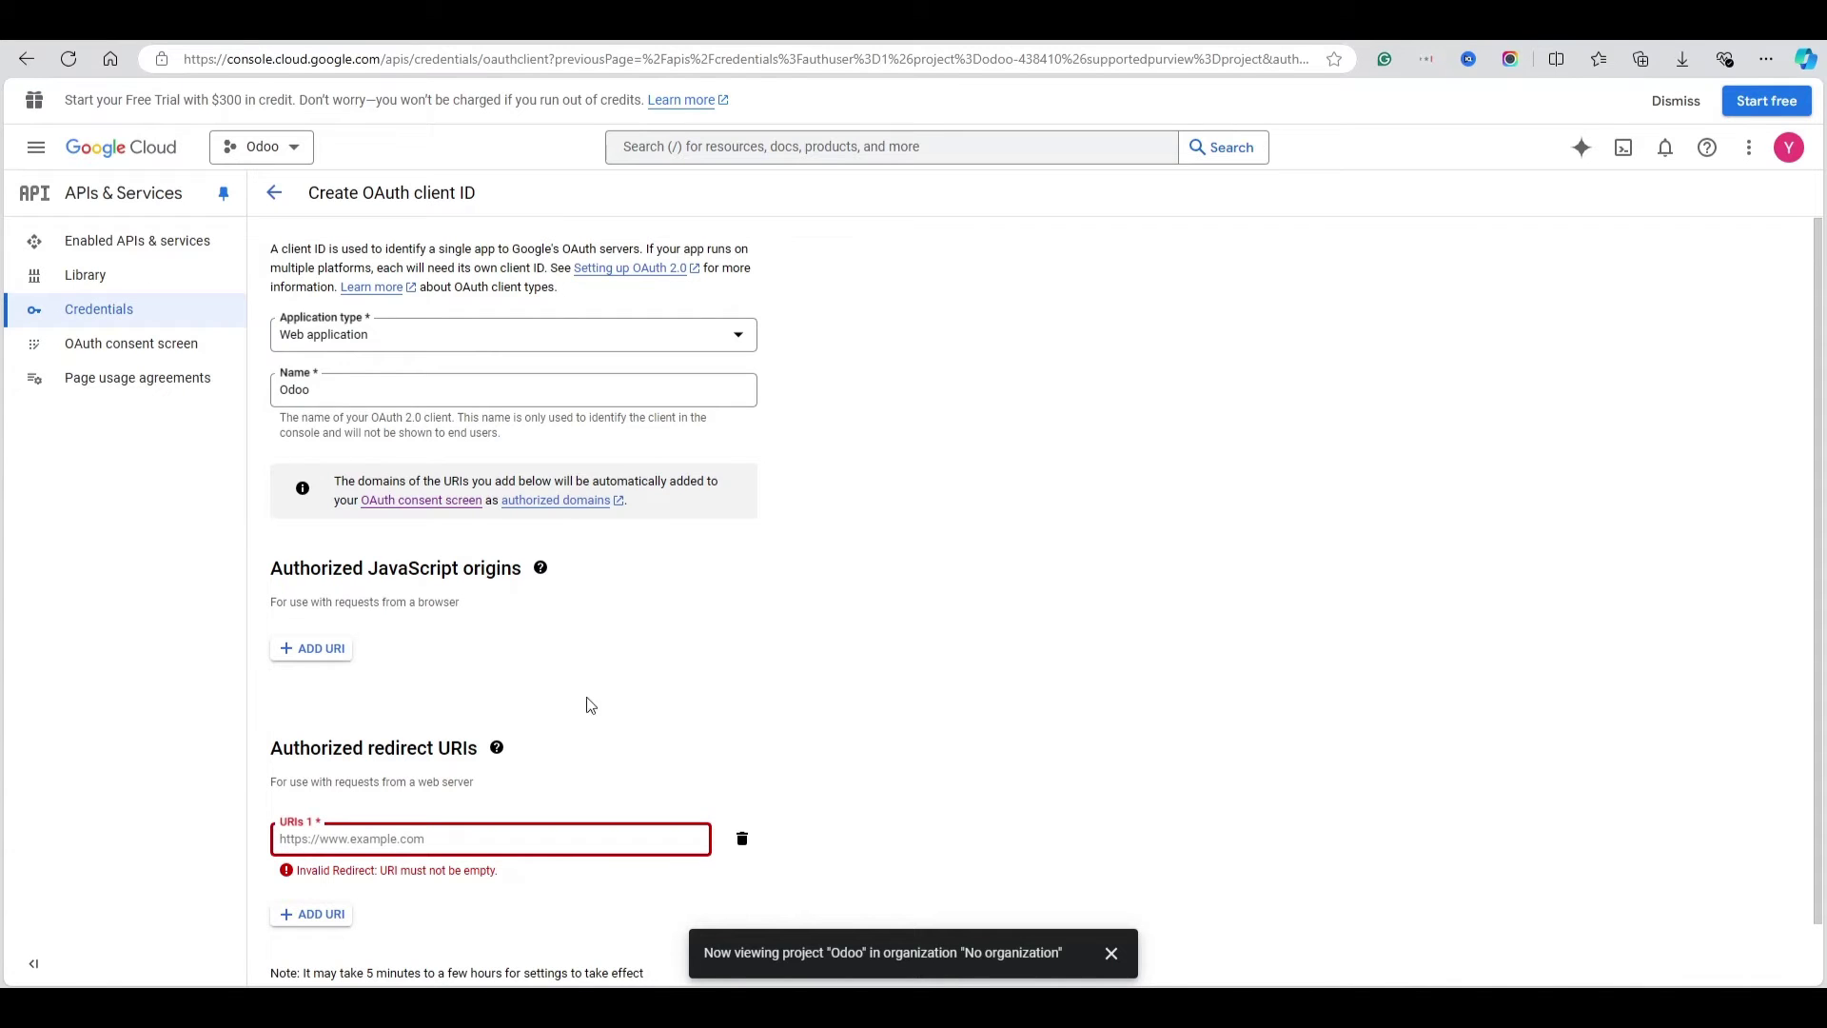
key(ctrl+v)
scroll(571, 837, down, 1)
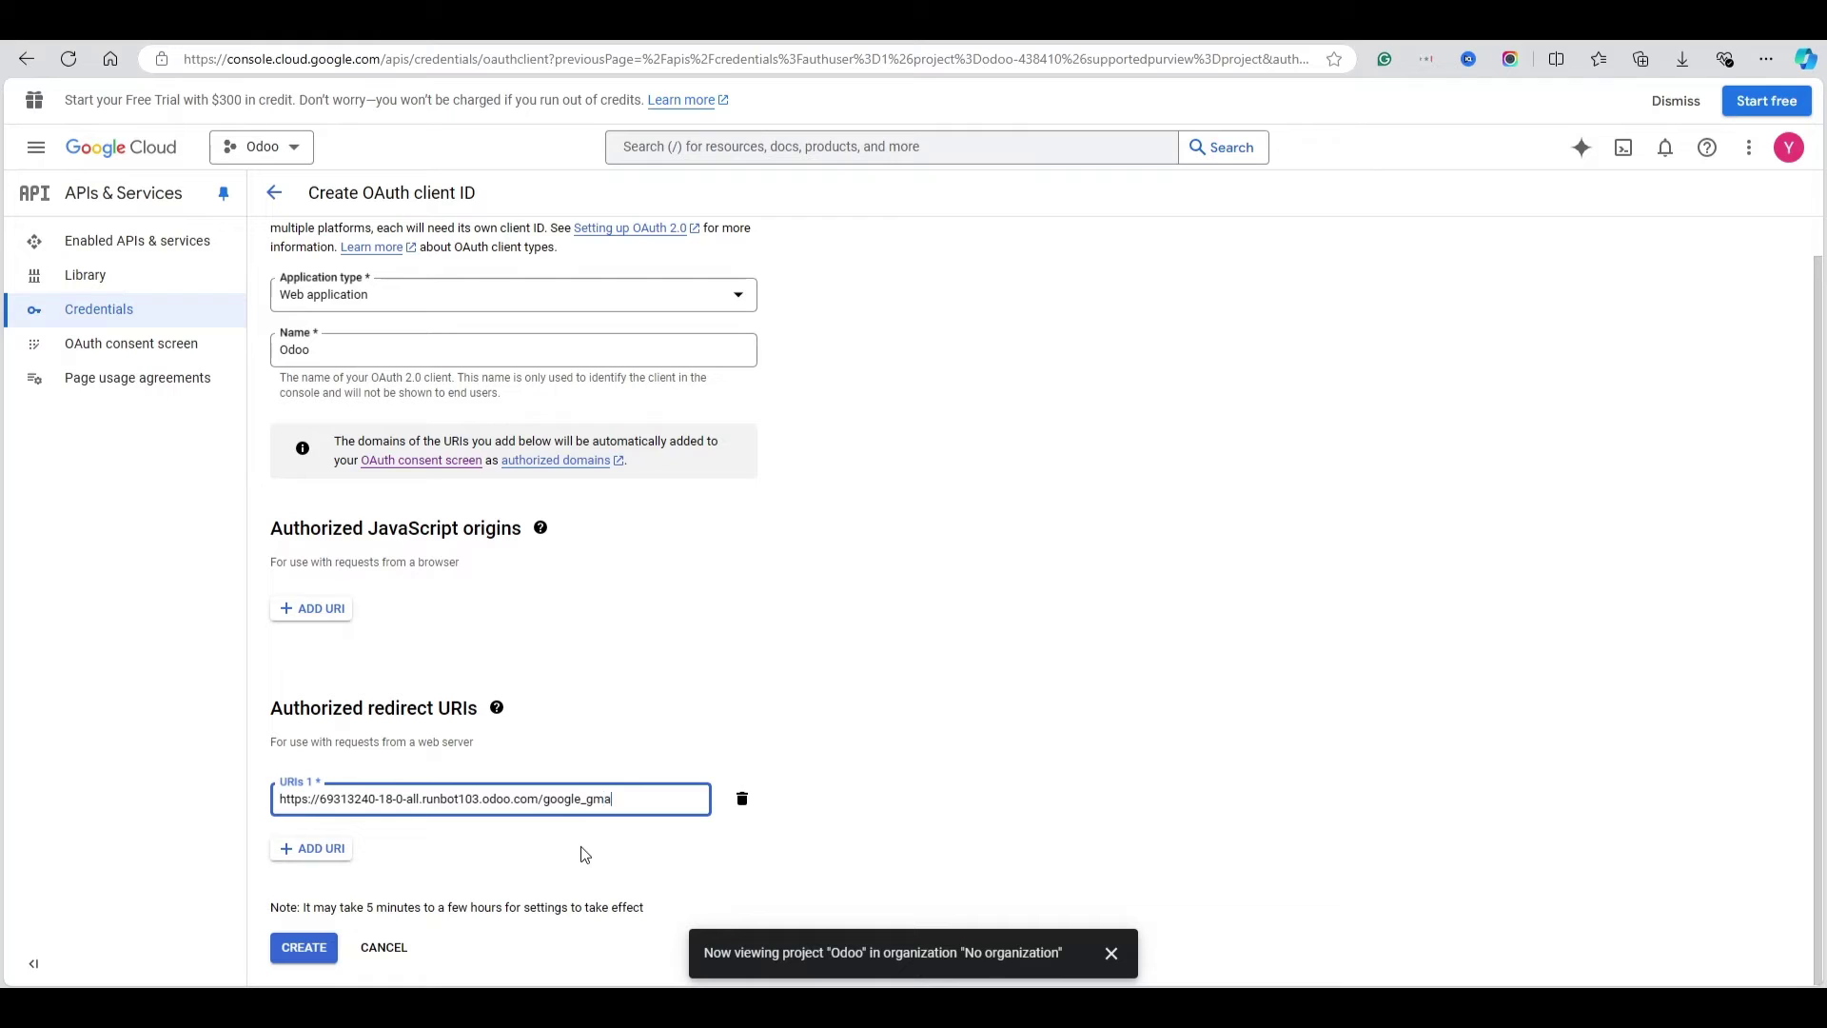
text(google_gmail/confirm)
click(909, 776)
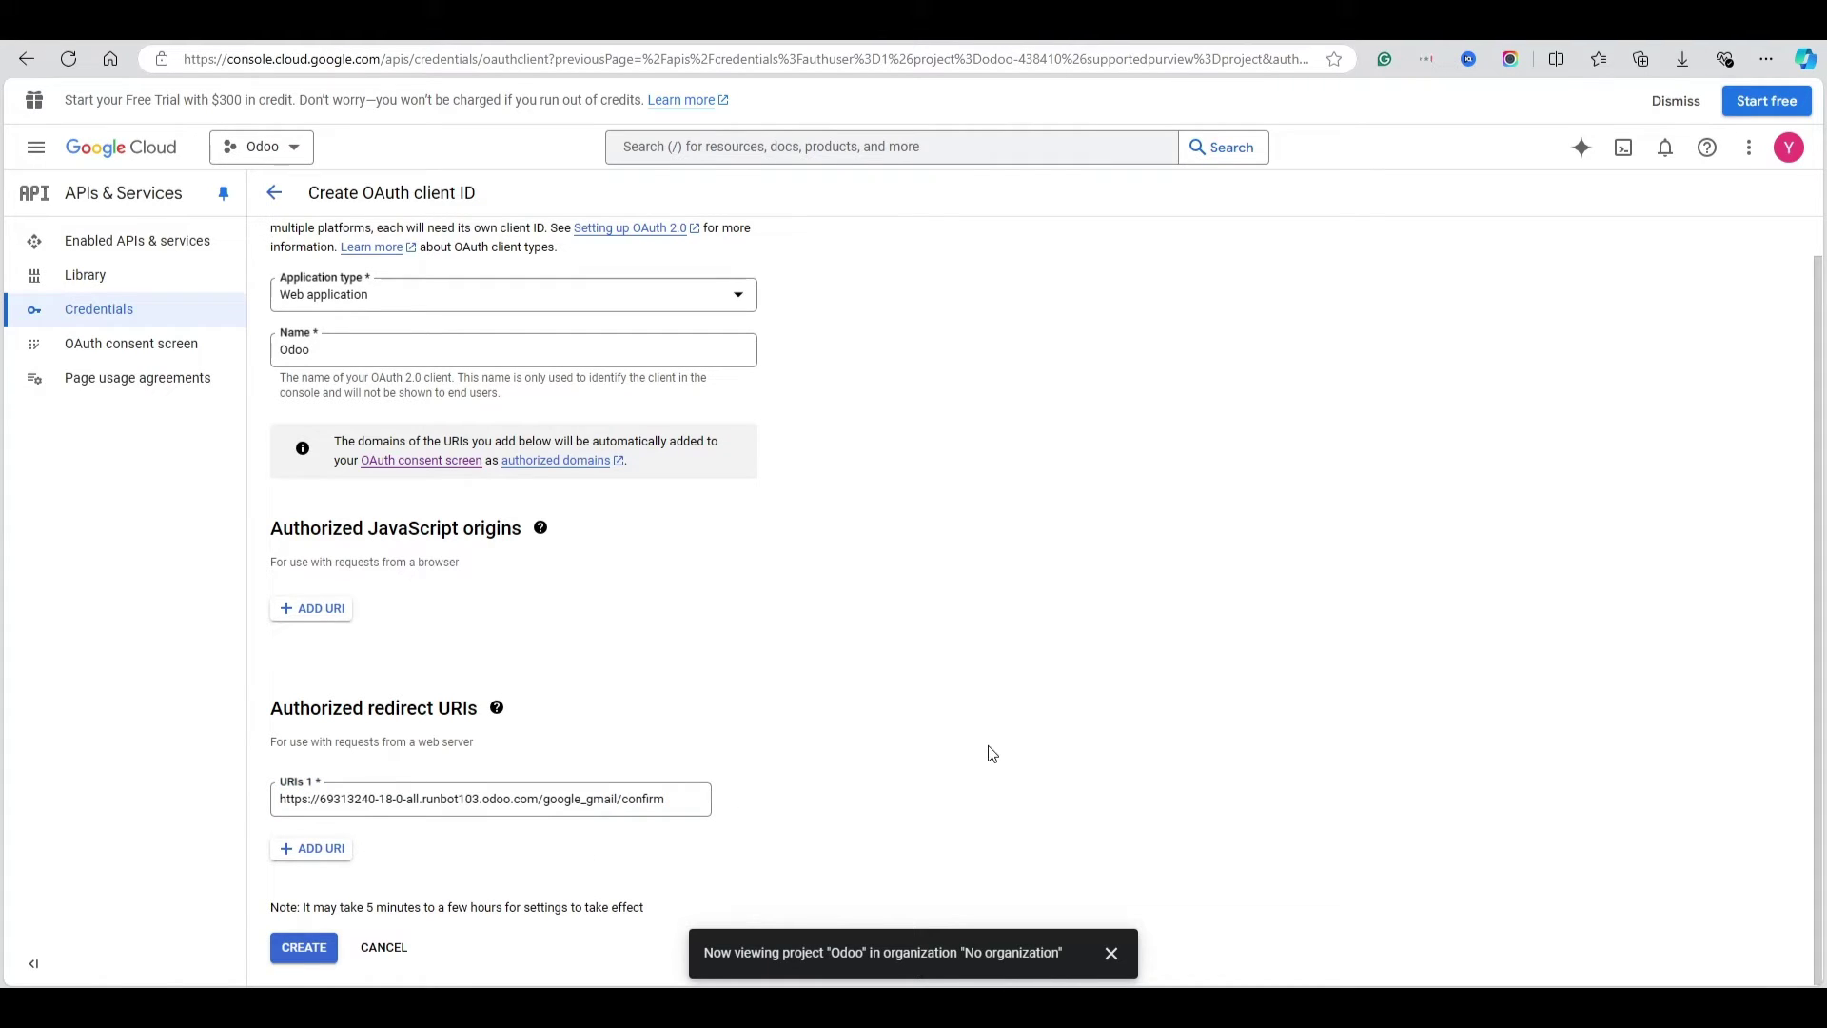
click(297, 948)
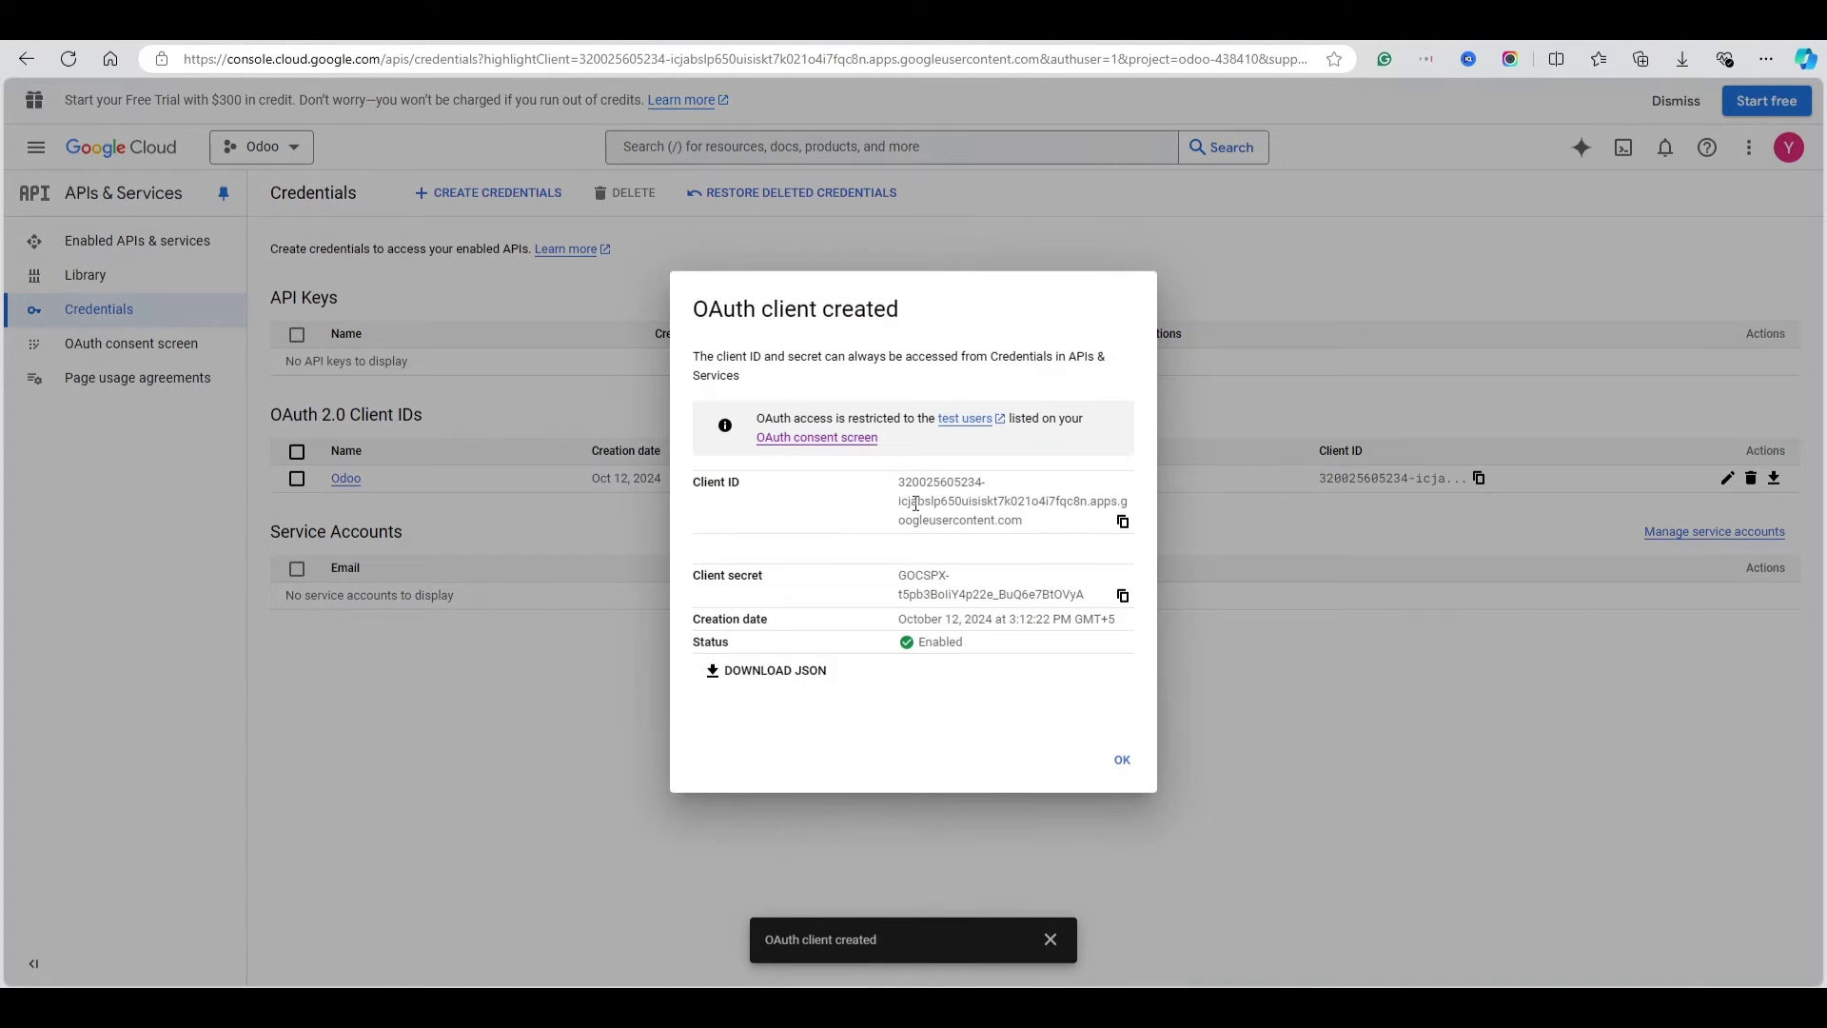
Copy the OAuth client ID and secret into Odoo's Gmail Server ID and Secret fields and save
click(1123, 522)
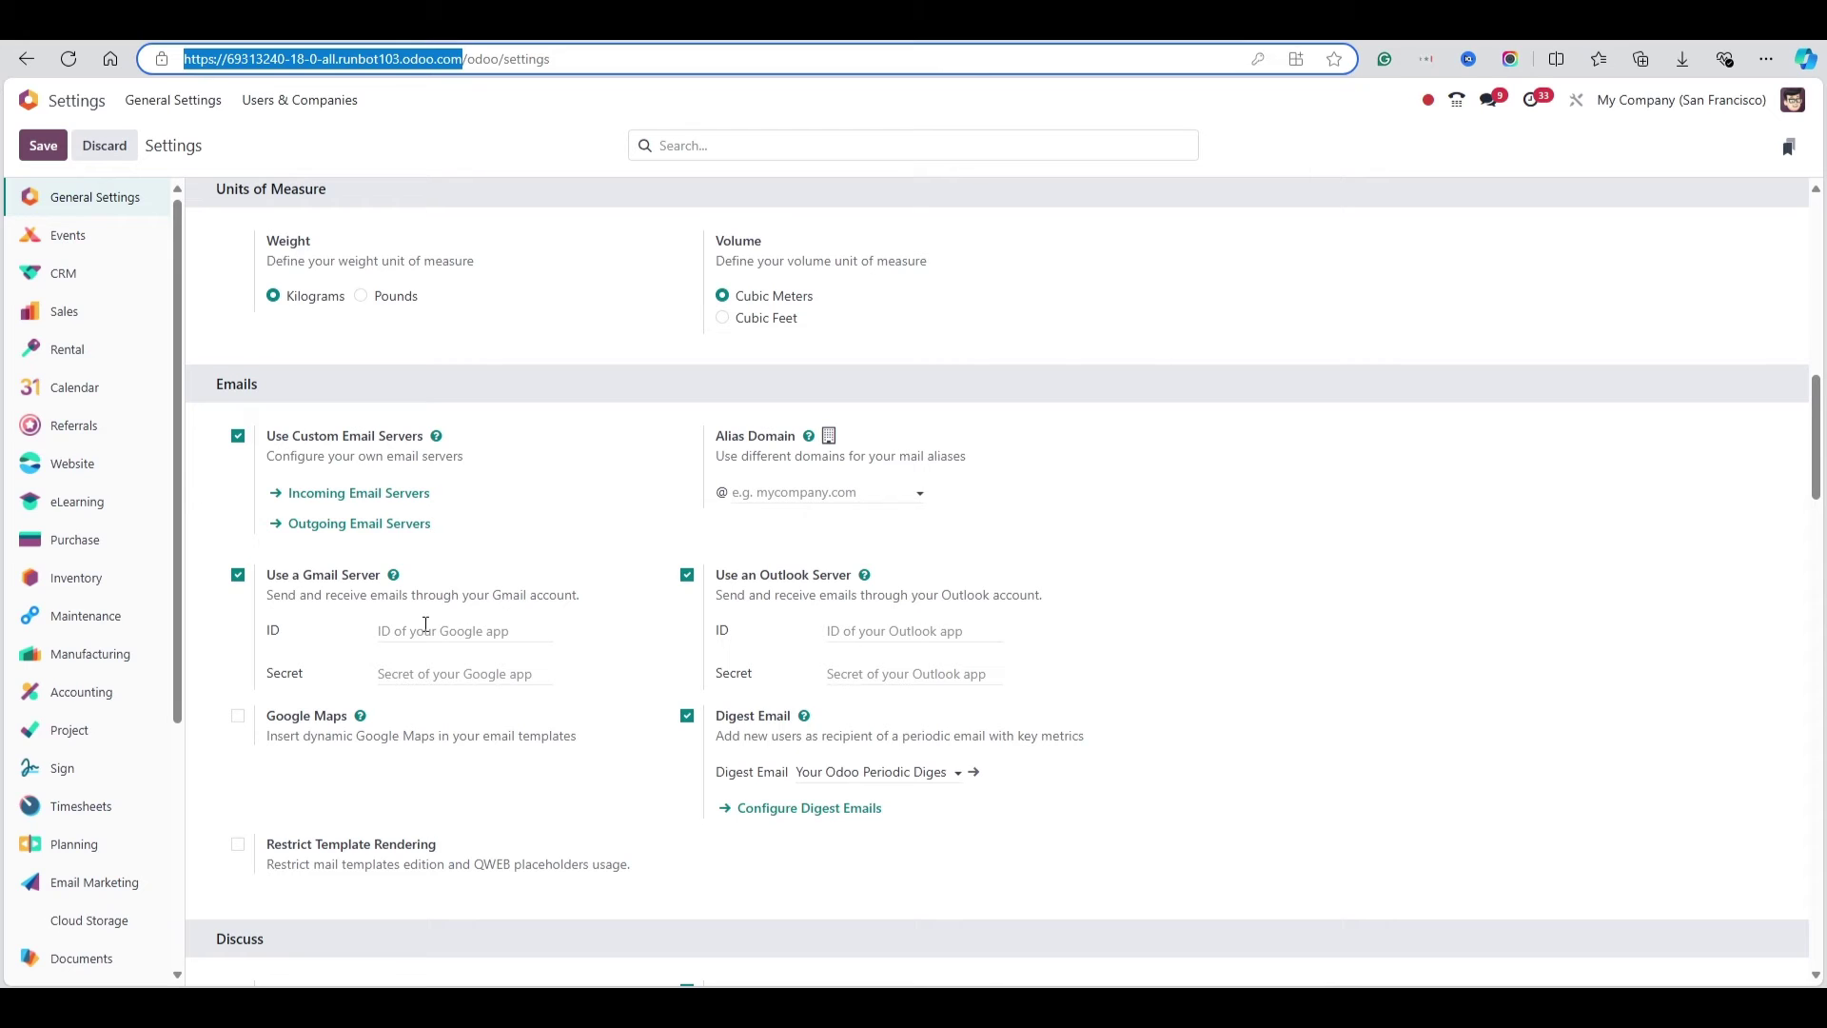
click(426, 630)
key(ctrl+v)
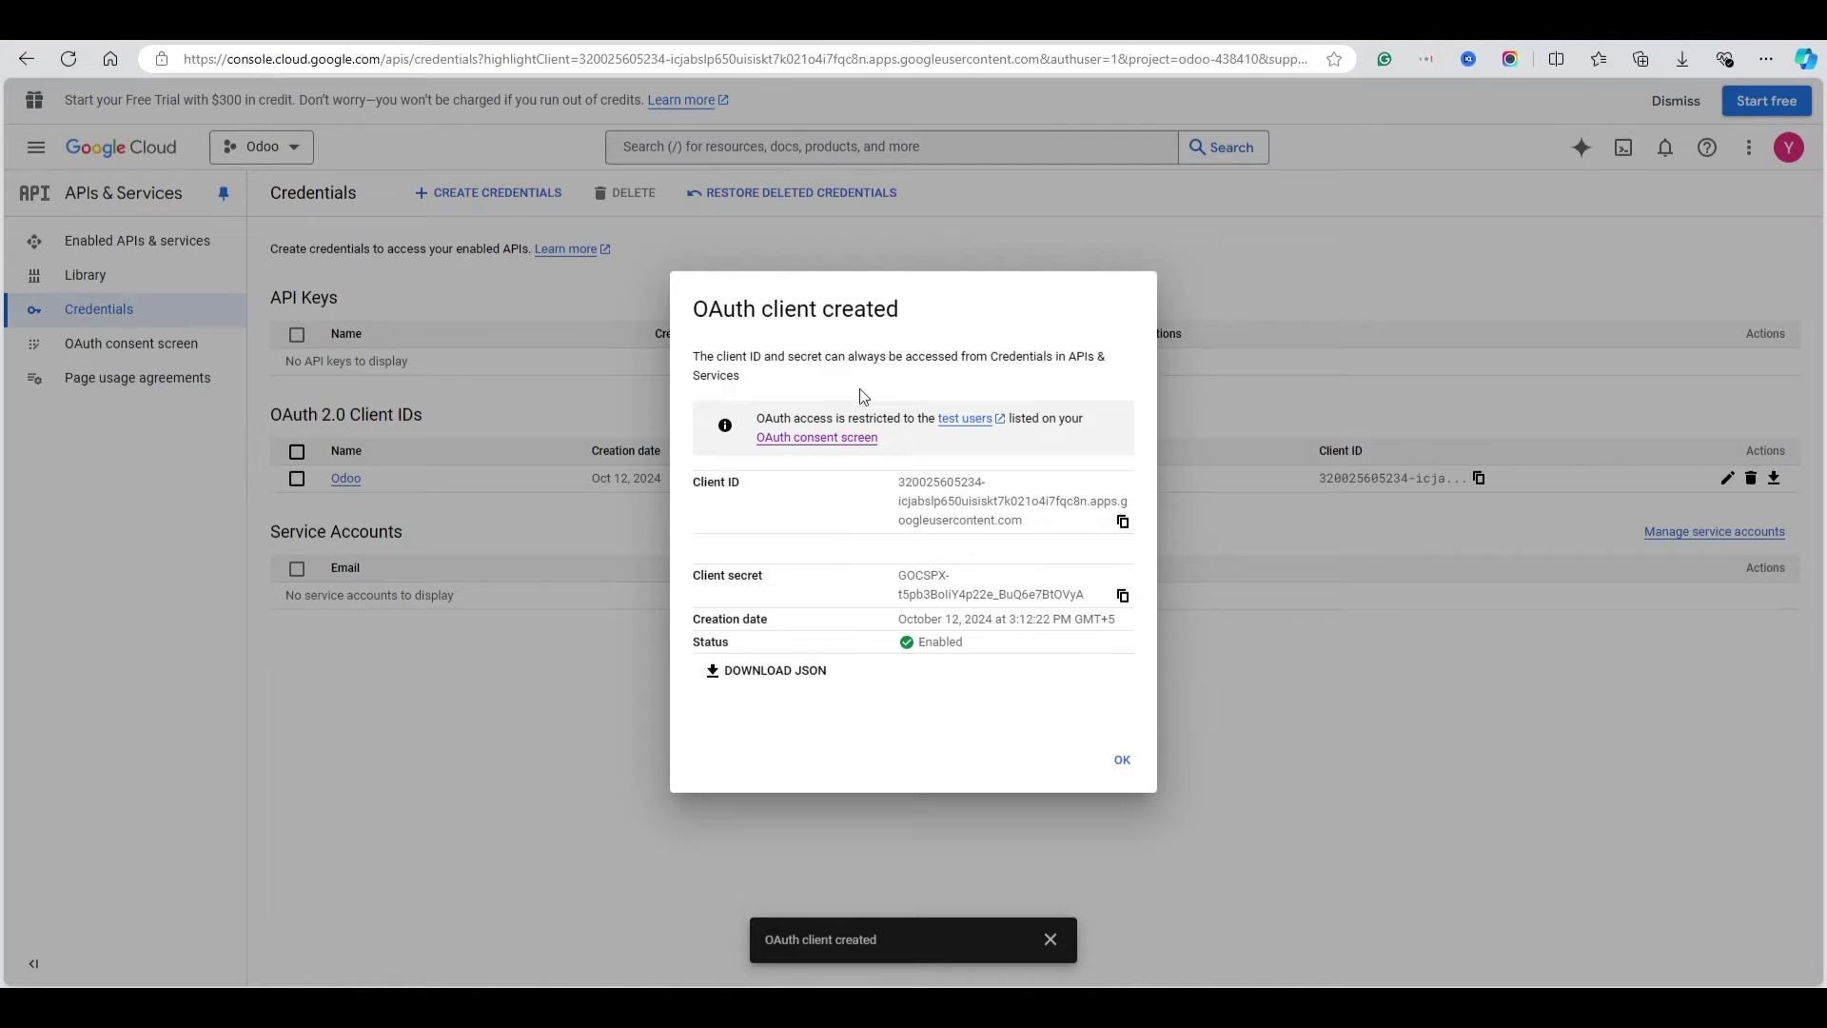
click(1123, 596)
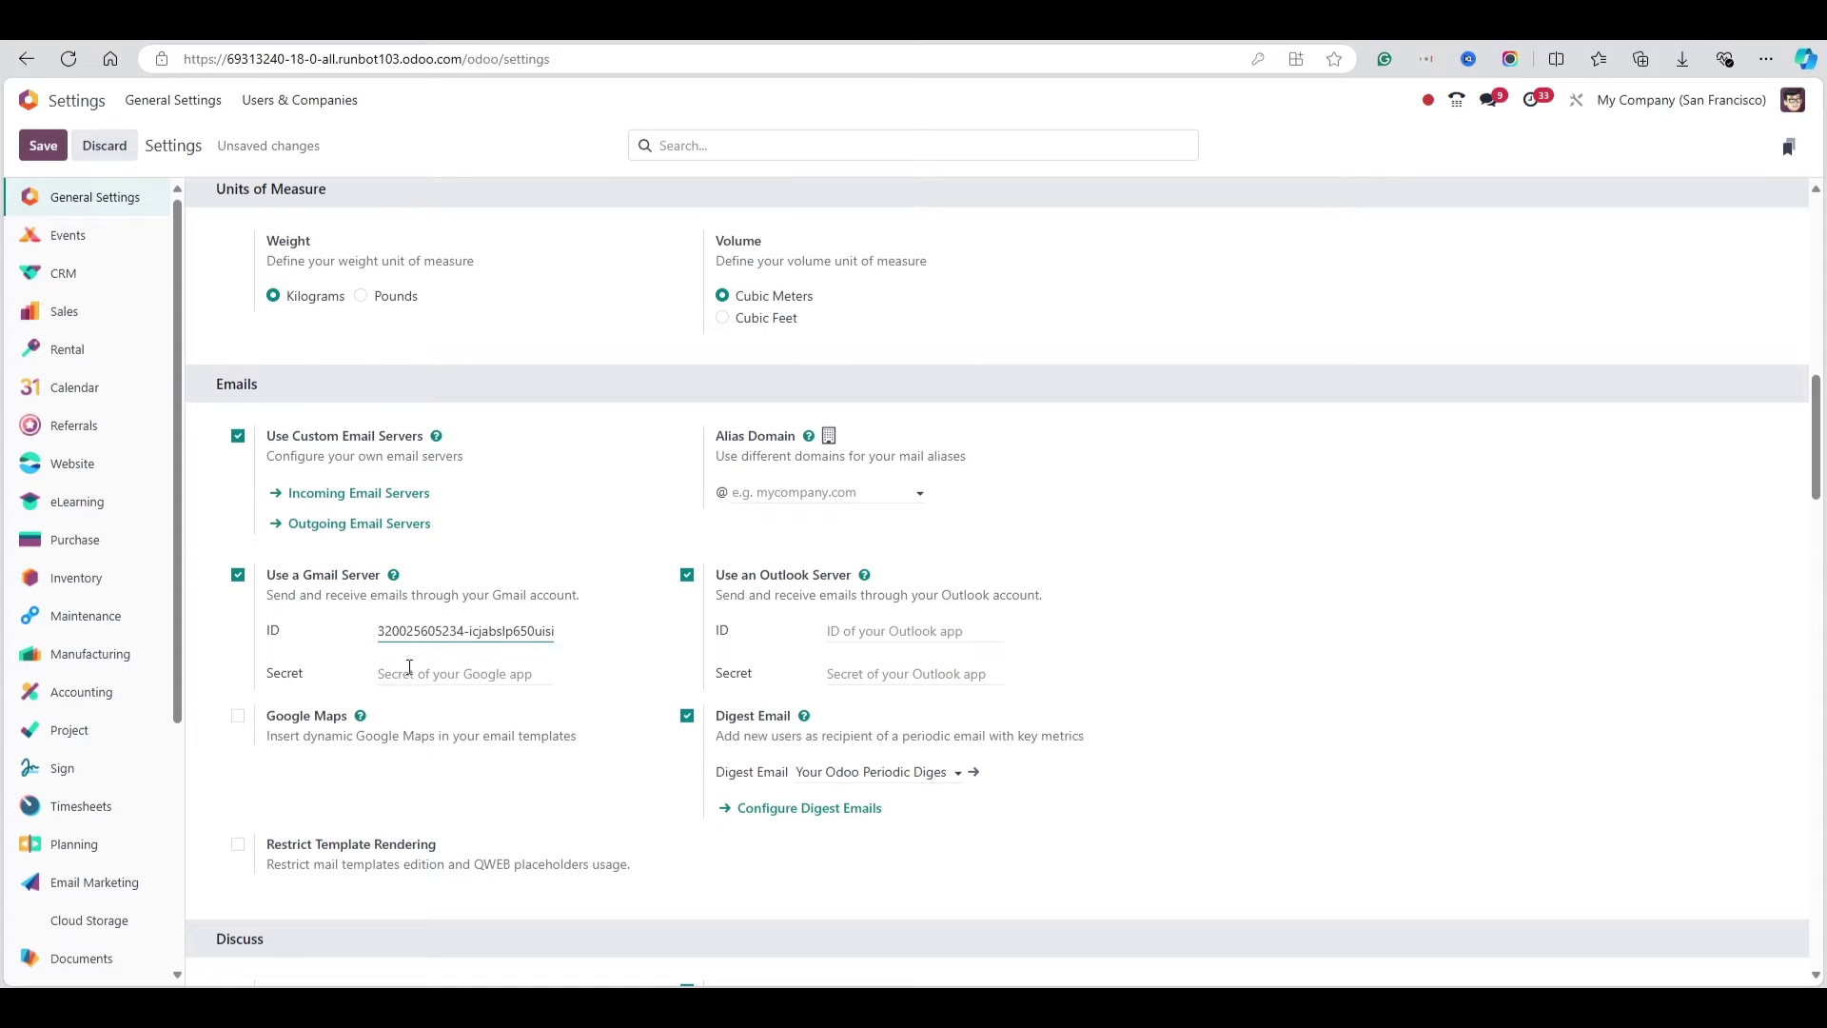
click(409, 668)
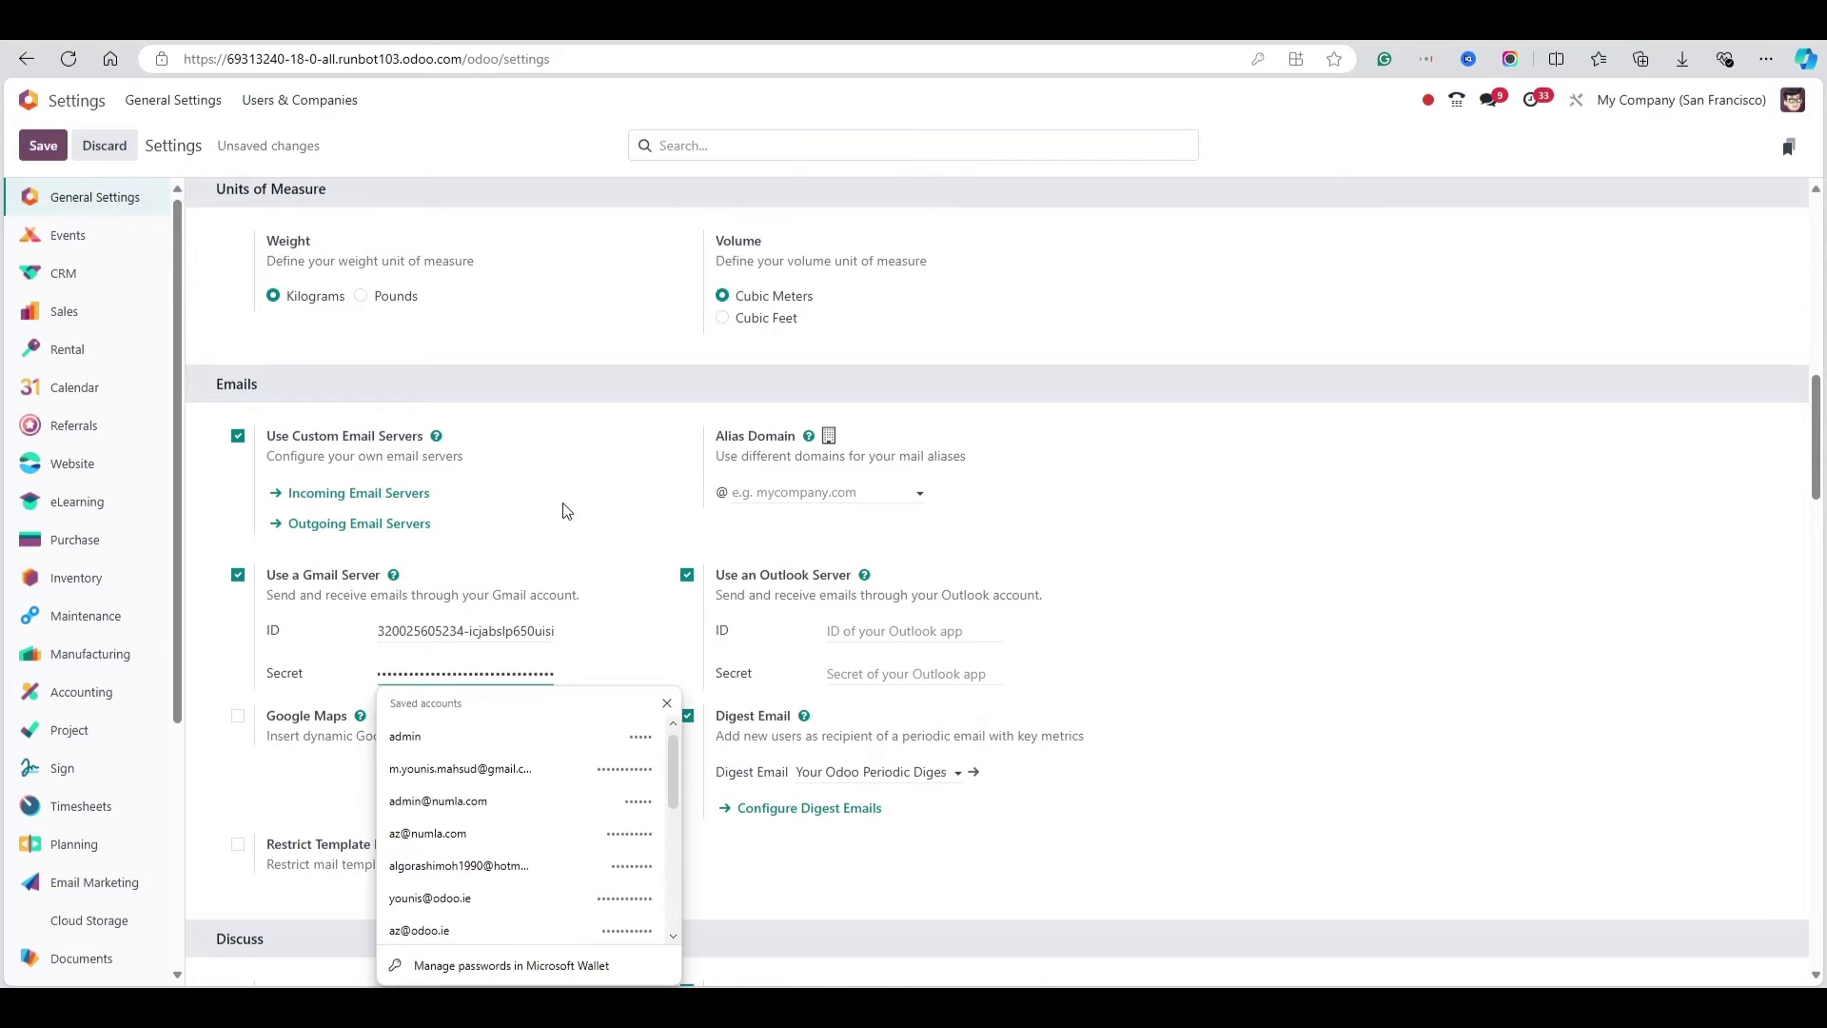
key(ctrl+v)
click(43, 145)
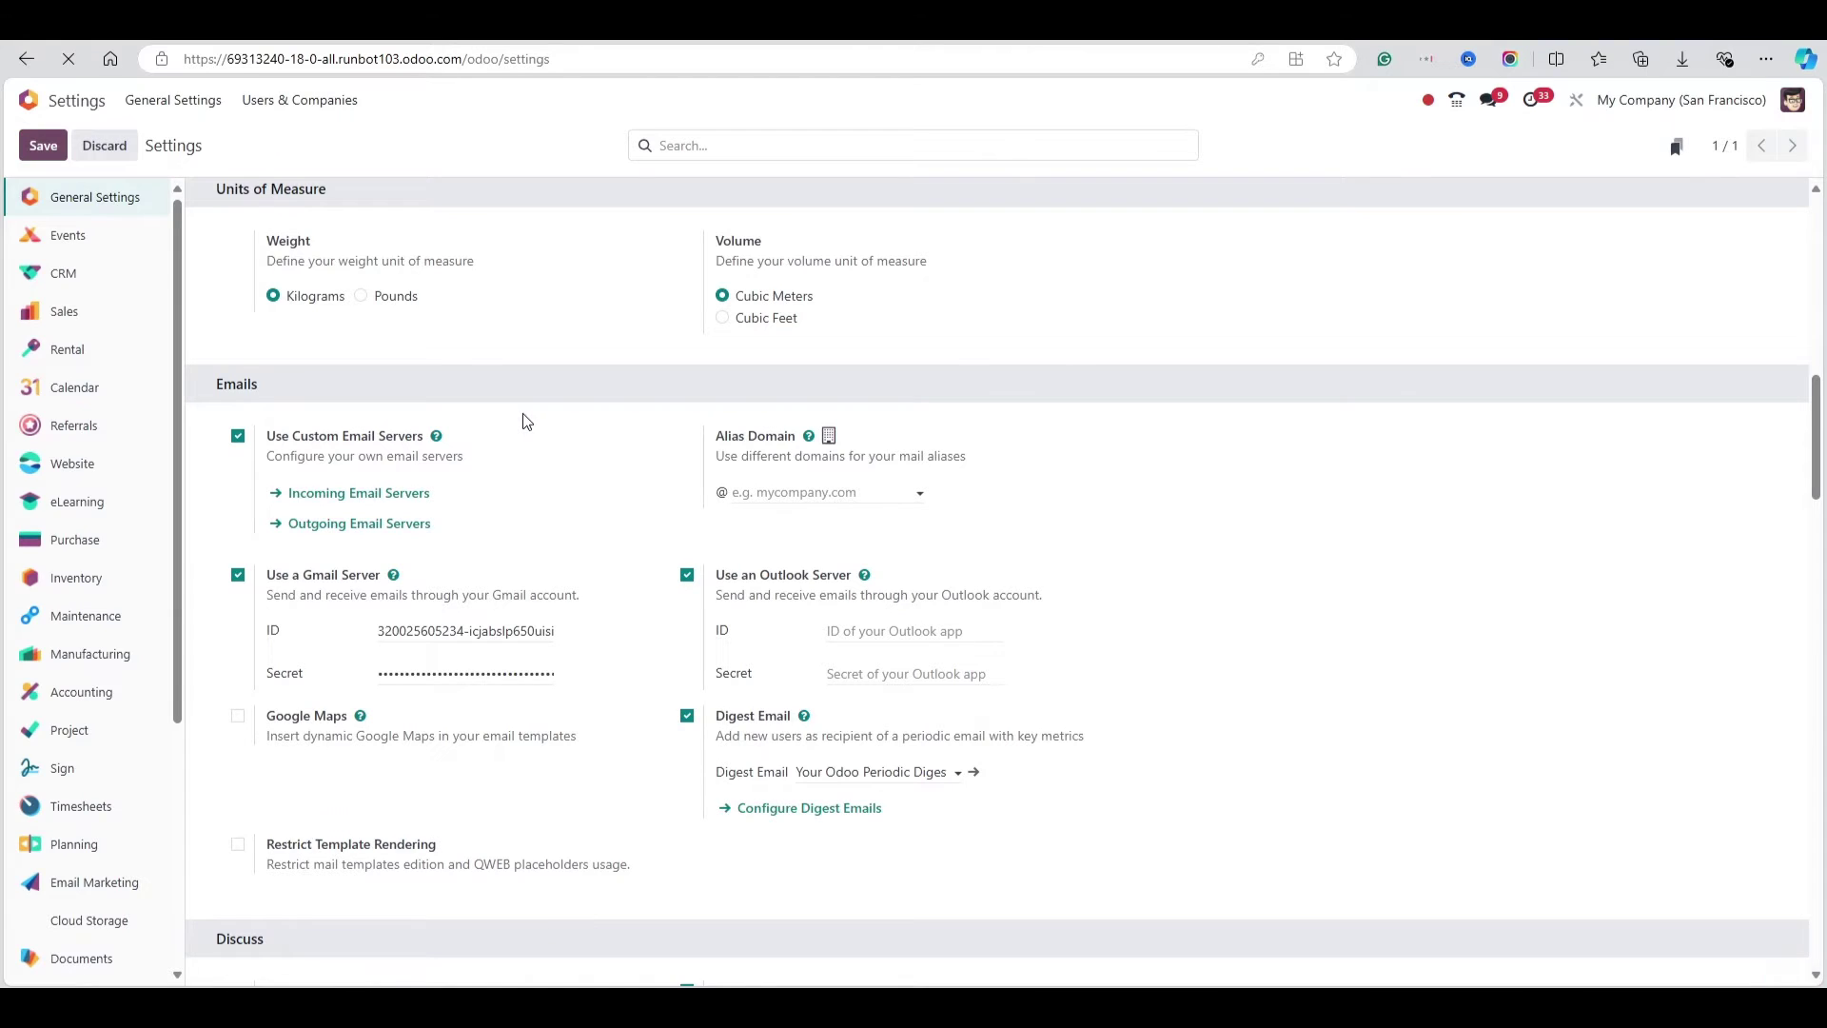
click(1263, 279)
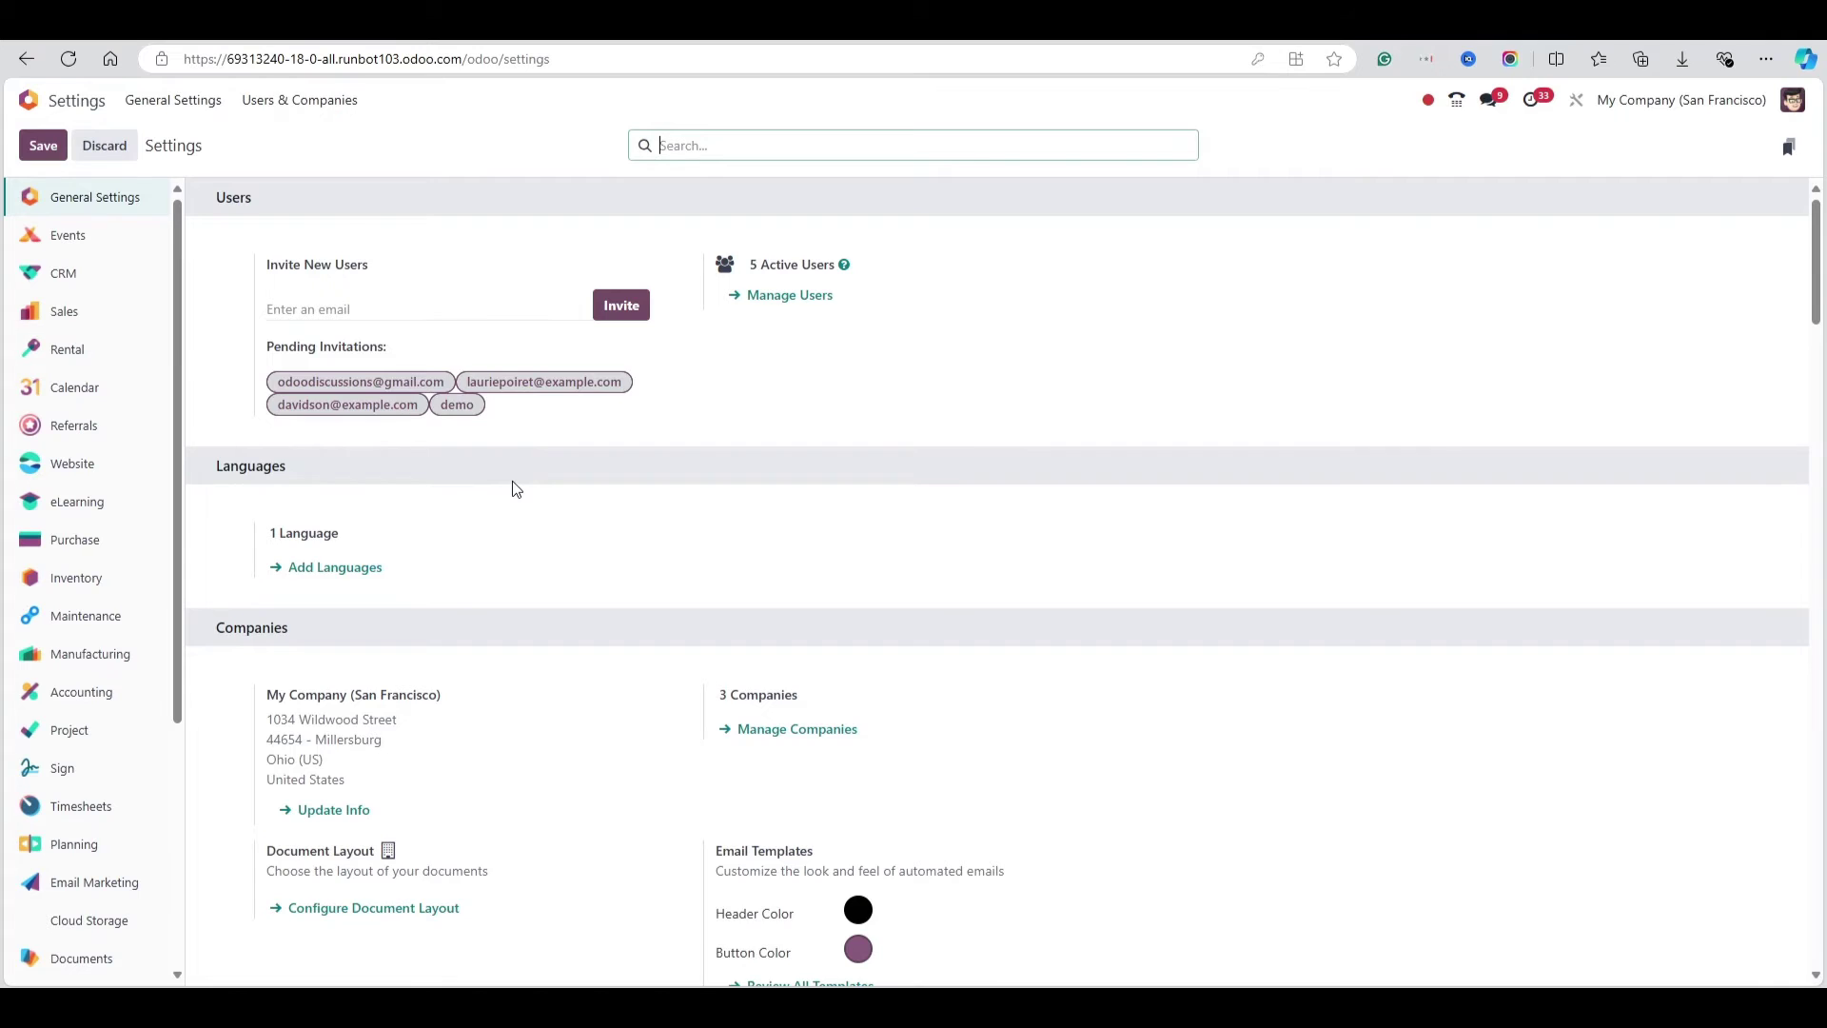
Start a new outgoing mail server using Gmail OAuth Authentication
scroll(514, 519, down, 12)
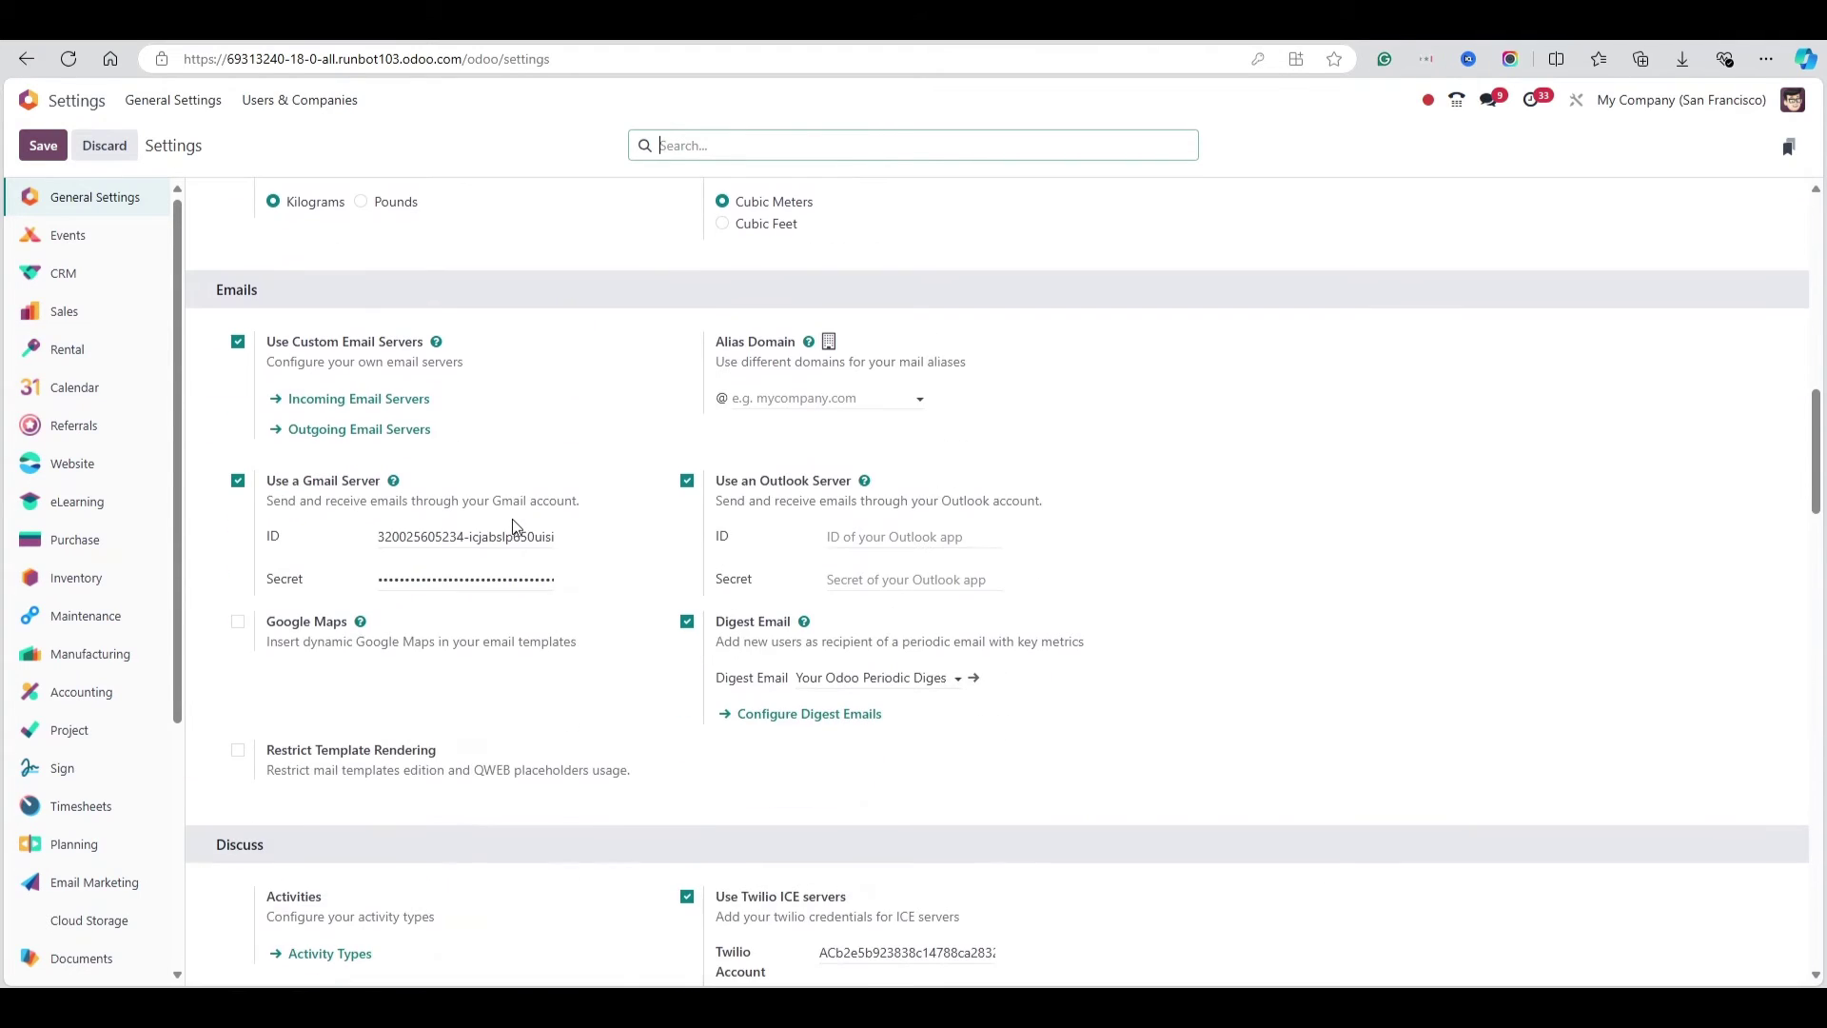
click(358, 427)
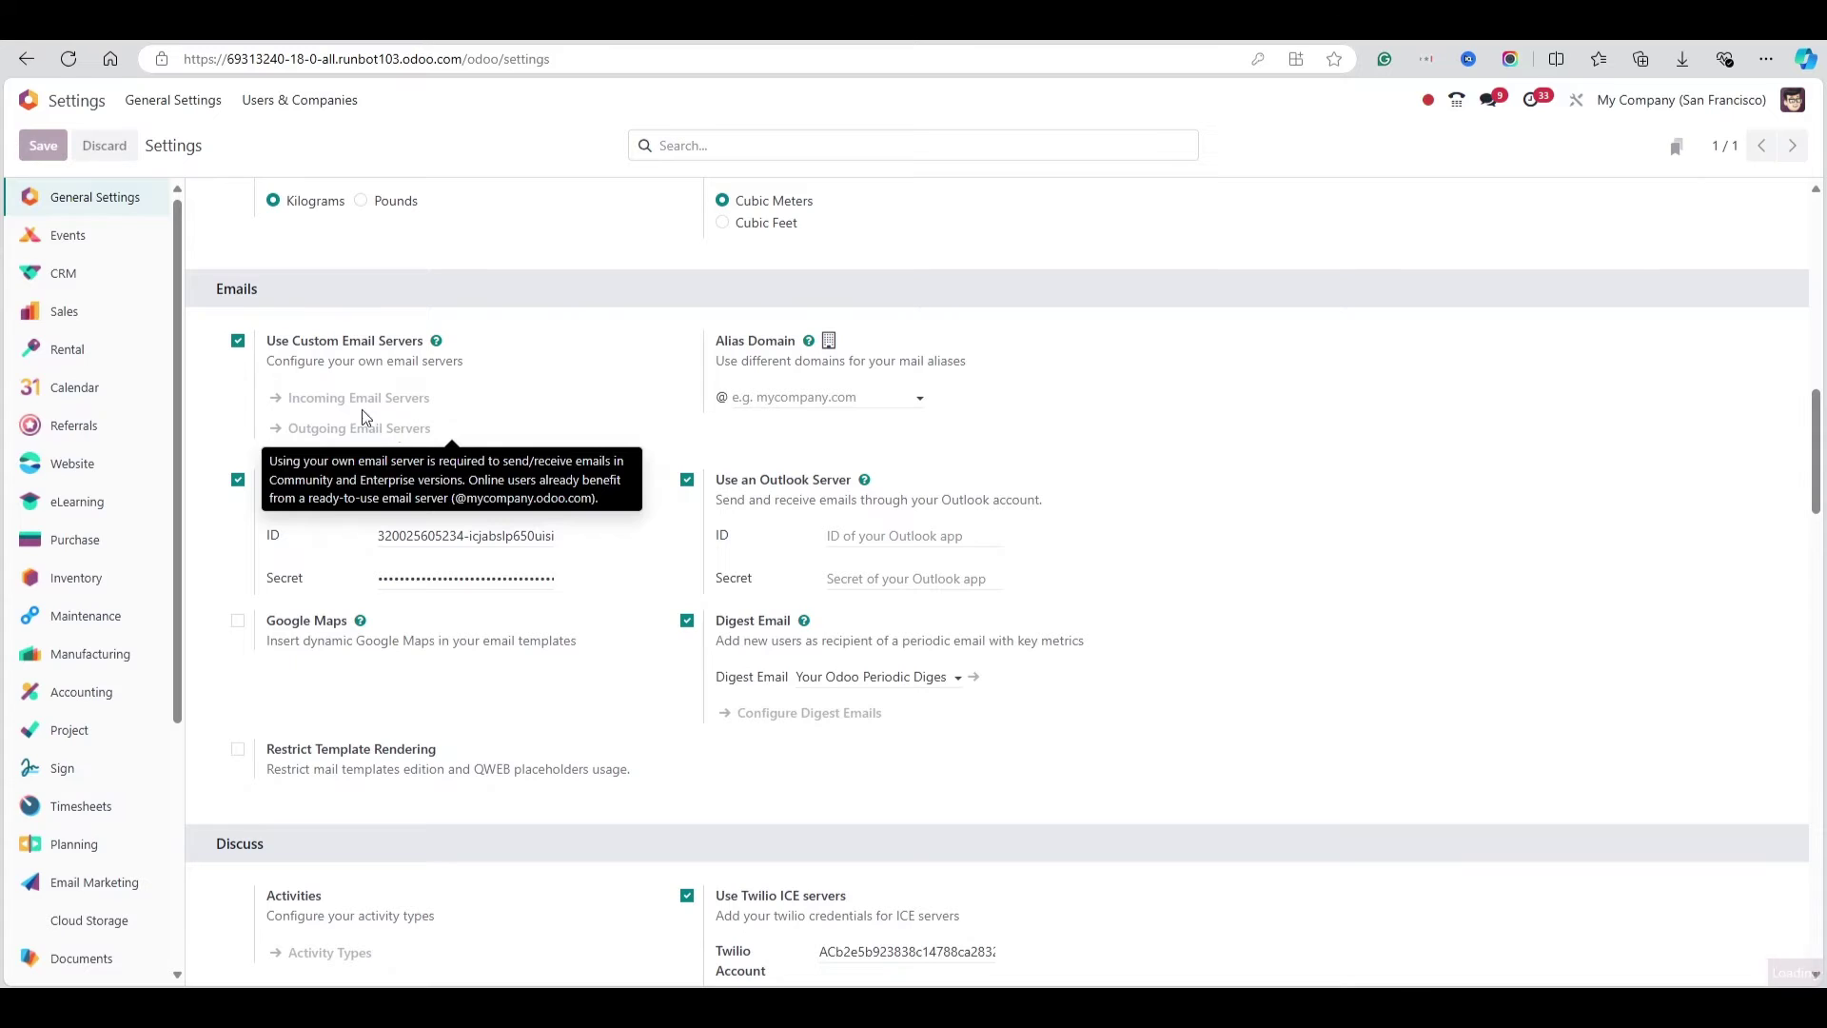
click(46, 148)
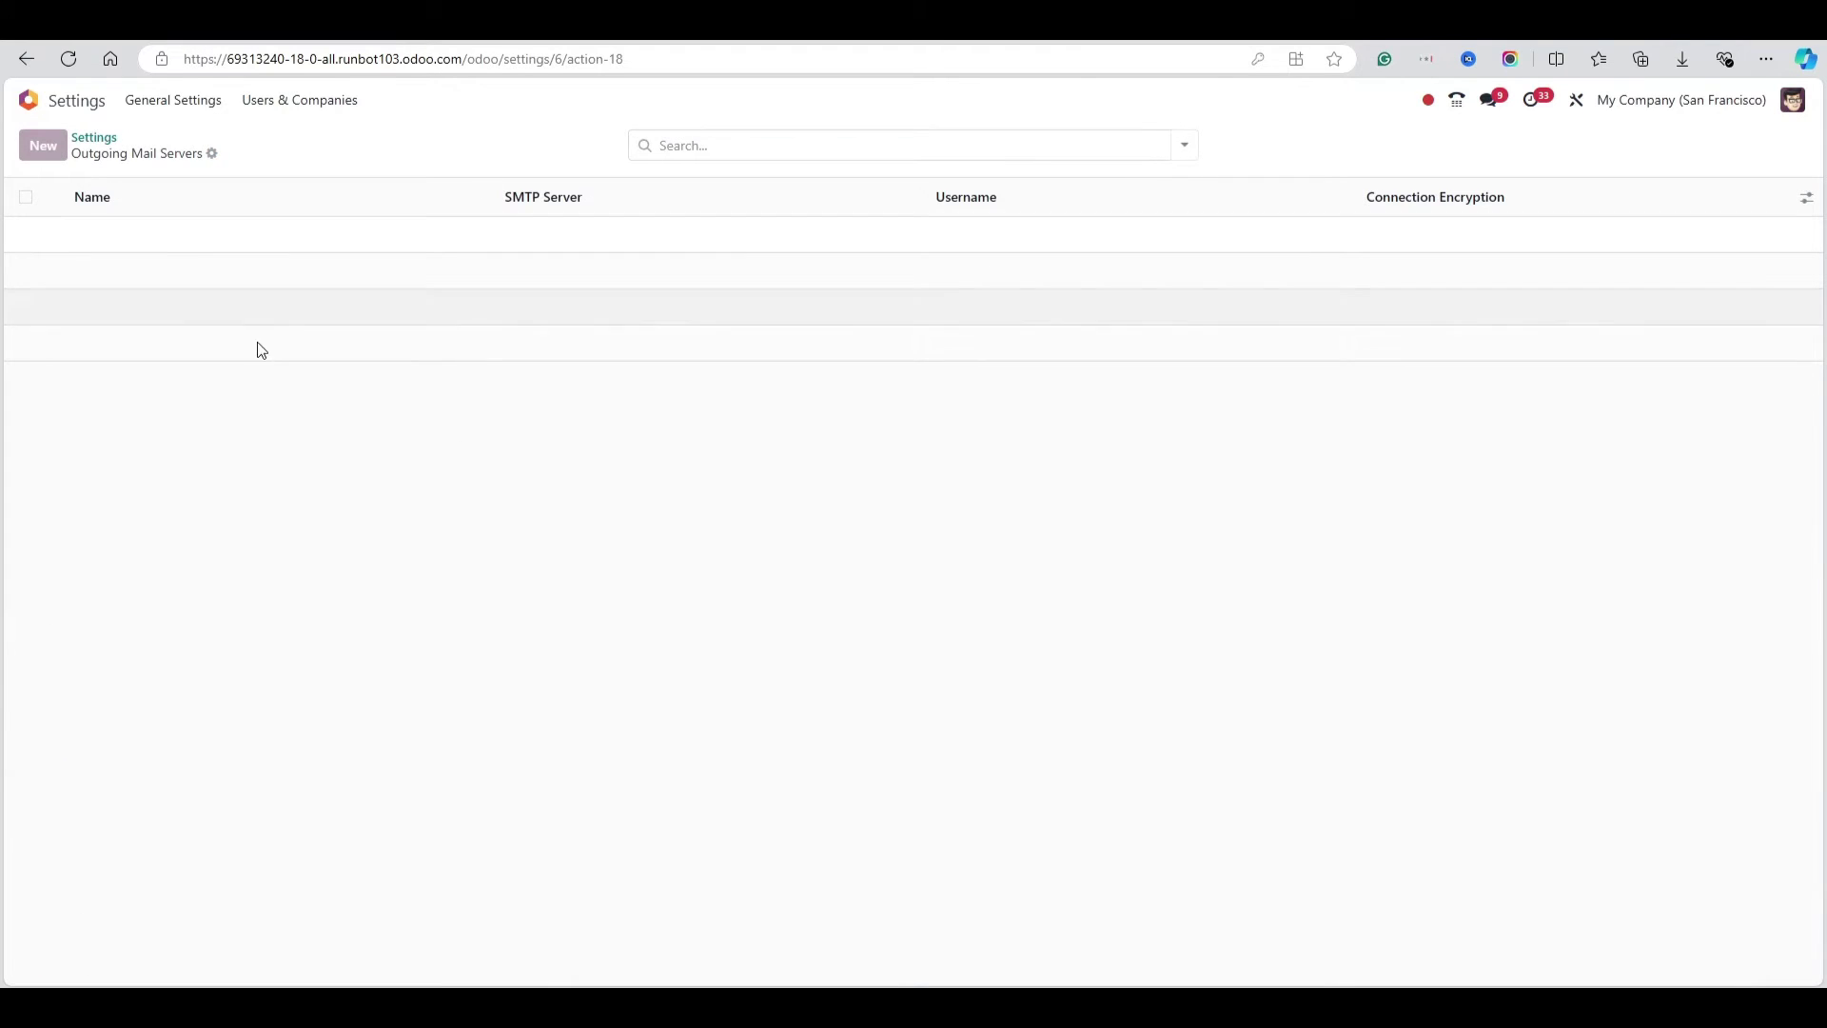
click(239, 409)
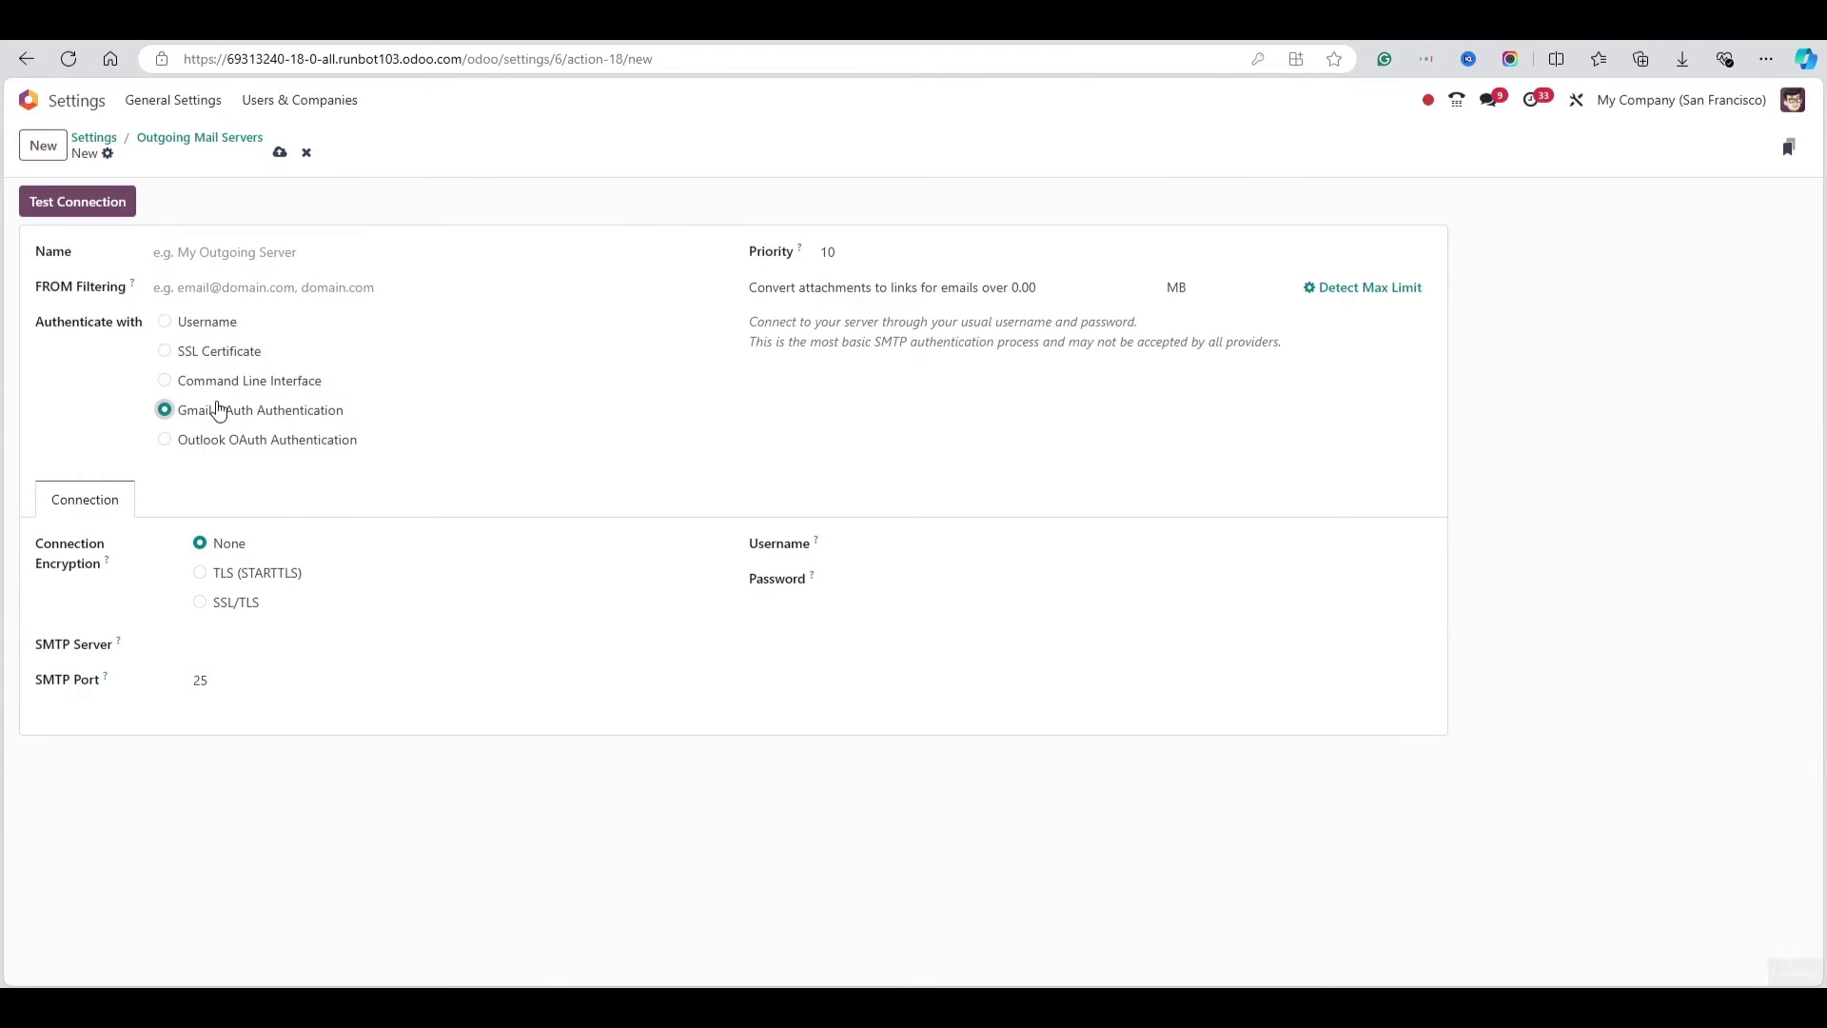
Name it 'Gmail Outgoing', enter the Gmail address as username, and connect the Gmail account
click(214, 255)
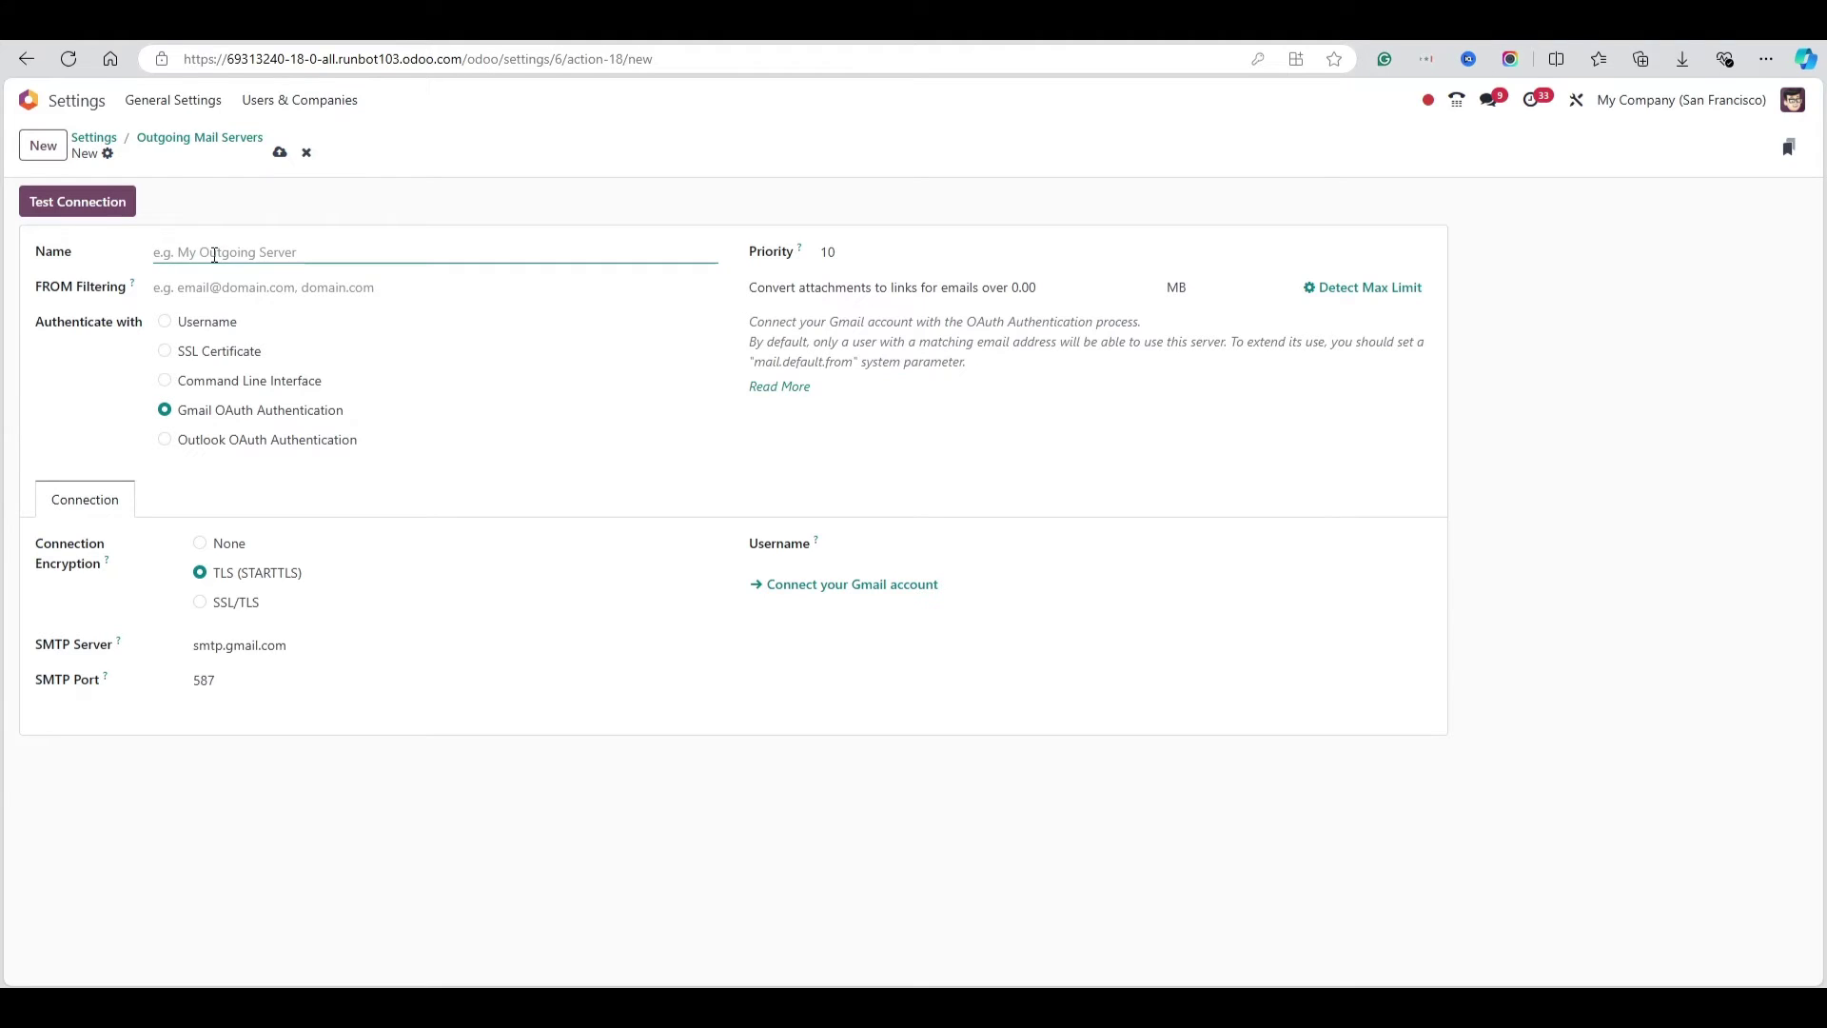
text(Gmail Outgoing)
click(846, 543)
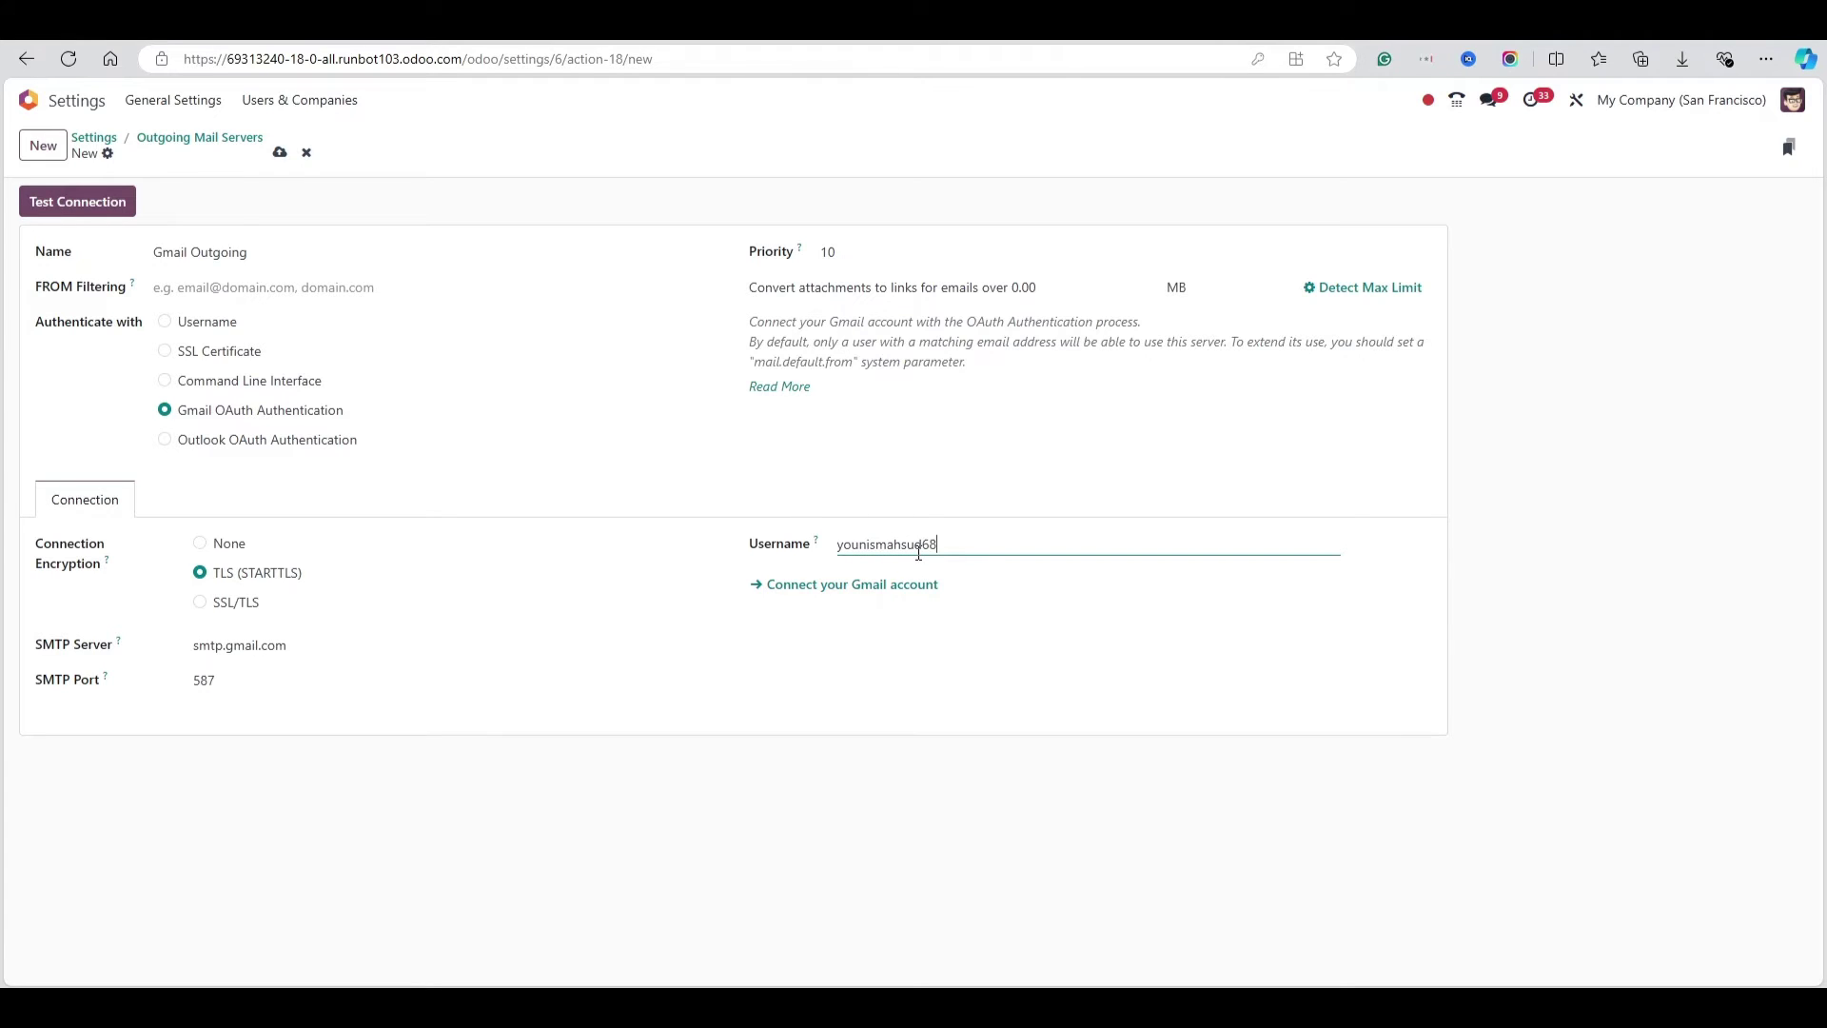
click(804, 588)
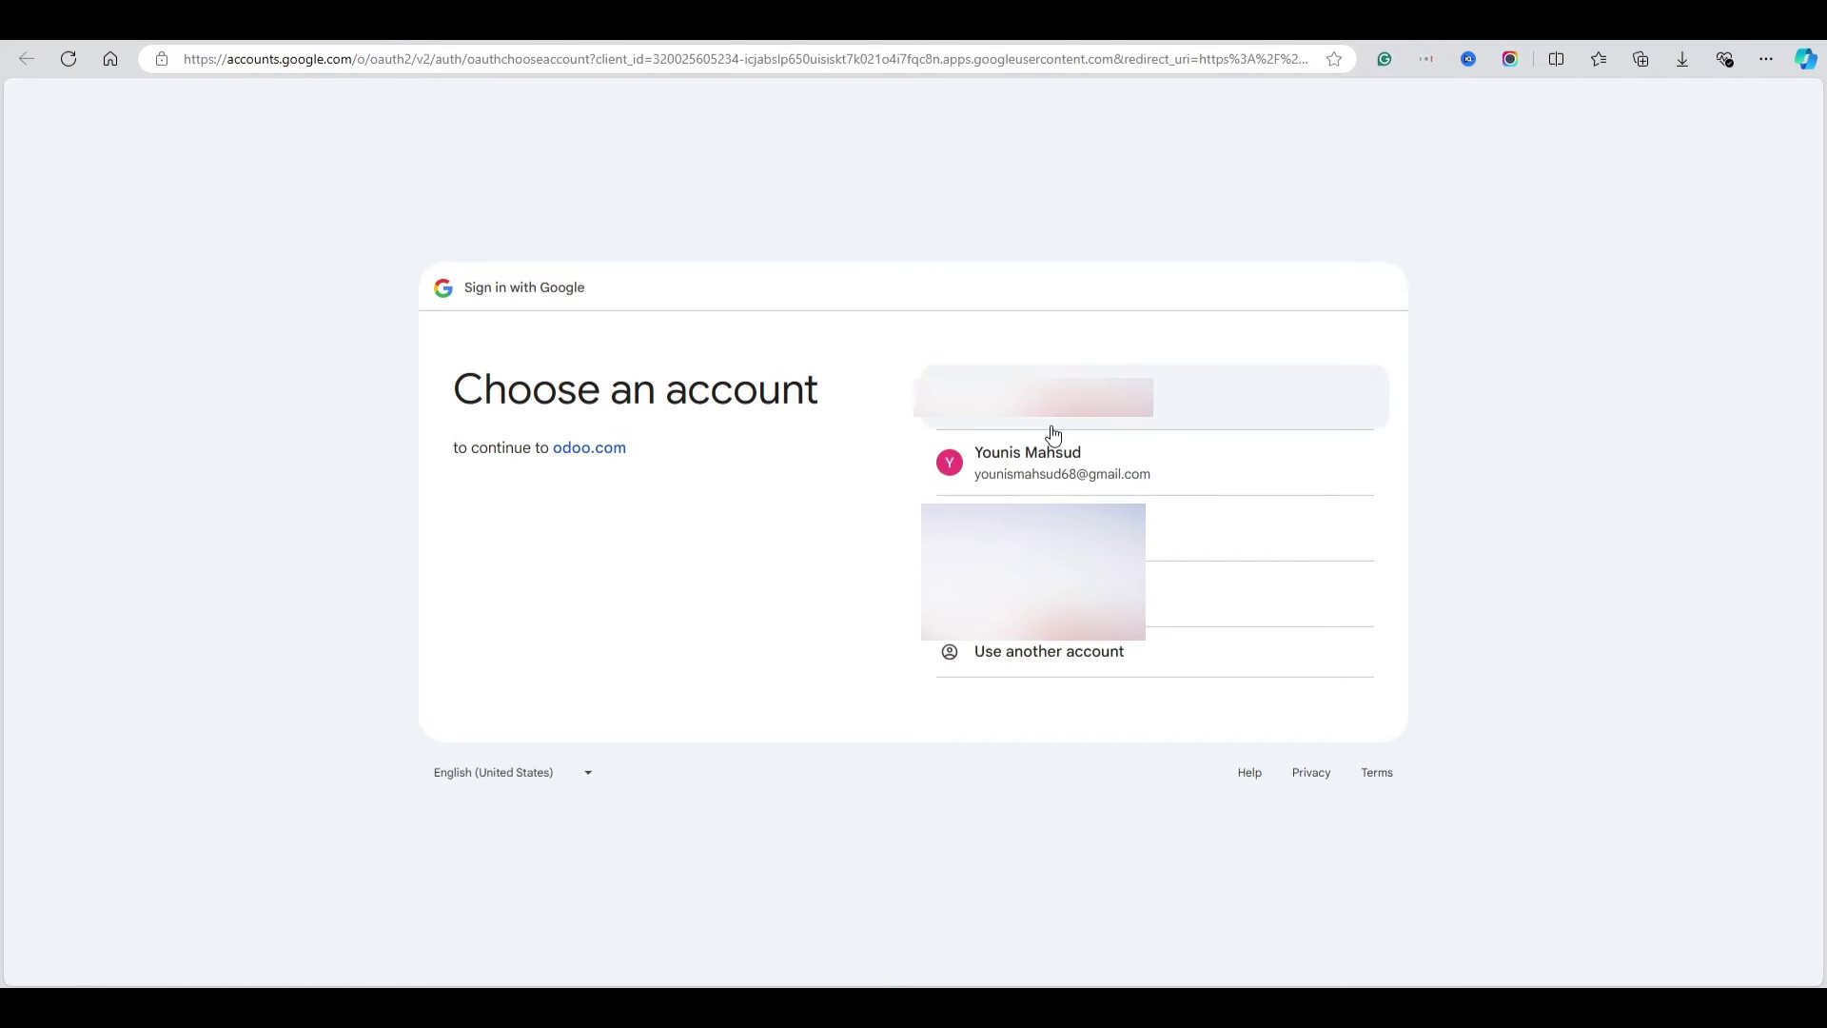
Choose the Gmail account and read the resulting Access blocked, Error 403: access_denied explanation
click(1028, 473)
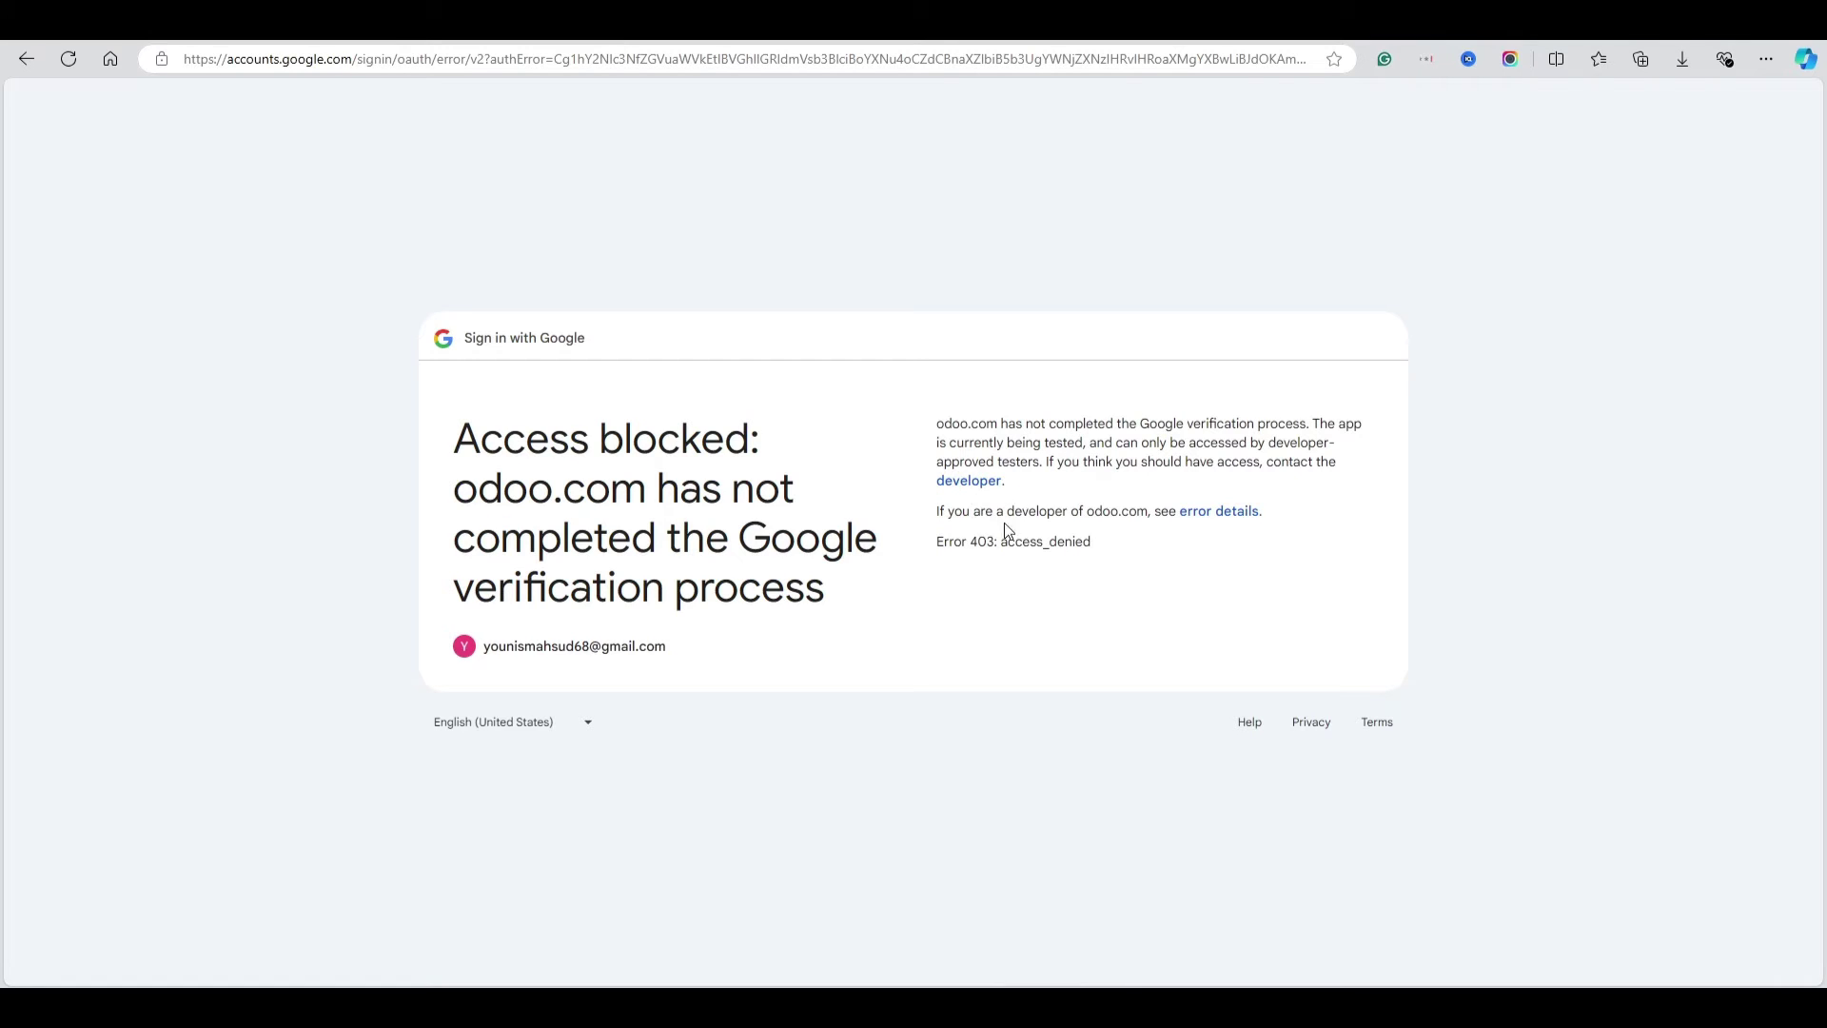
drag(948, 543, 1101, 550)
triple_click(1174, 419)
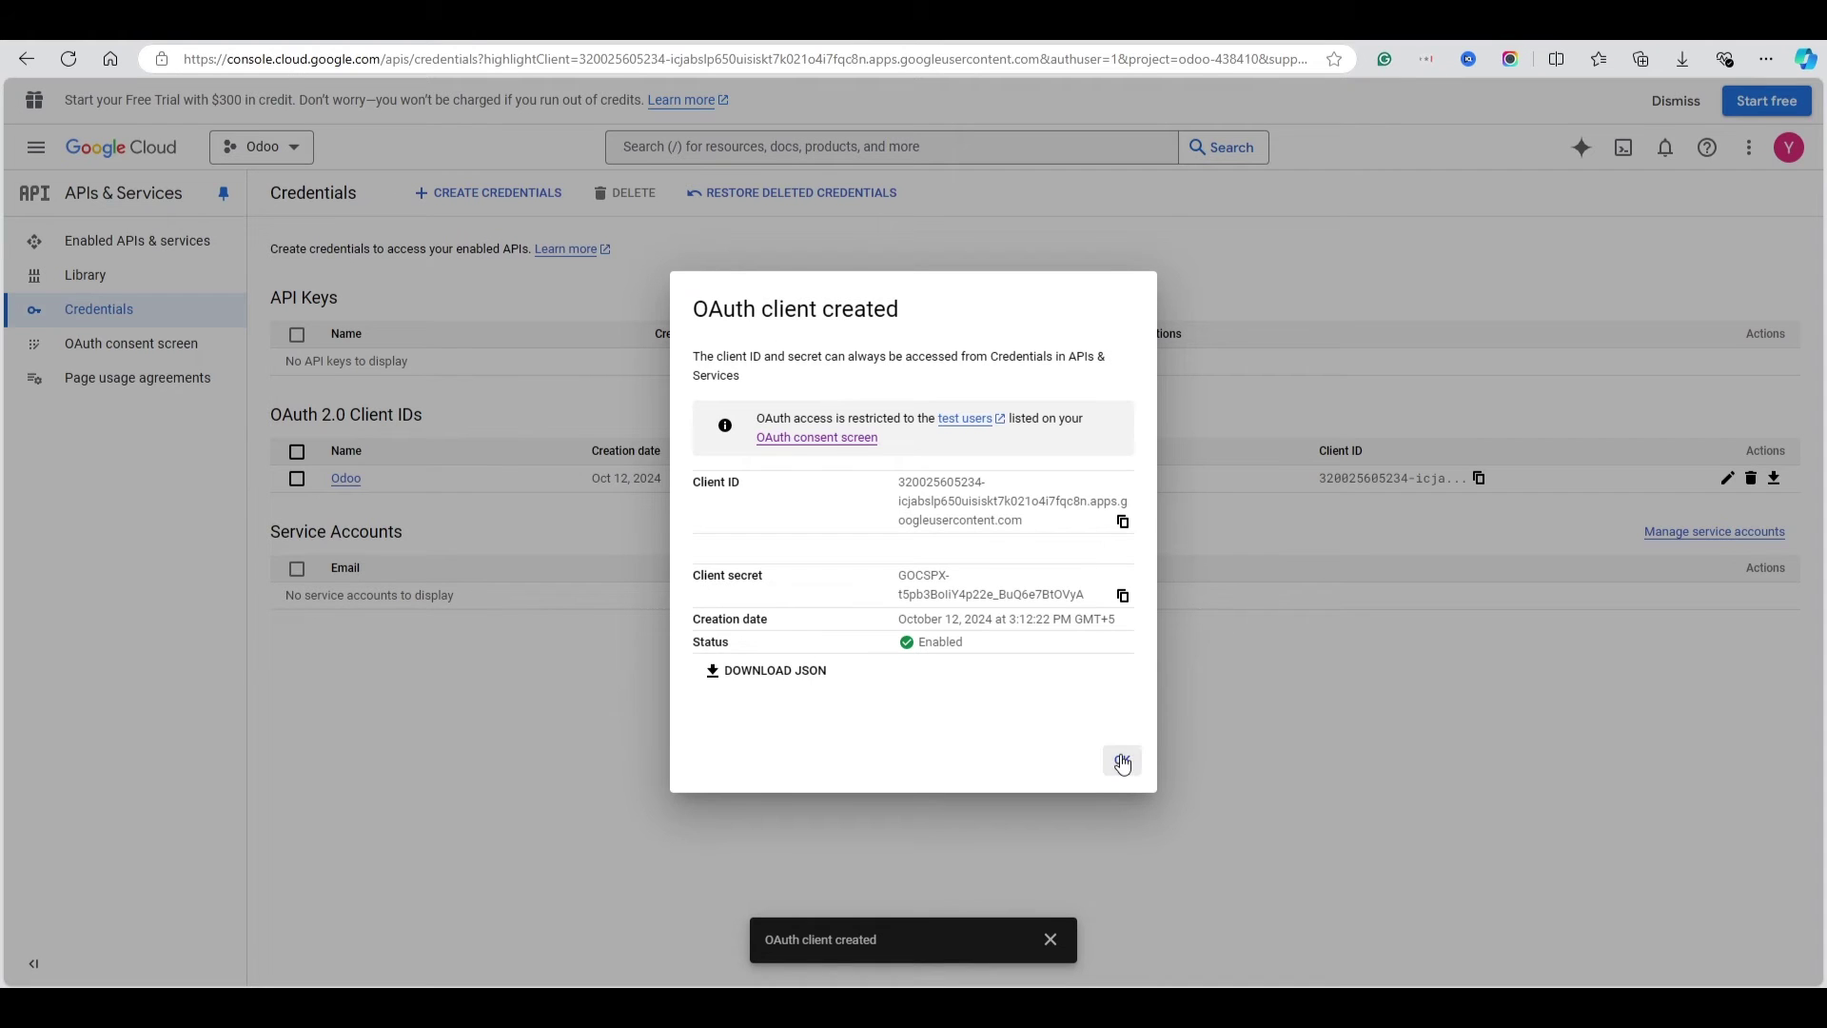
Add the Gmail address as an OAuth consent-screen test user (1/100) and retry the Gmail connection
click(1123, 762)
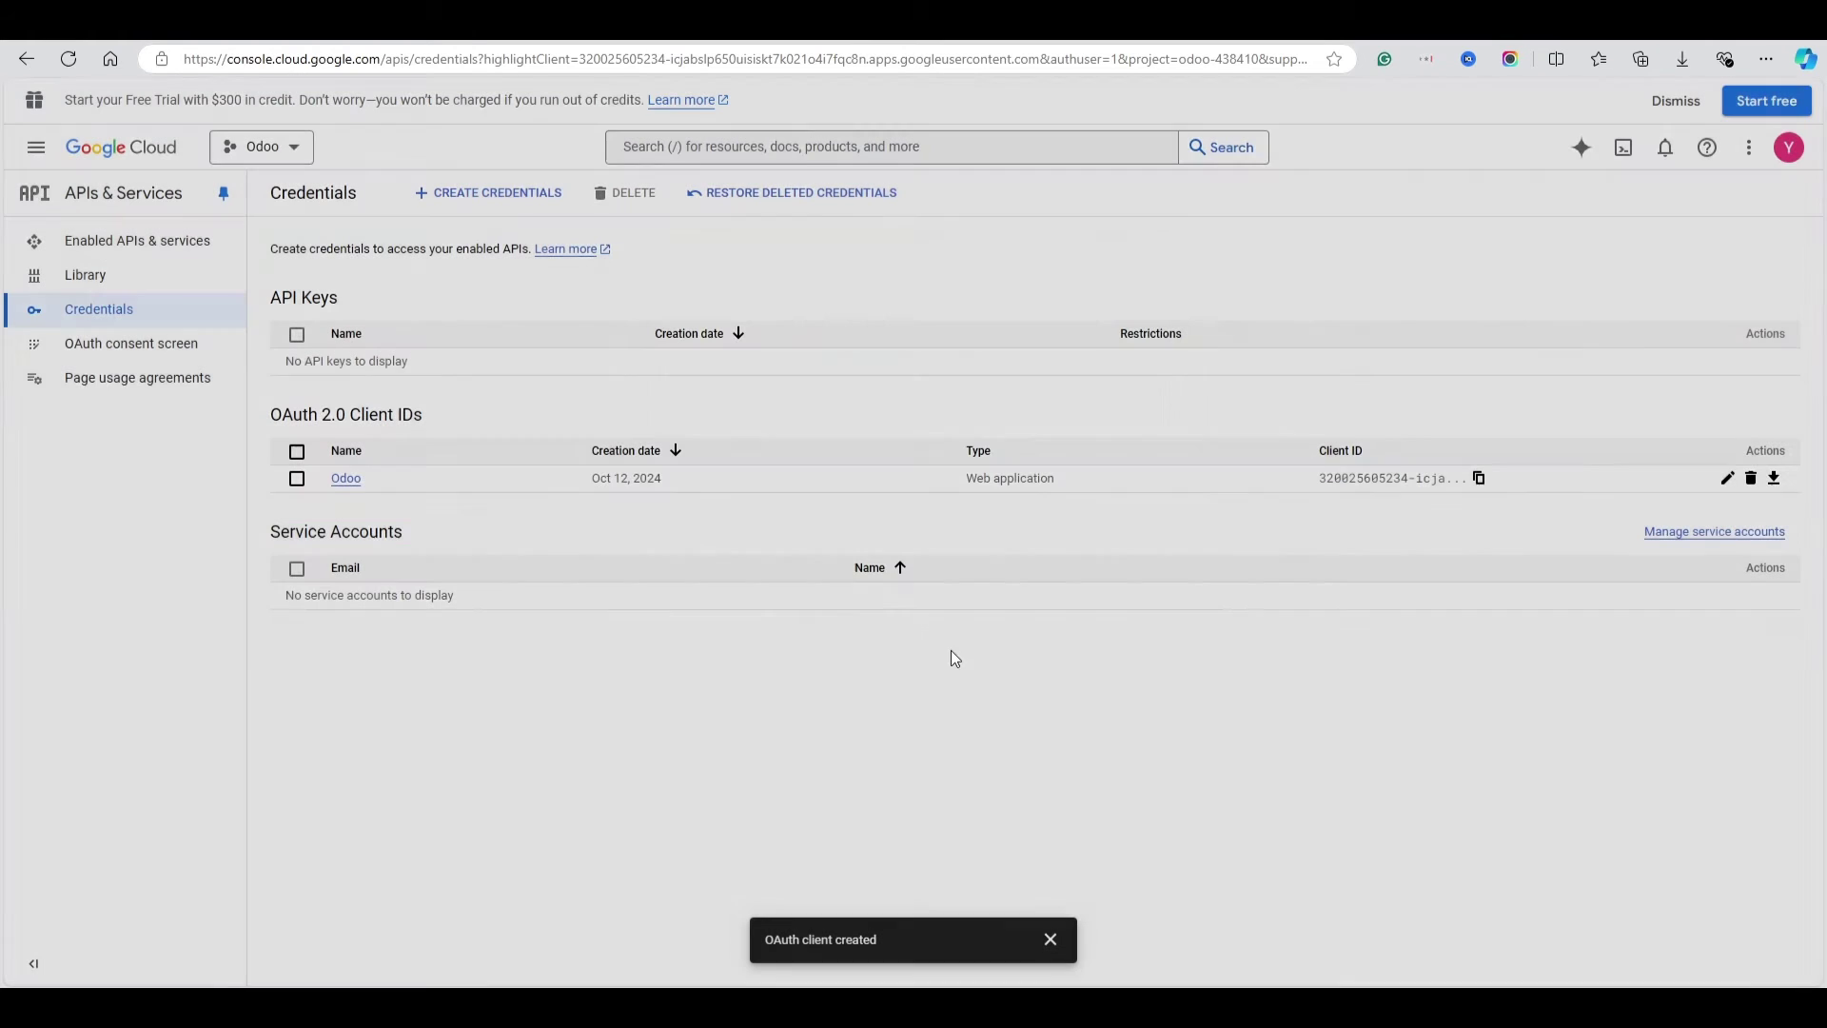
click(103, 348)
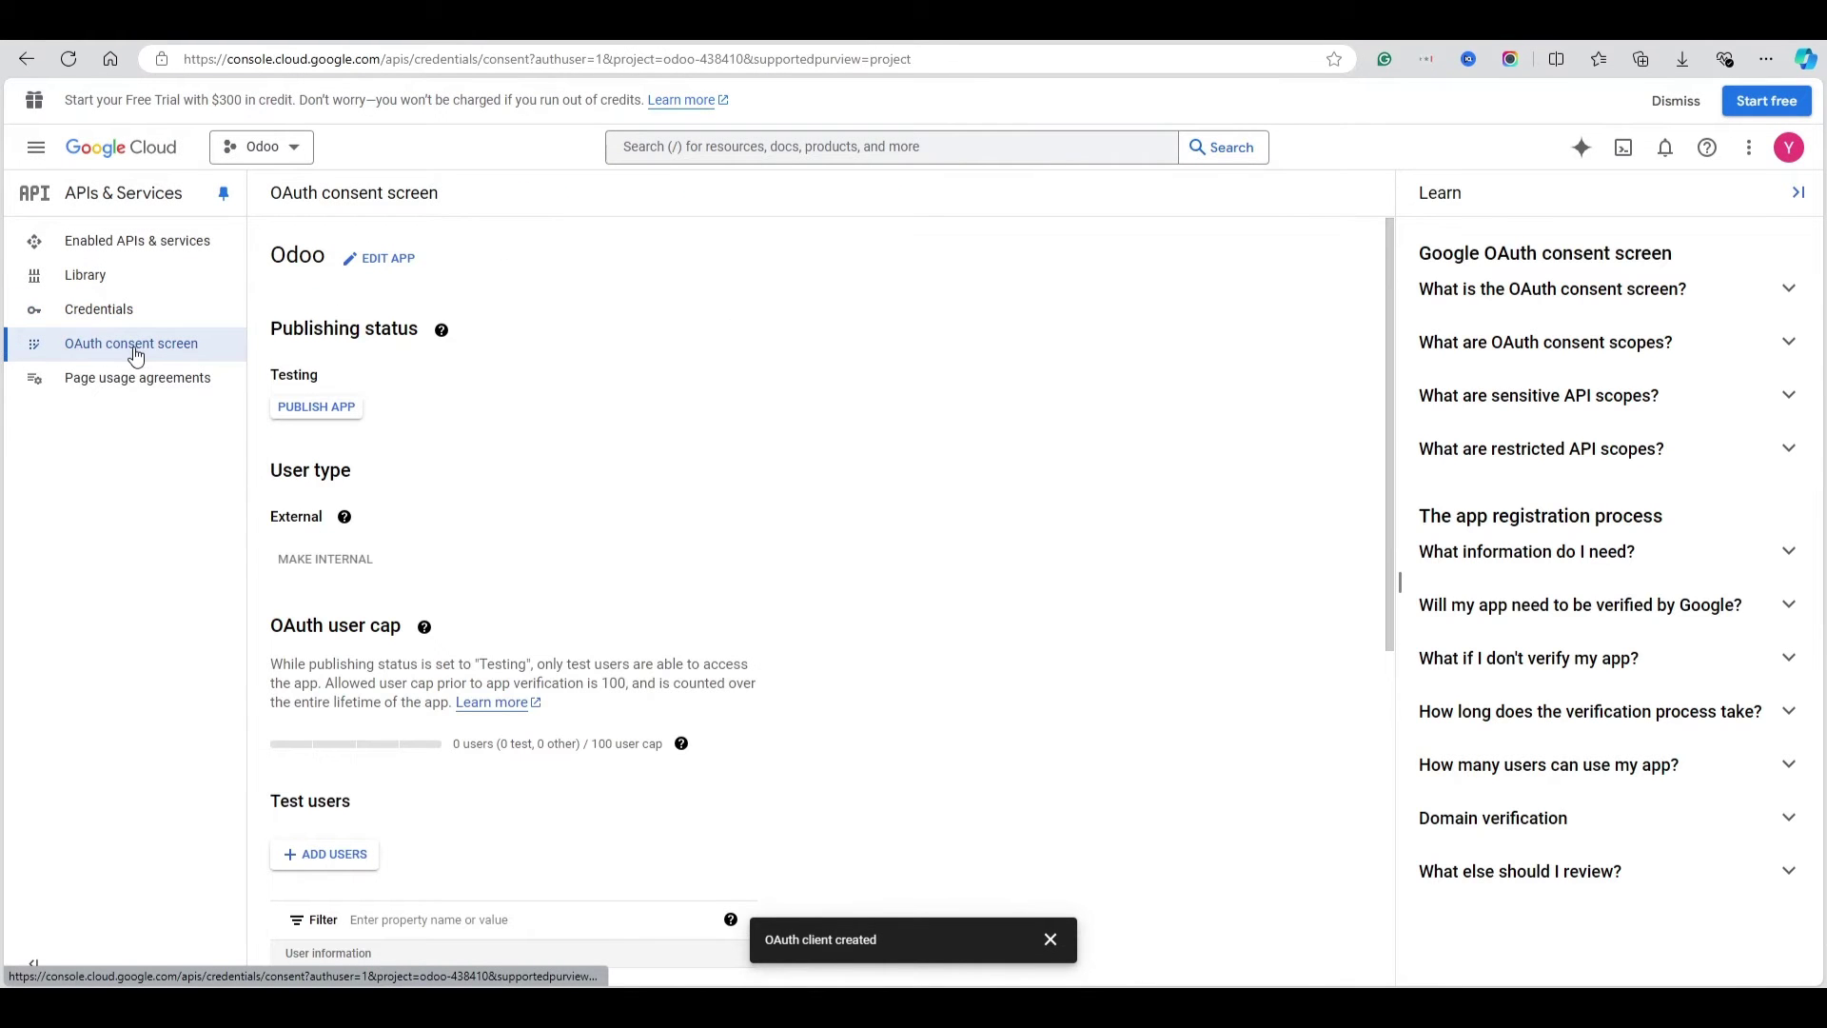
scroll(507, 436, down, 5)
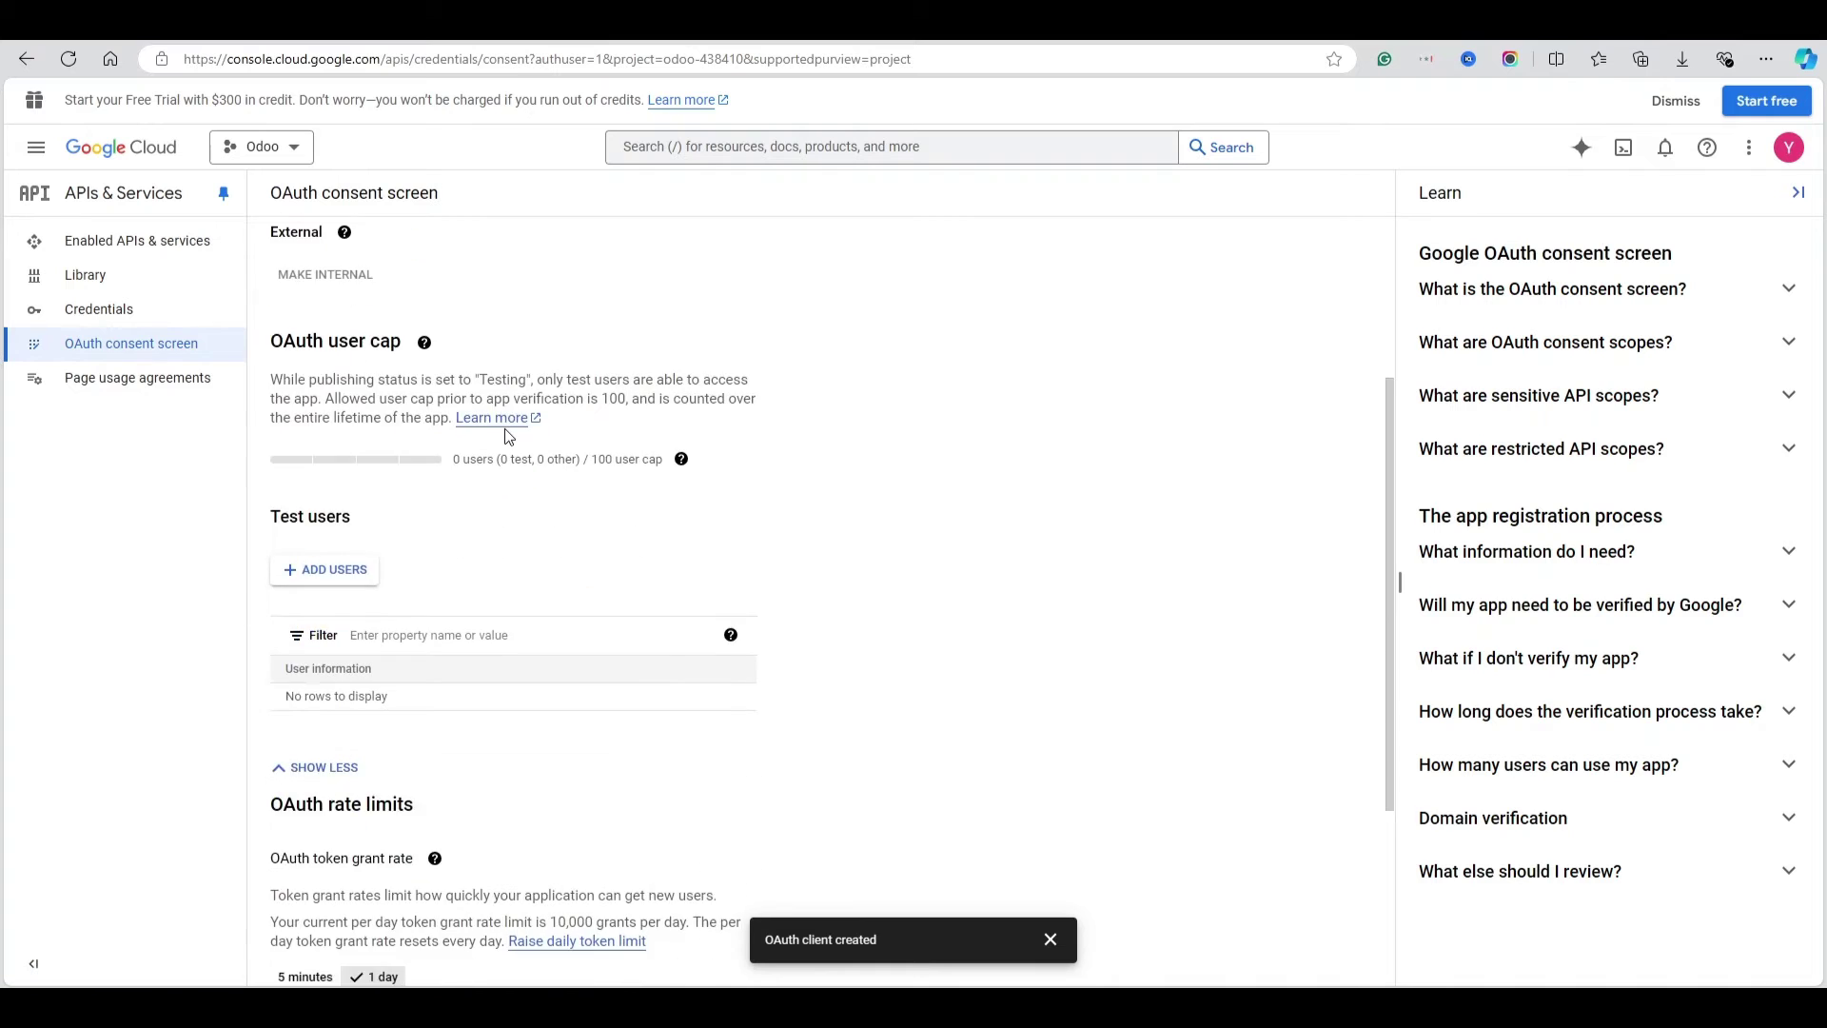
scroll(505, 436, up, 1)
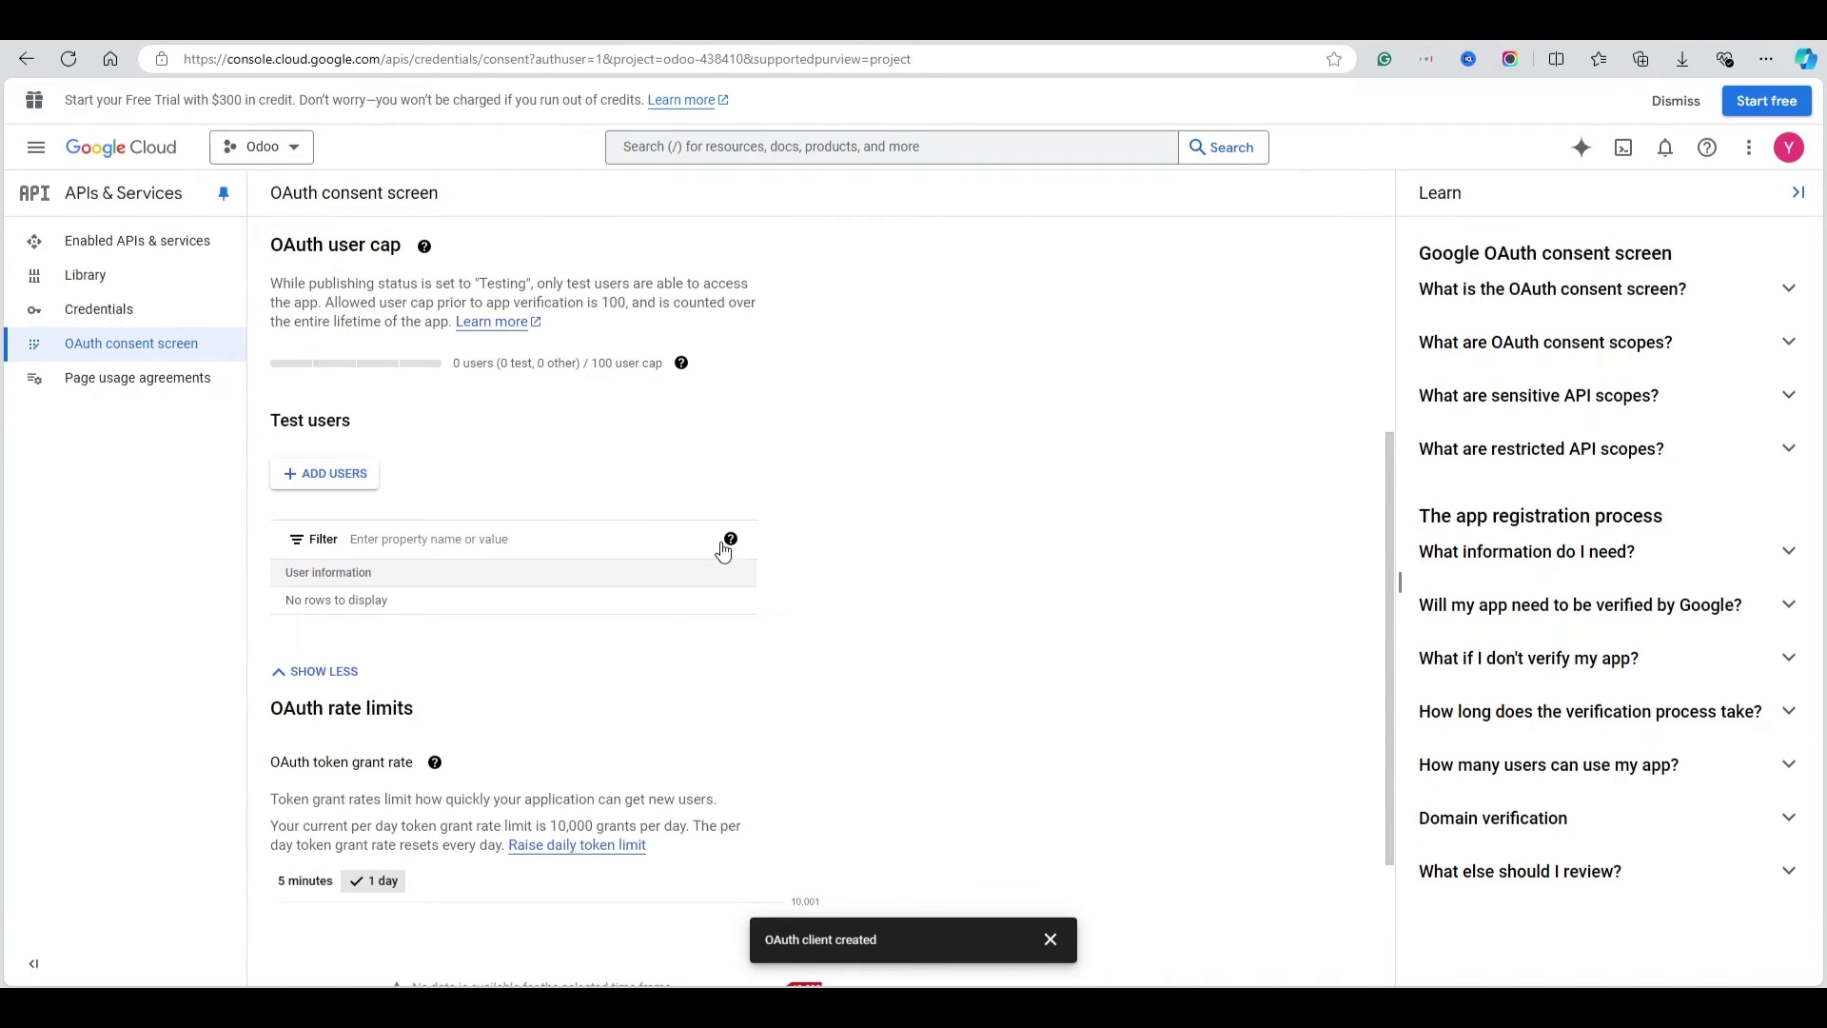
click(329, 473)
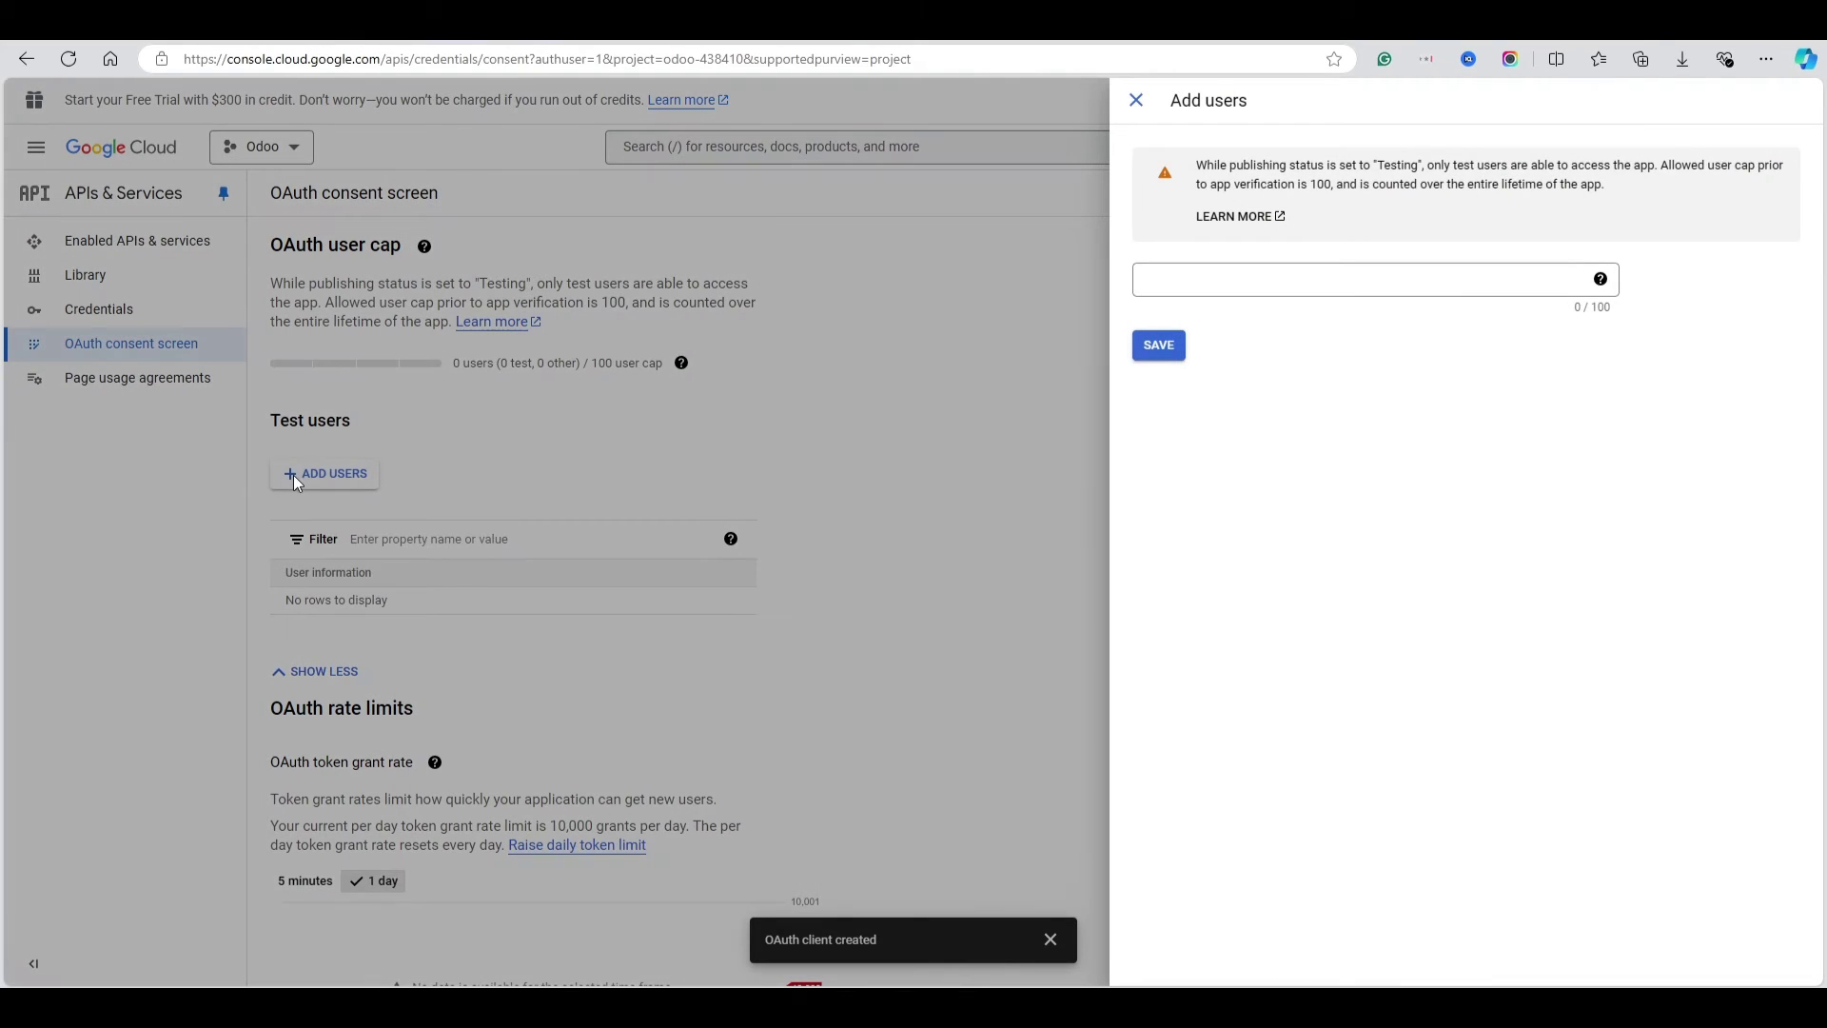
click(1253, 283)
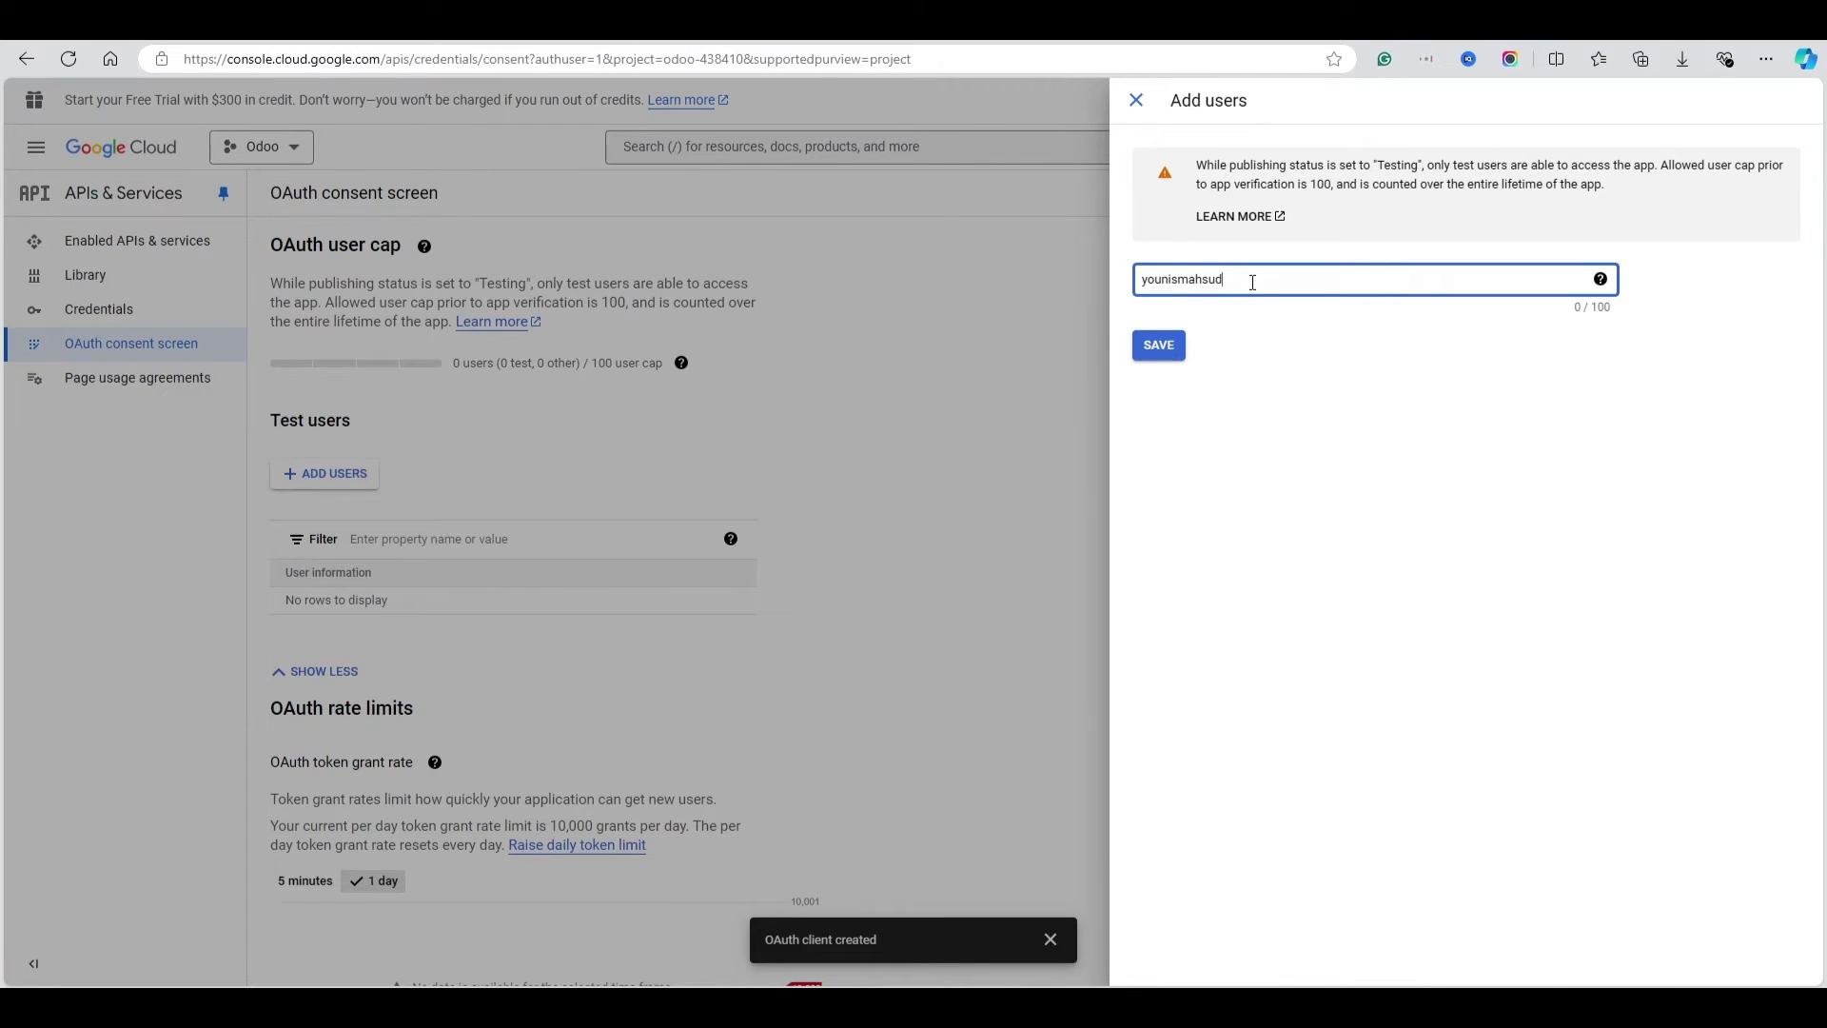
click(1160, 350)
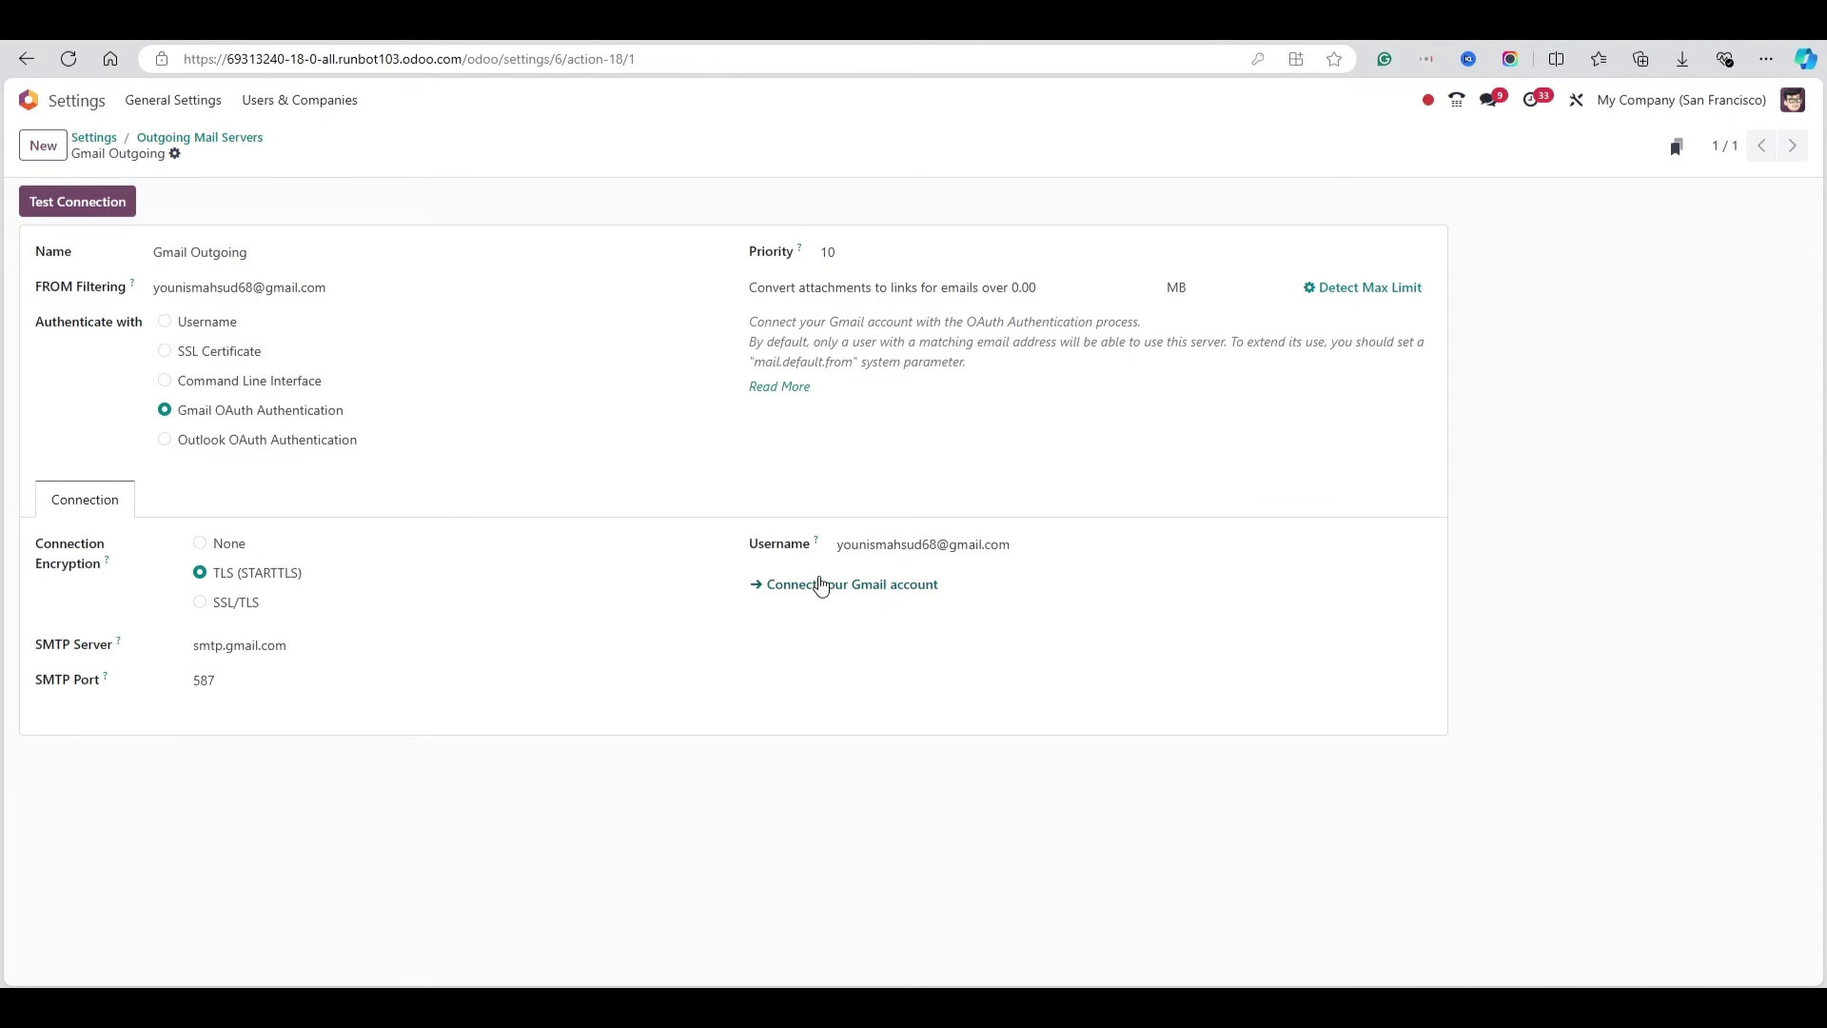
click(820, 584)
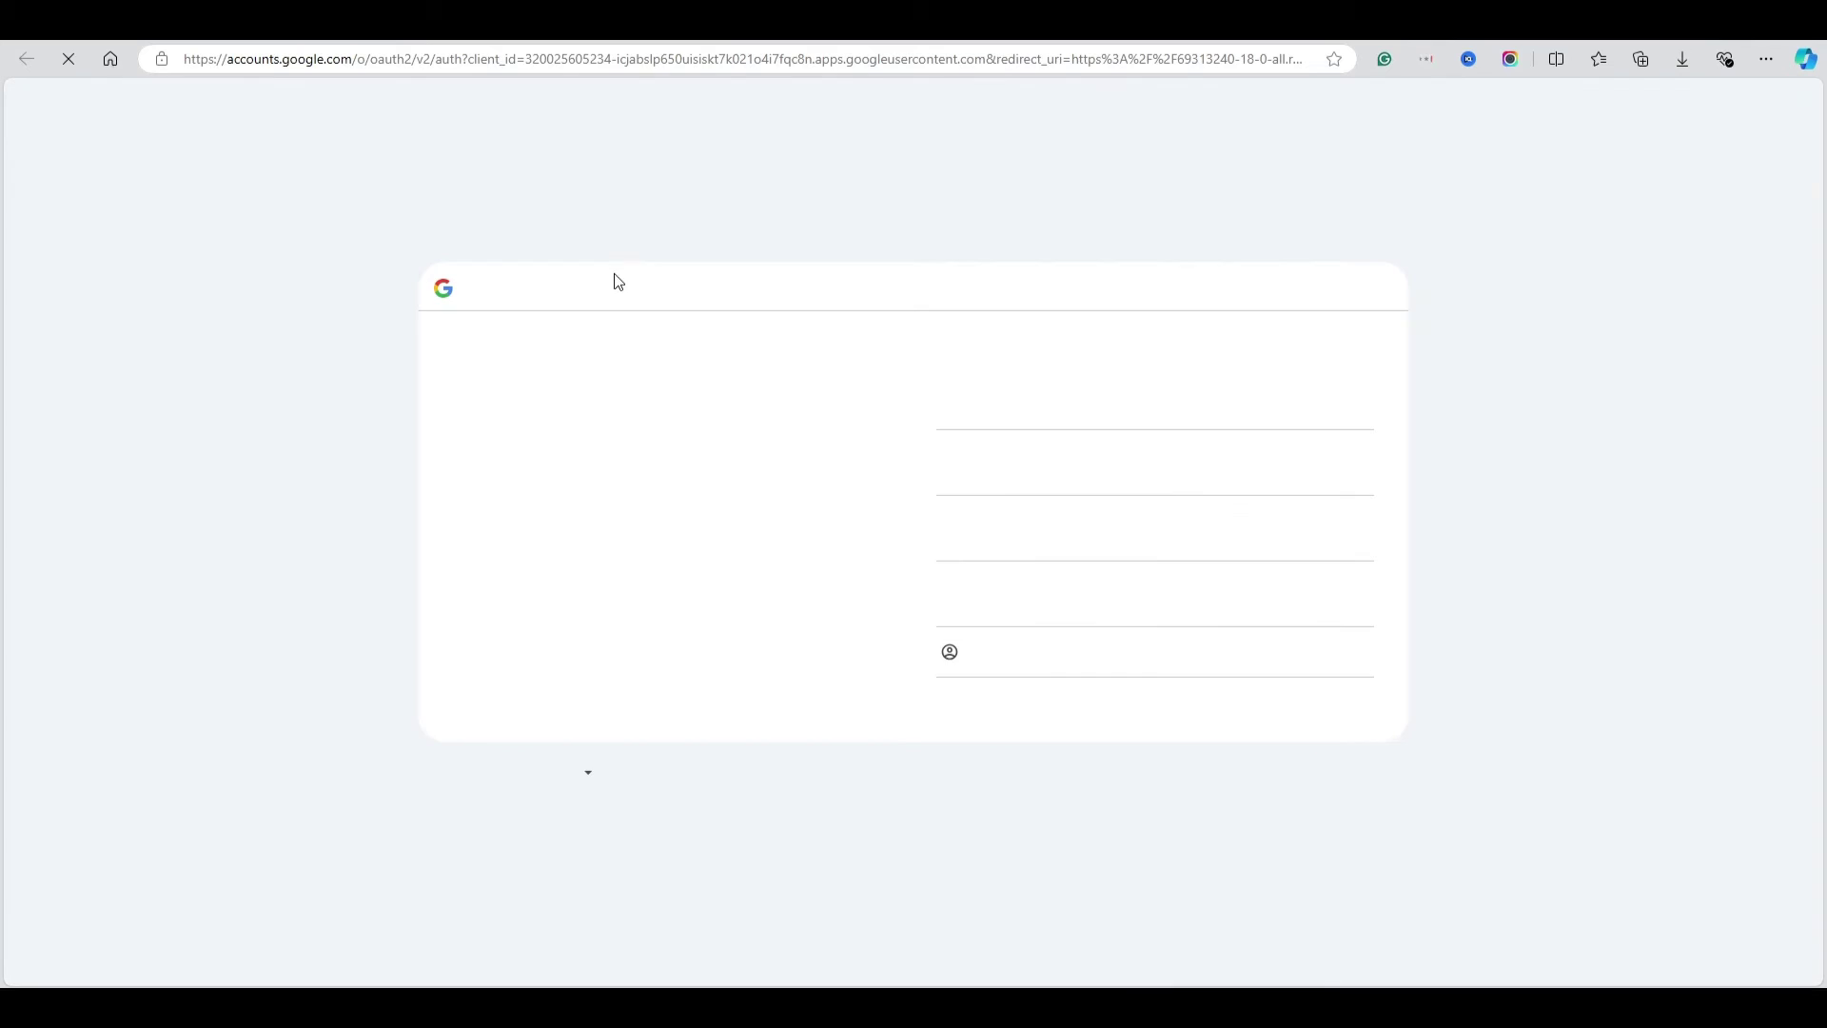
Pick the Gmail account, continue past the unverified-app warning, and allow odoo.com access
click(1046, 474)
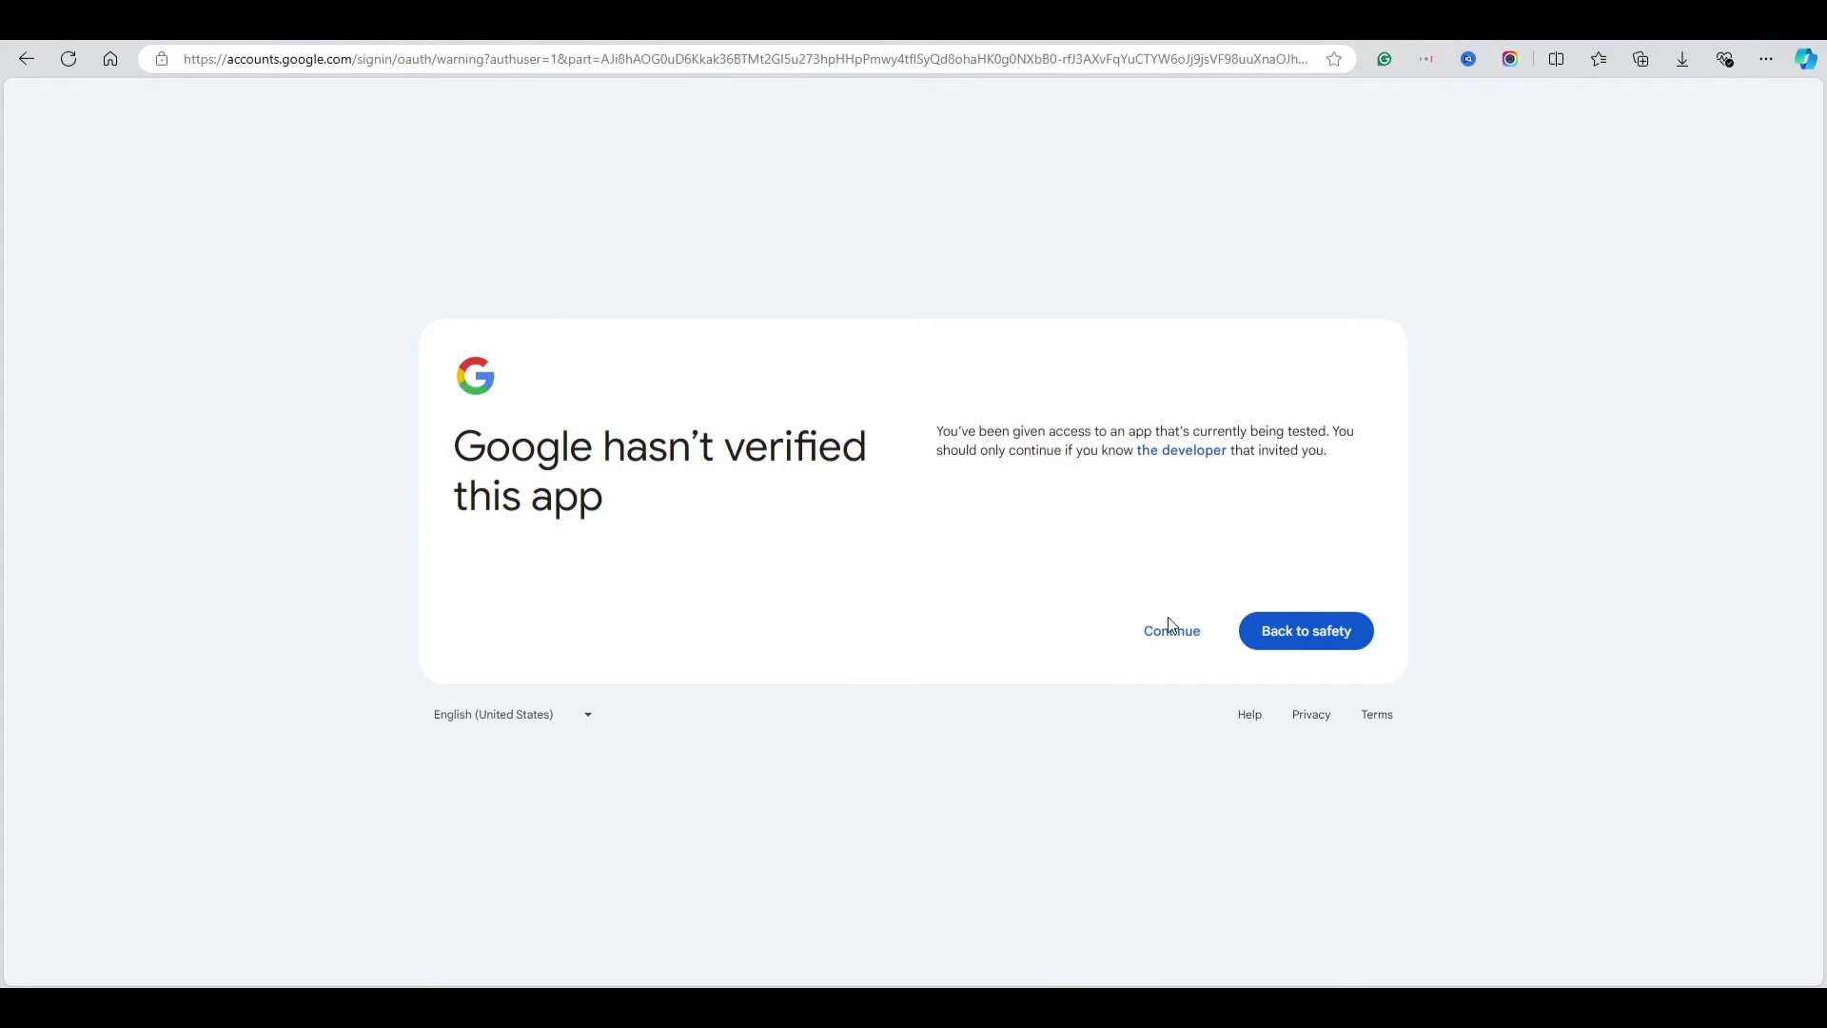
click(1180, 634)
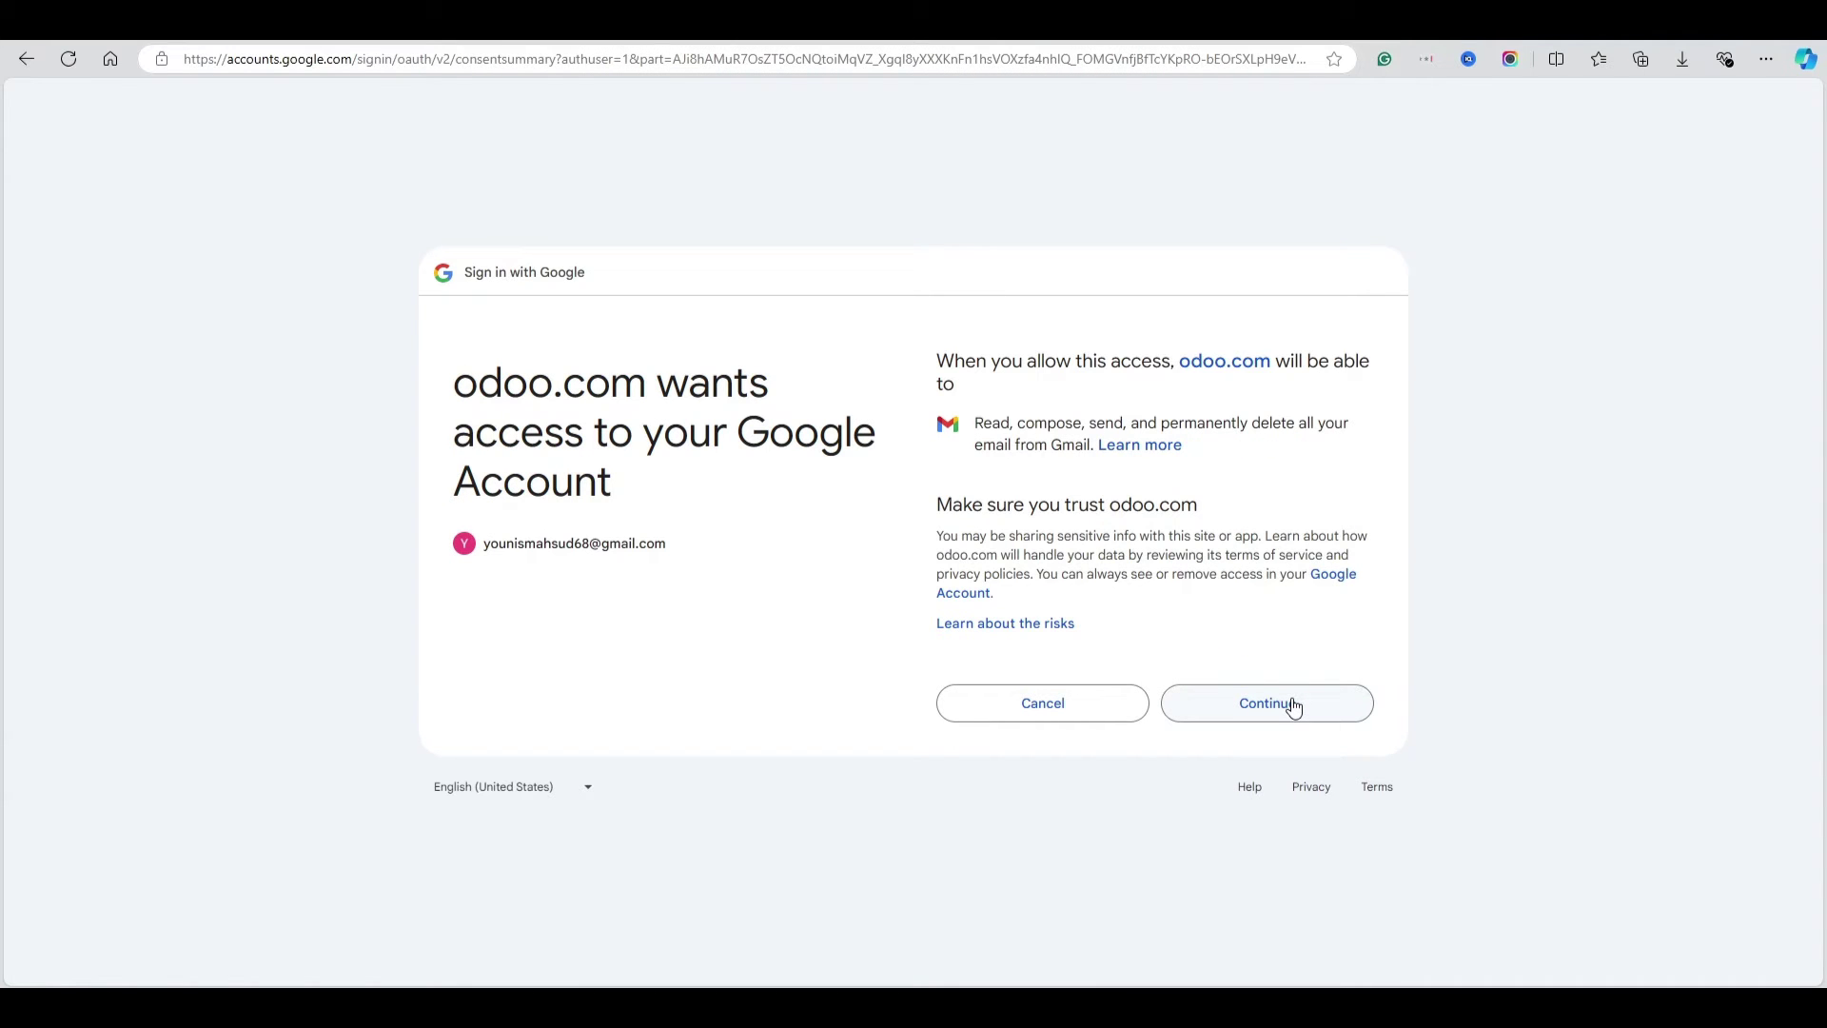
click(1294, 704)
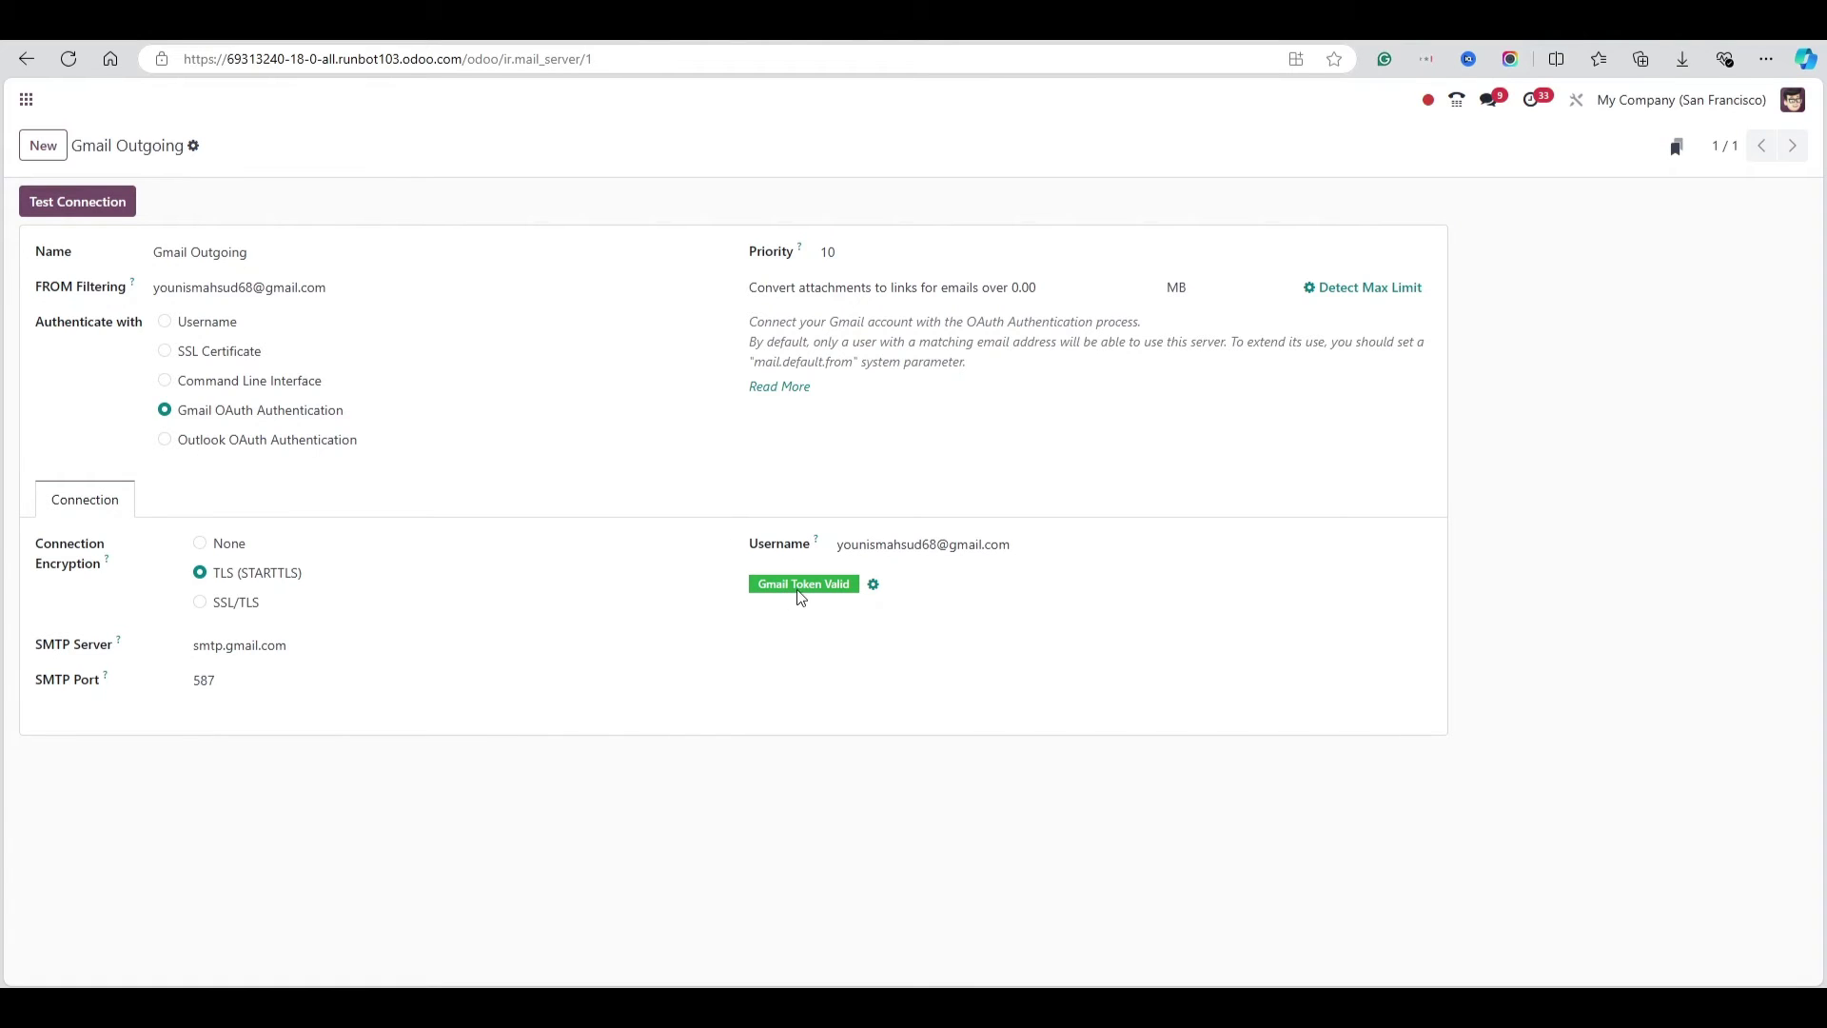
Run Test Connection on the Gmail Outgoing server, confirm it succeeds, and return to the app menu
click(872, 586)
click(66, 197)
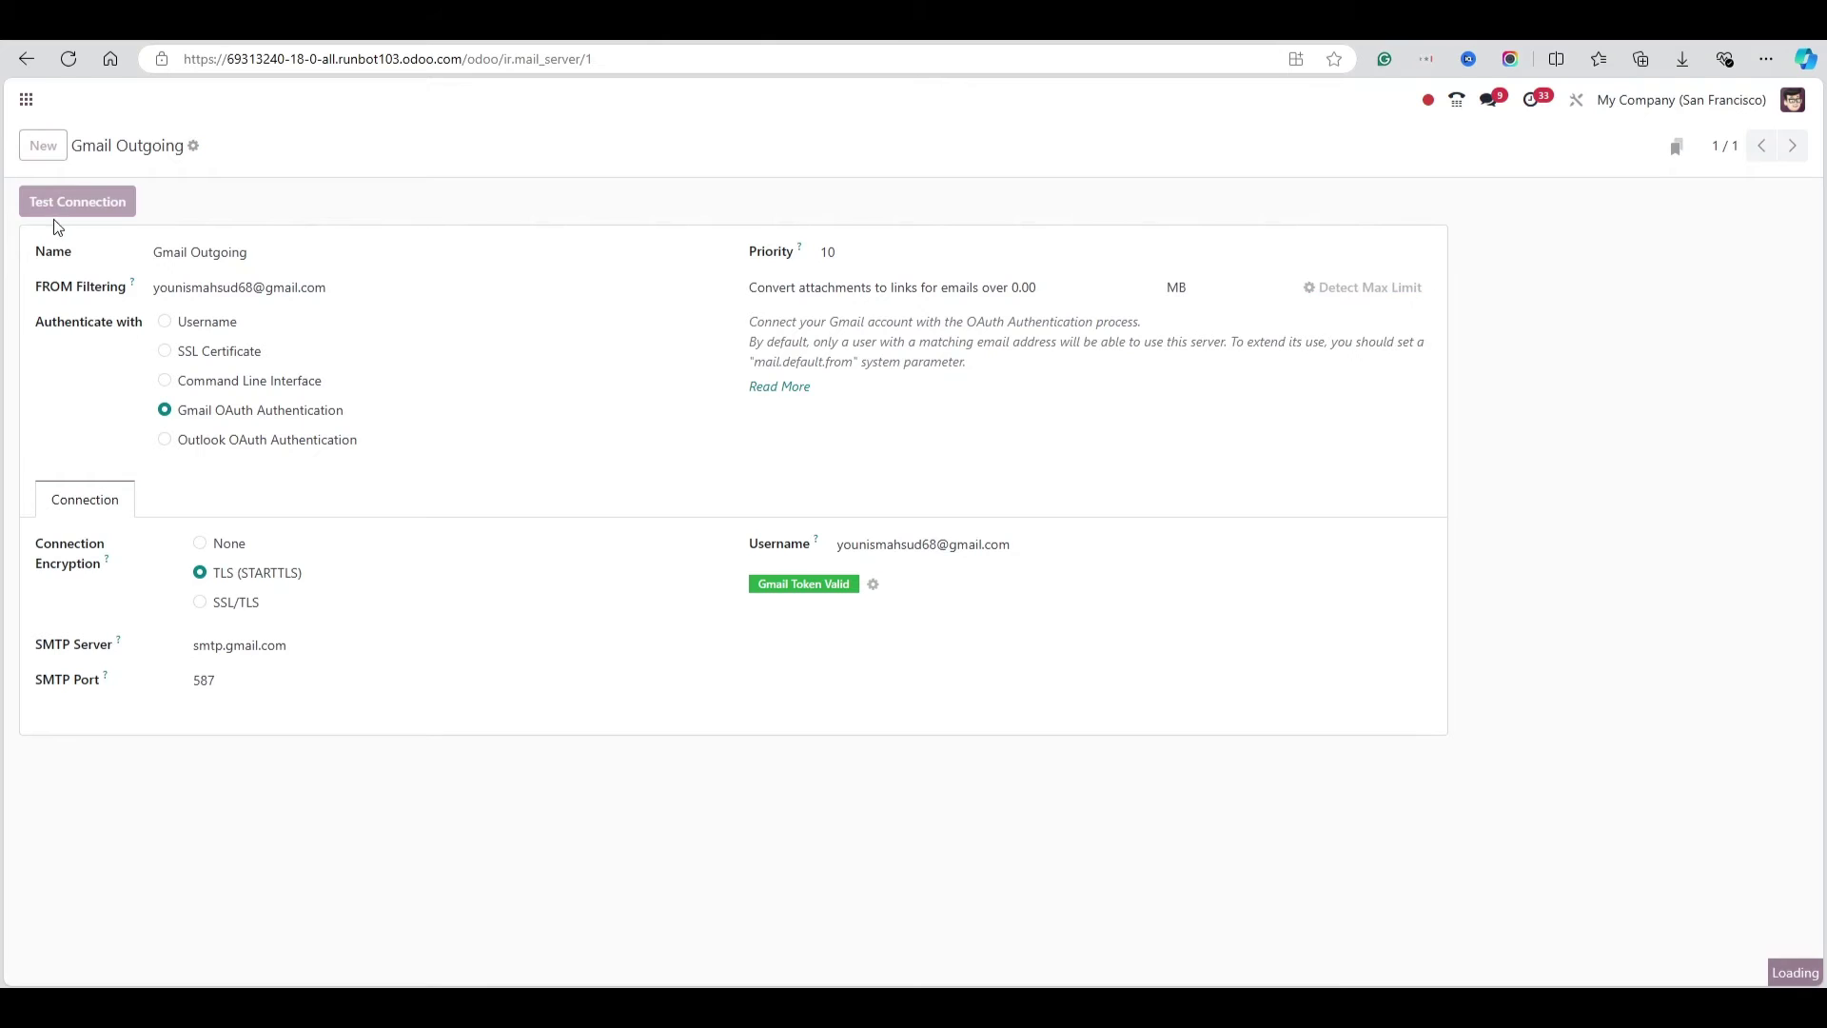
triple_click(1557, 155)
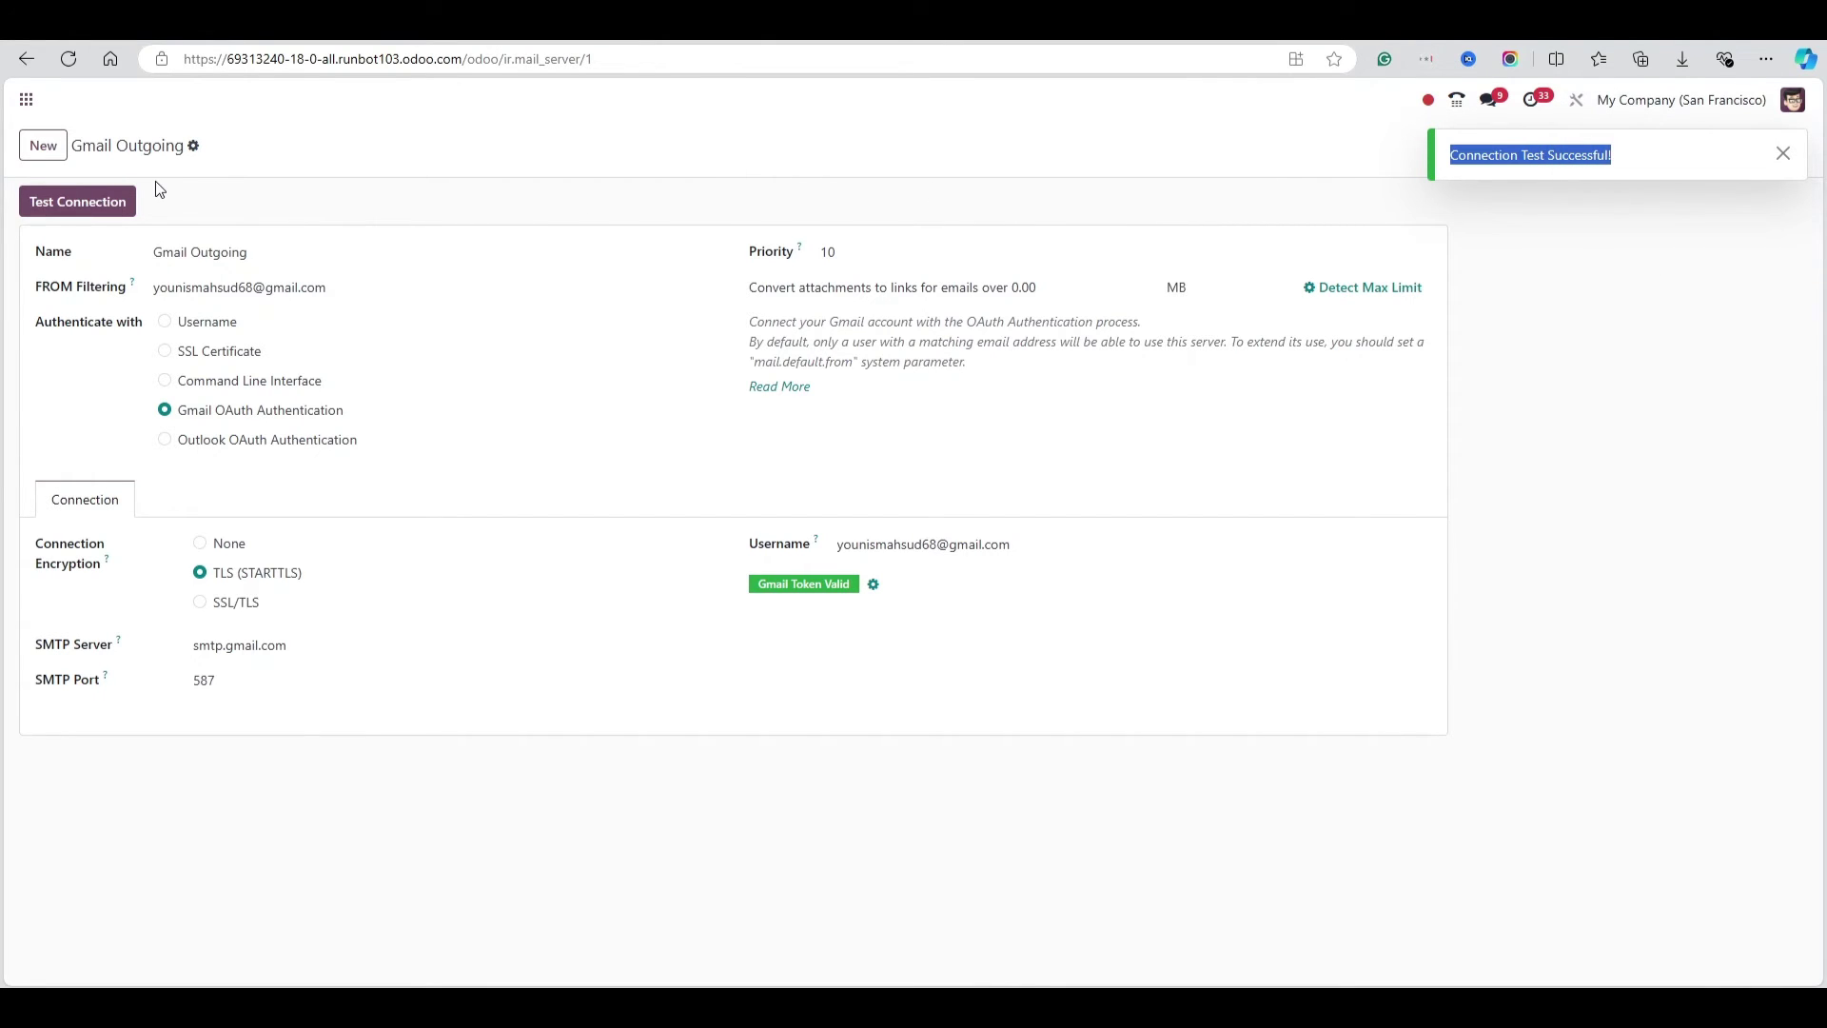
click(23, 105)
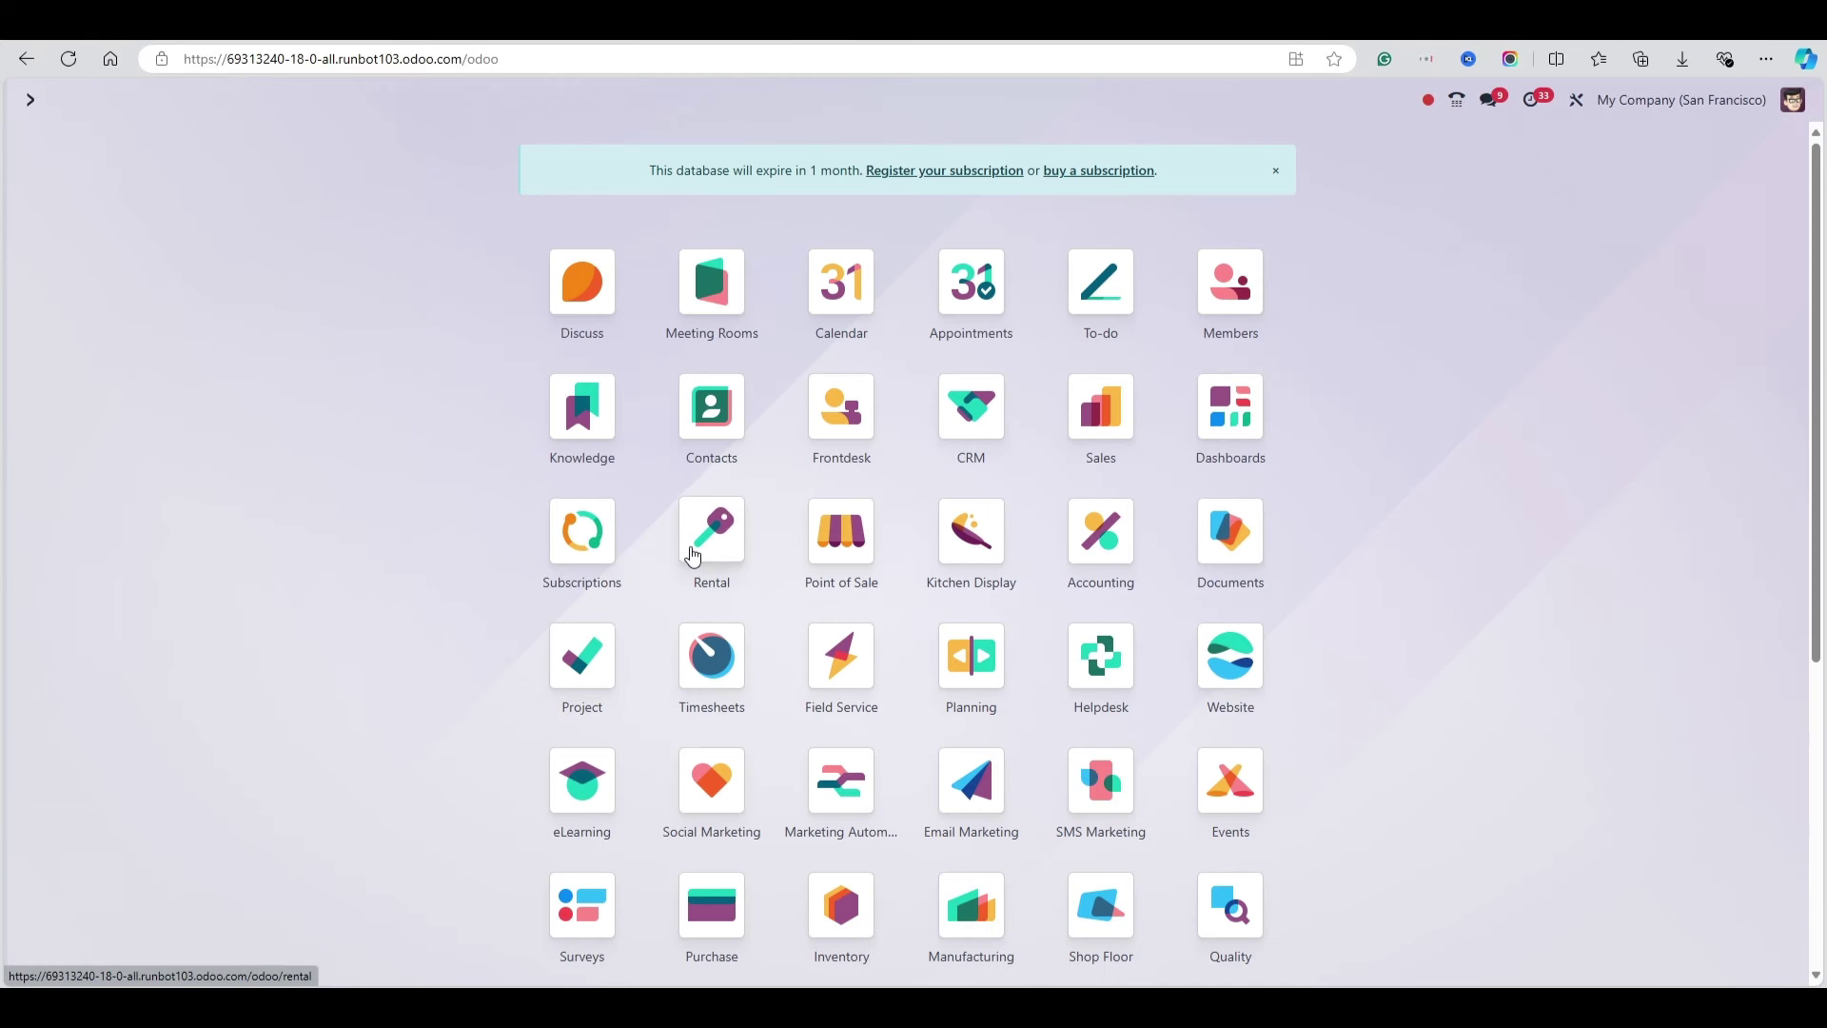
scroll(809, 518, down, 2)
scroll(809, 517, up, 2)
Create and save a new contact with the person's name and Gmail e-mail address
click(711, 411)
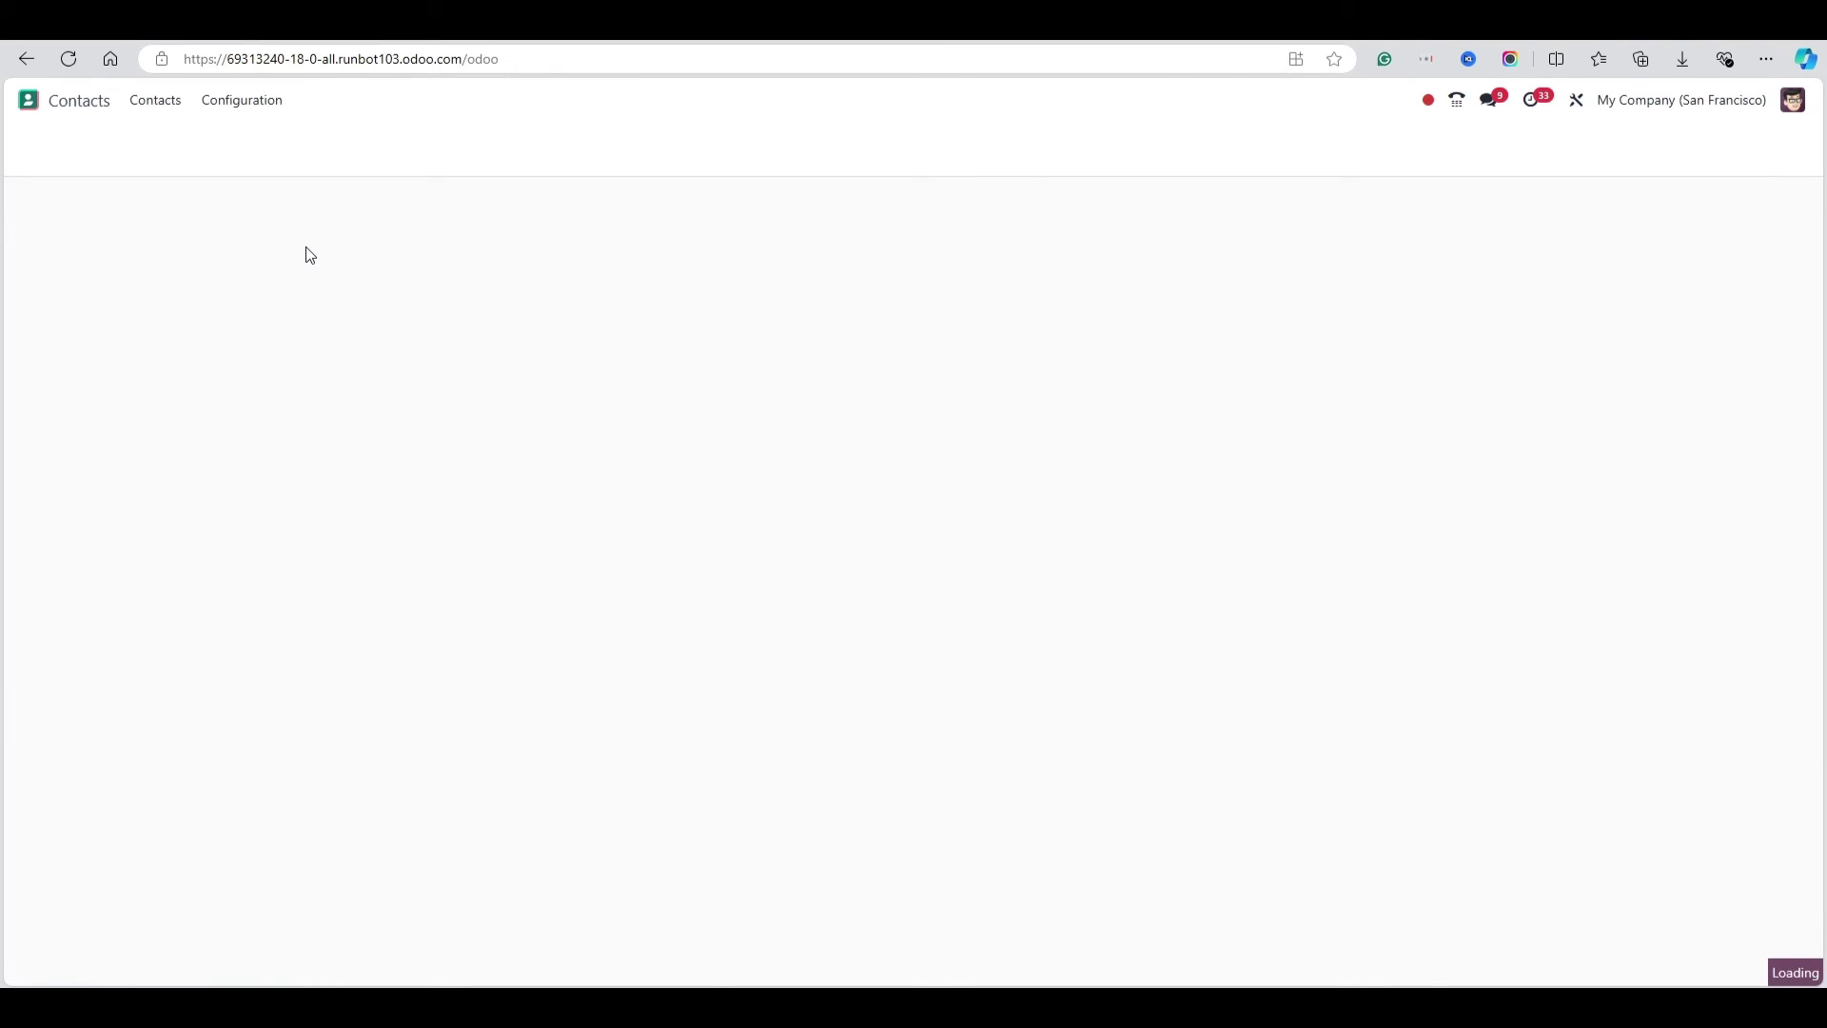
click(43, 145)
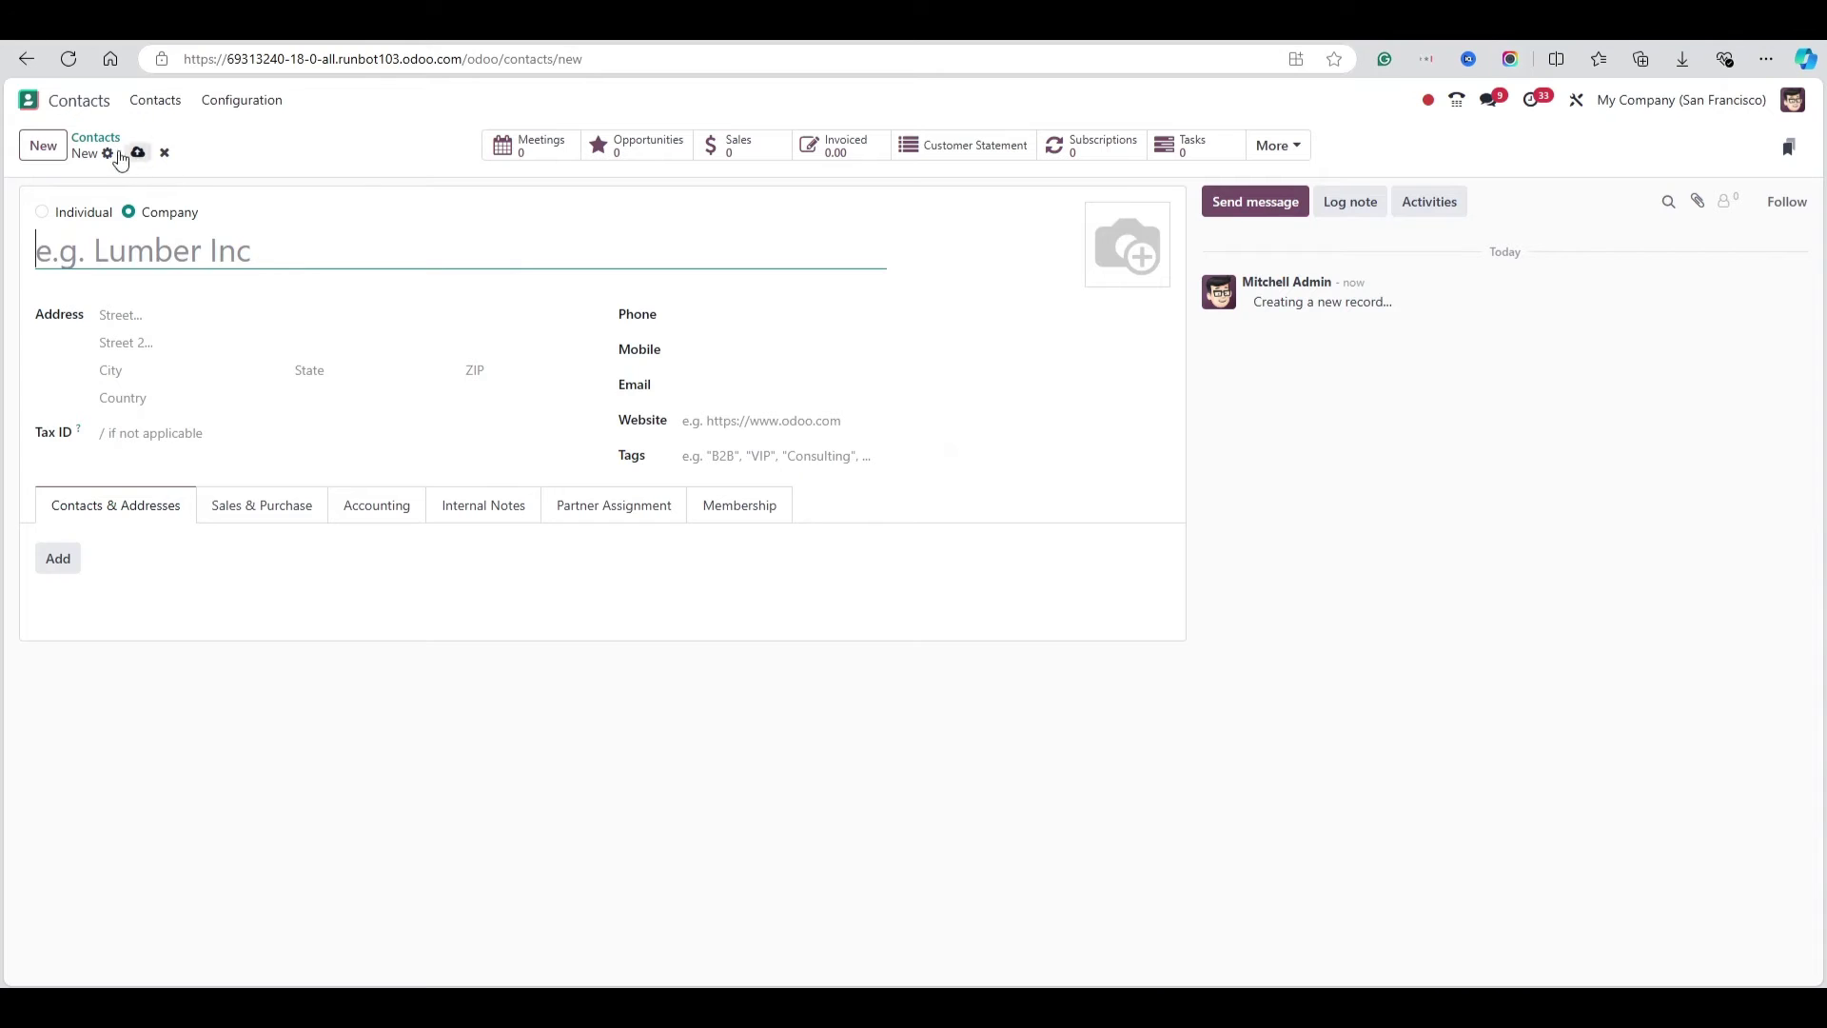
text(Younis)
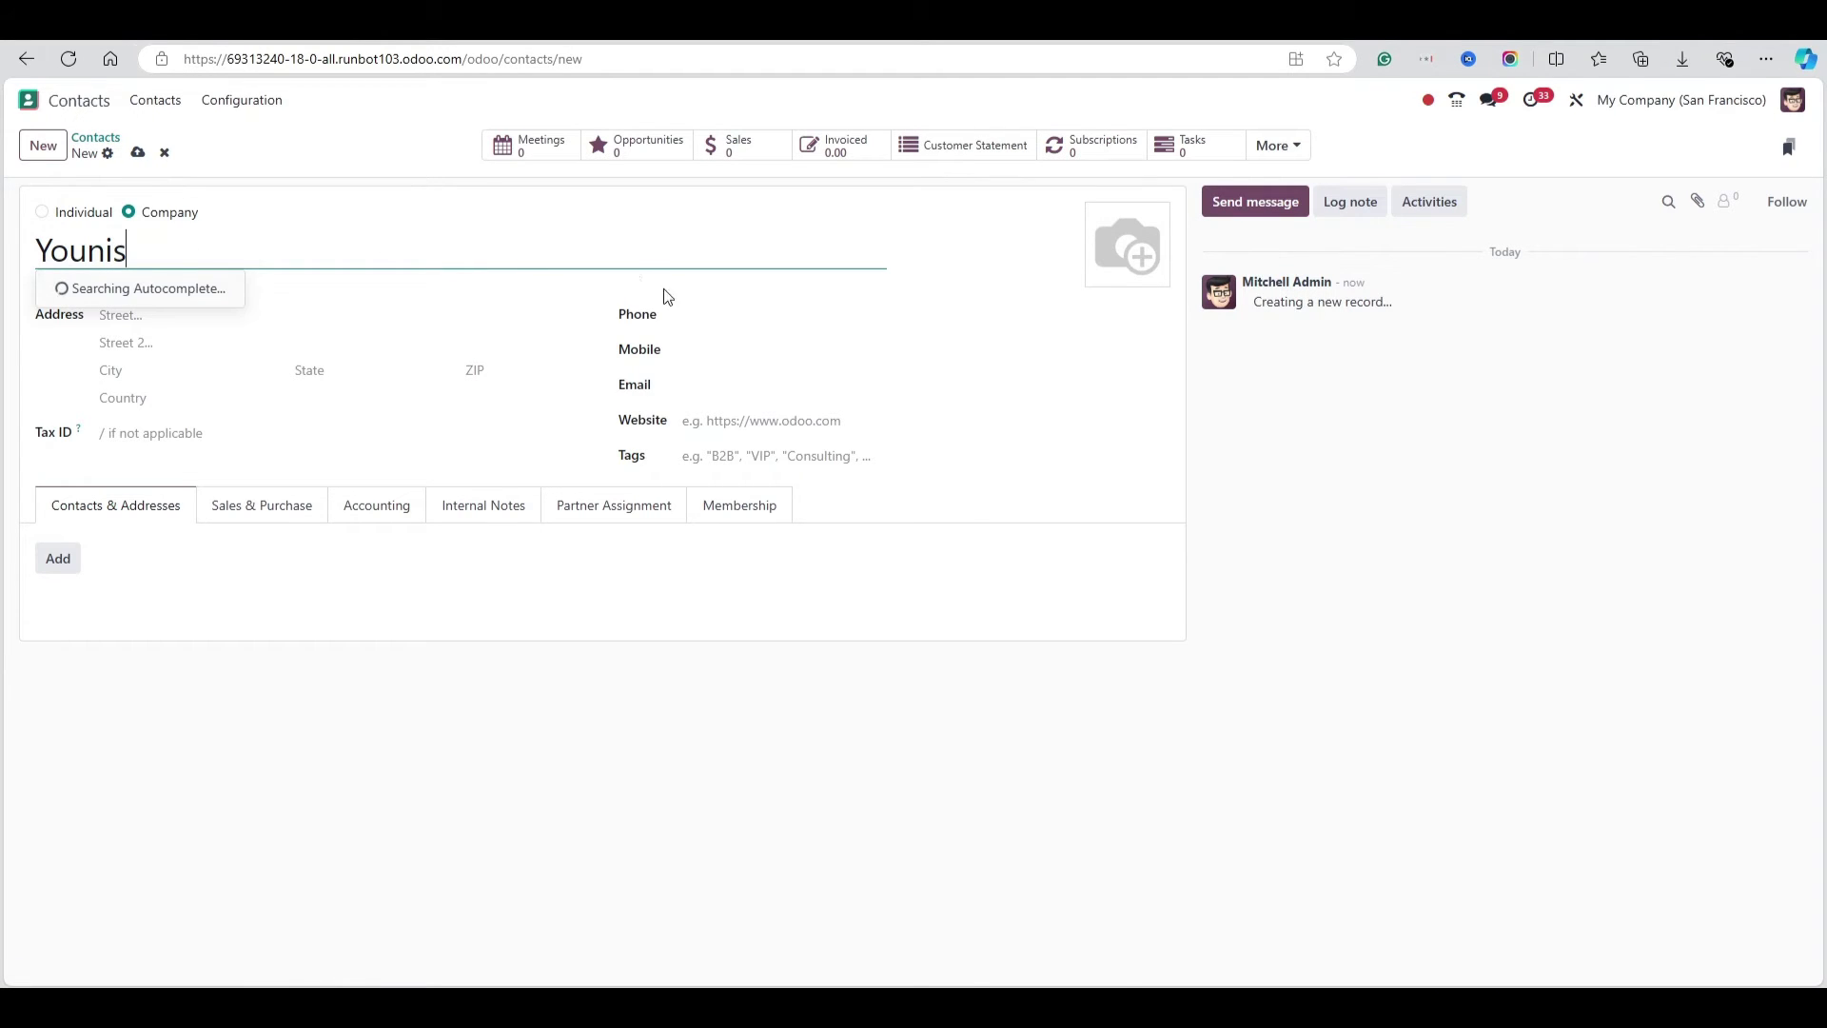
click(723, 388)
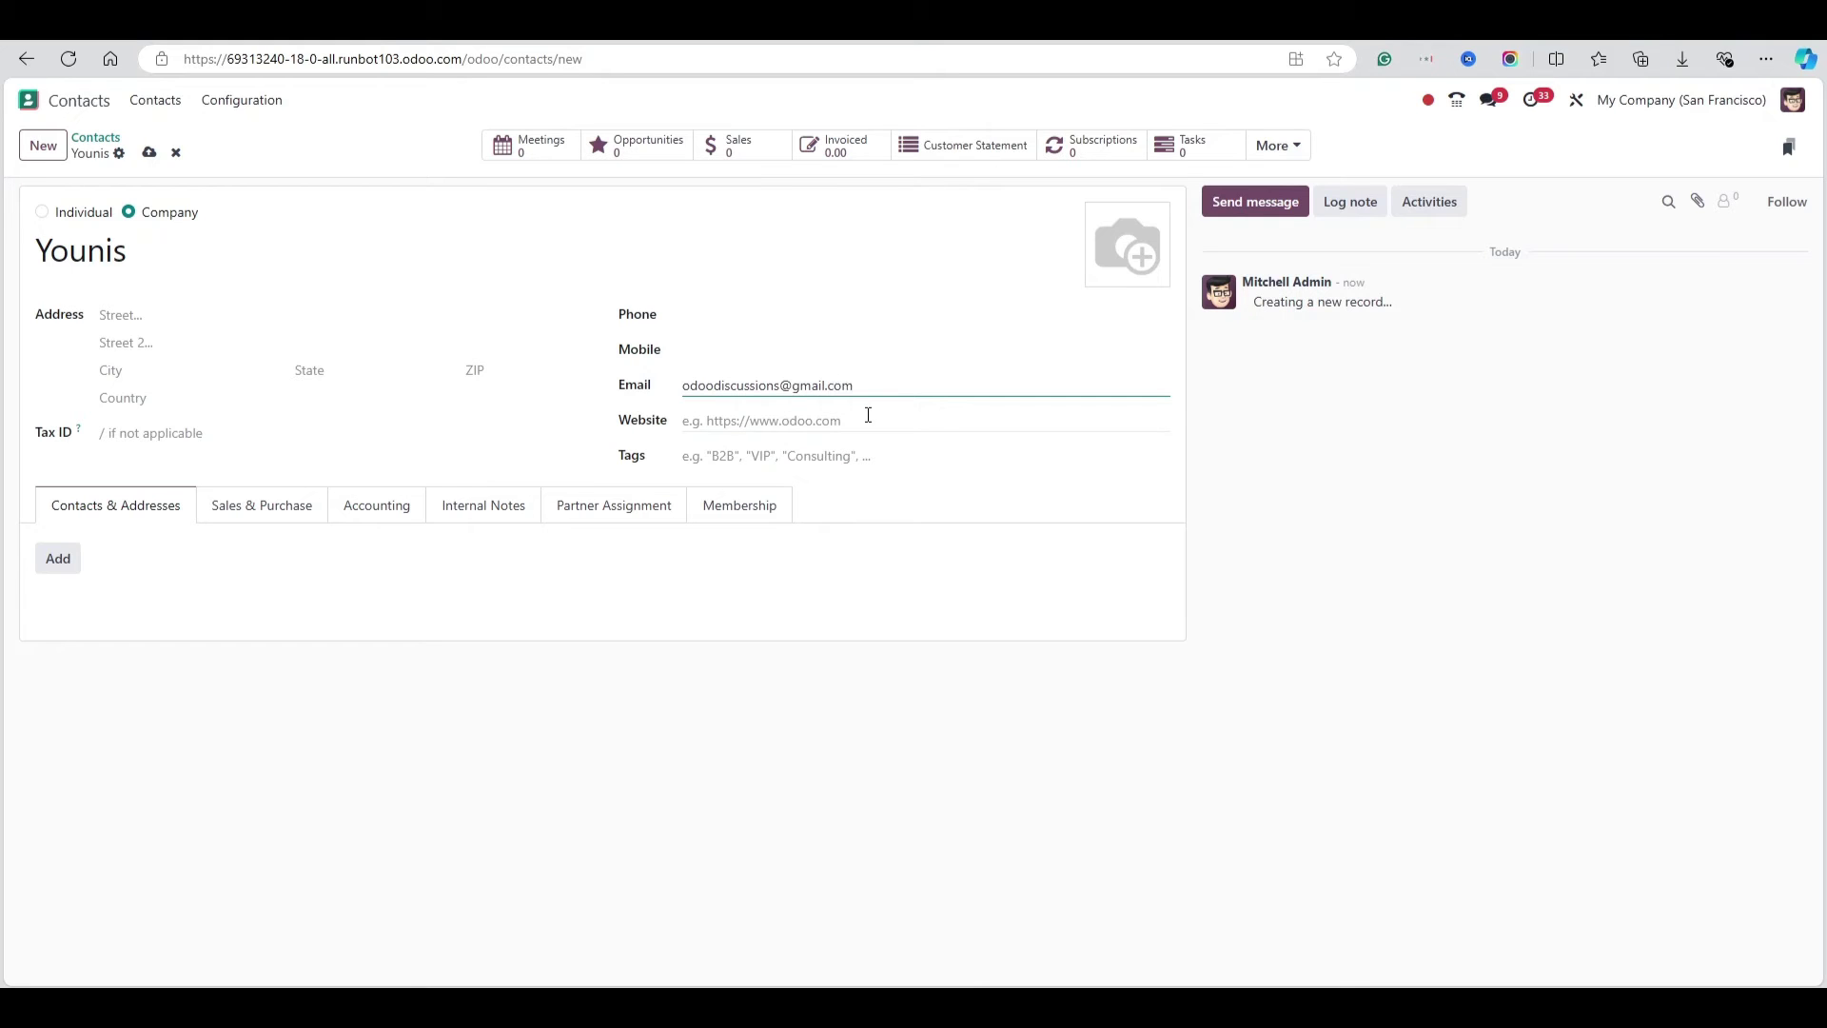
click(150, 153)
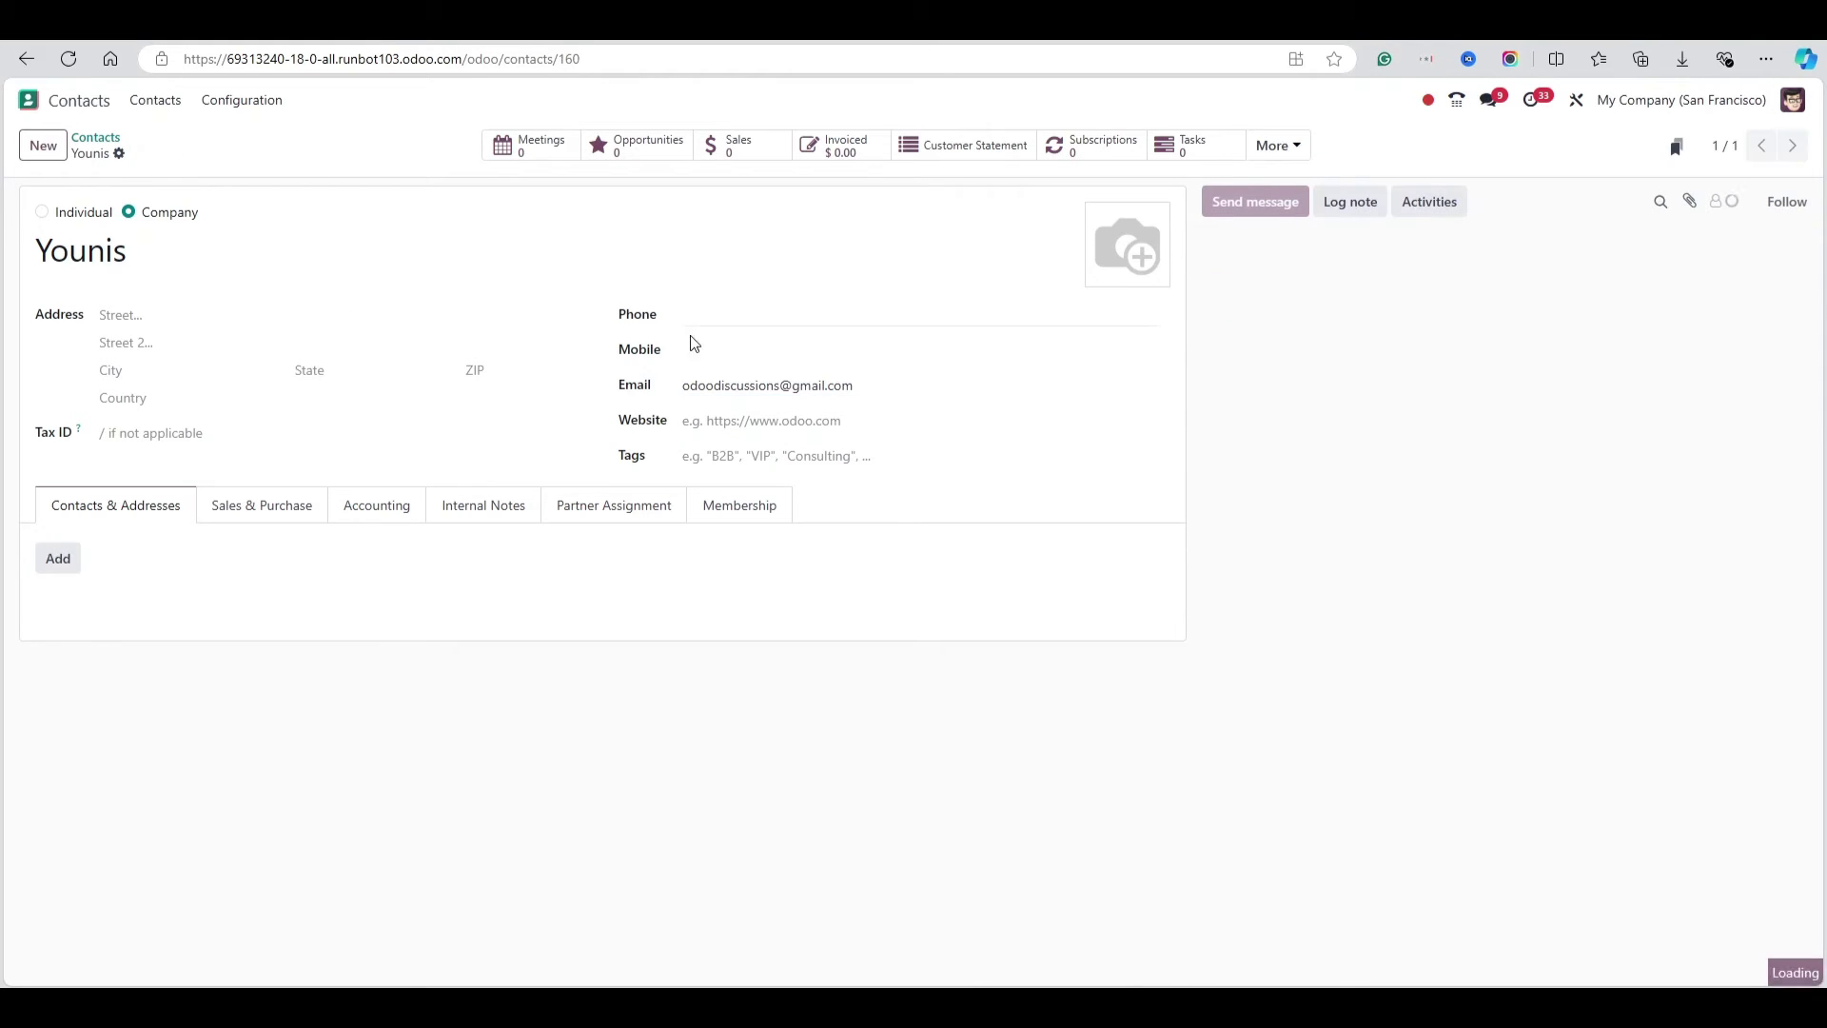
Send the chatter message 'TESTING OUTGOING' to the new contact and check its recipient
click(1256, 204)
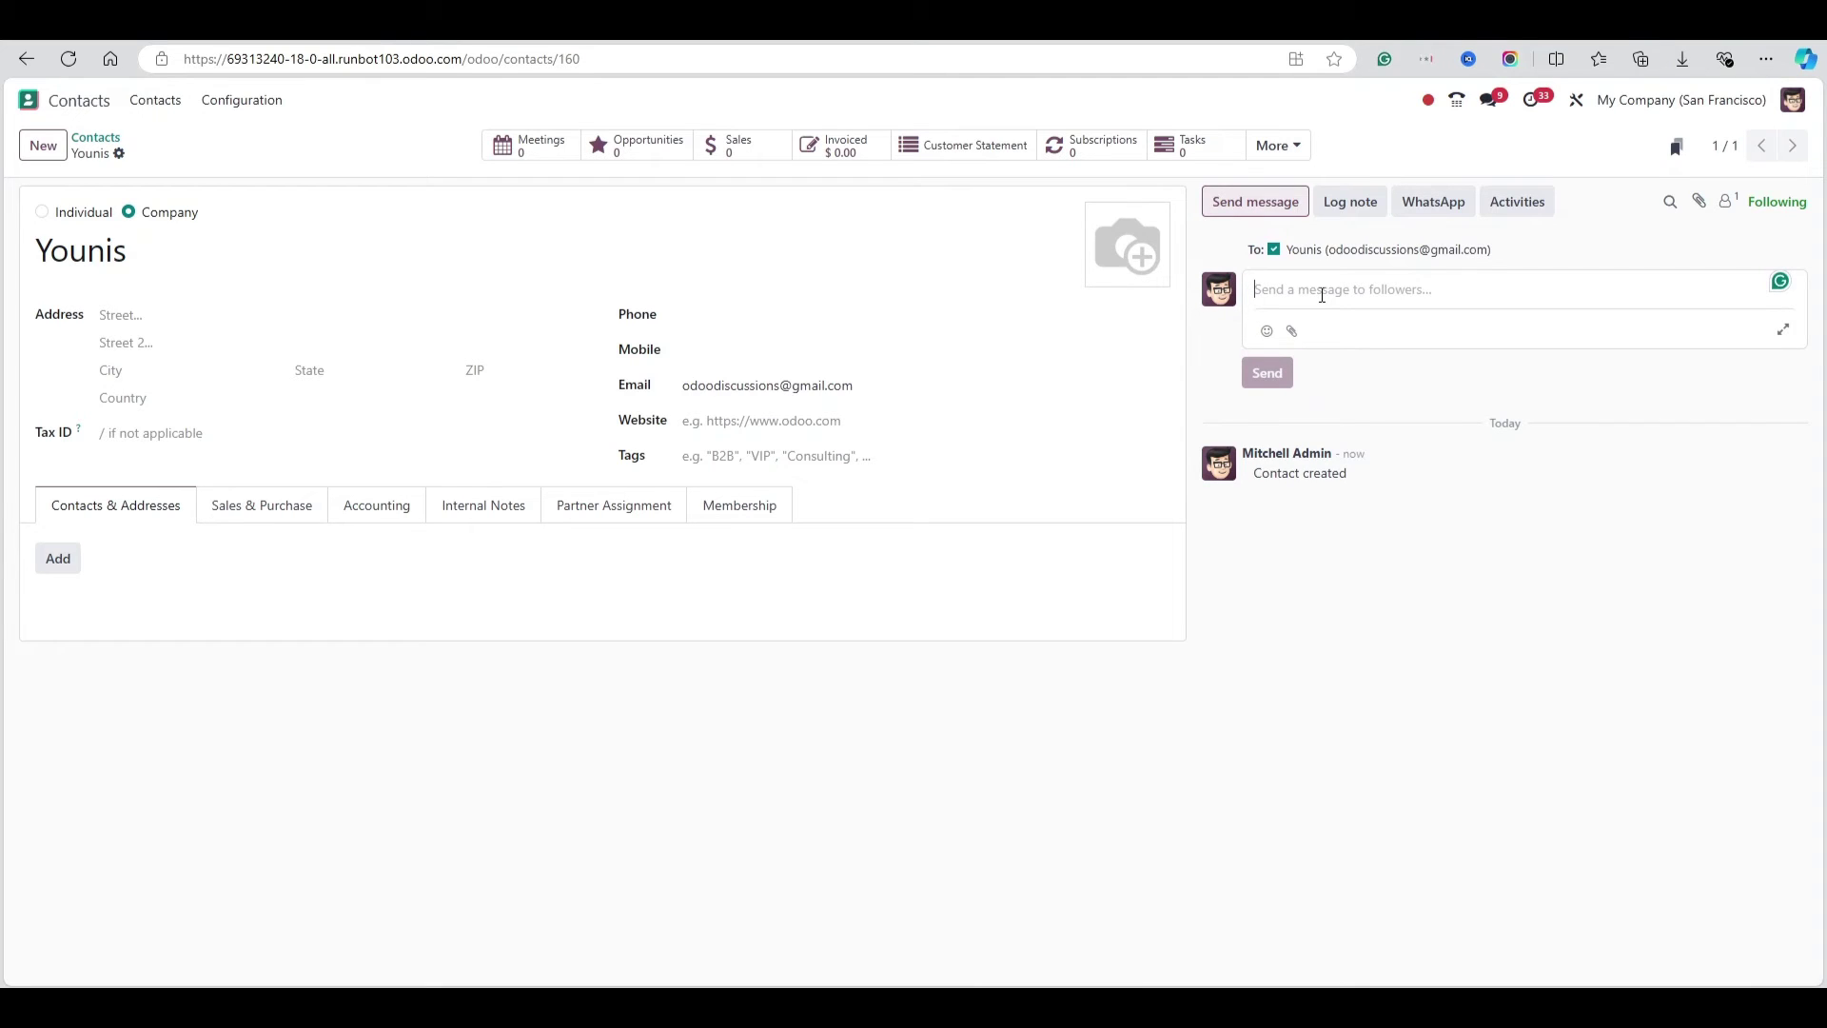
text(G)
key(BackSpace)
text(TESTING OUTGOING)
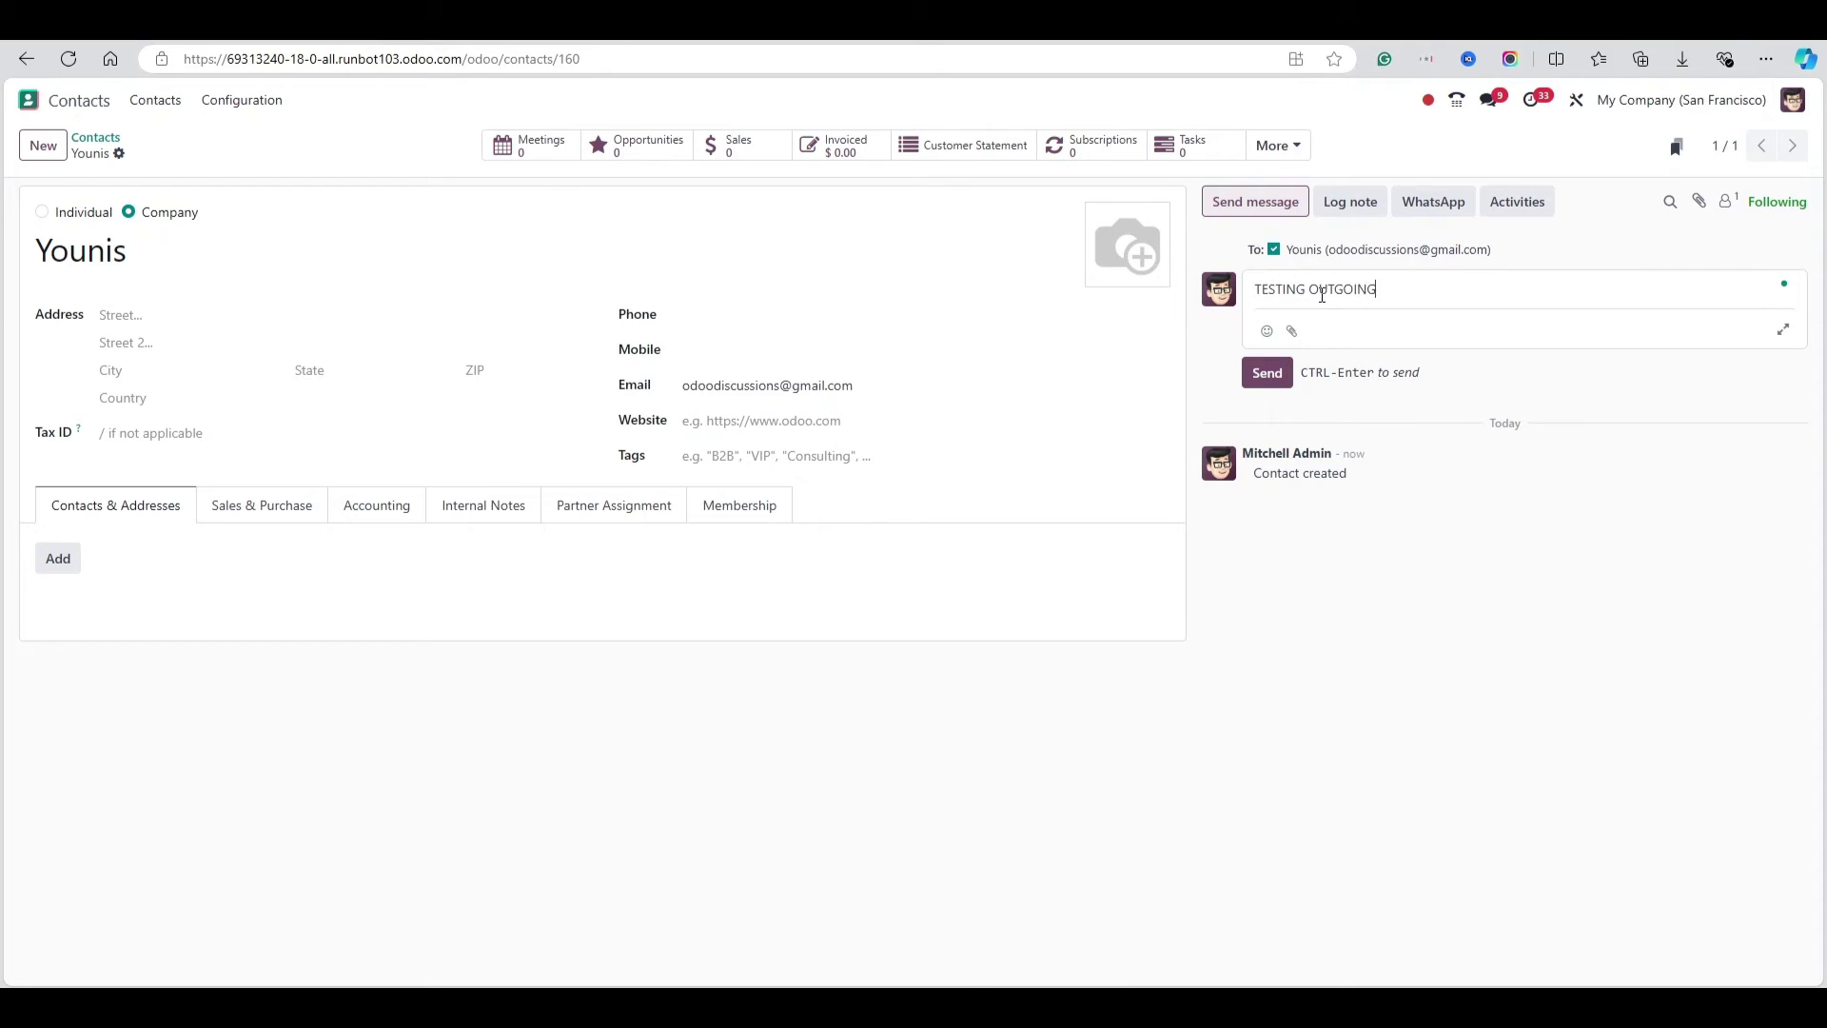
click(1269, 374)
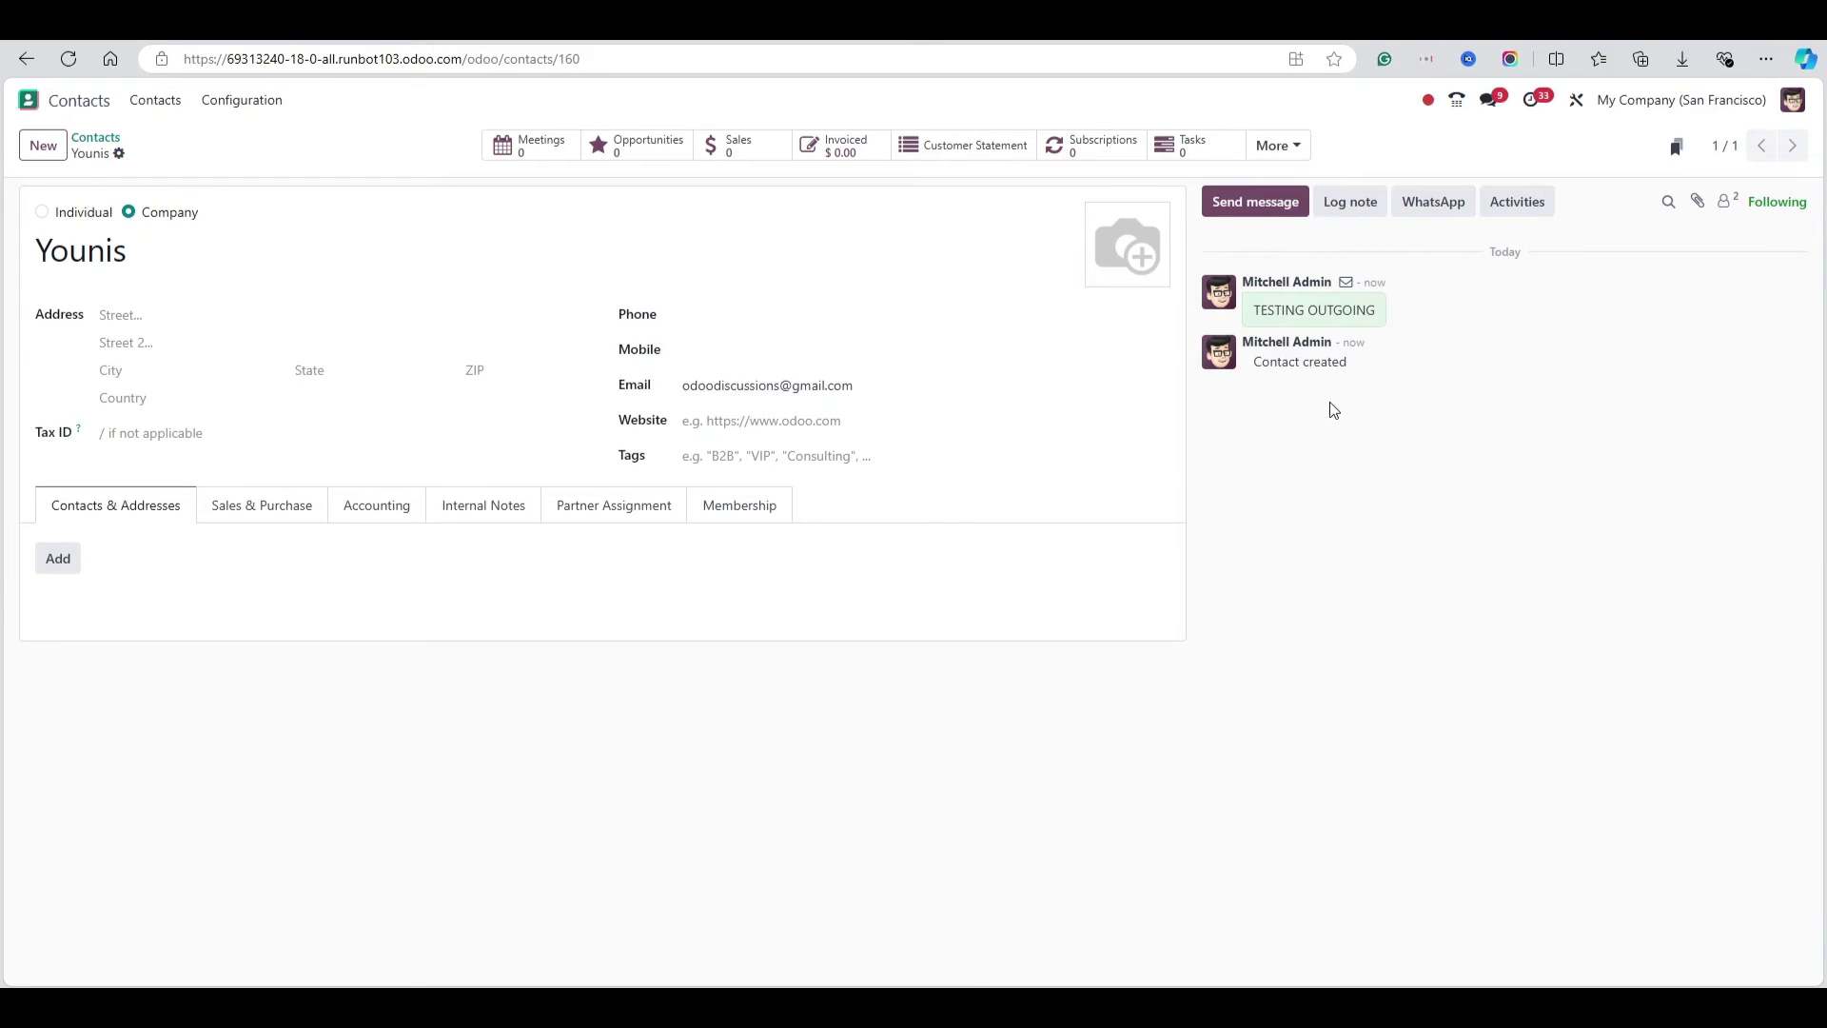
click(1346, 284)
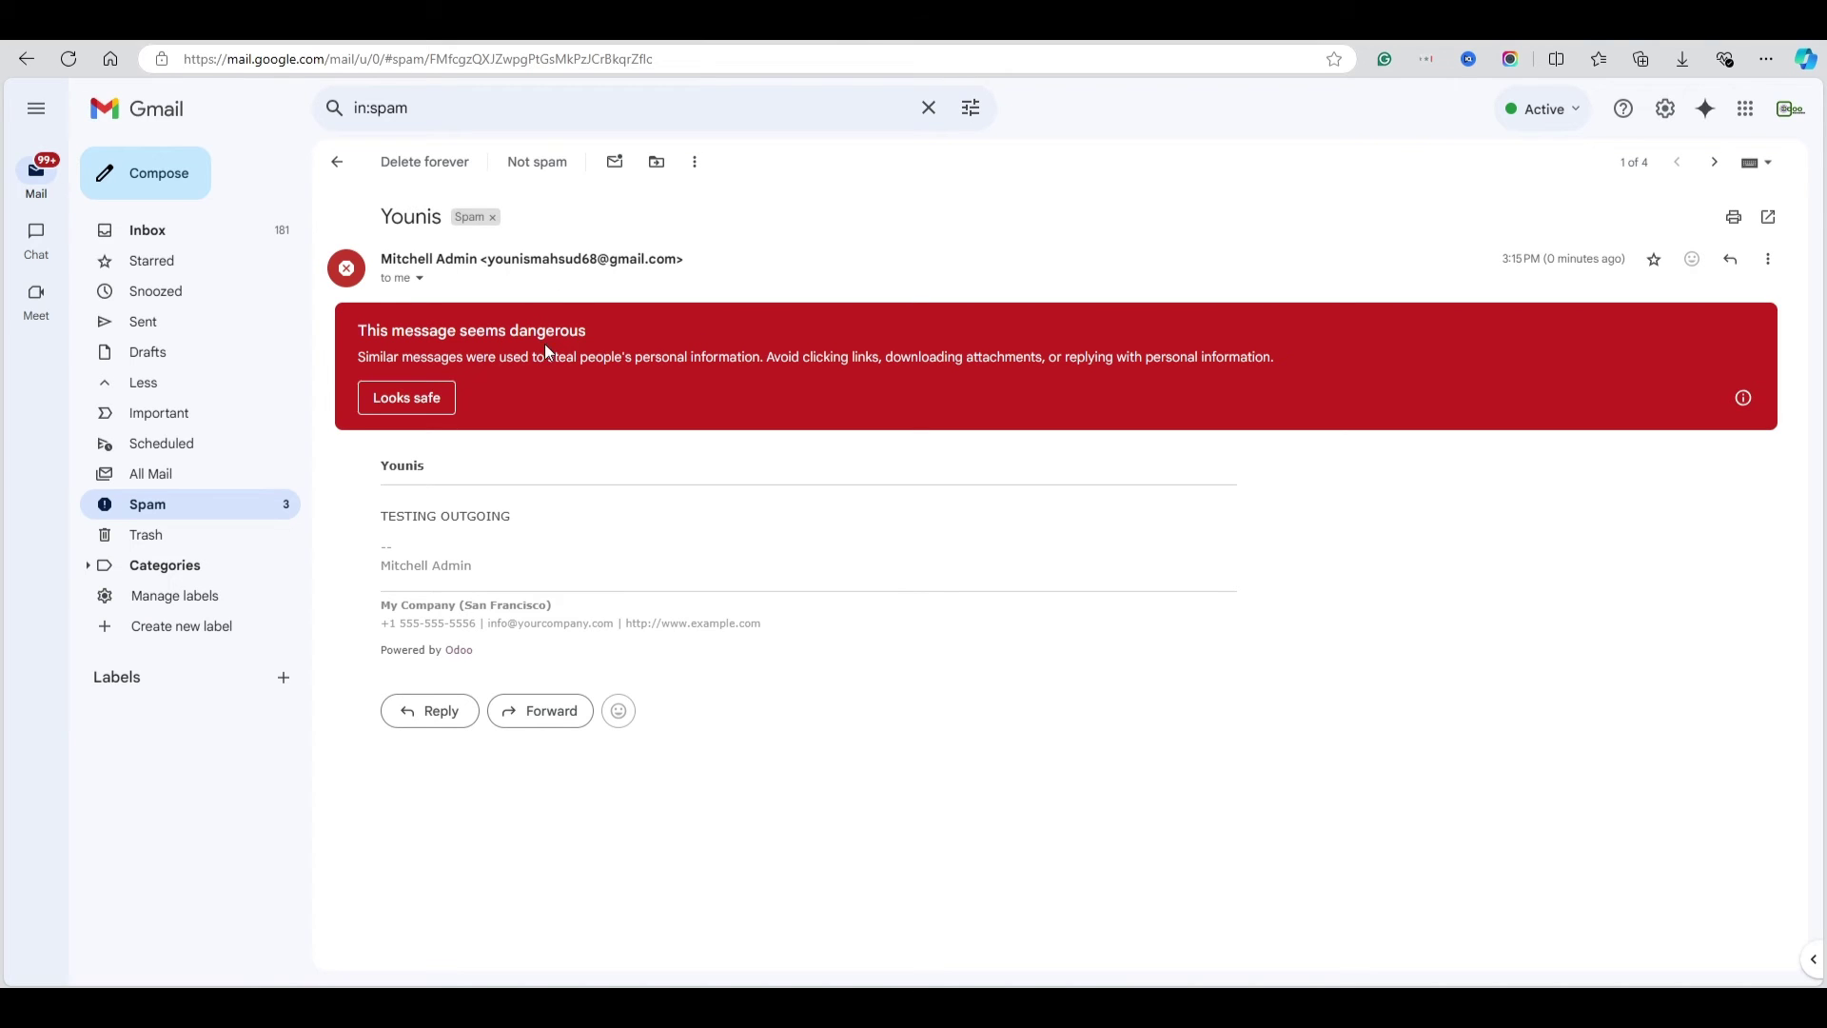
Verify the TESTING OUTGOING message arrived in Gmail's Spam folder, then return to the Gmail Outgoing server in Odoo
triple_click(458, 516)
triple_click(480, 521)
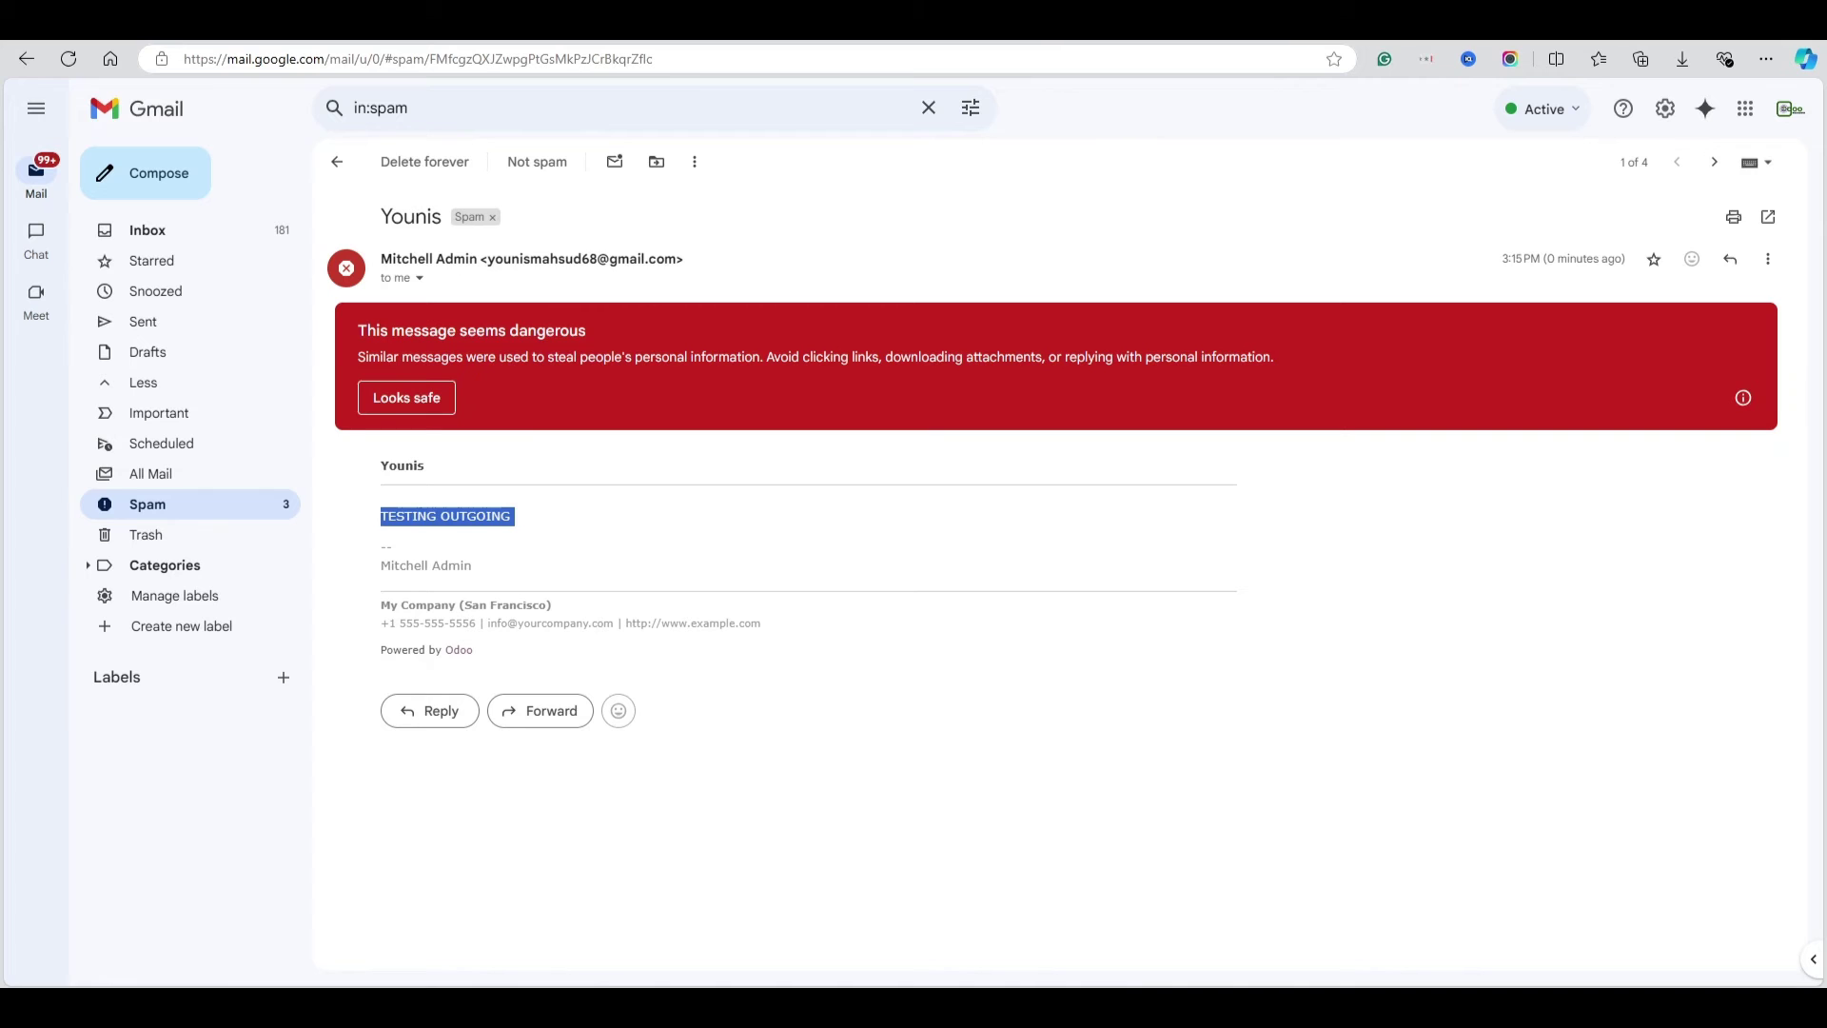
key(ctrl+Tab)
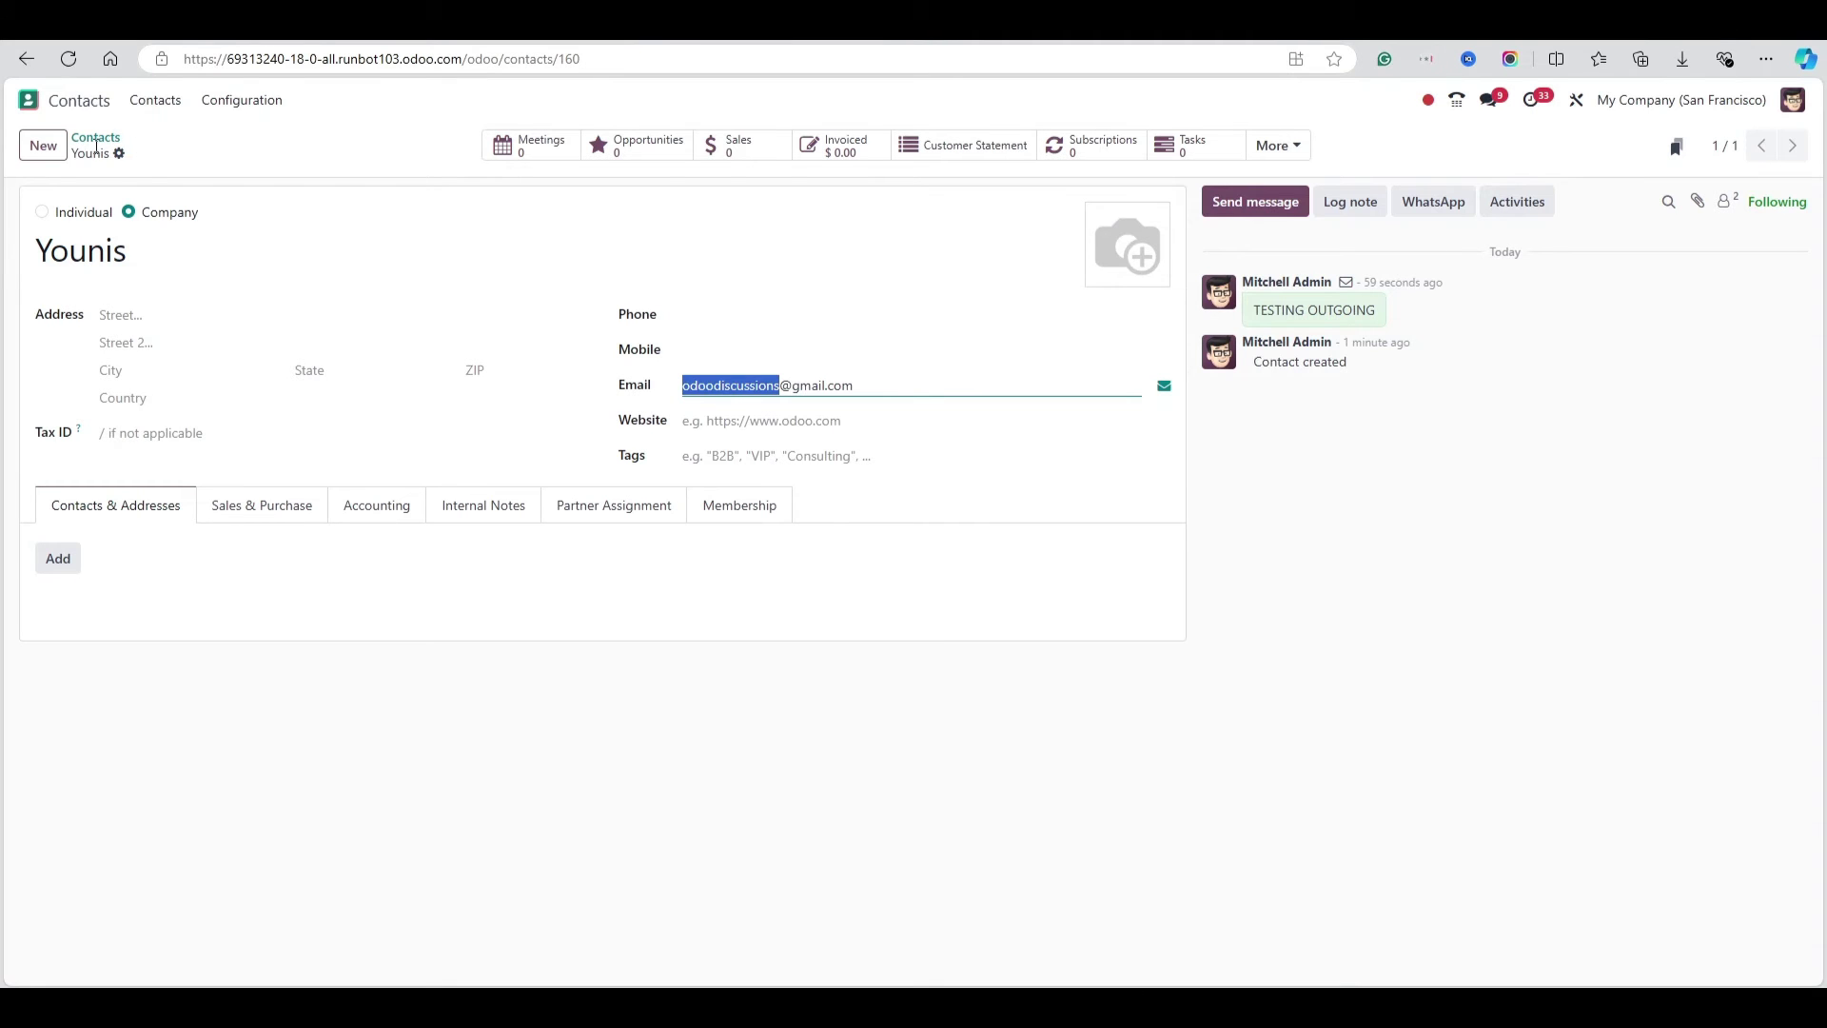
key(ctrl+Tab)
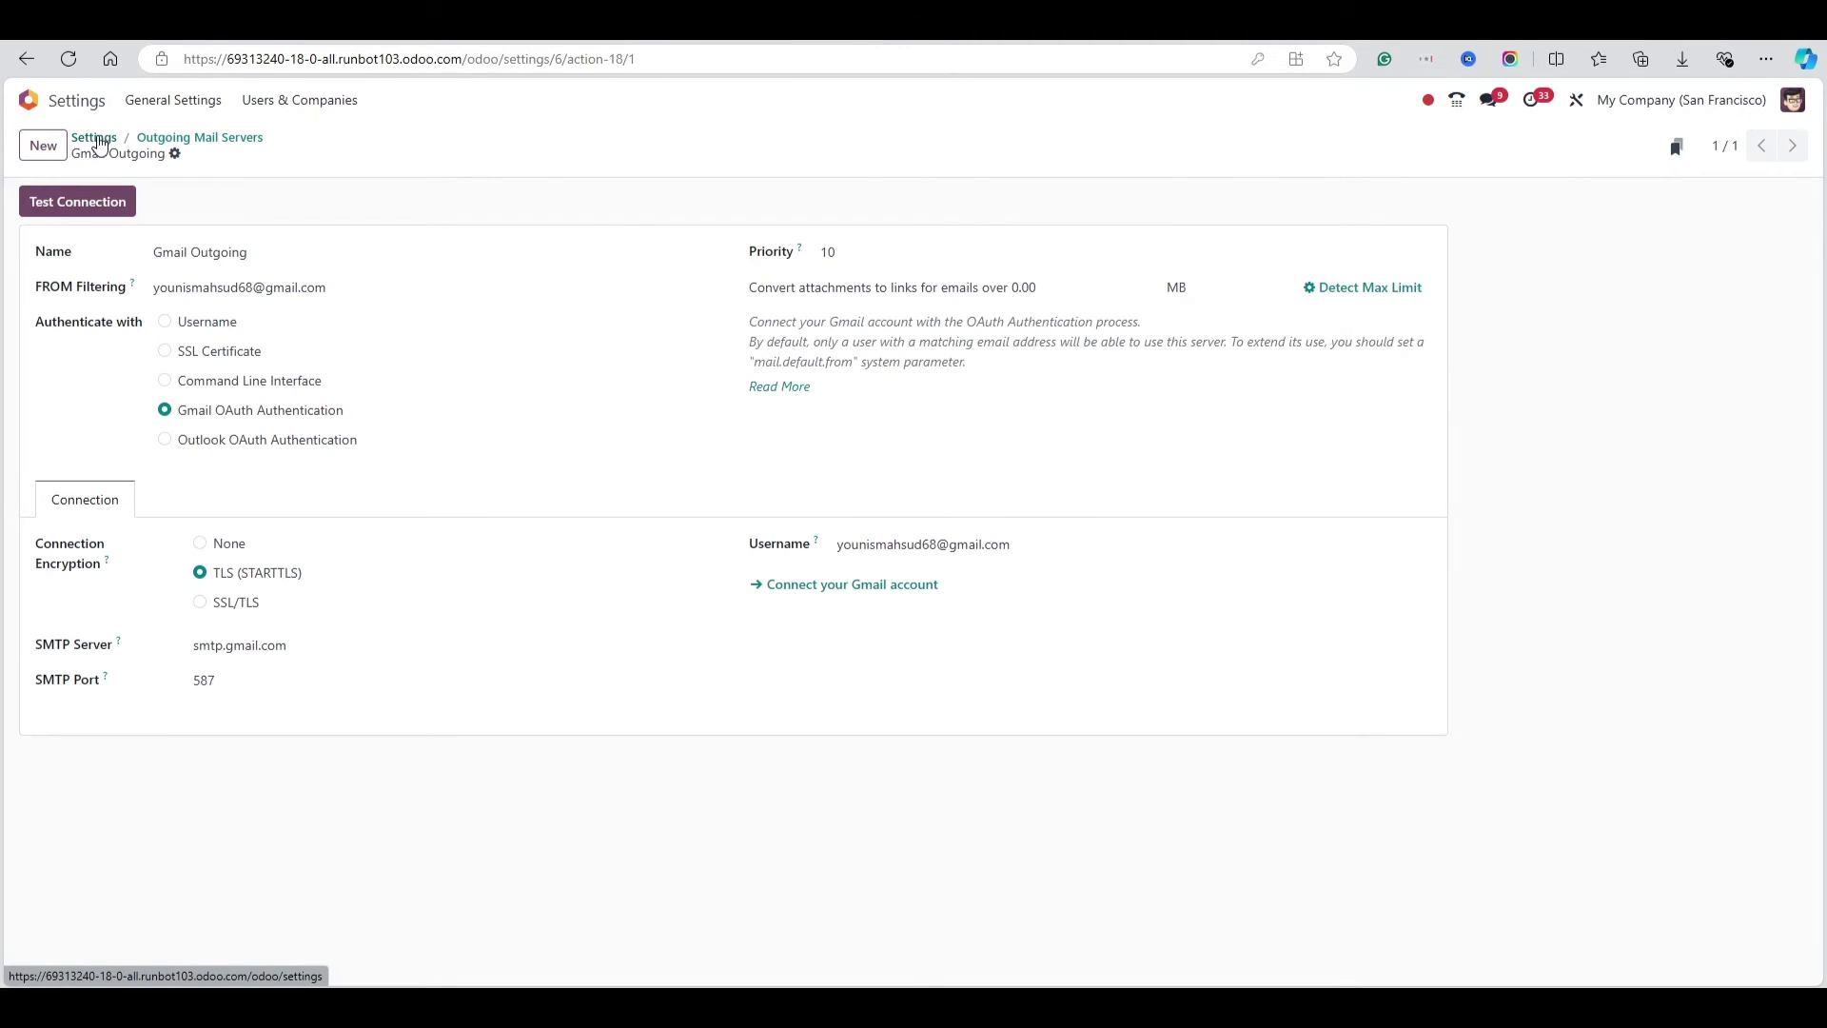
From Settings, open the Incoming Email Servers list and start a new server
click(95, 139)
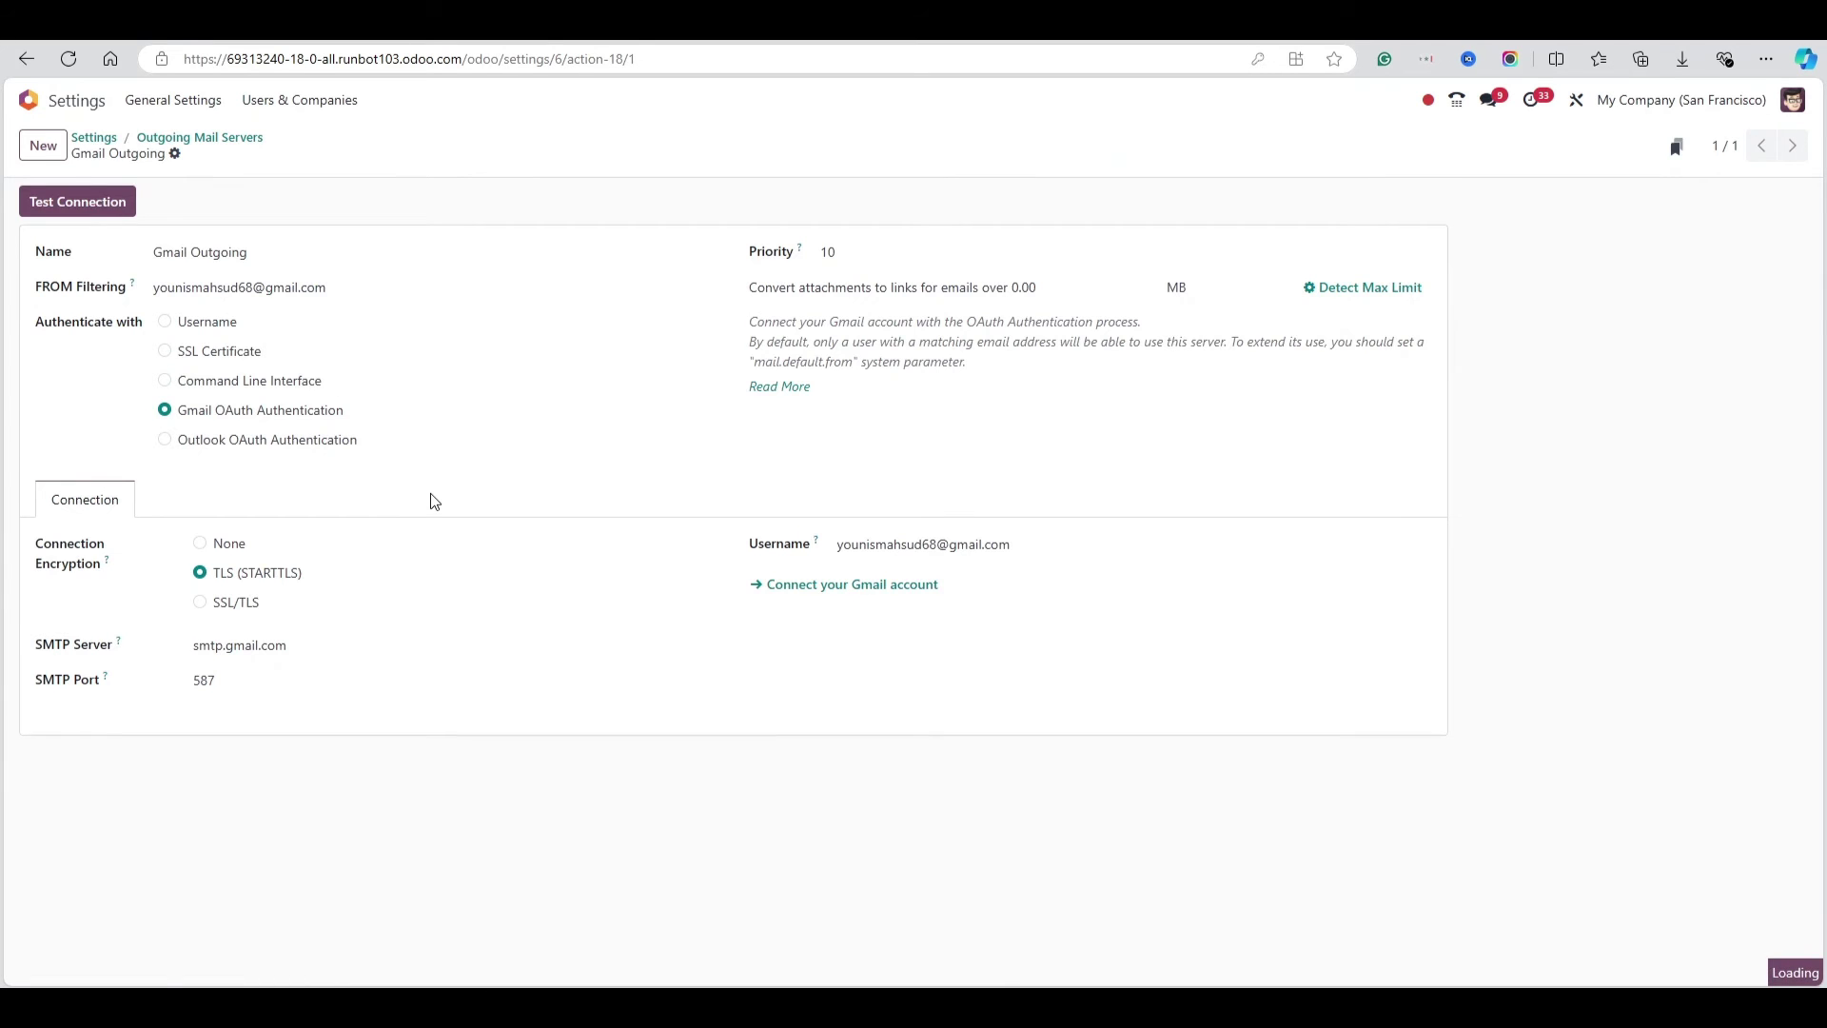
scroll(437, 500, down, 10)
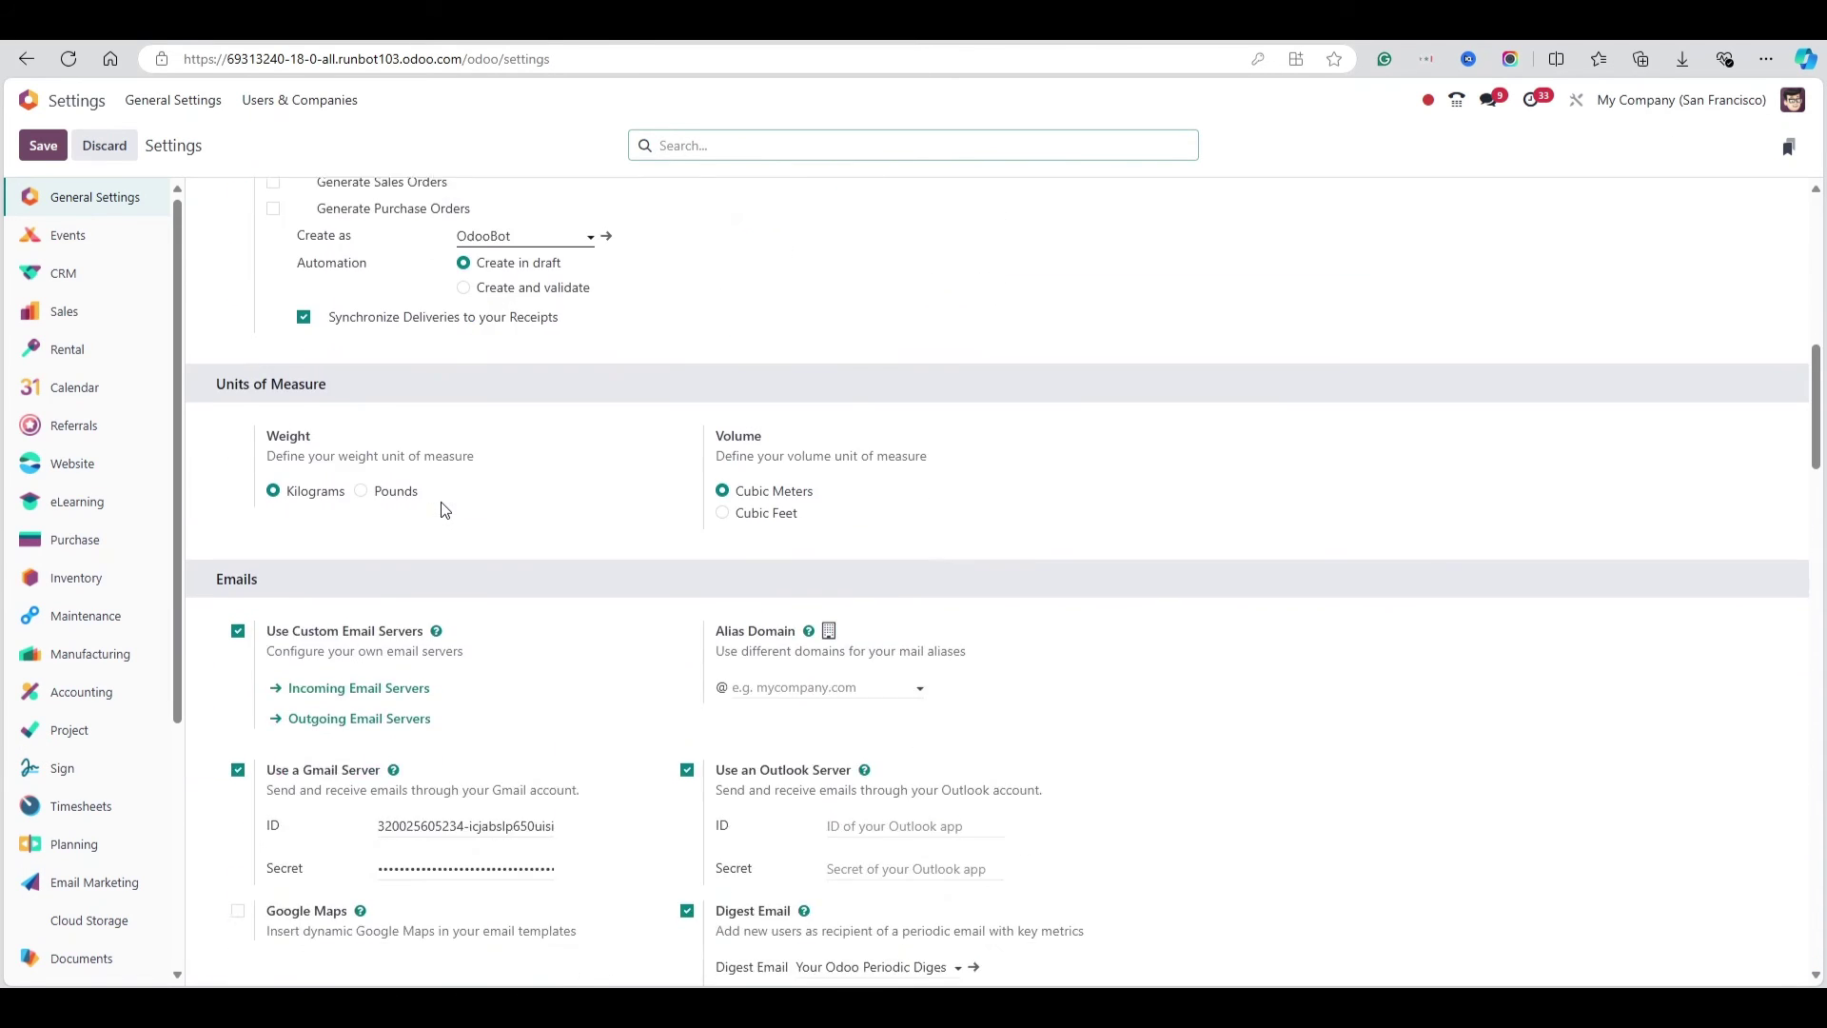
scroll(443, 510, down, 1)
click(390, 589)
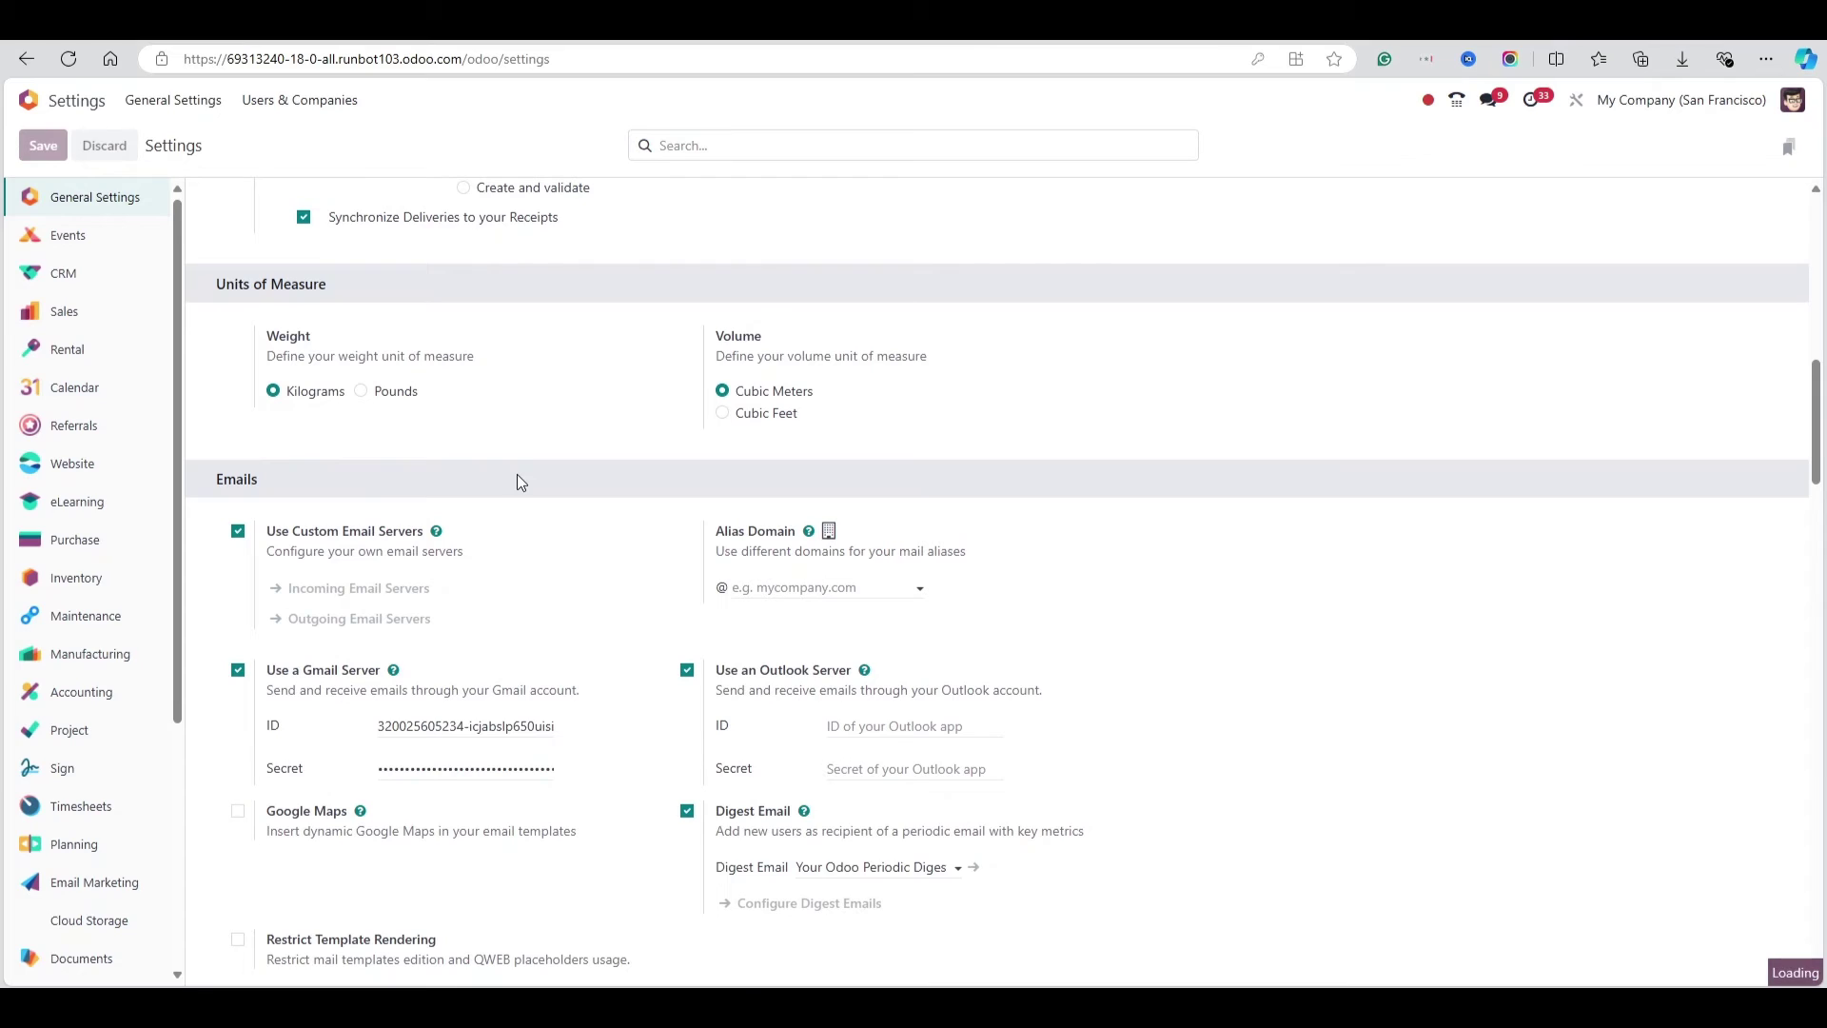
click(45, 145)
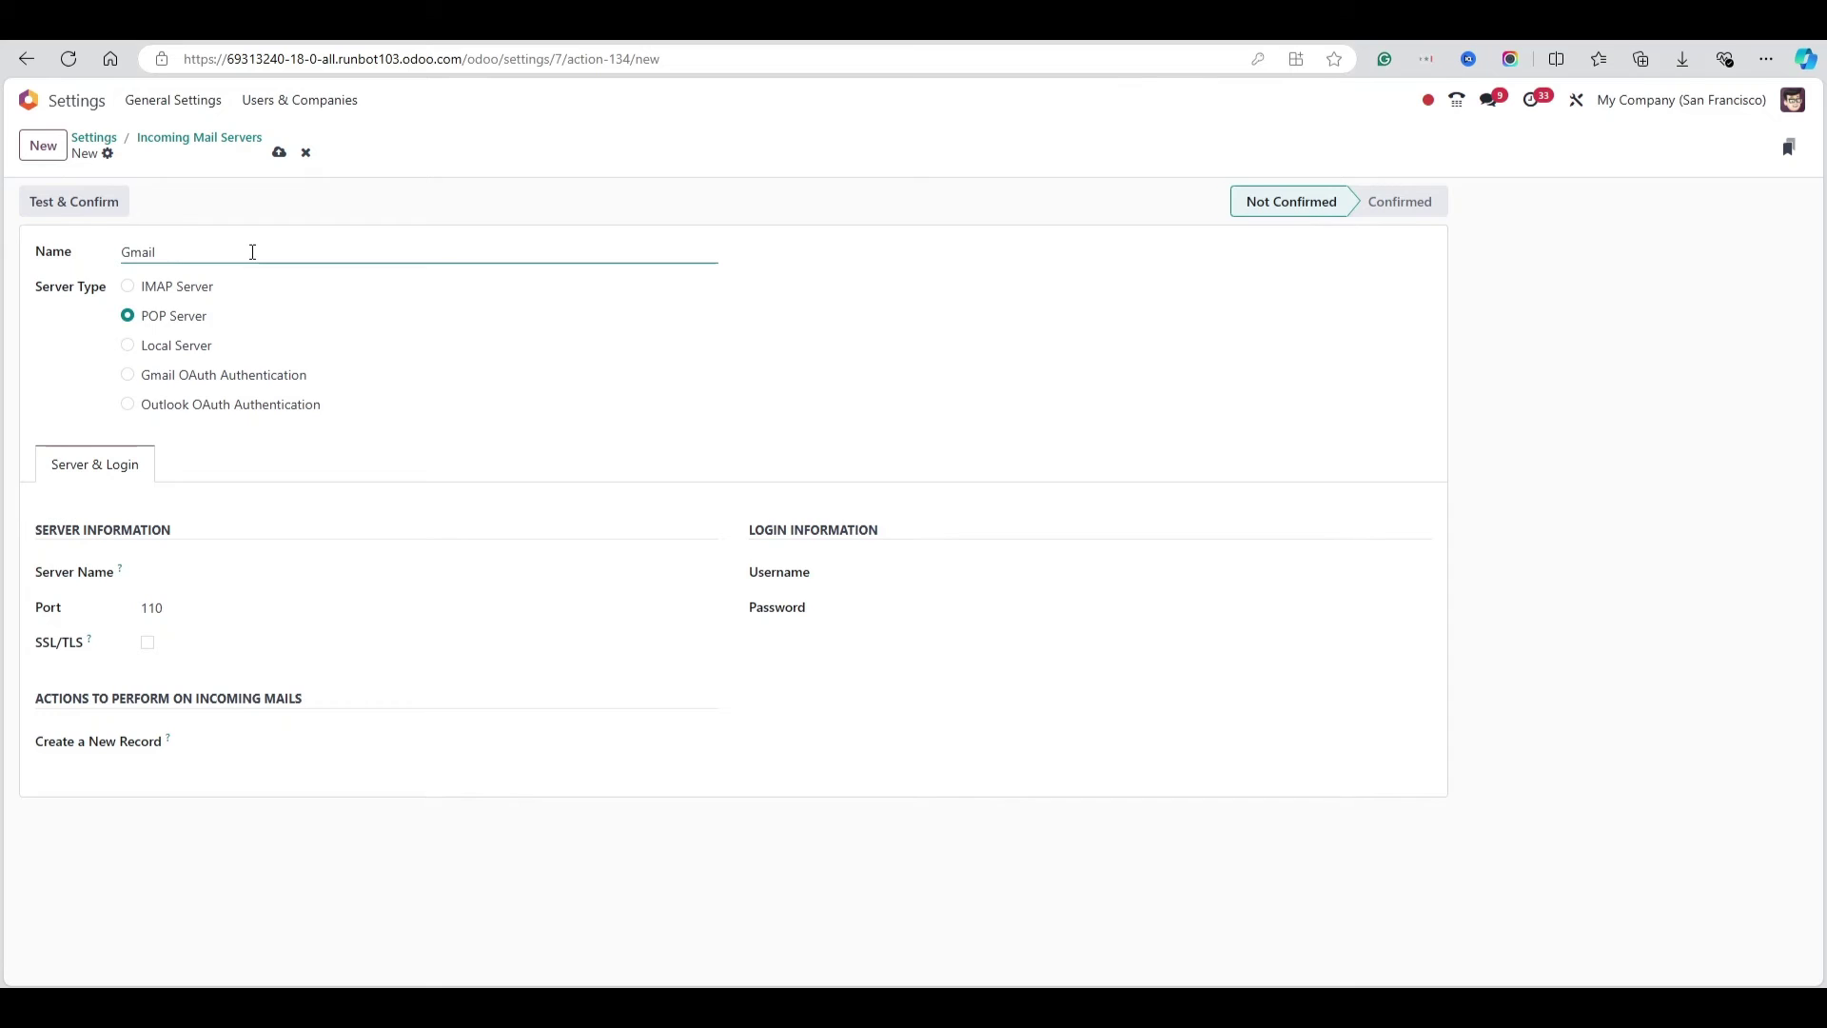
Name it 'Gmail Incoming', choose Gmail OAuth Authentication, enter the Gmail username, and connect the account
text(Gmail Imc)
key(BackSpace)
key(BackSpace)
text(n)
click(221, 375)
click(863, 568)
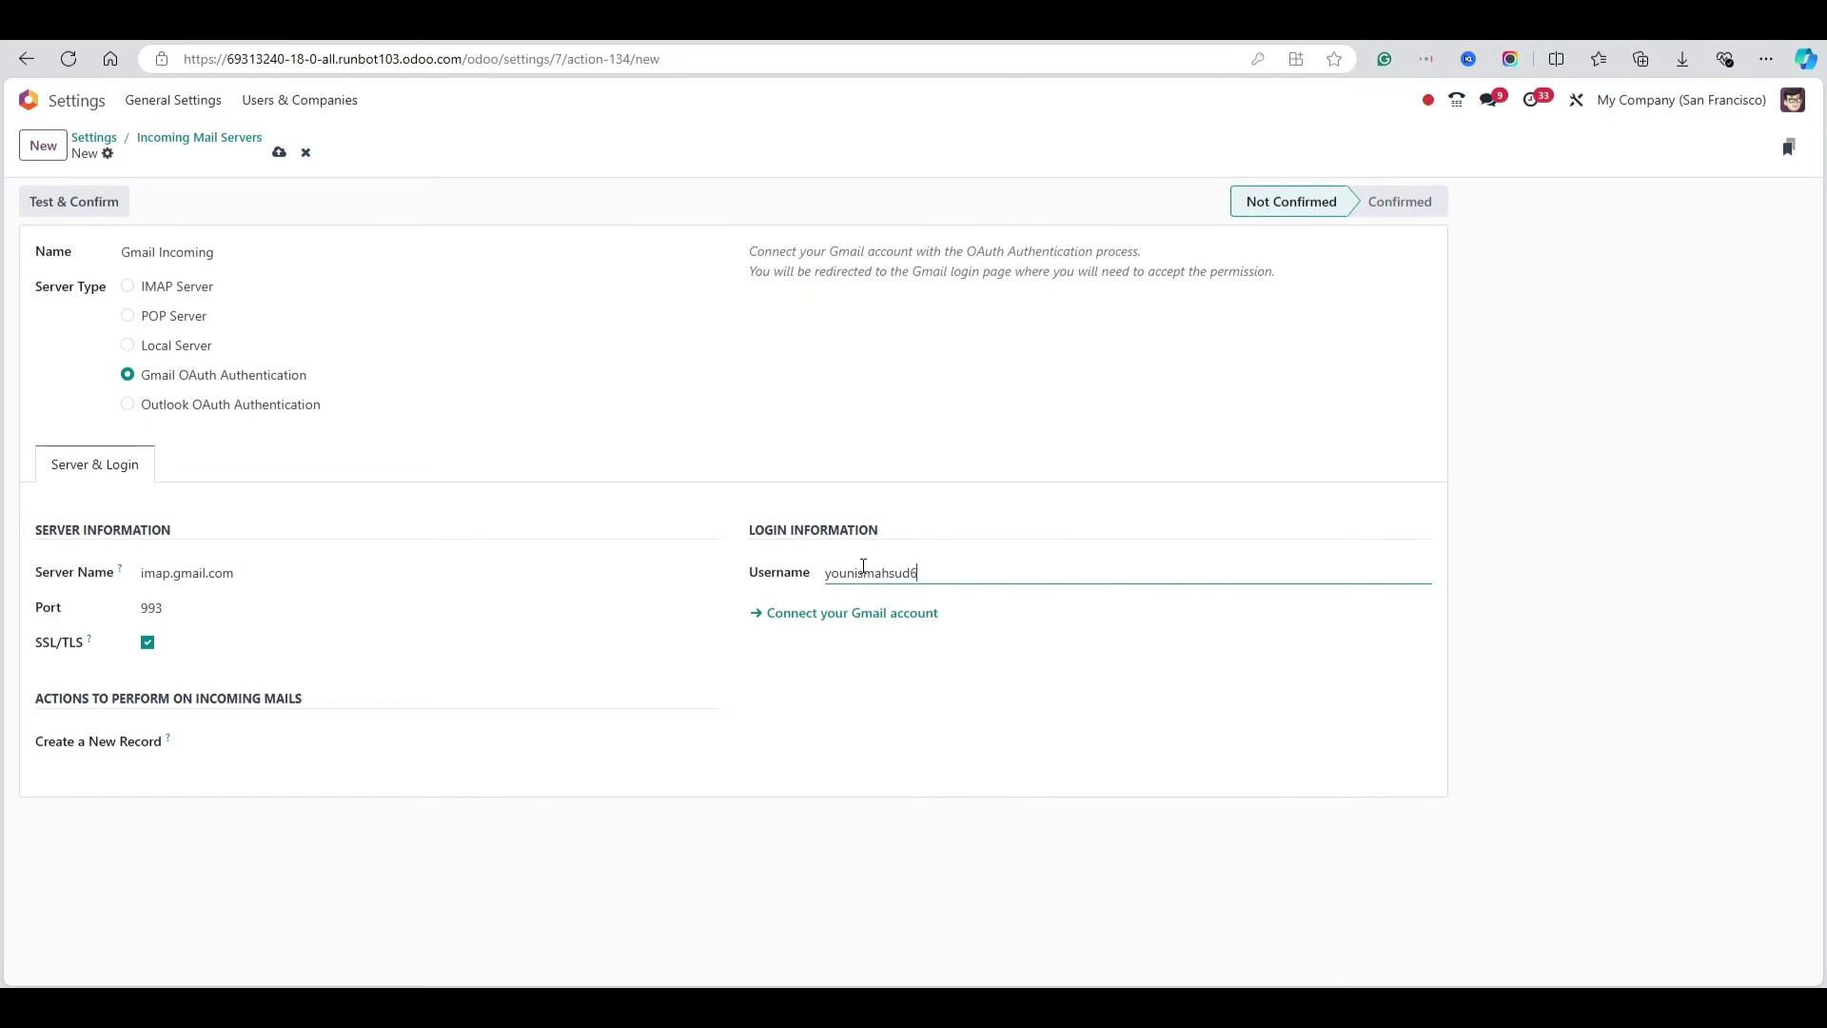
click(865, 613)
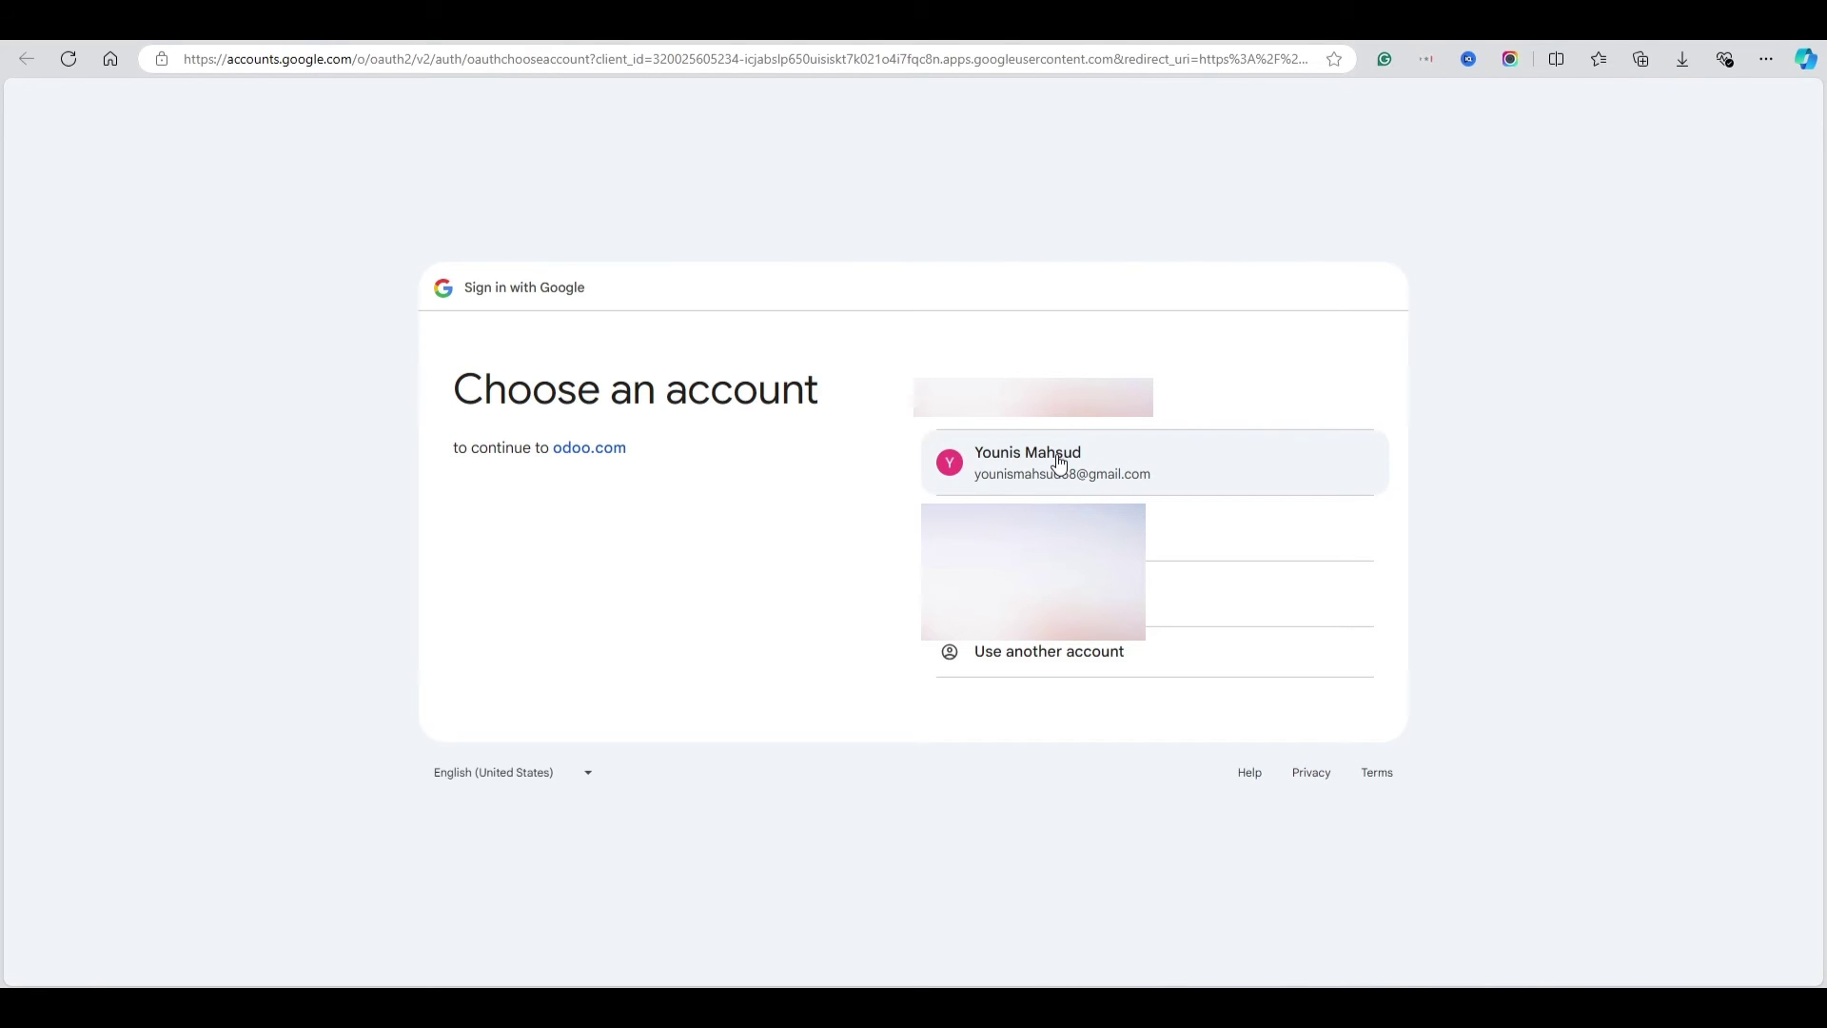
Sign in with the Gmail account, bypass the unverified-app warning, and grant odoo.com access again
click(1058, 460)
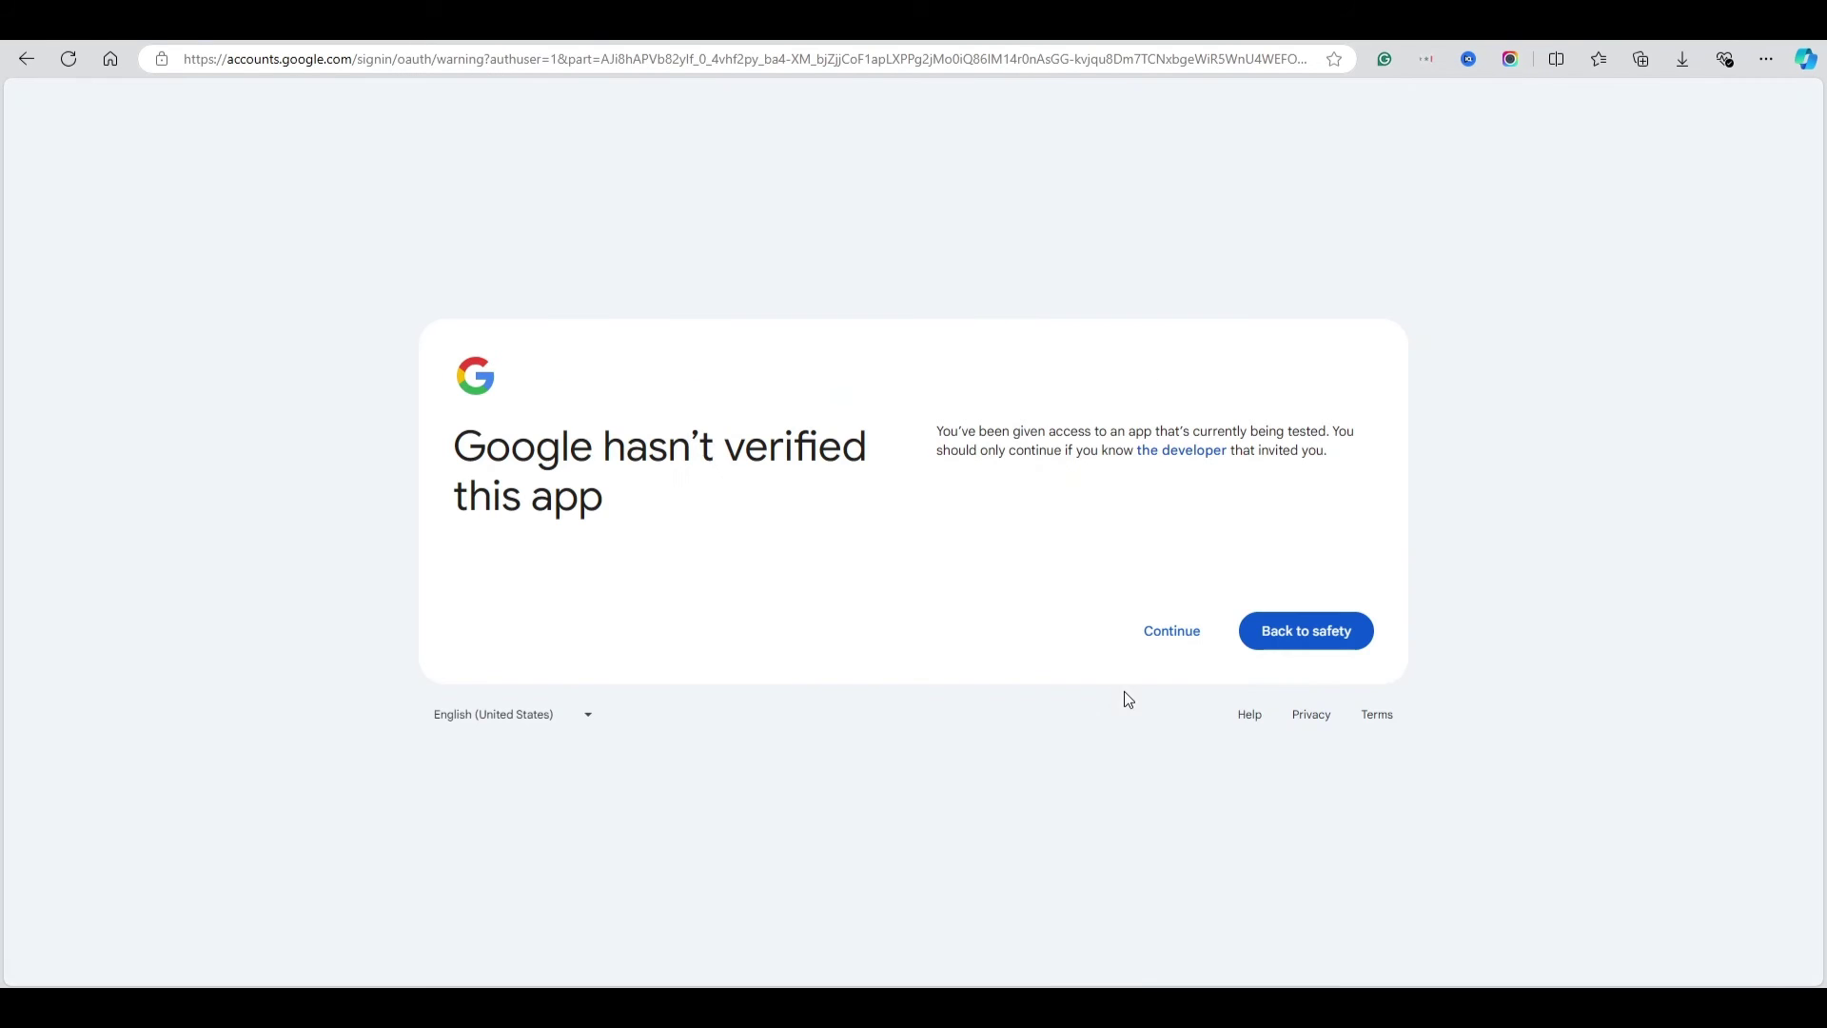
click(1150, 635)
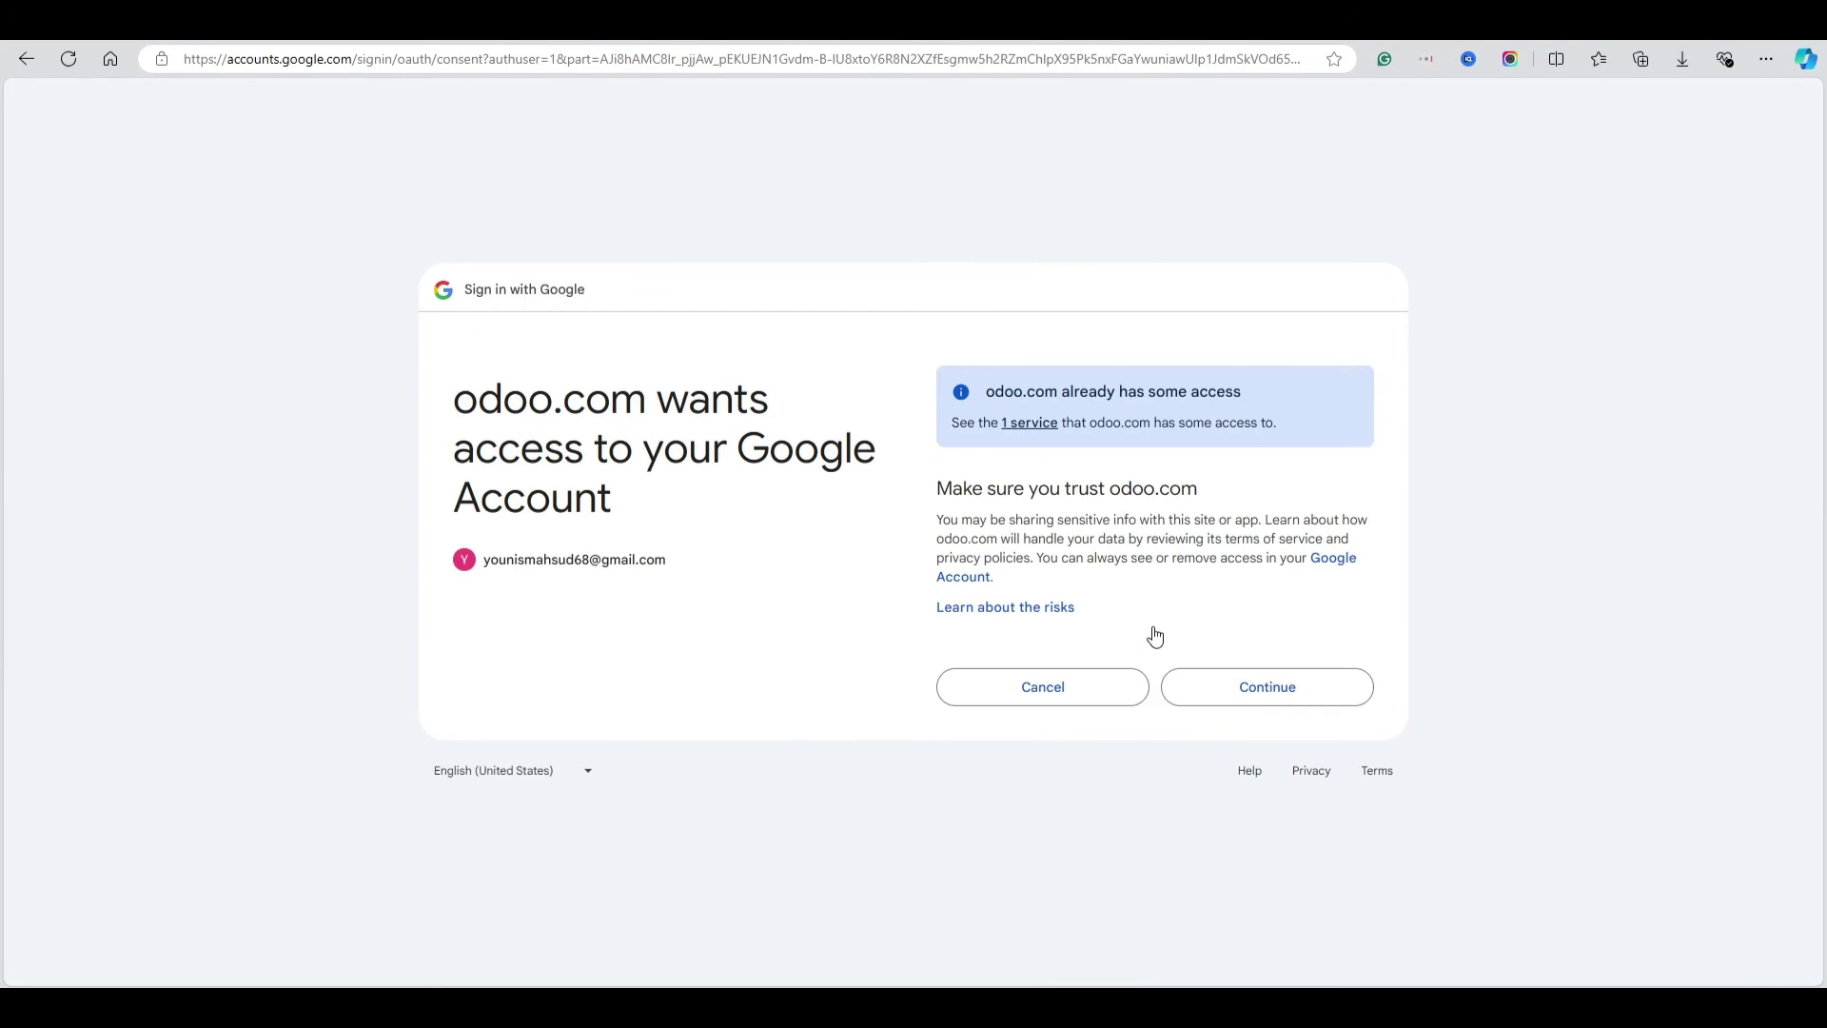
click(1306, 686)
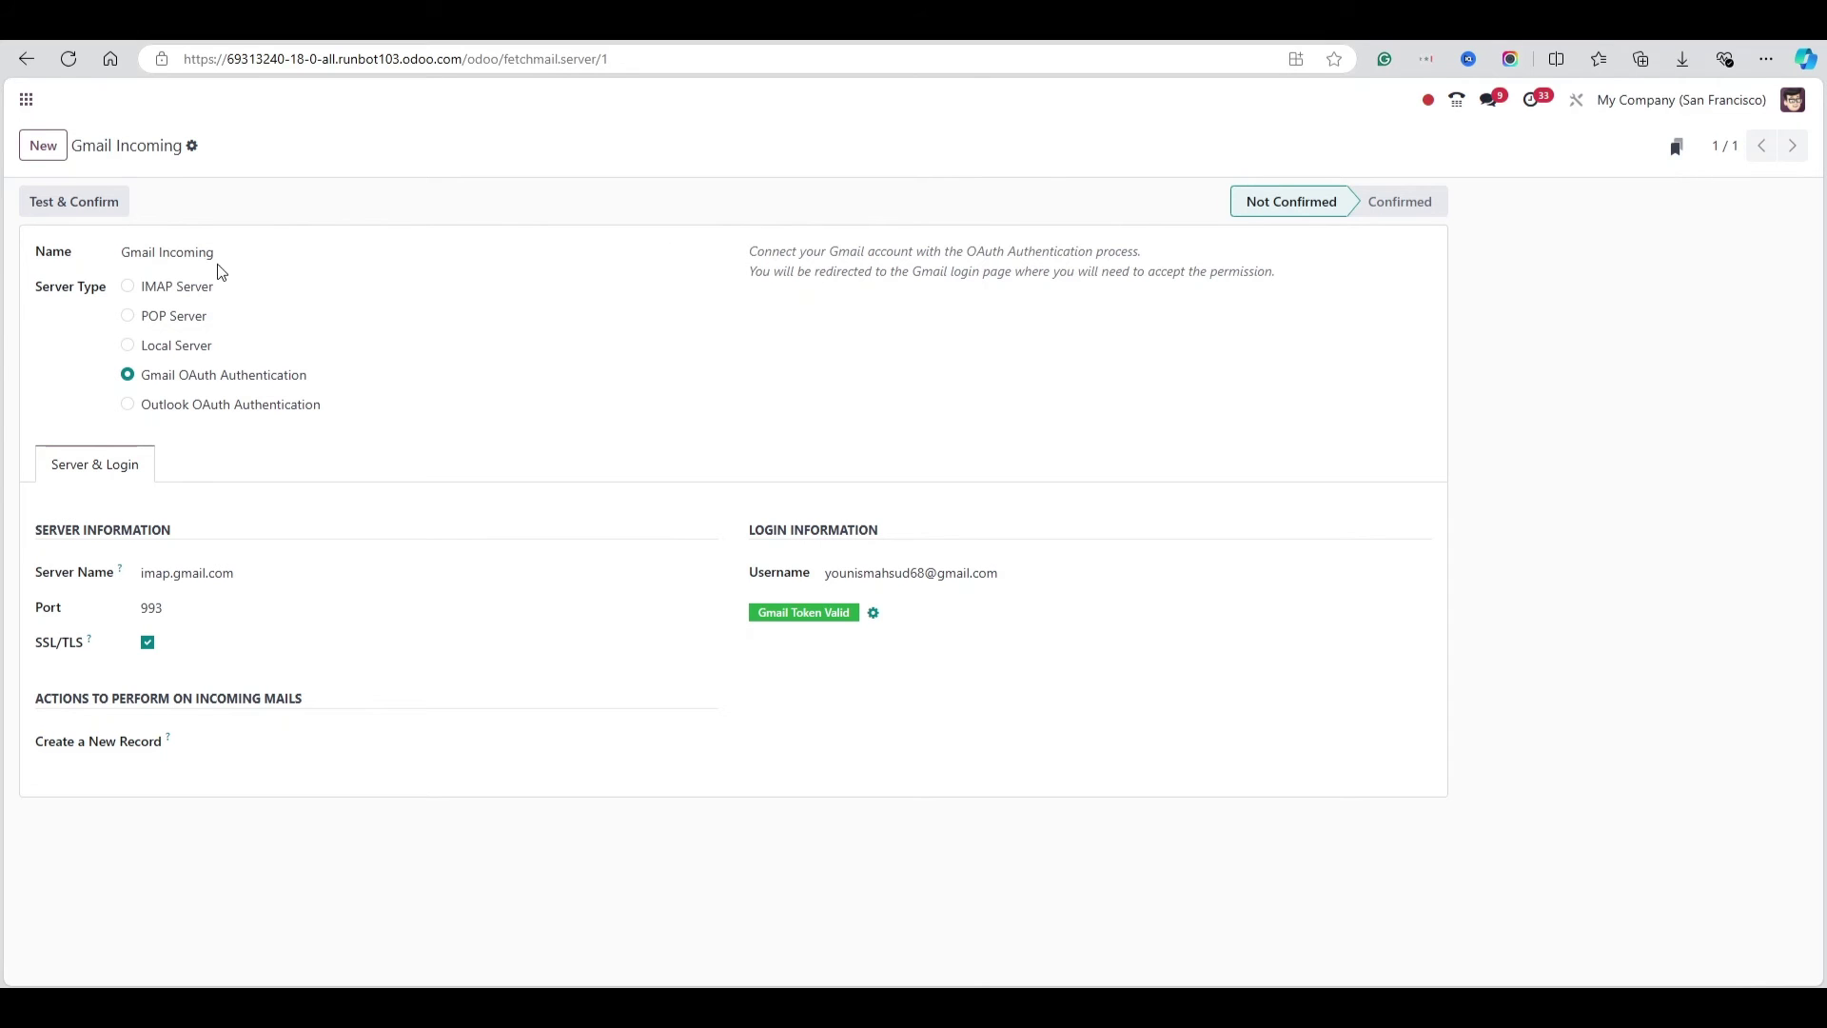
Test & Confirm the Gmail Incoming server so it shows Confirmed, then switch to Gmail
click(62, 207)
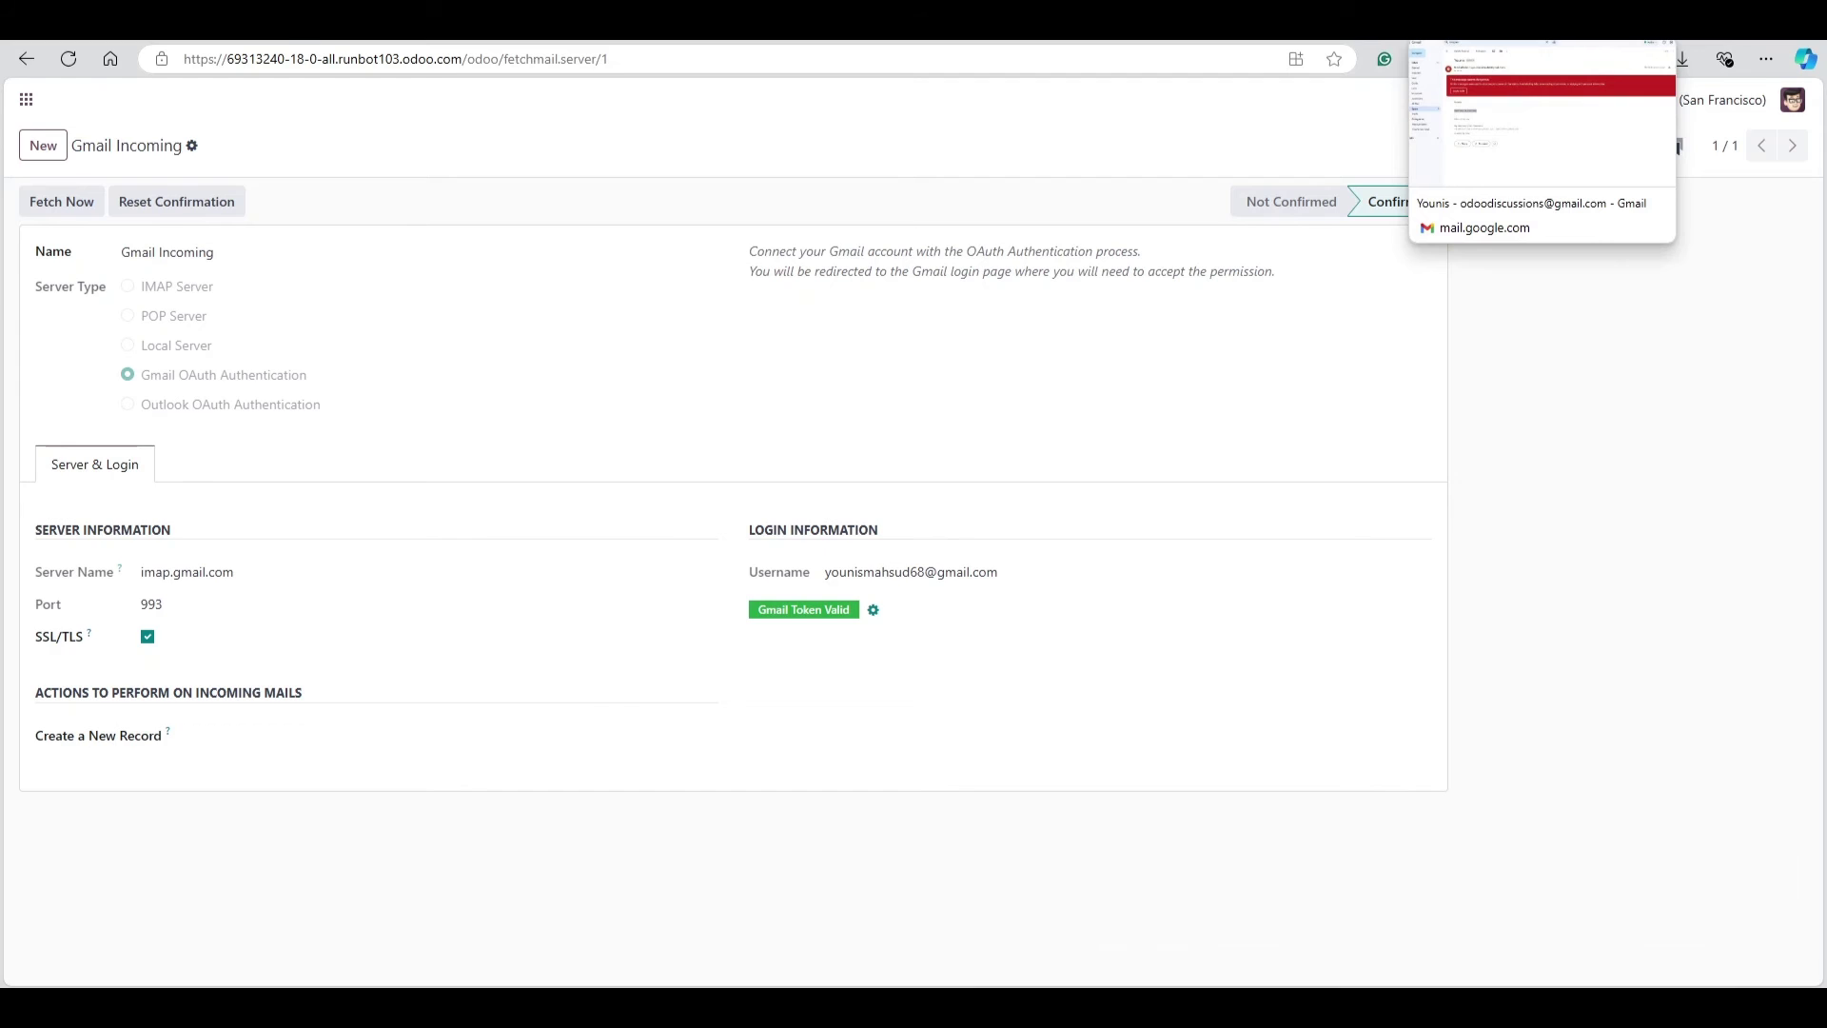
click(1504, 21)
Show the test message's sender details, check its reply-to address, and close the popups
click(478, 535)
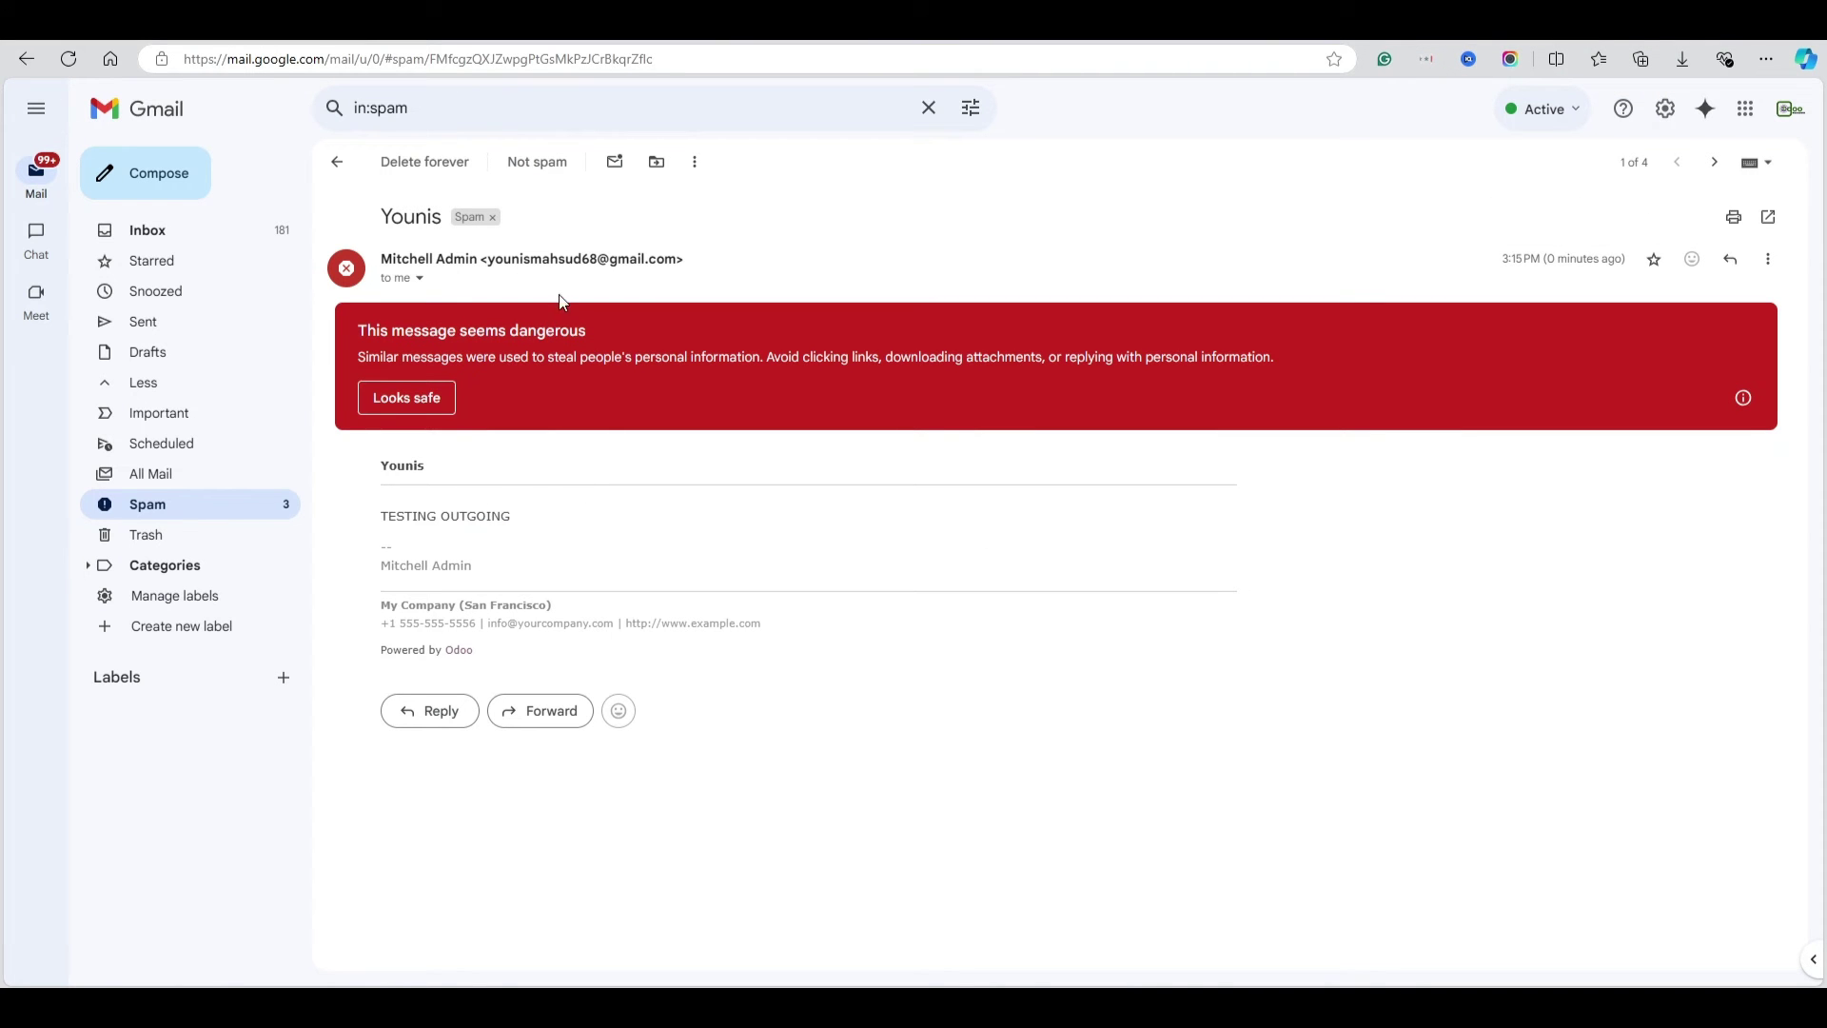
click(420, 278)
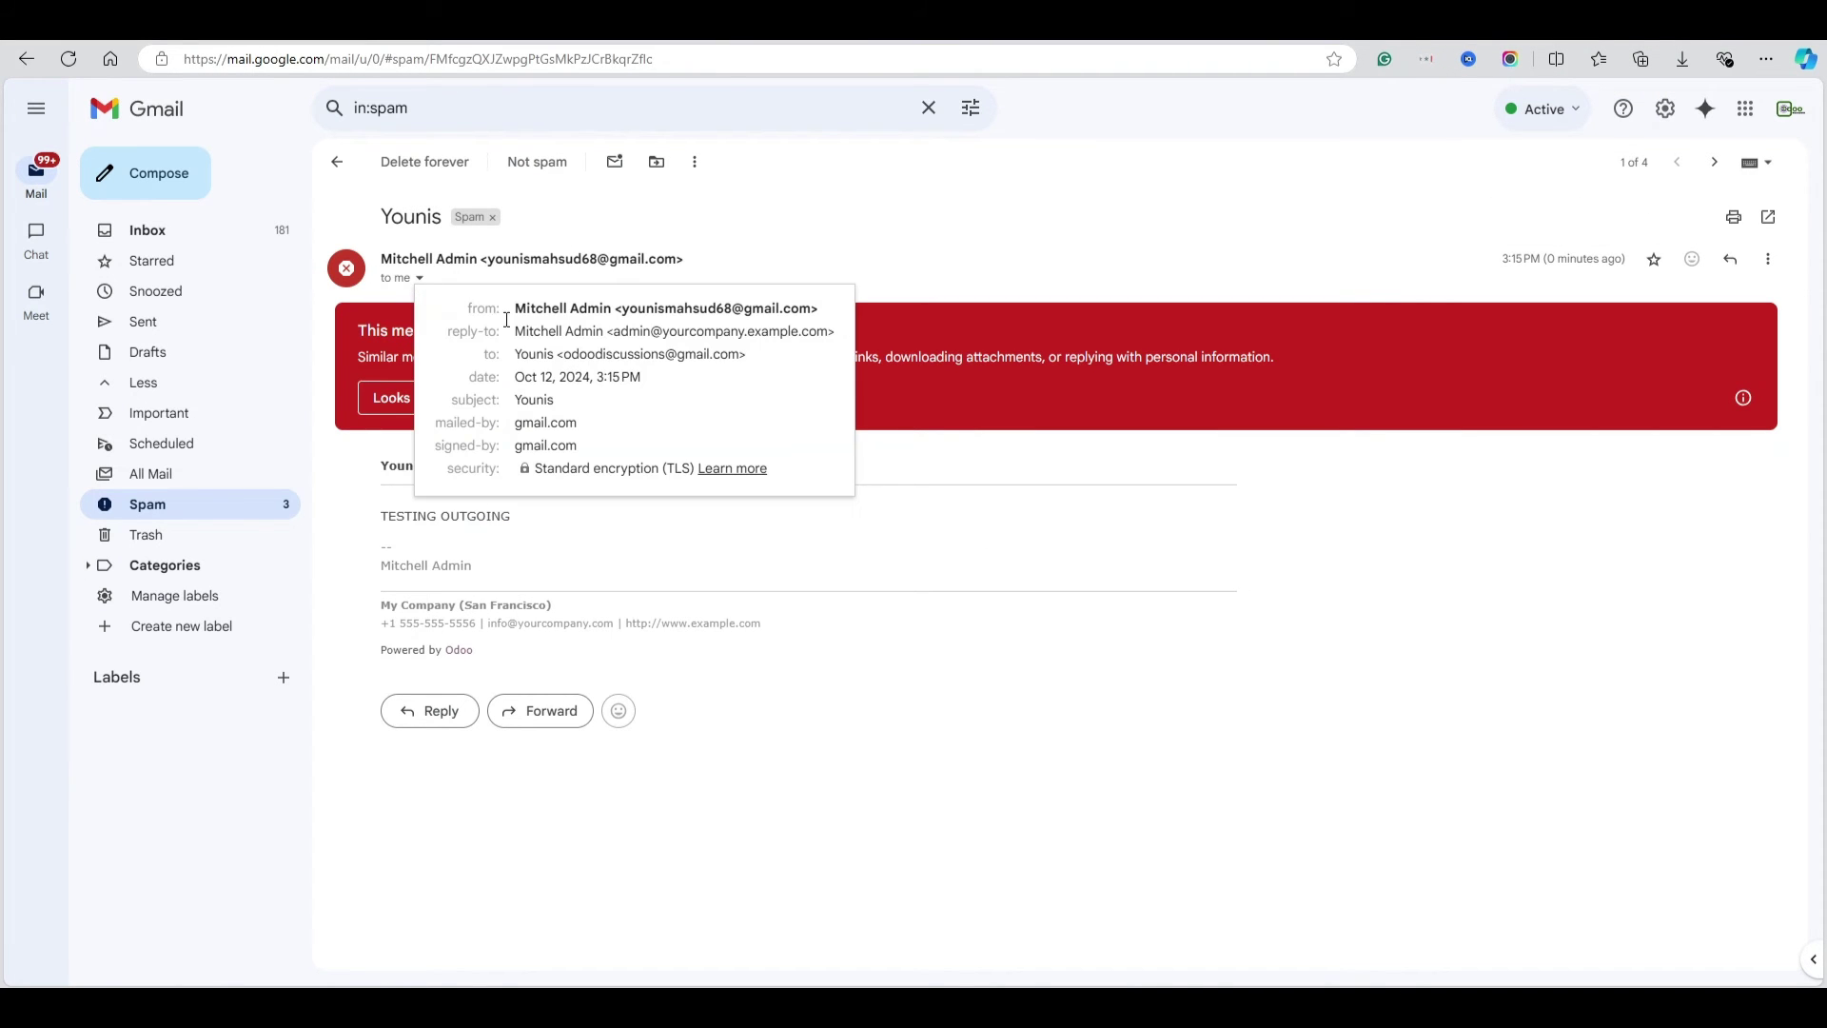
mouse_move(699, 332)
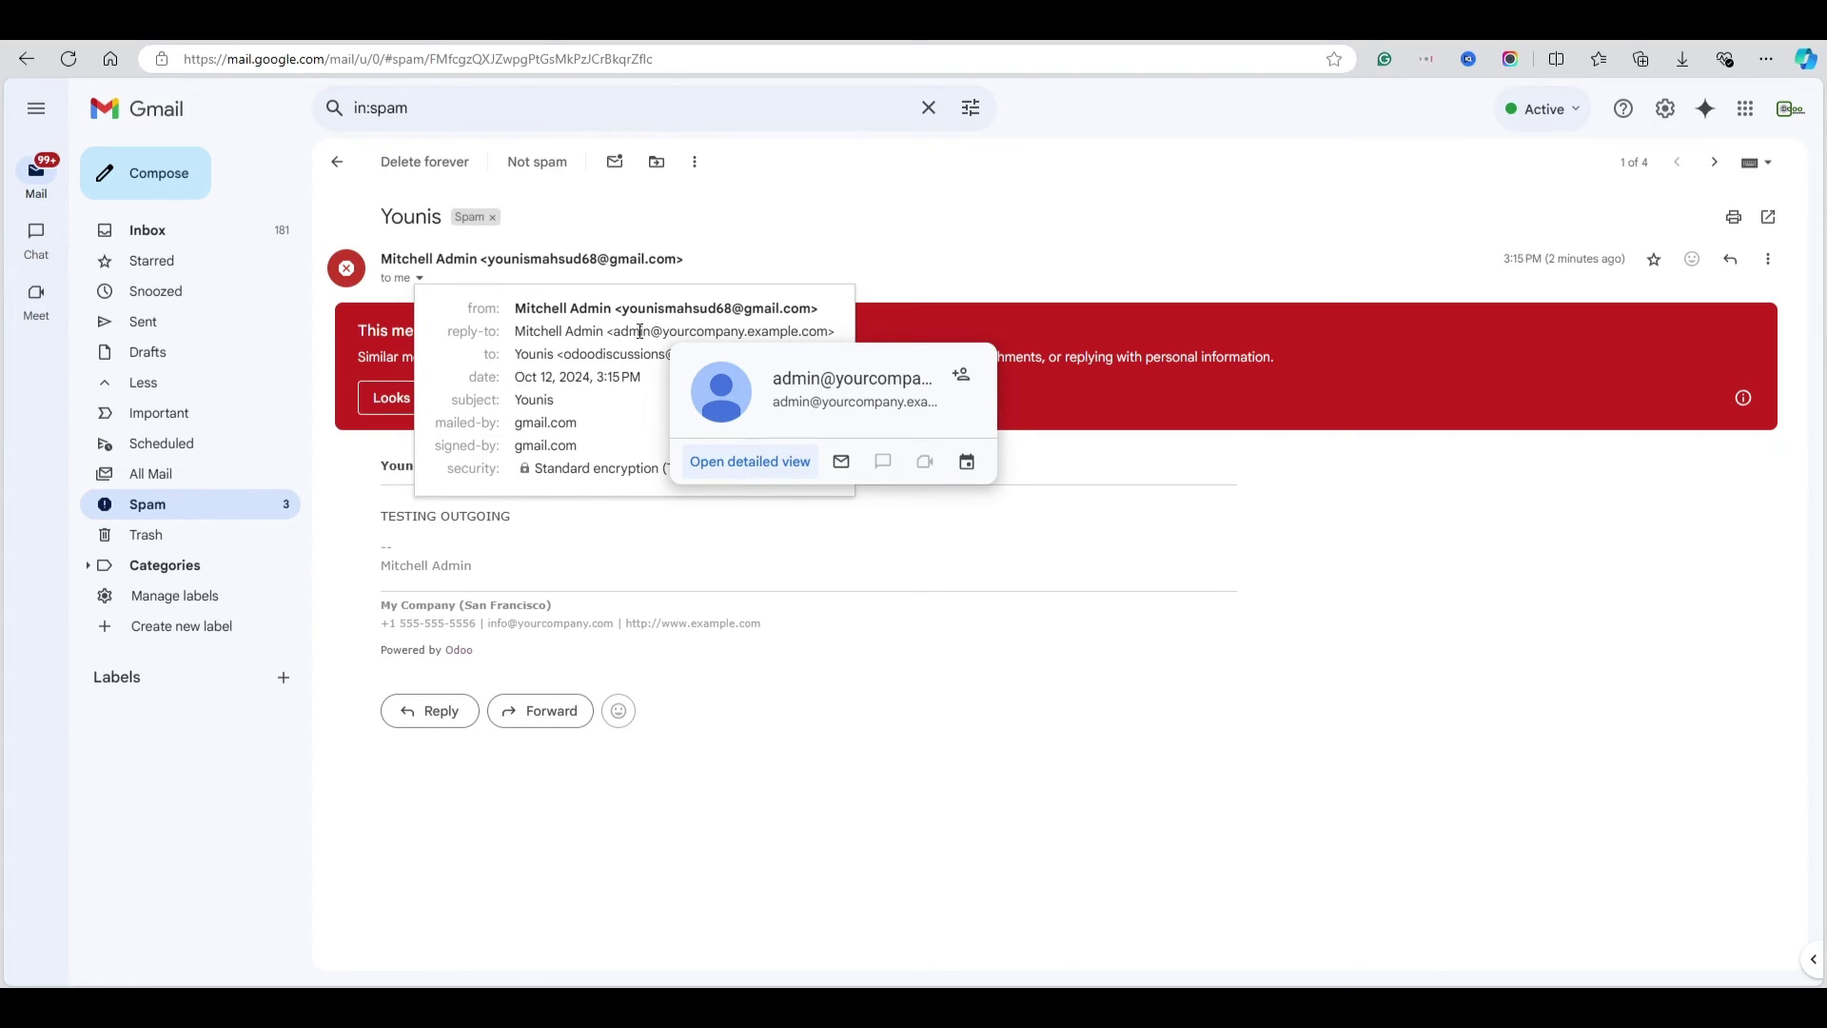
drag(606, 327, 798, 331)
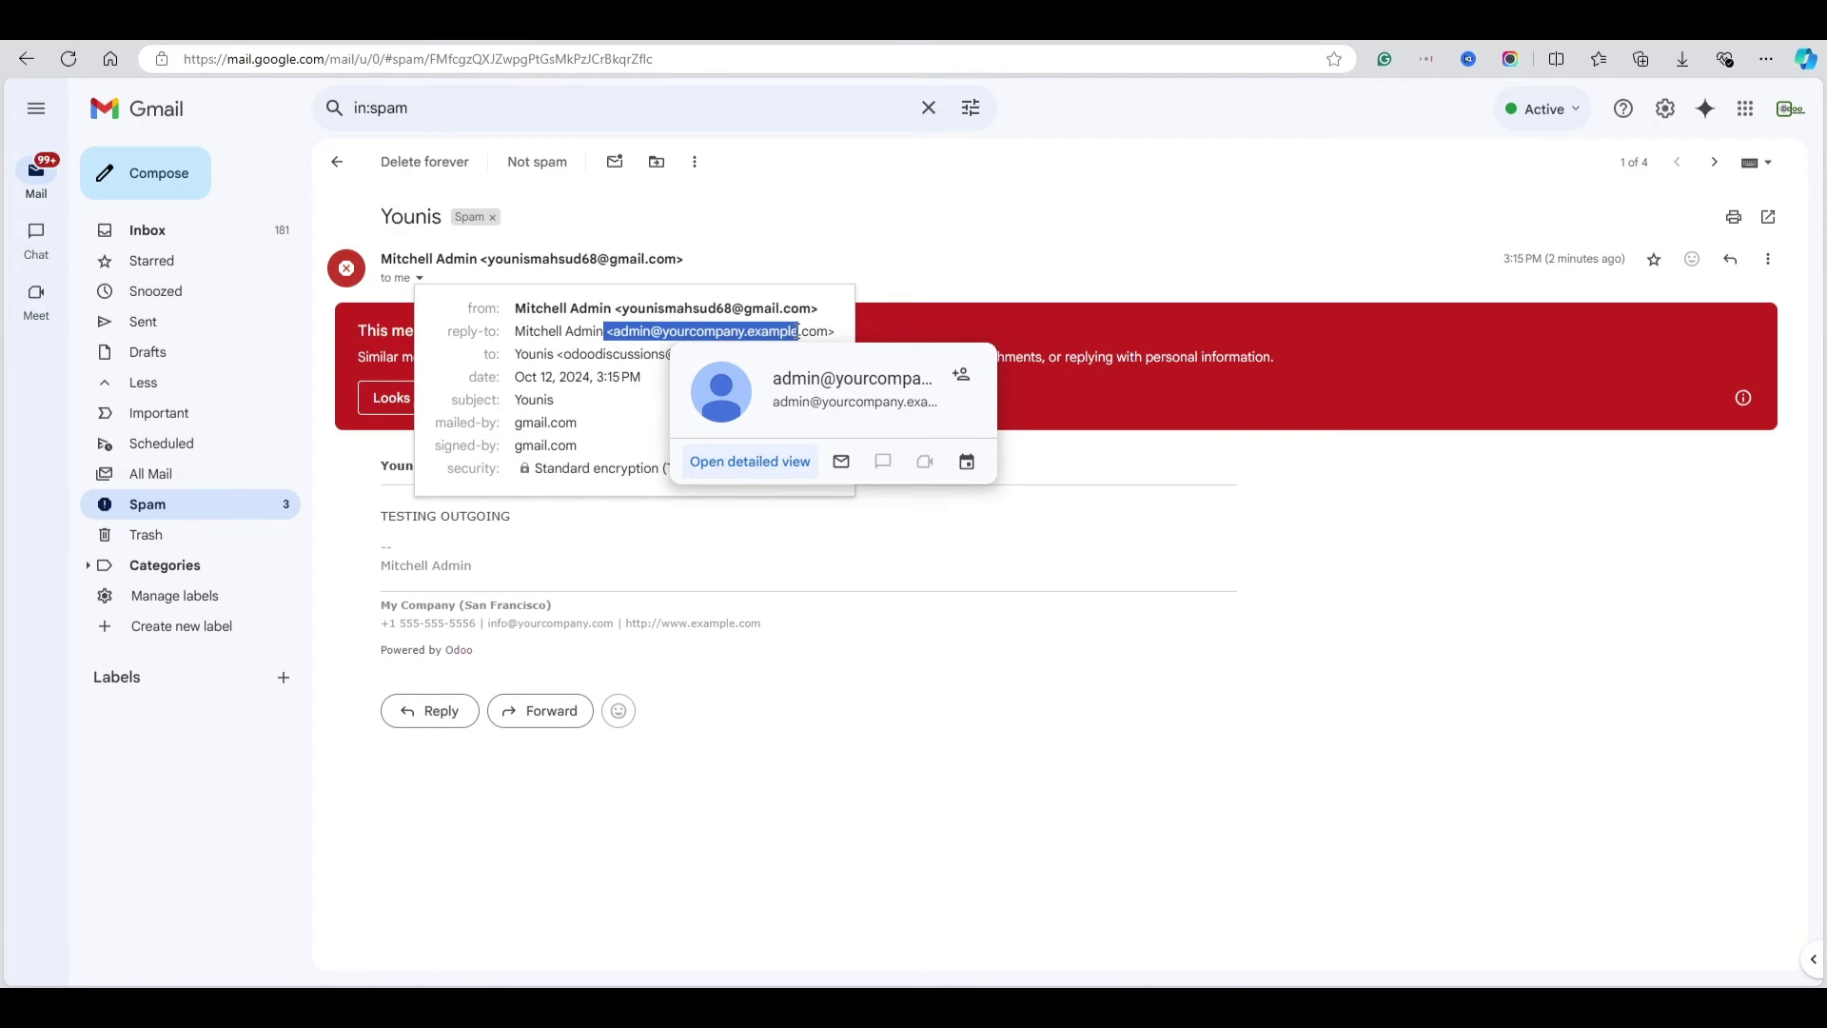
click(1378, 252)
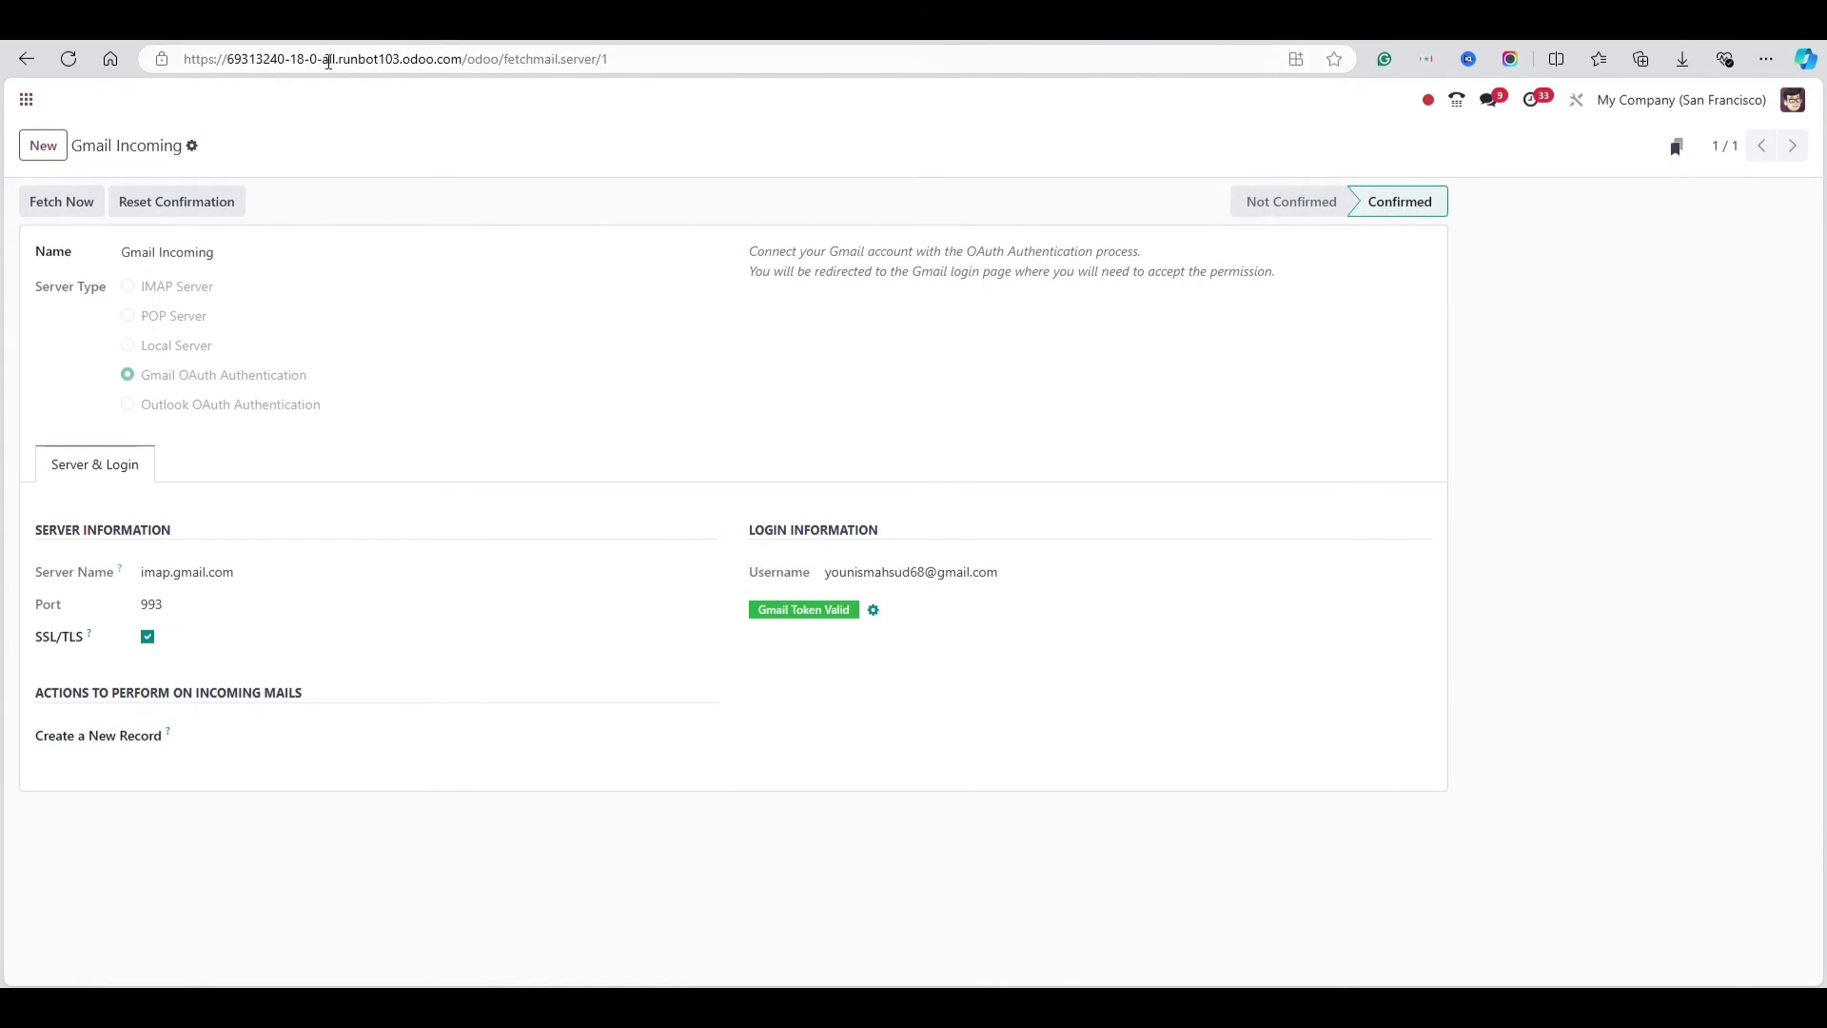
Open the Mitchell Admin user under Settings > Users and select its e-mail address
click(27, 101)
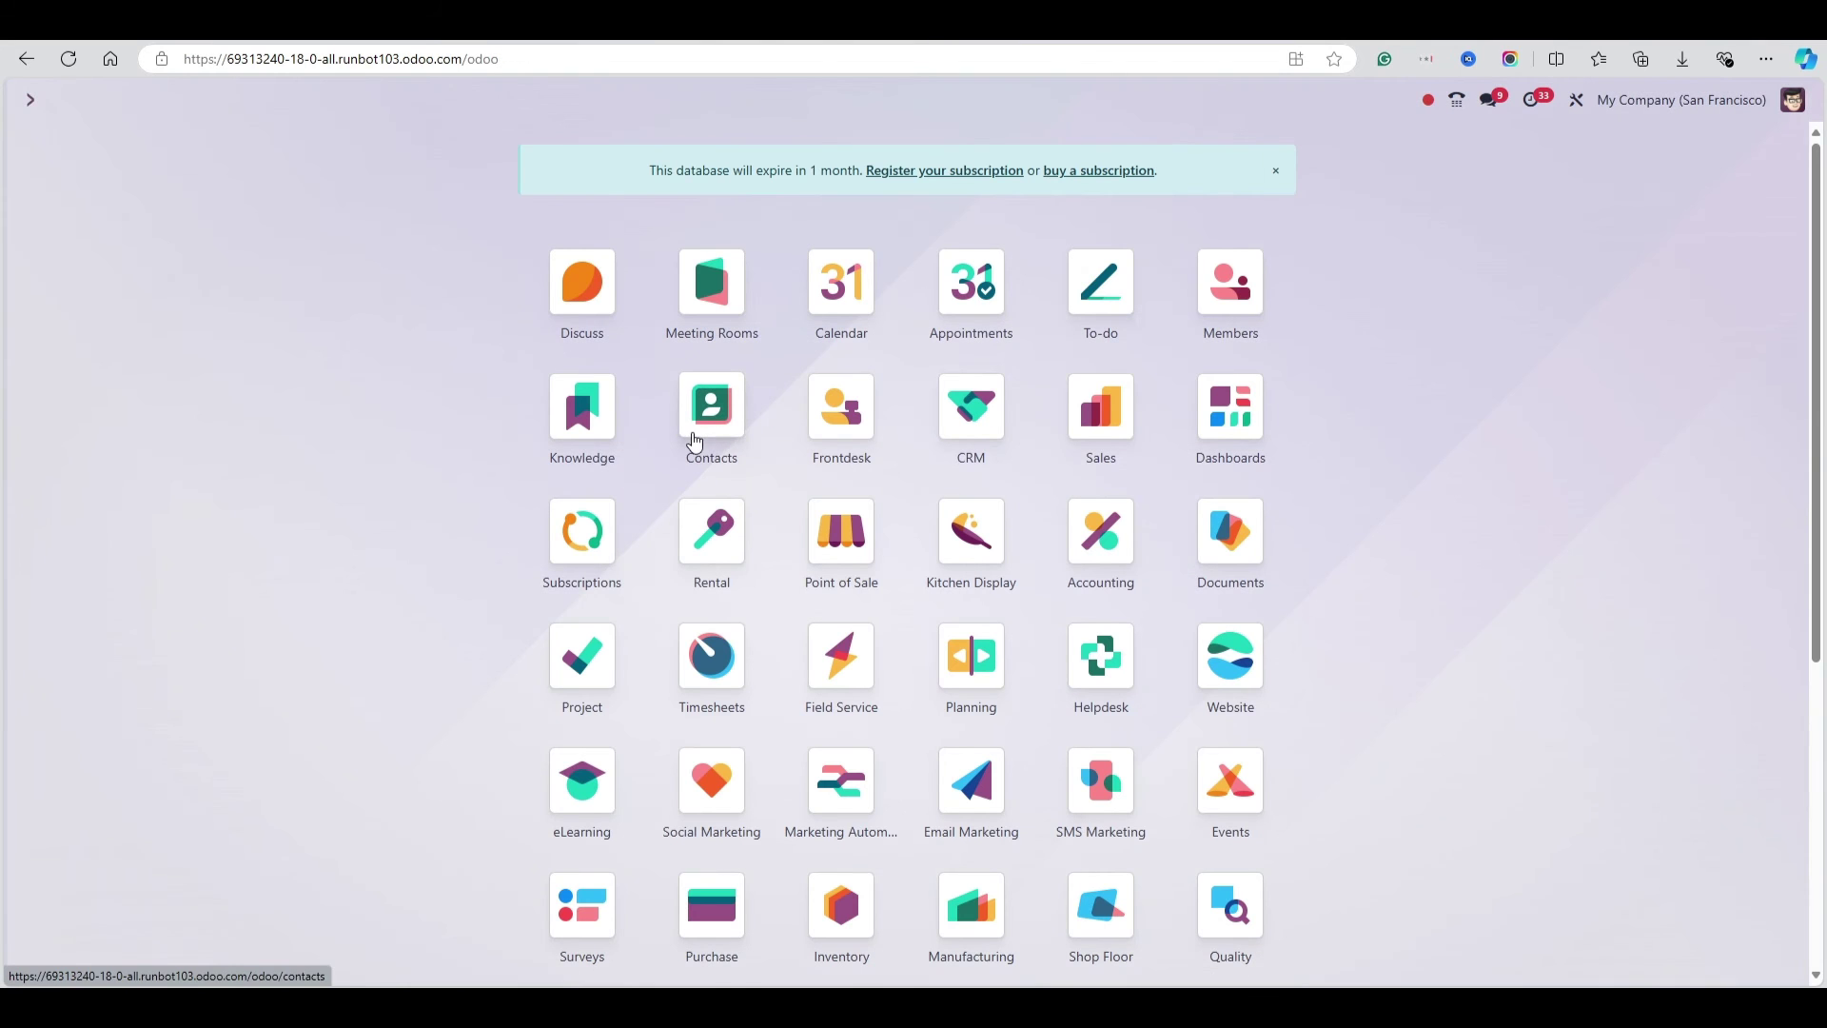
scroll(693, 441, down, 5)
click(1099, 899)
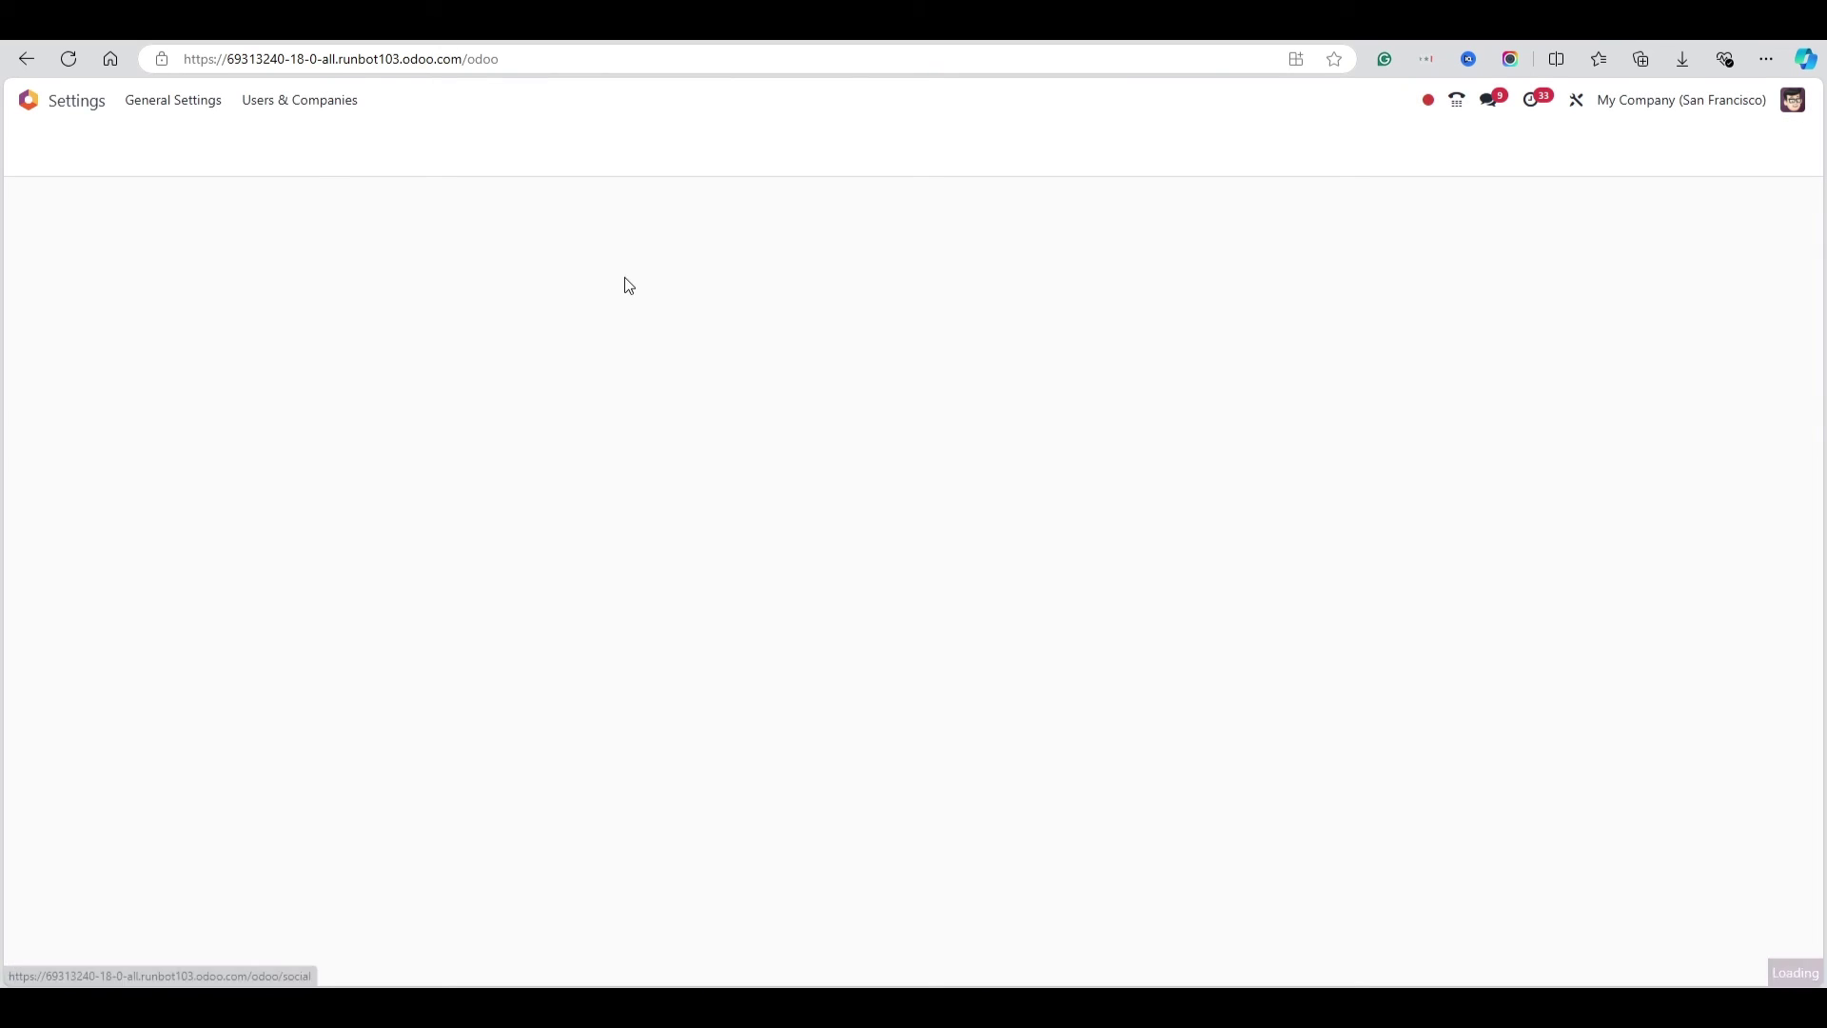
click(304, 102)
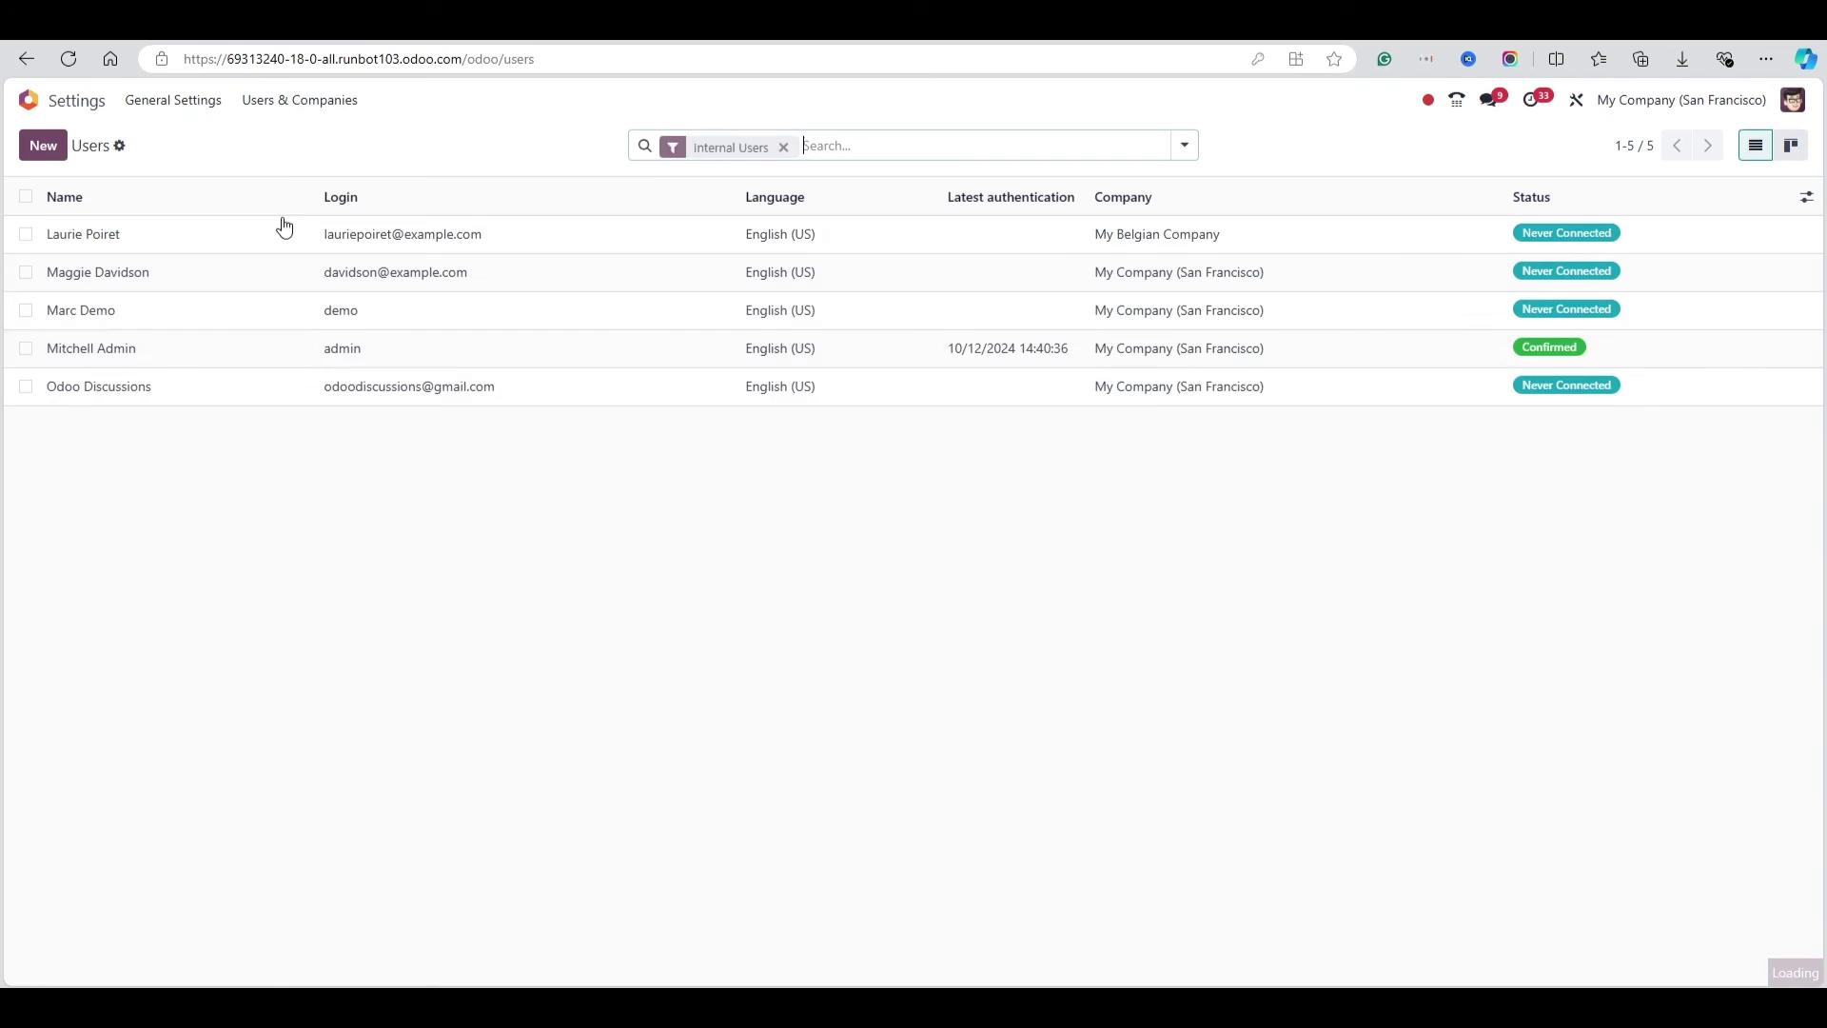
click(343, 348)
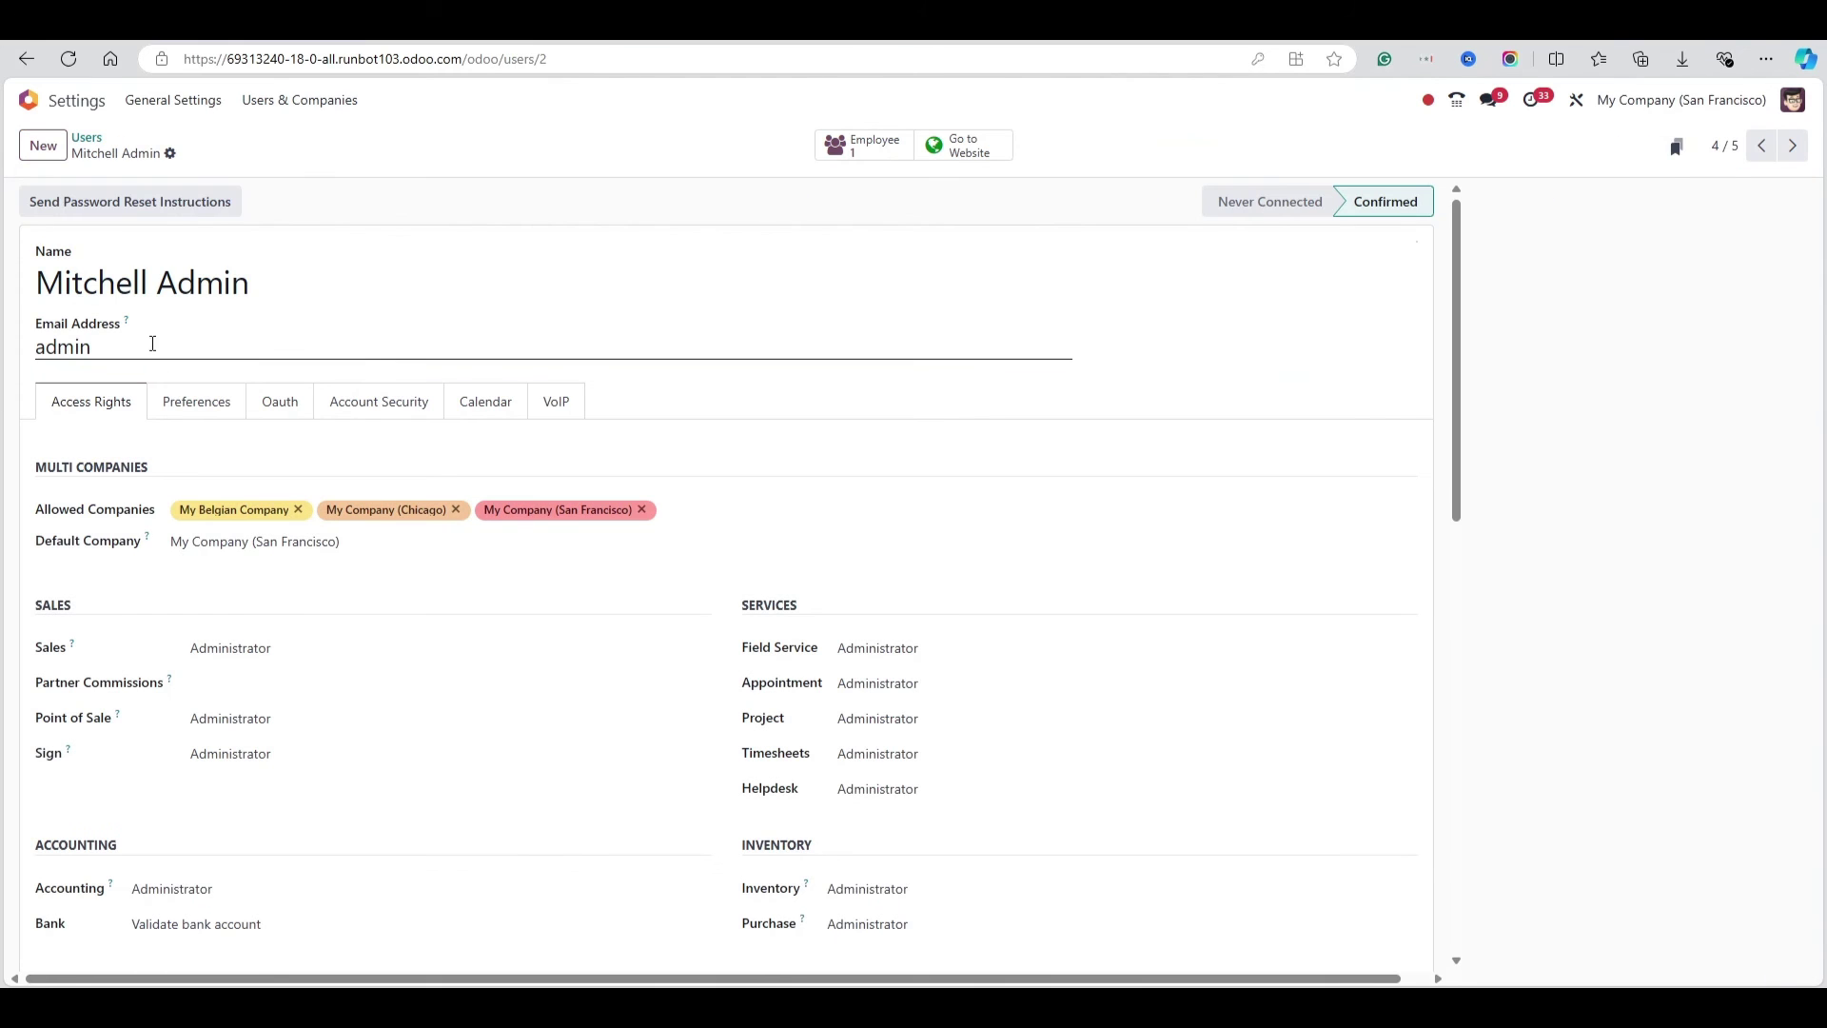
double_click(91, 350)
click(86, 139)
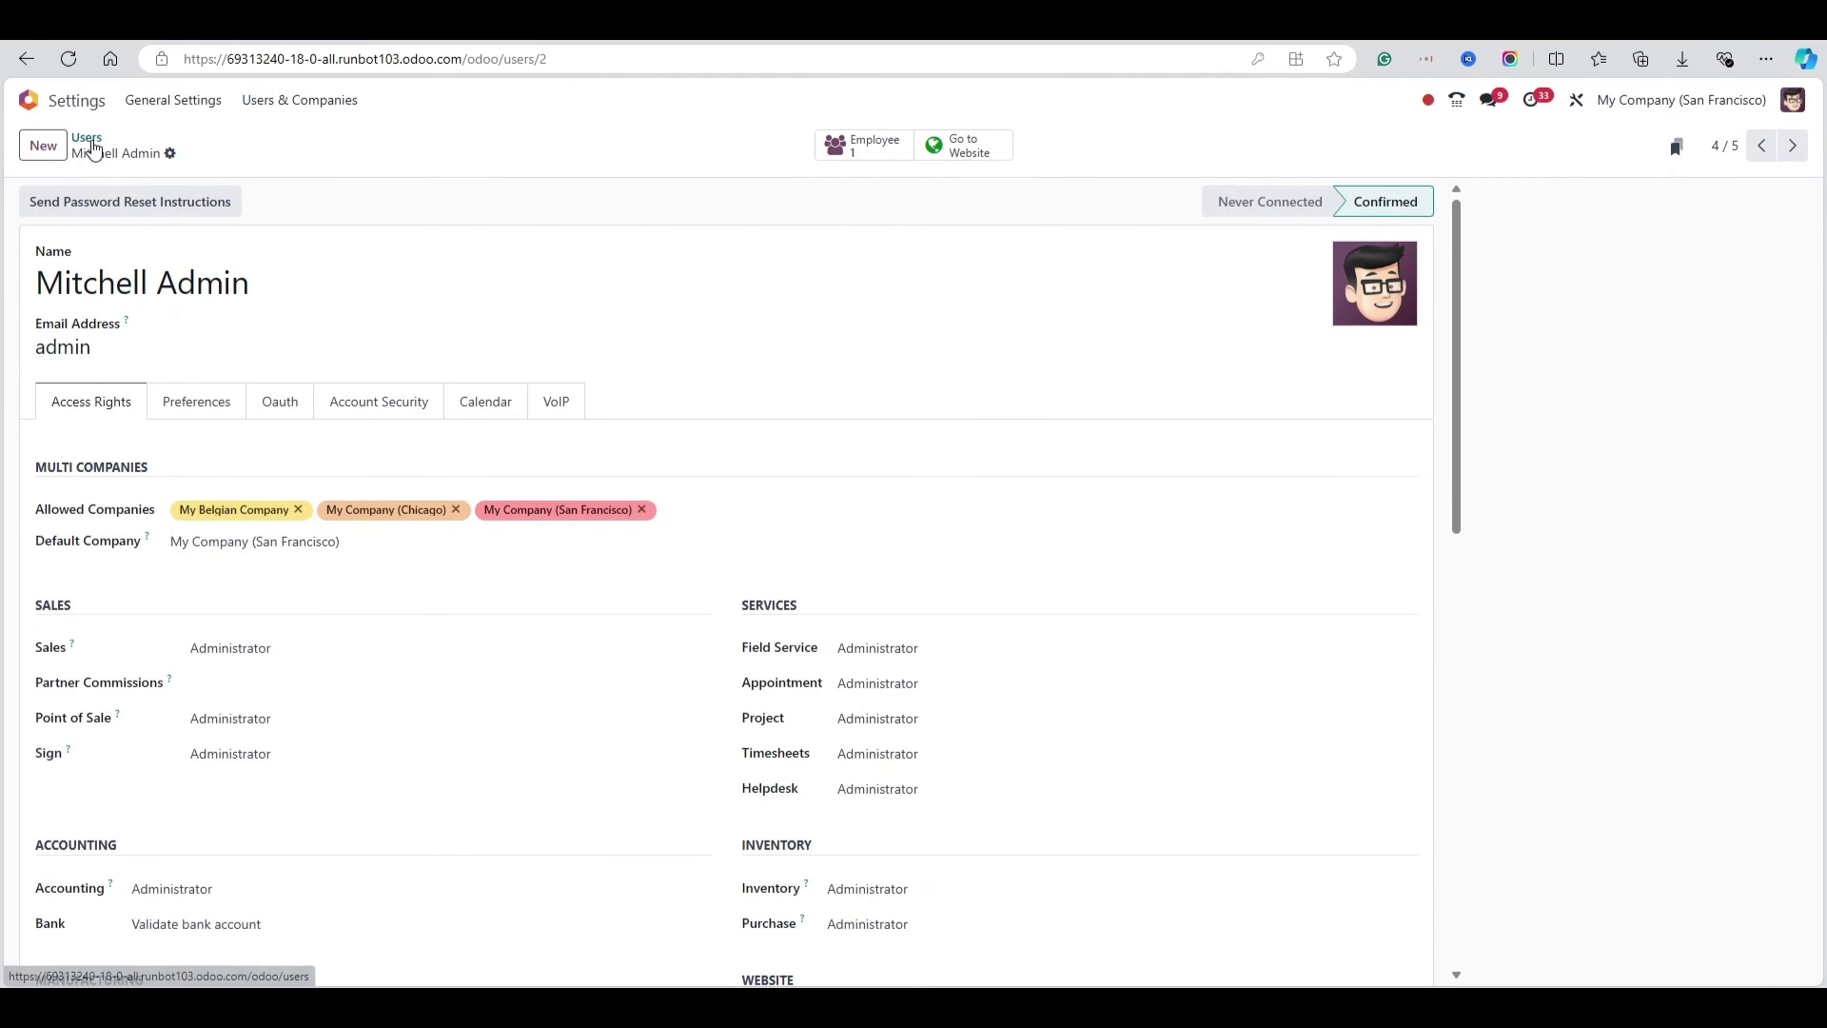
Open the Odoo Discussions user and review its name and e-mail address
click(255, 404)
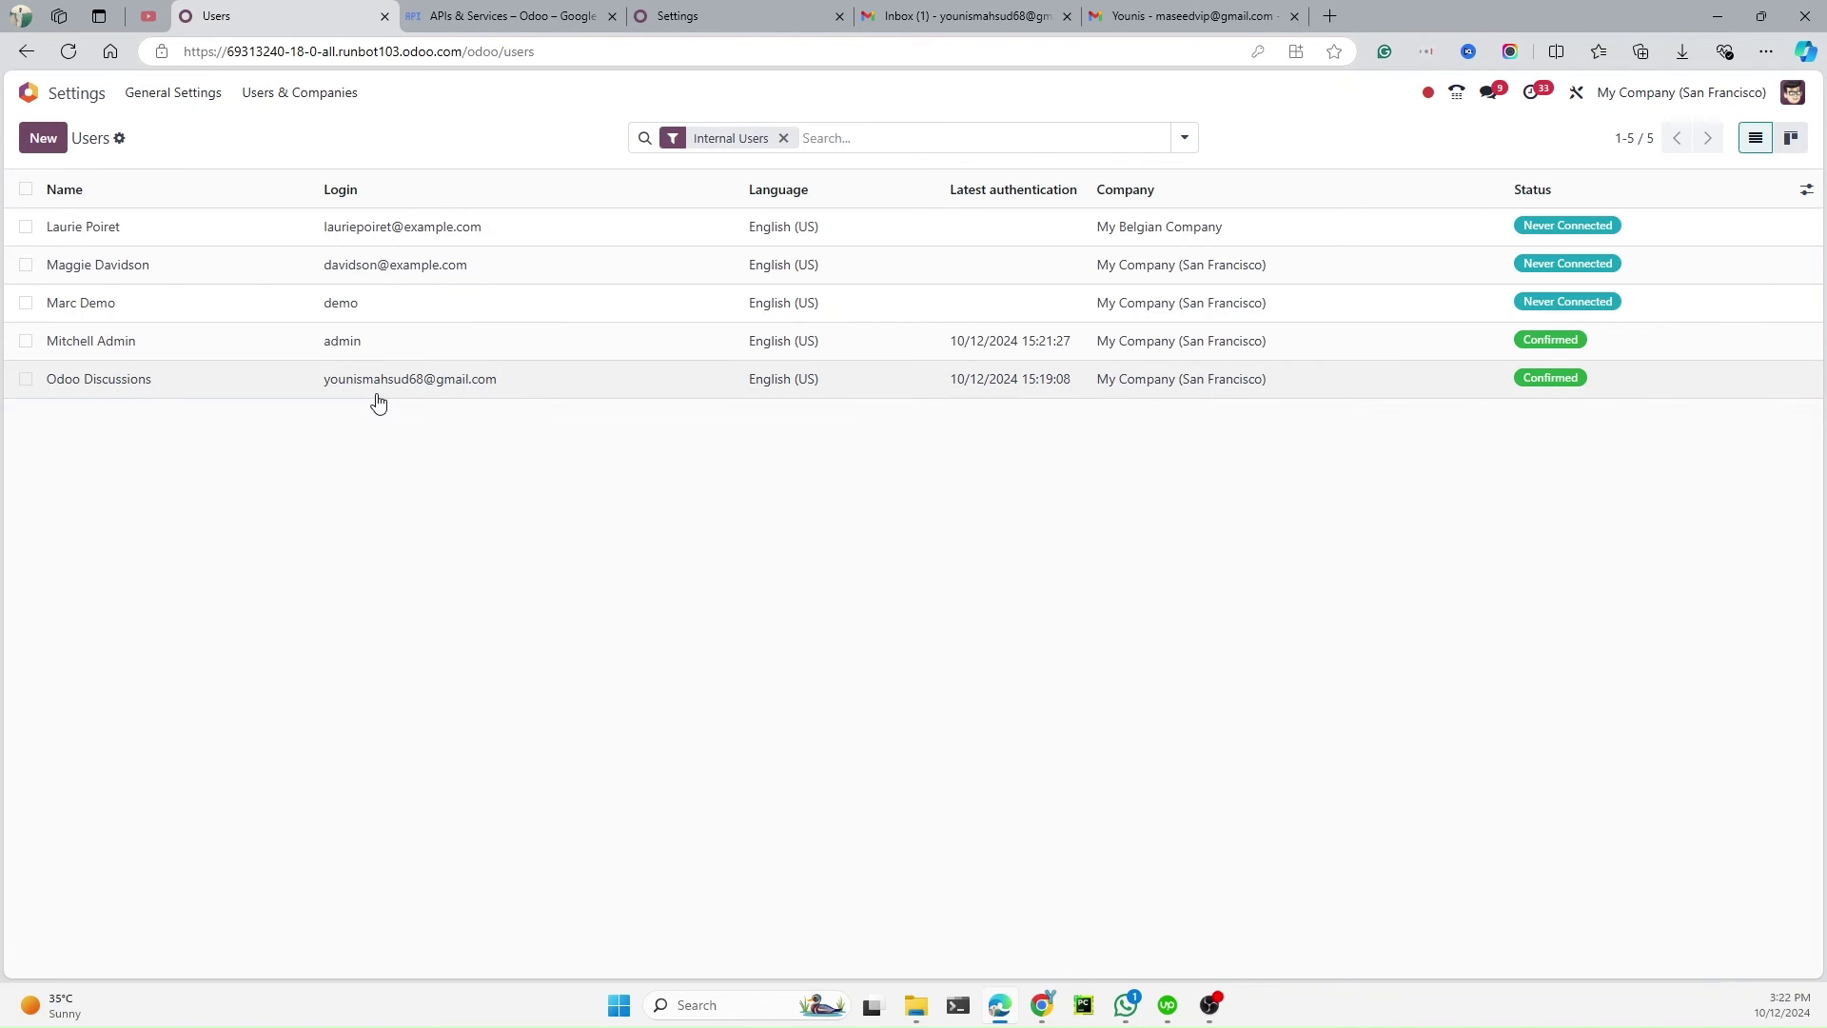
click(280, 378)
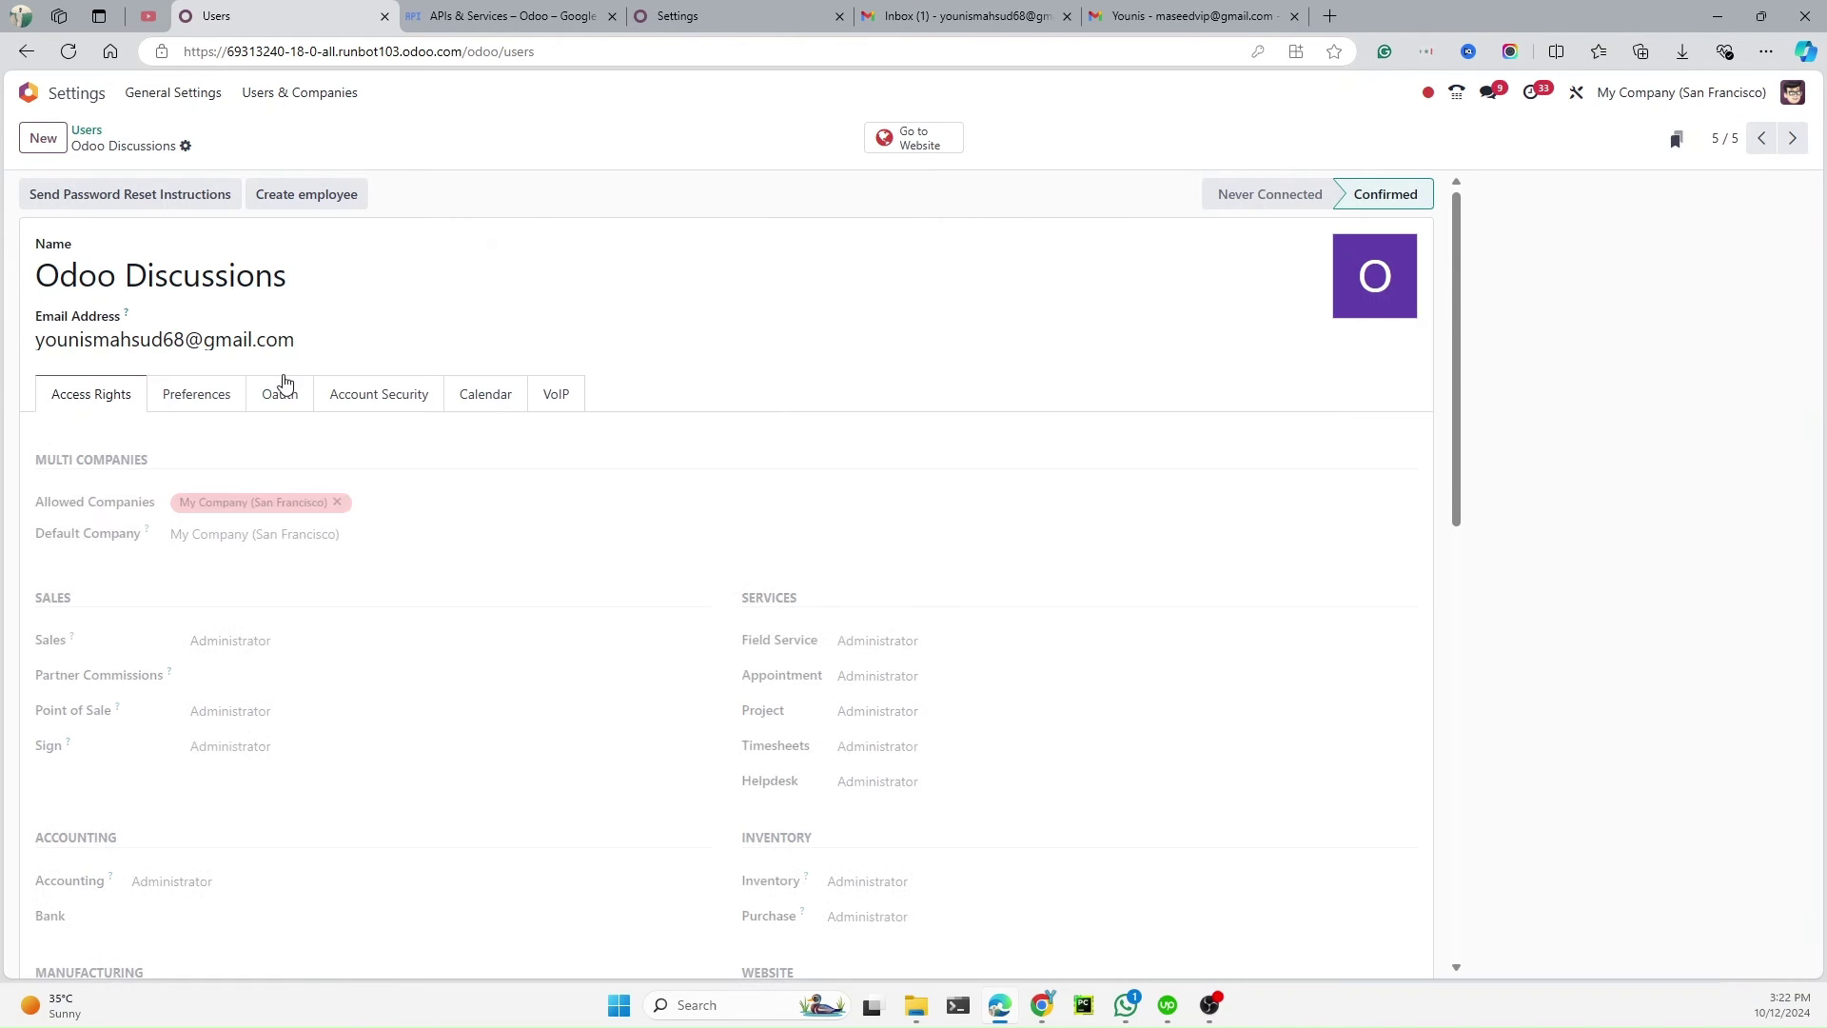
triple_click(143, 285)
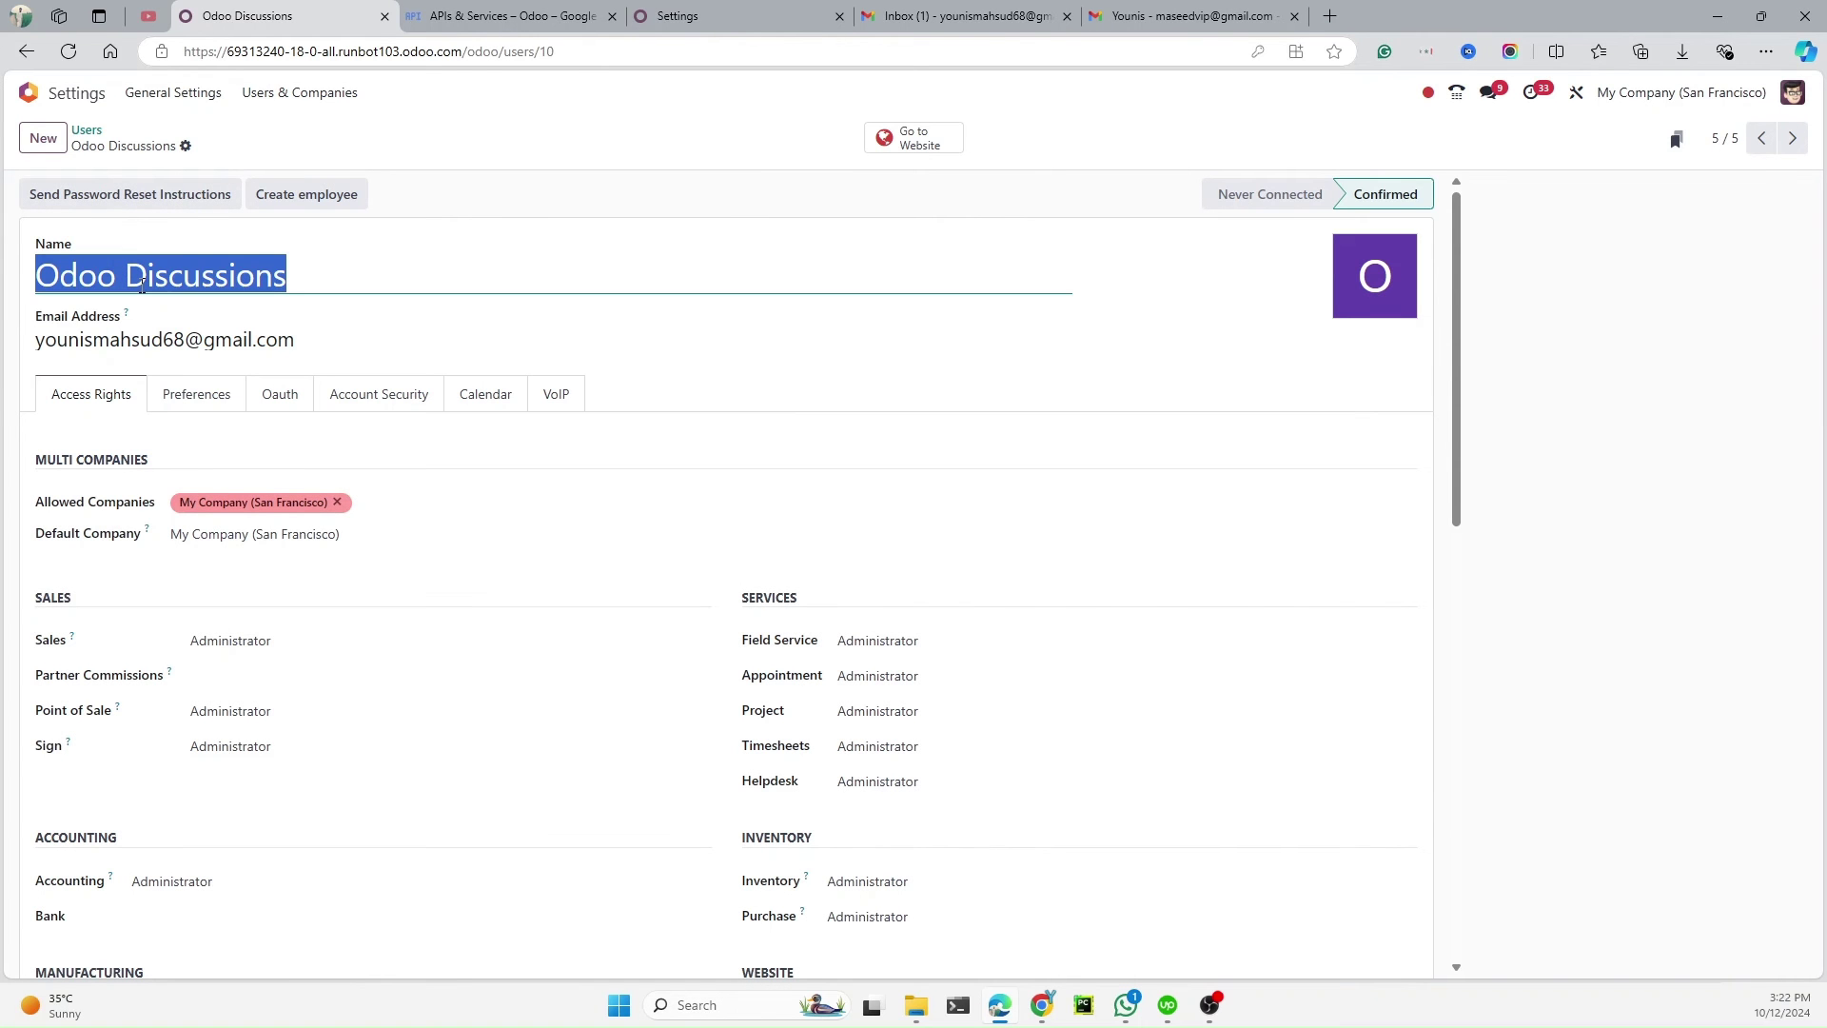
triple_click(153, 339)
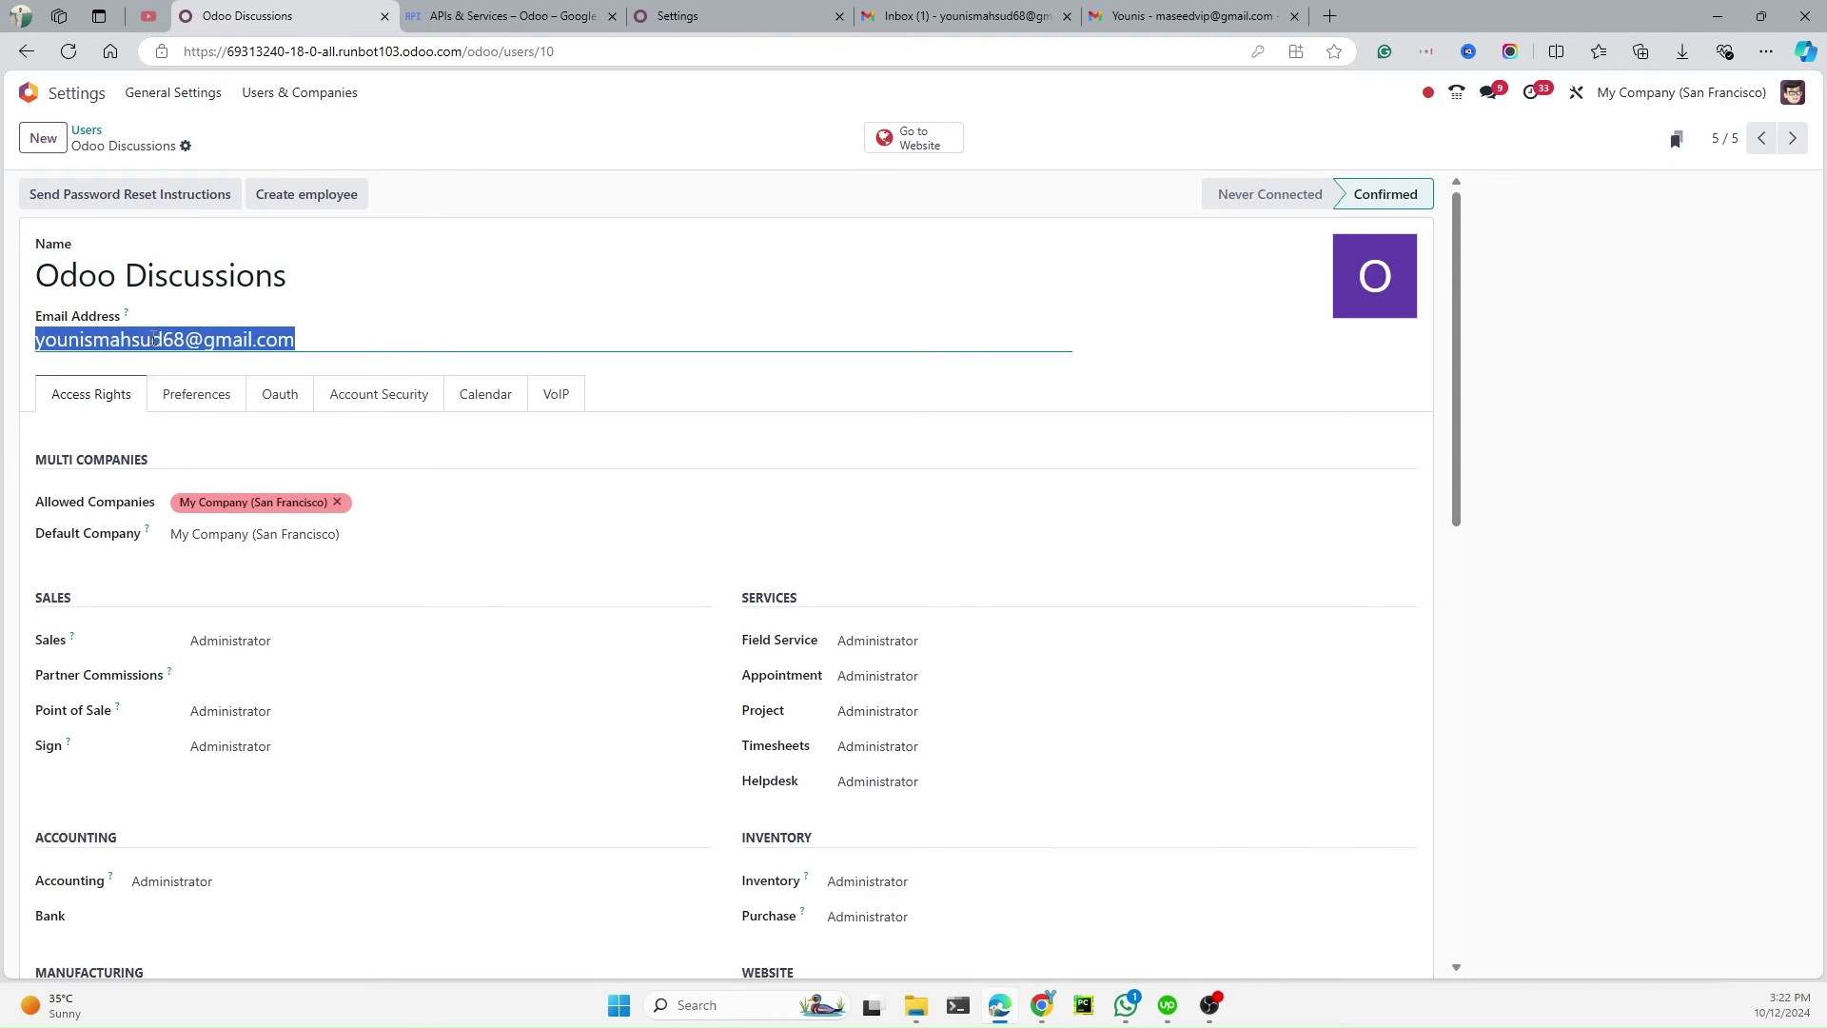
triple_click(190, 280)
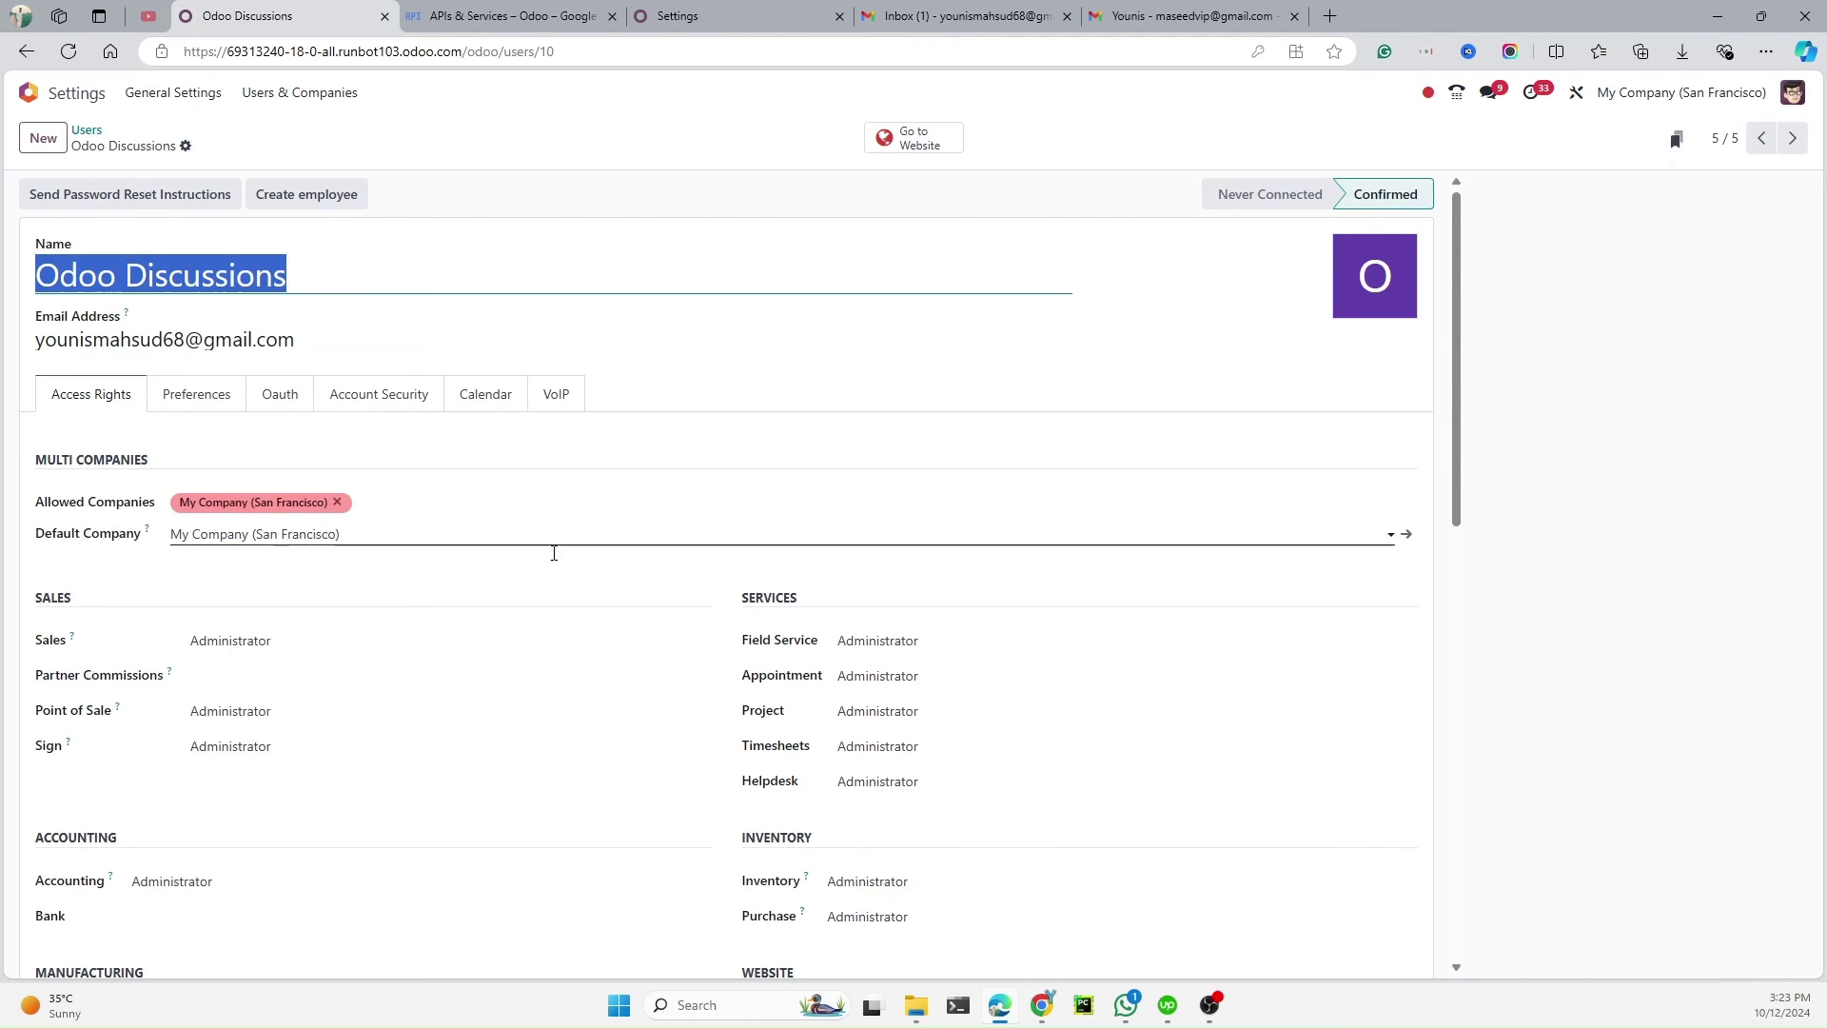
Set the user's Administration rights to Settings, save, and choose Change Password
scroll(962, 795, down, 10)
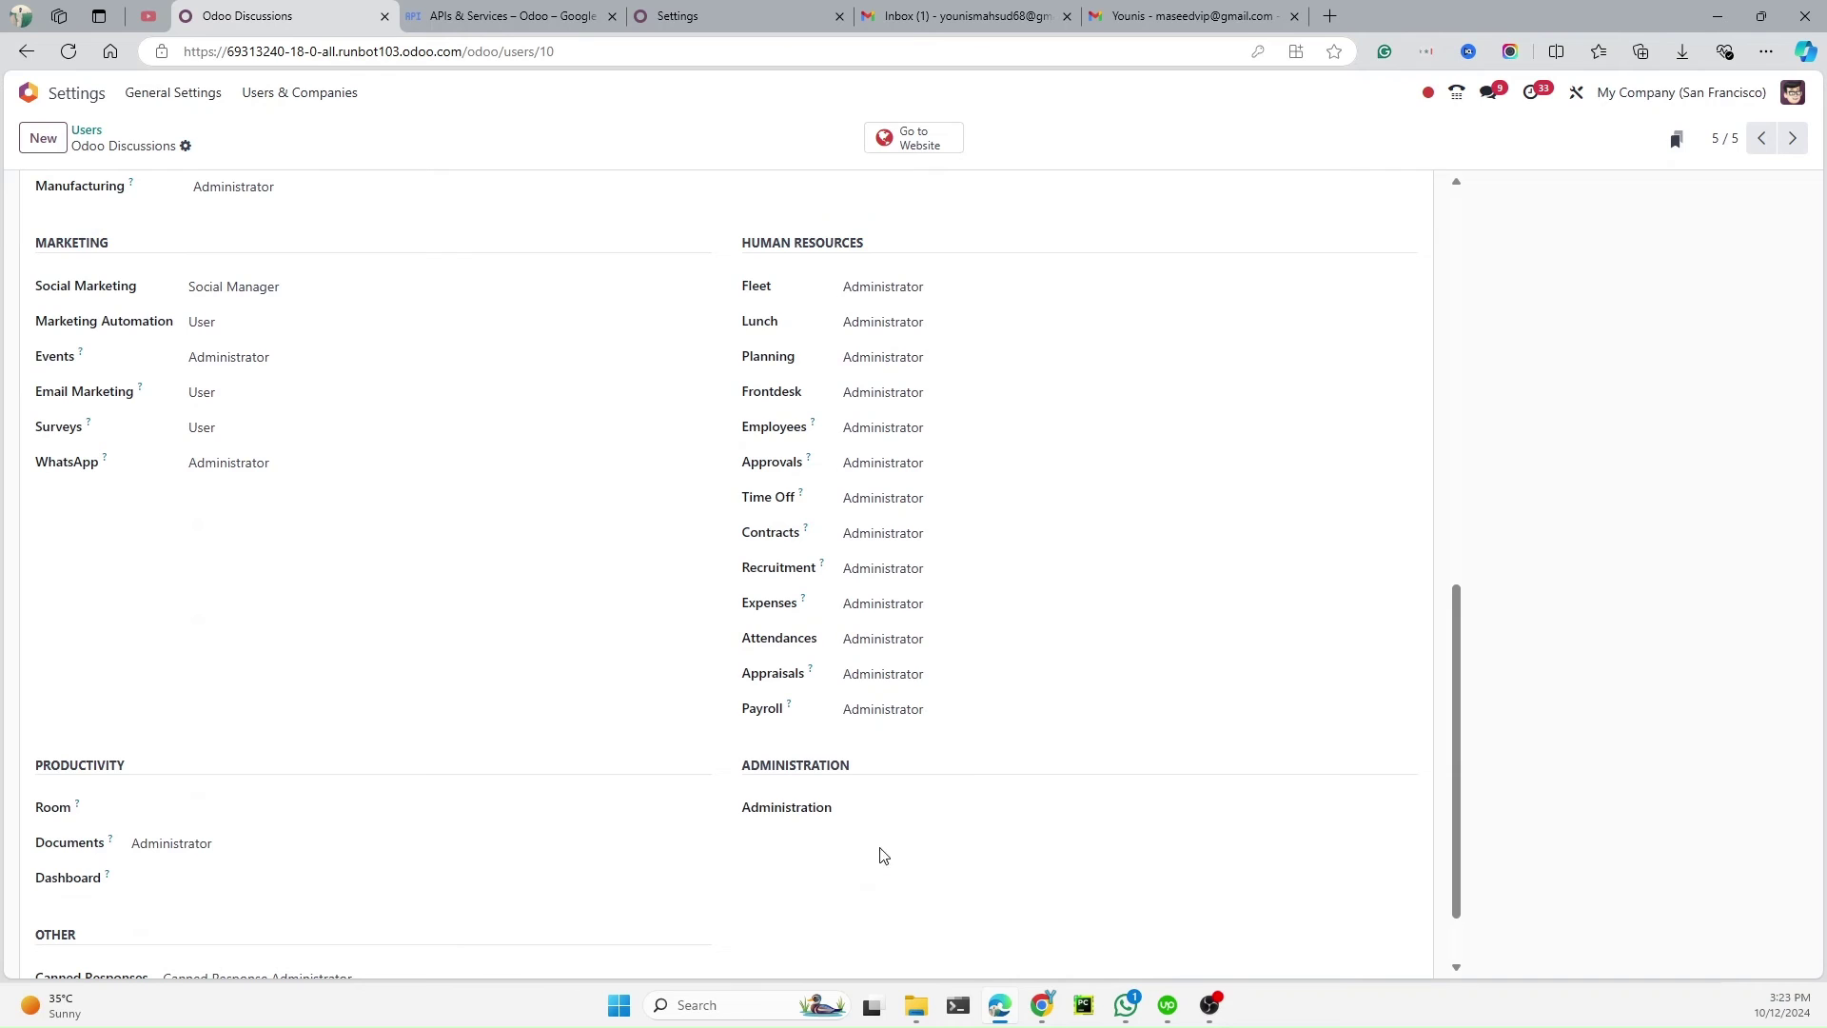
click(908, 806)
click(898, 872)
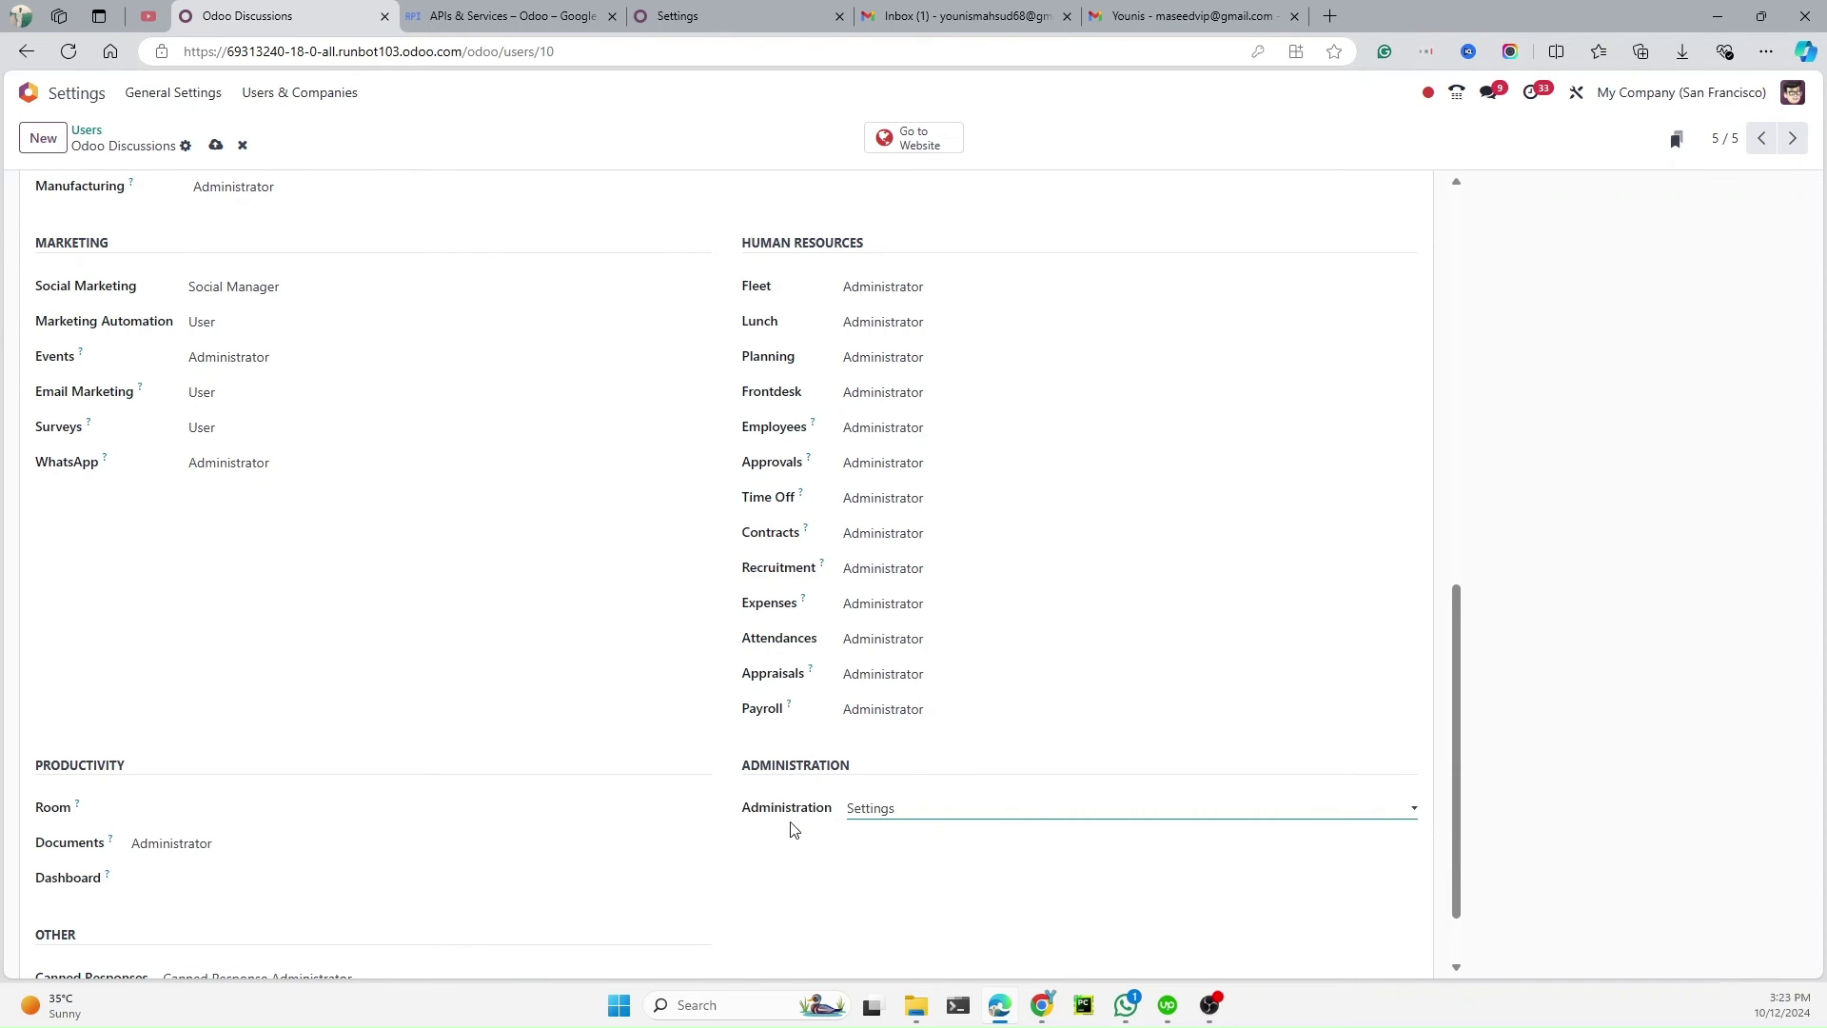
scroll(428, 455, up, 4)
click(215, 145)
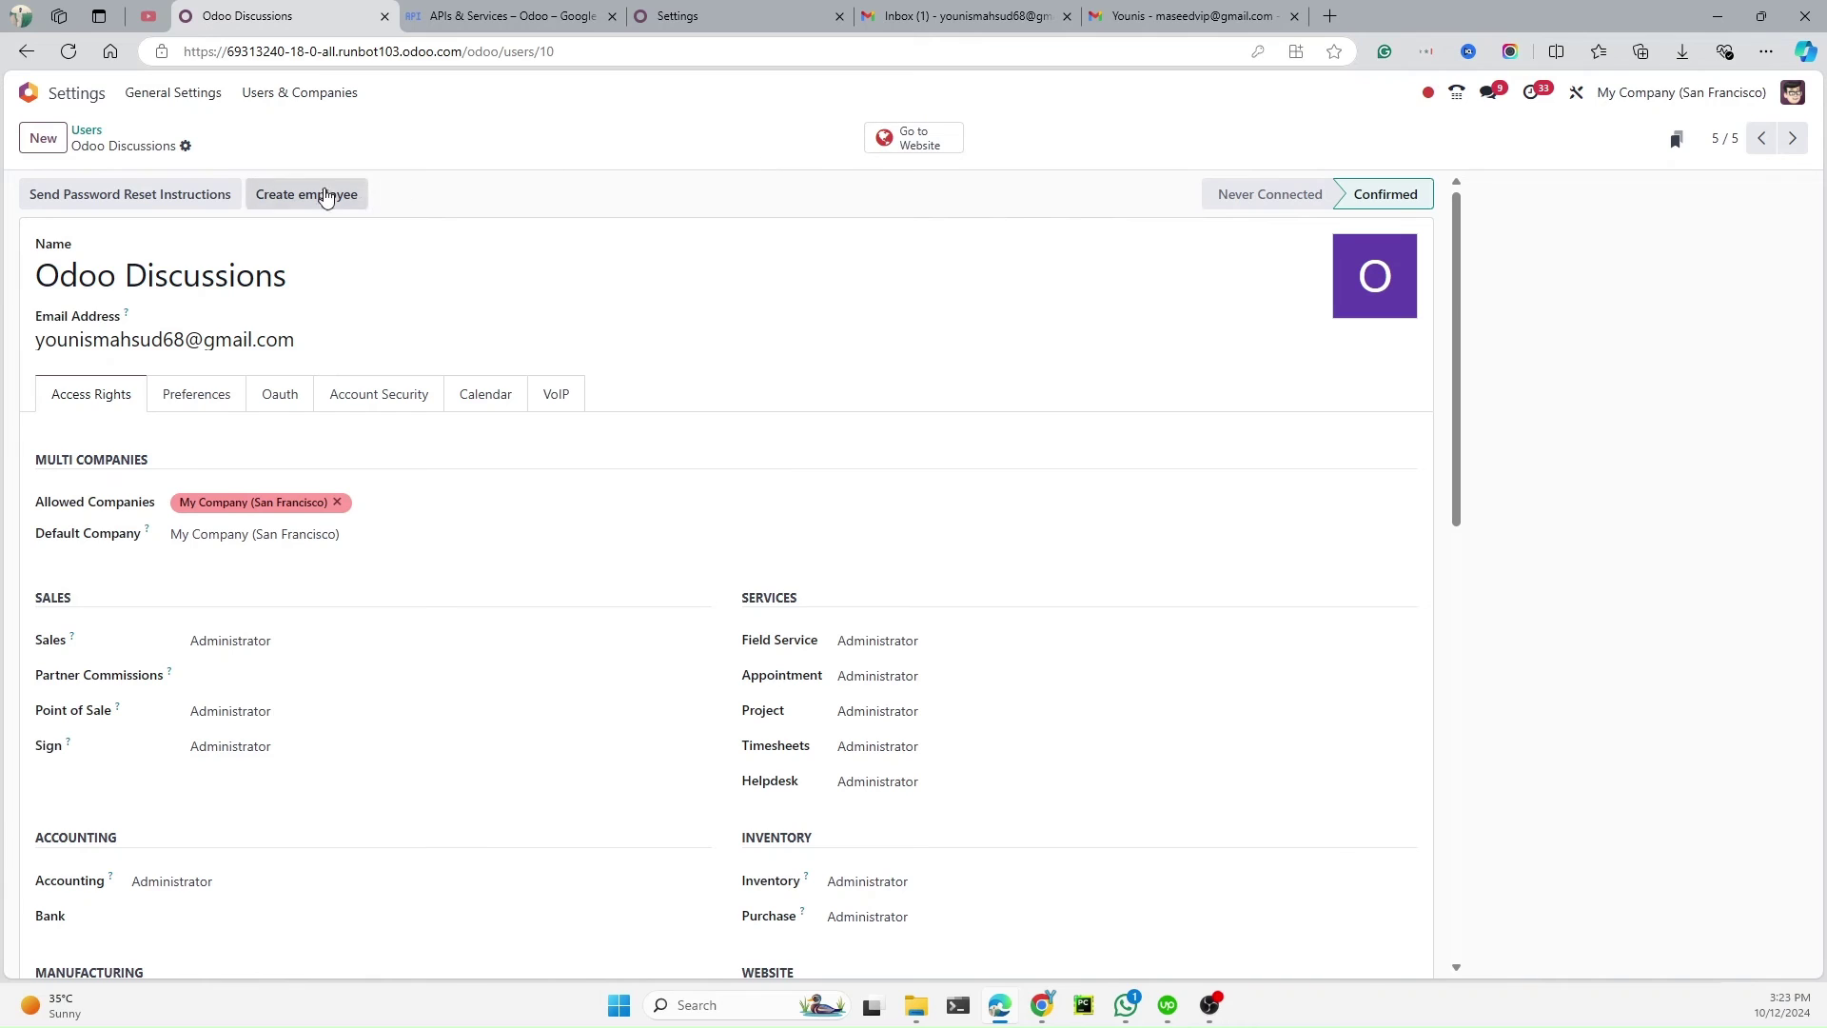
click(186, 145)
click(250, 365)
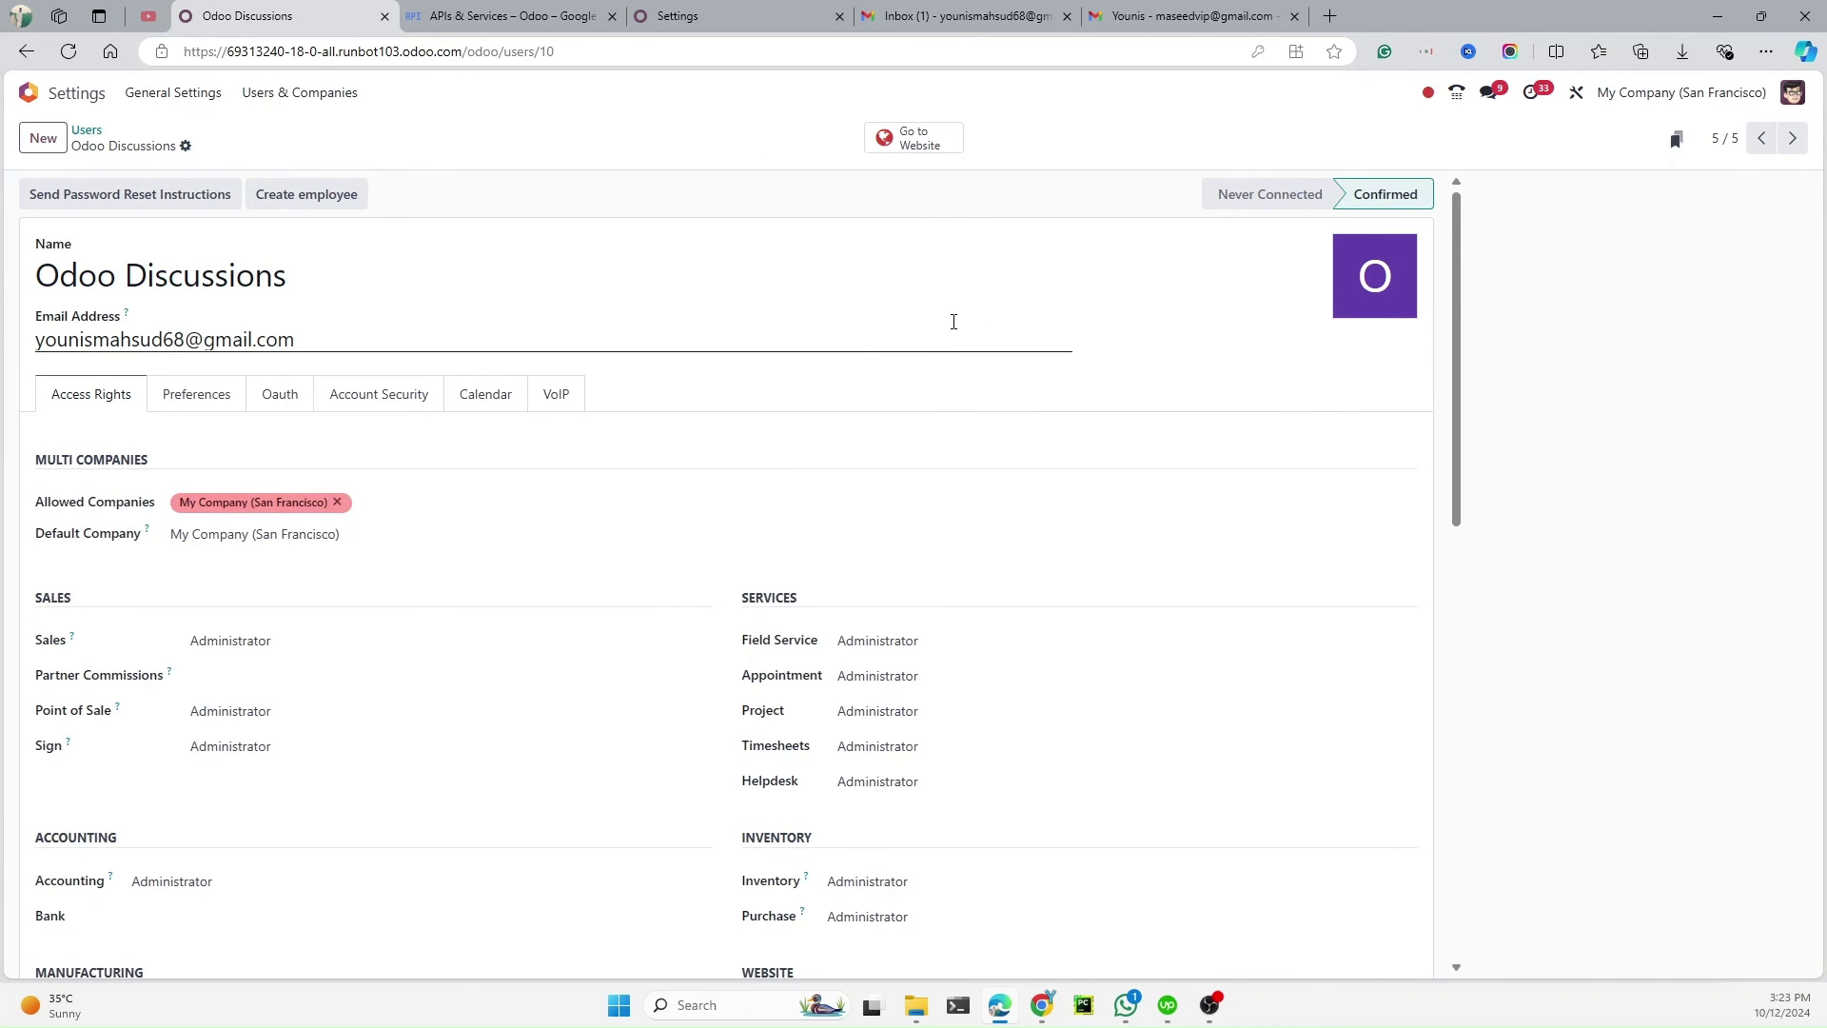
Apply a new password to the user and dismiss the browser's save-password prompt
click(1109, 485)
text(1234)
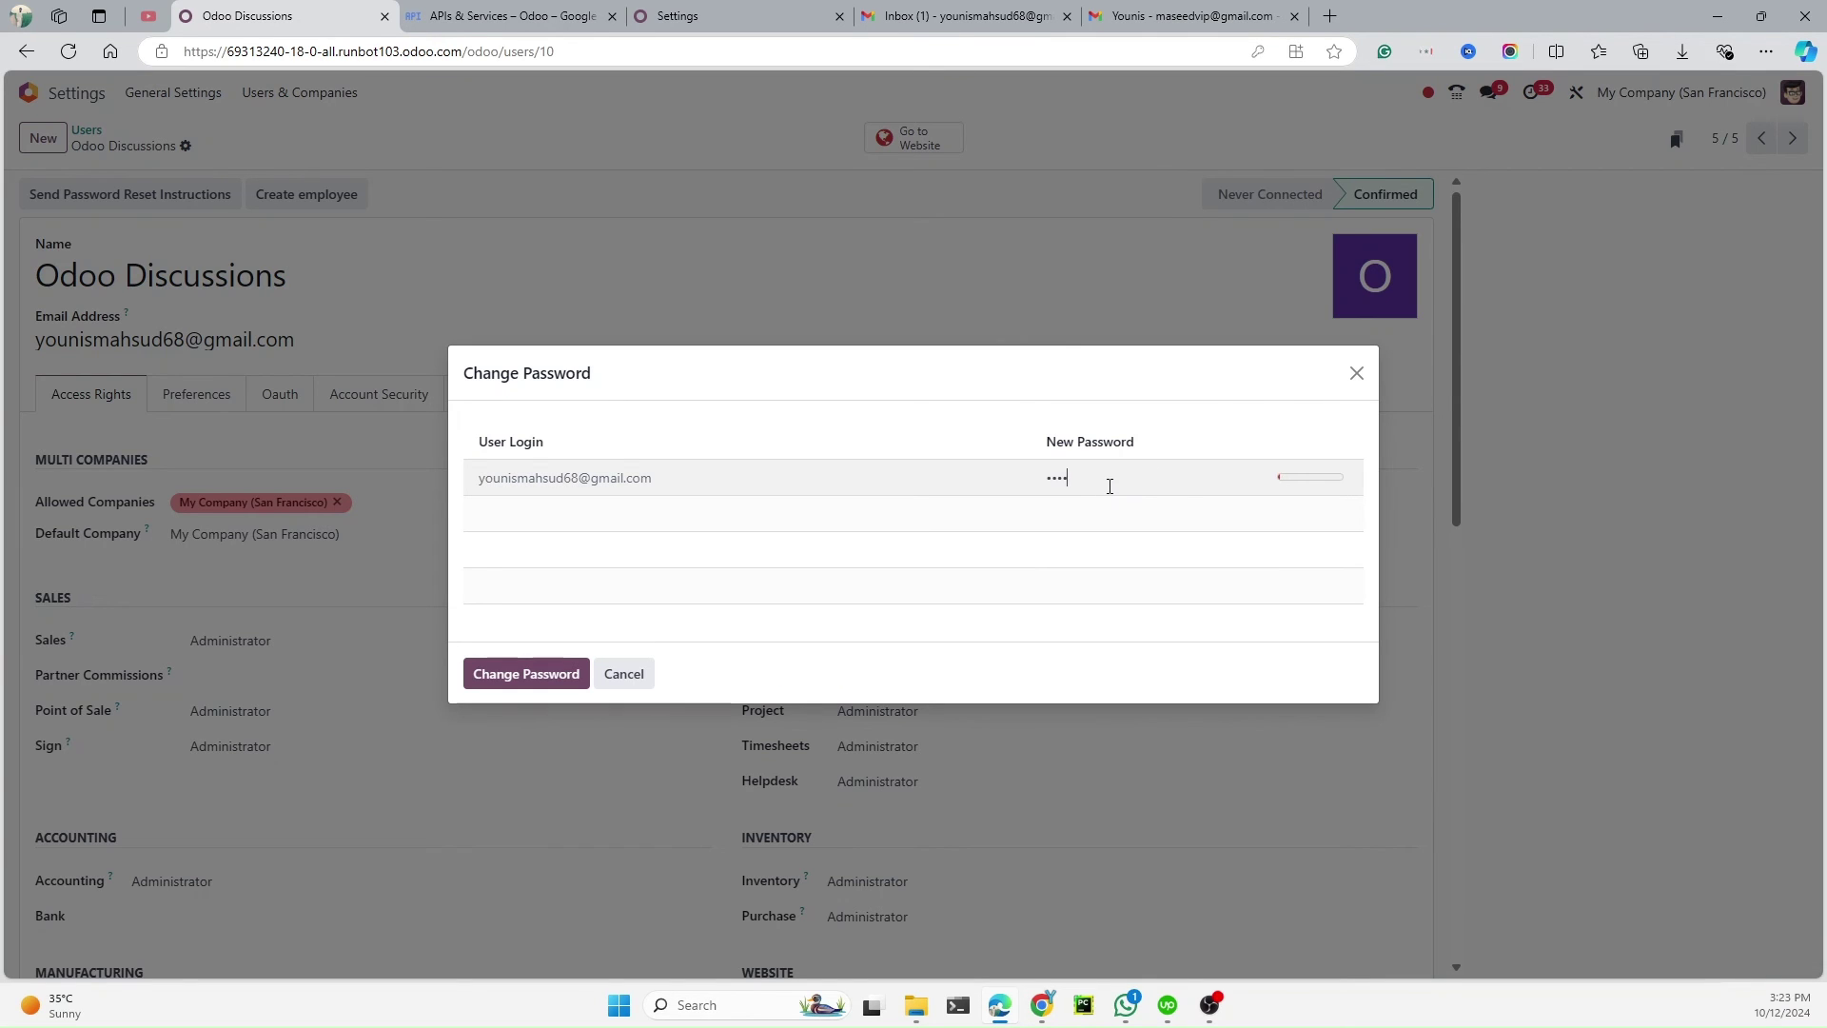
click(550, 669)
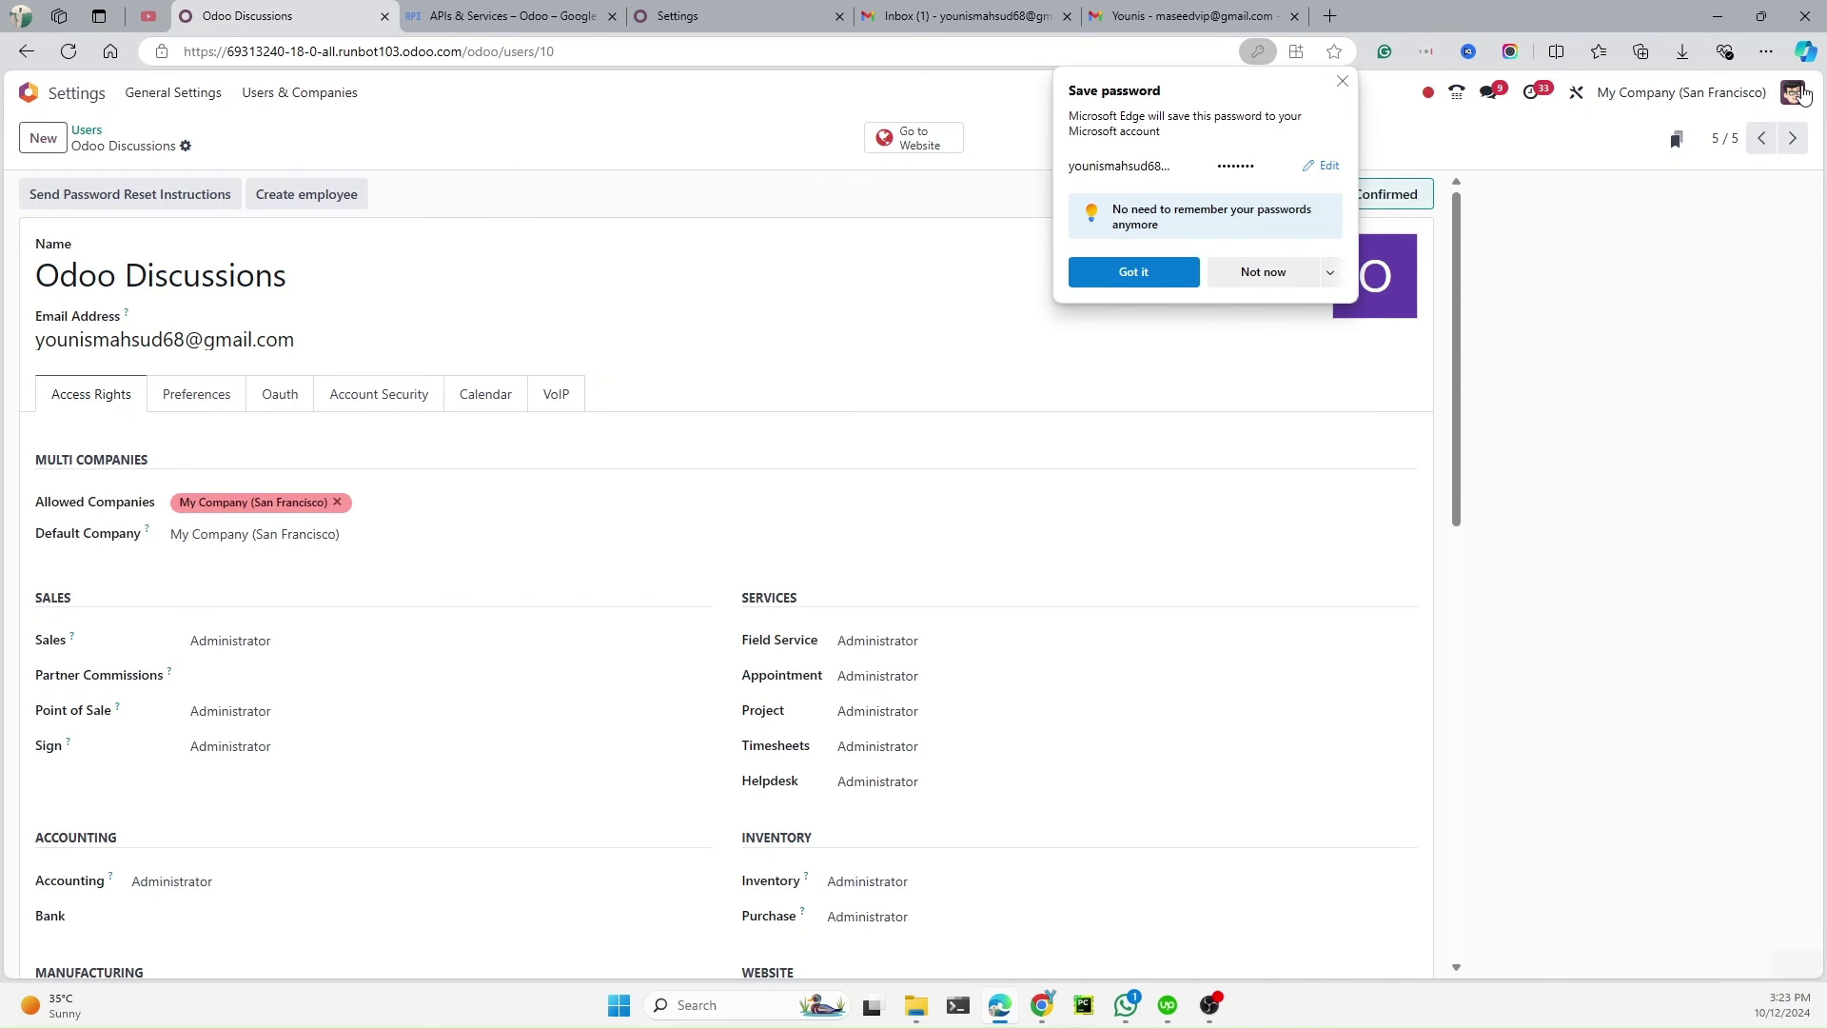
click(1134, 272)
Log out, log back in as the Odoo Discussions user, and open Contacts
click(1794, 94)
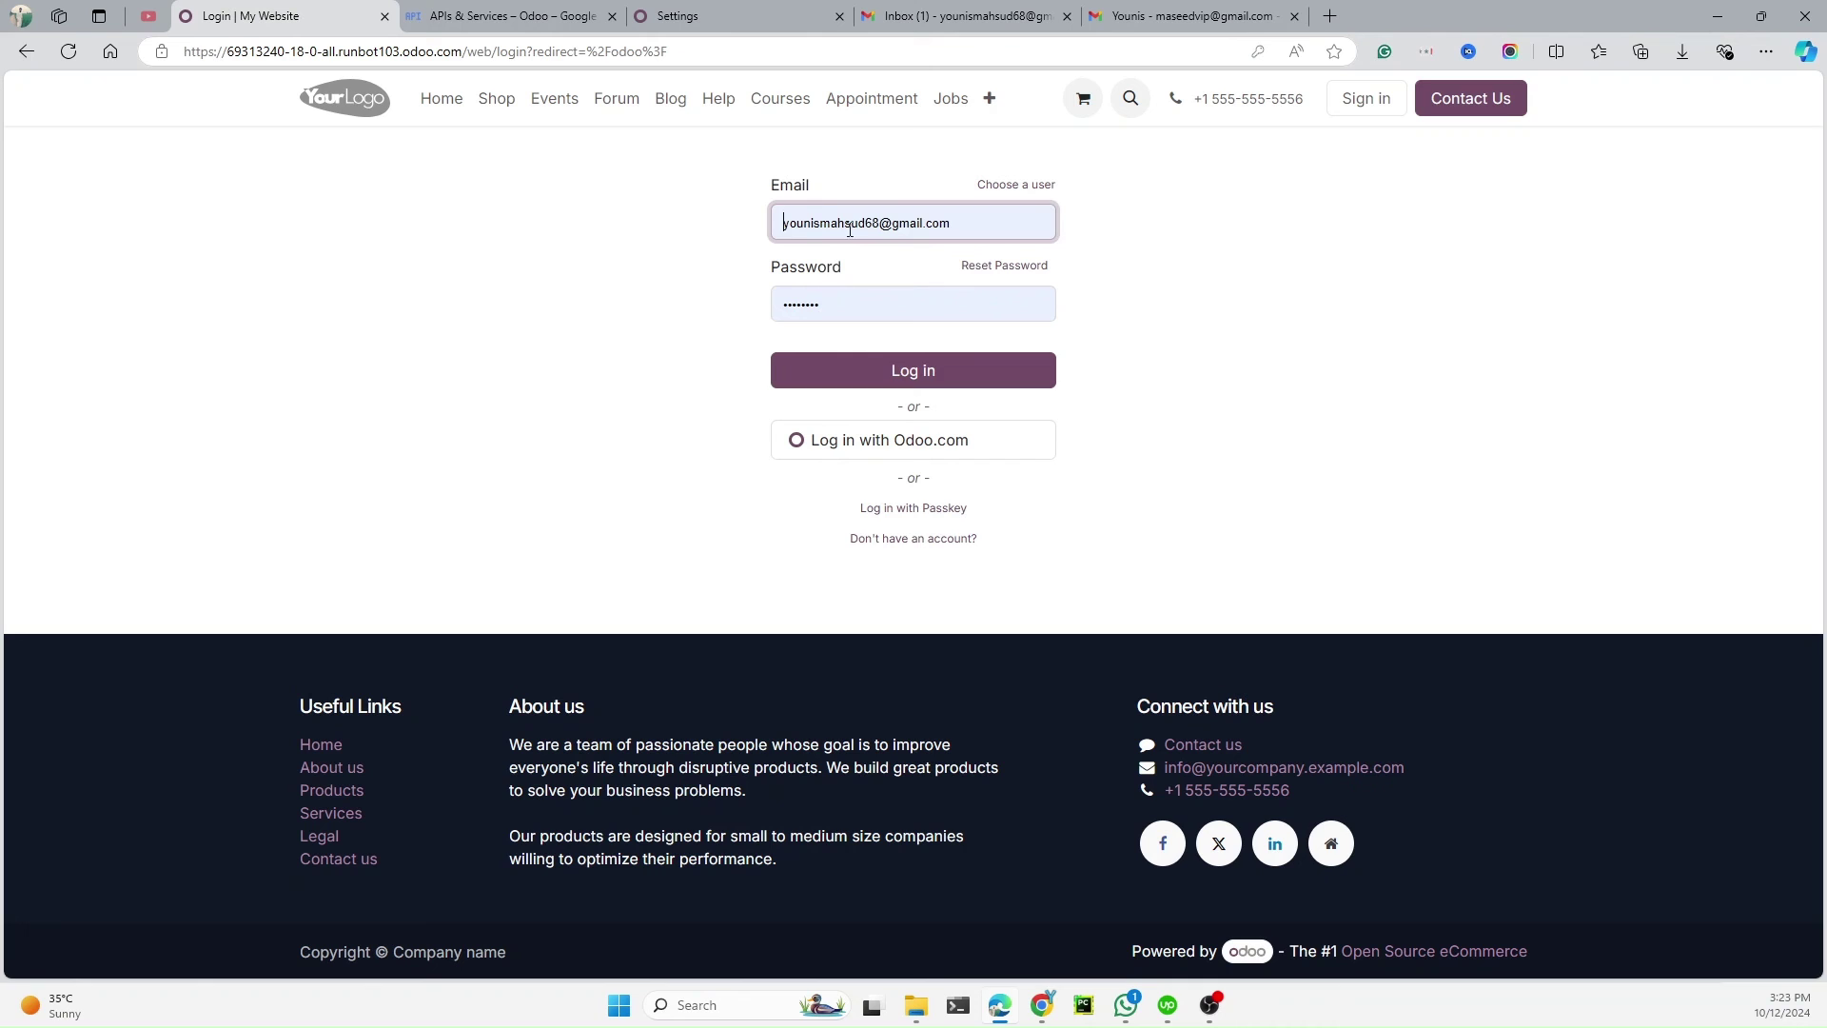
click(893, 369)
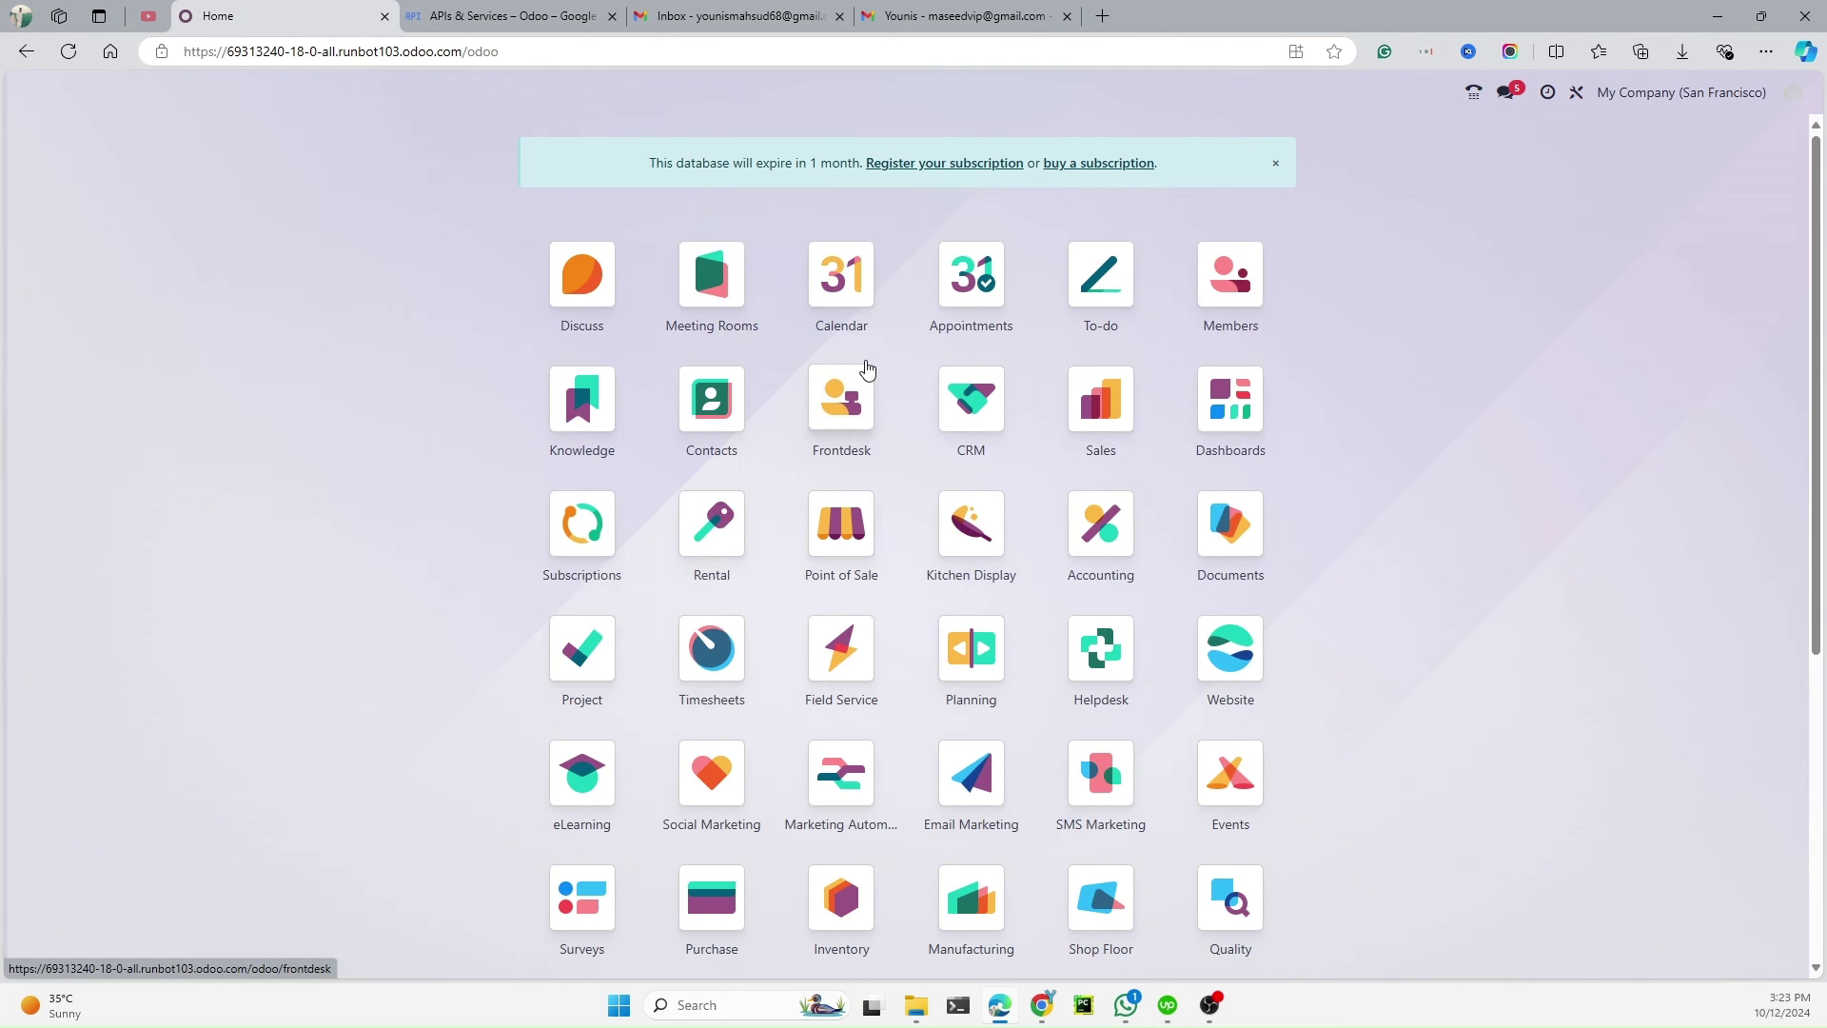
scroll(1061, 557, down, 5)
scroll(1061, 557, up, 5)
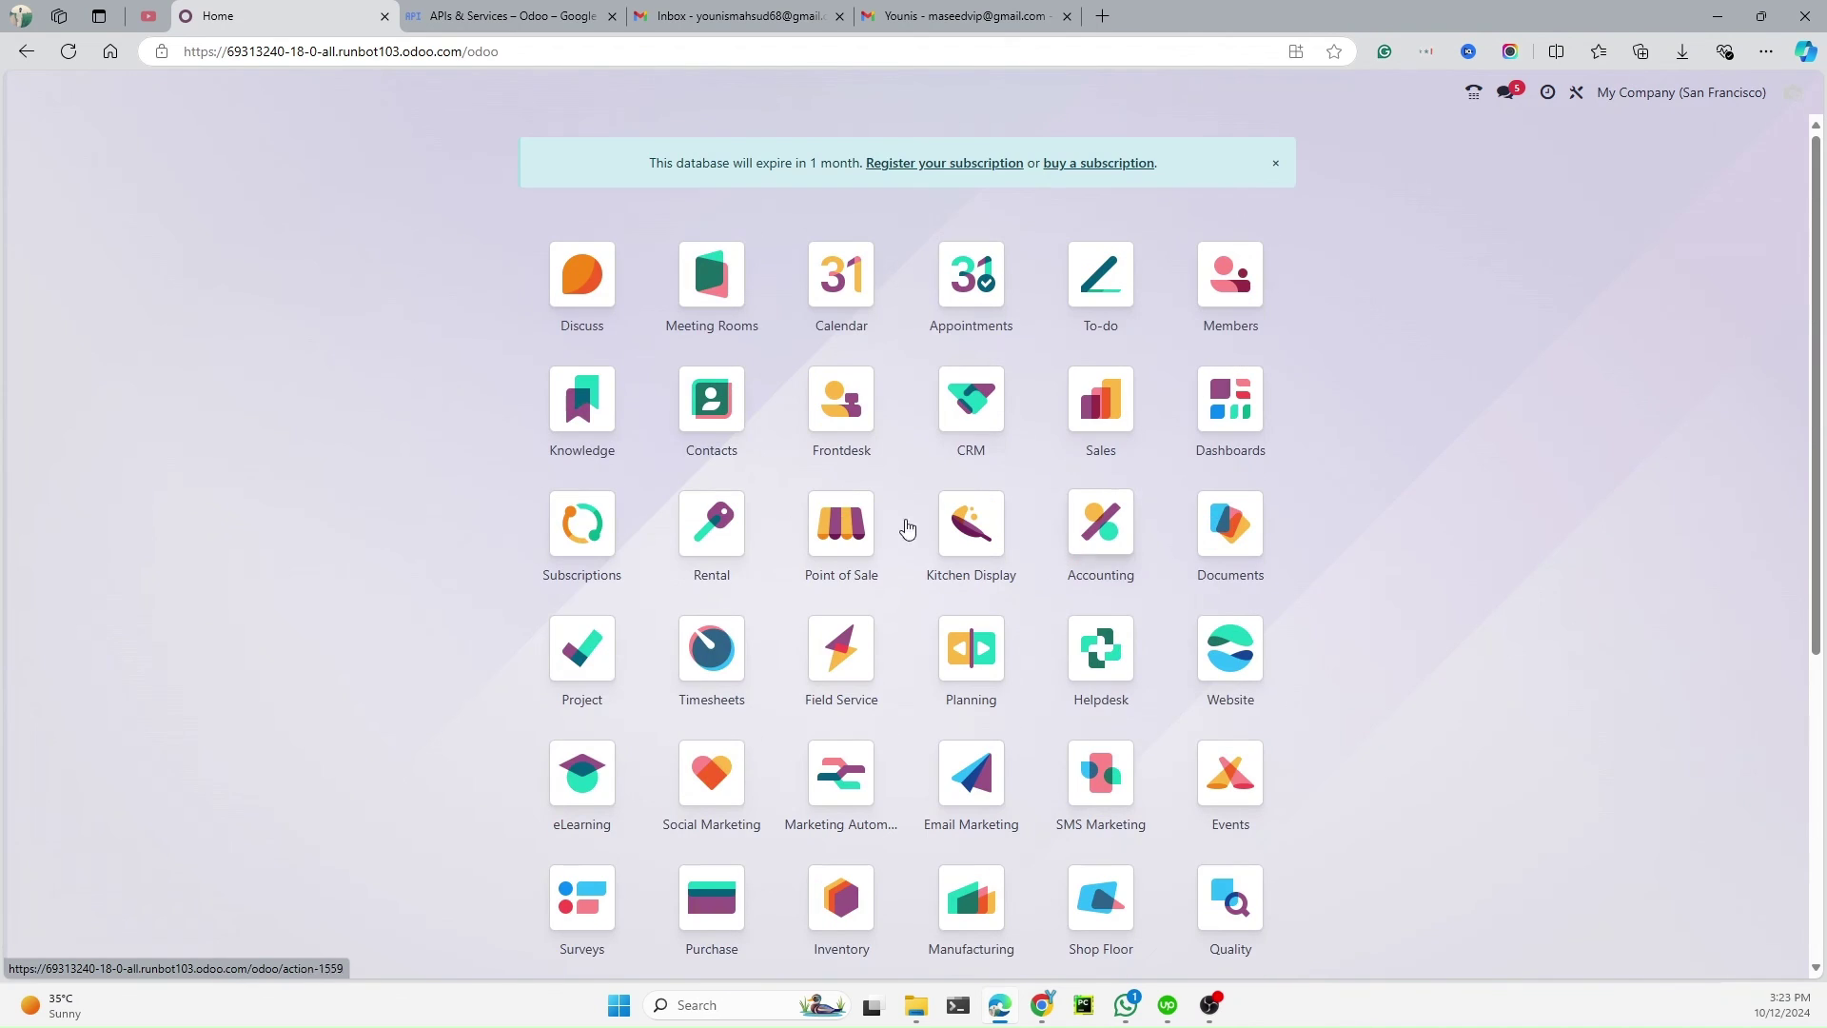
click(723, 414)
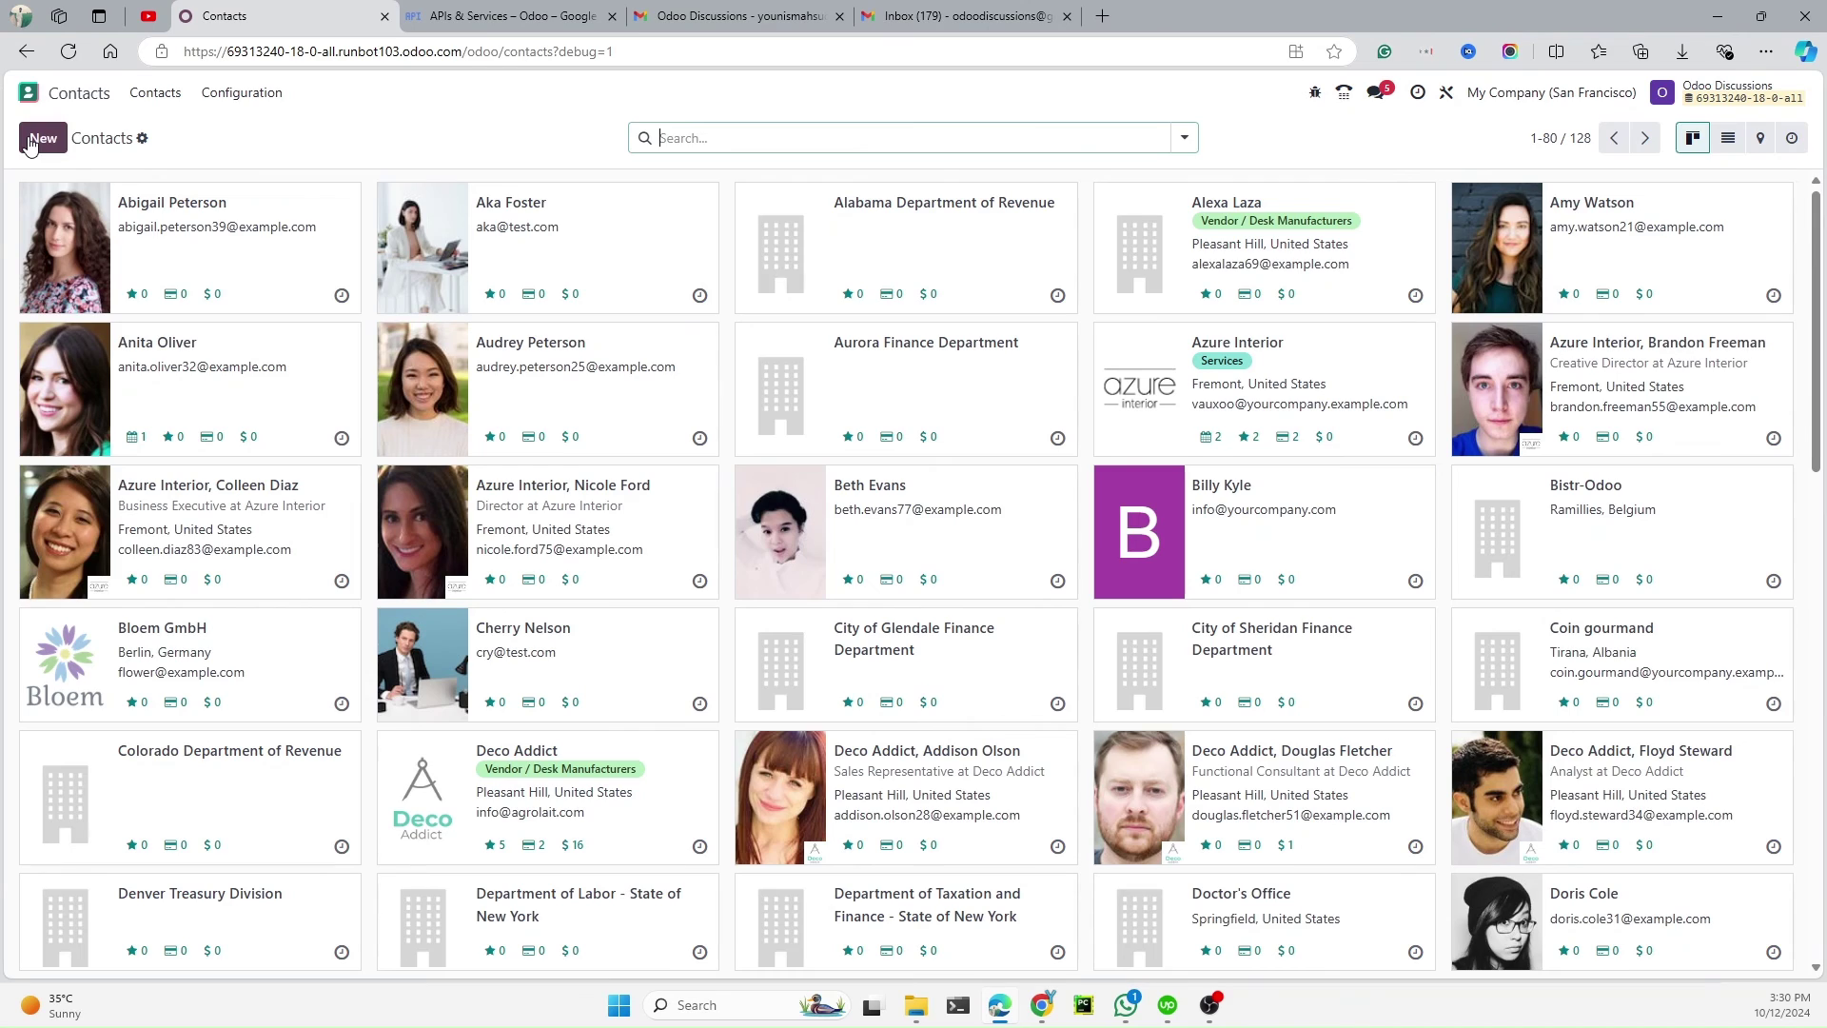
Create and save a new contact named Odoo Discussions with its Gmail e-mail address
click(30, 143)
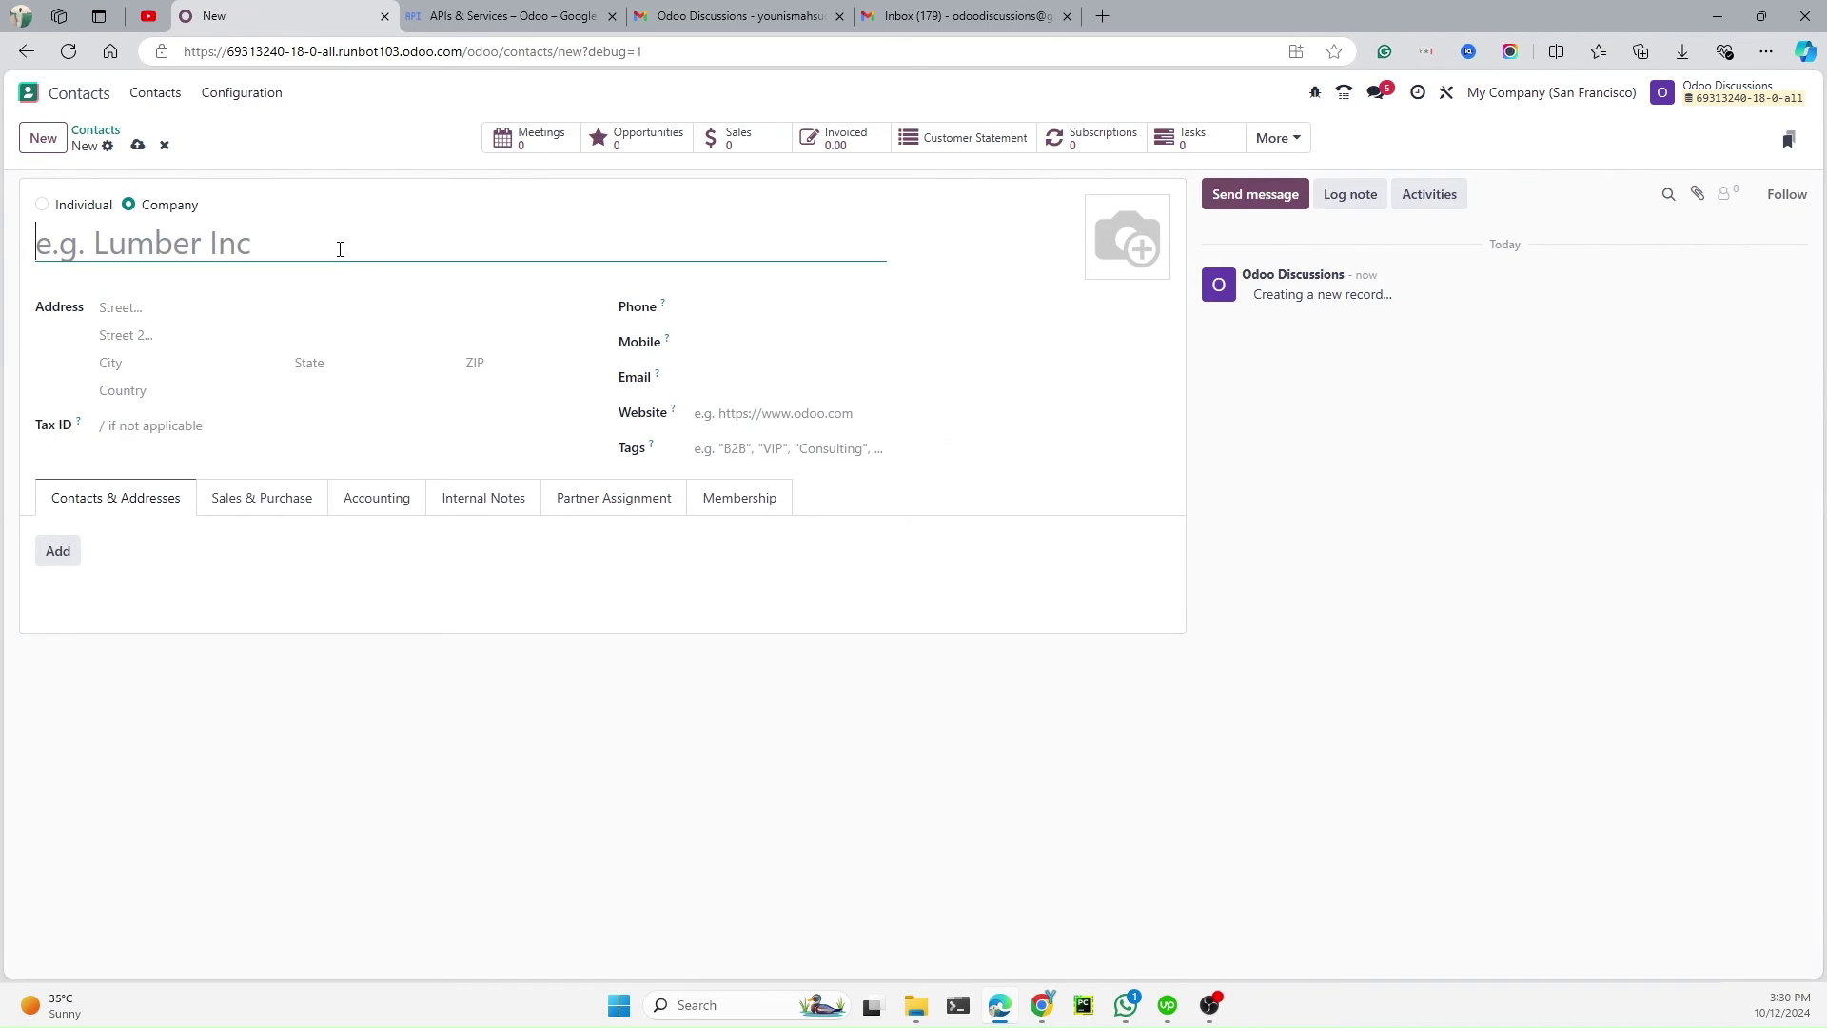
text(Younis)
key(Tab)
click(741, 368)
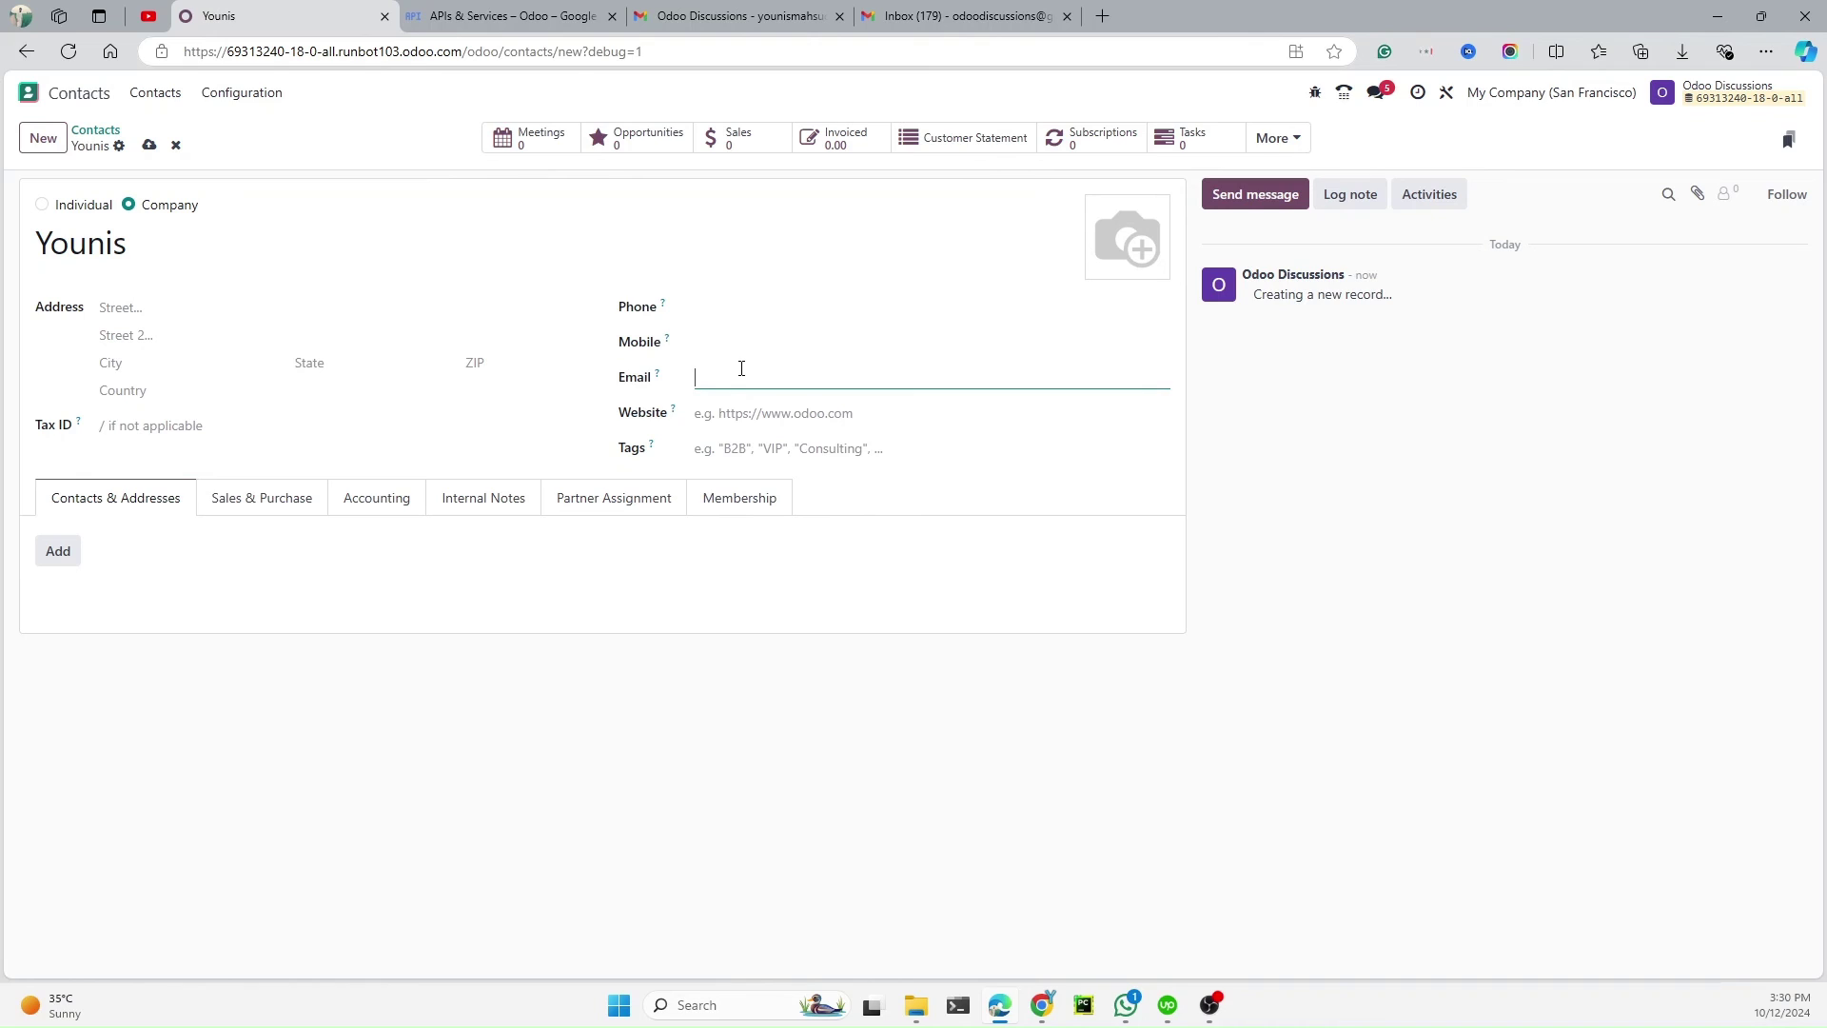
double_click(98, 240)
text(Odoo Discussions)
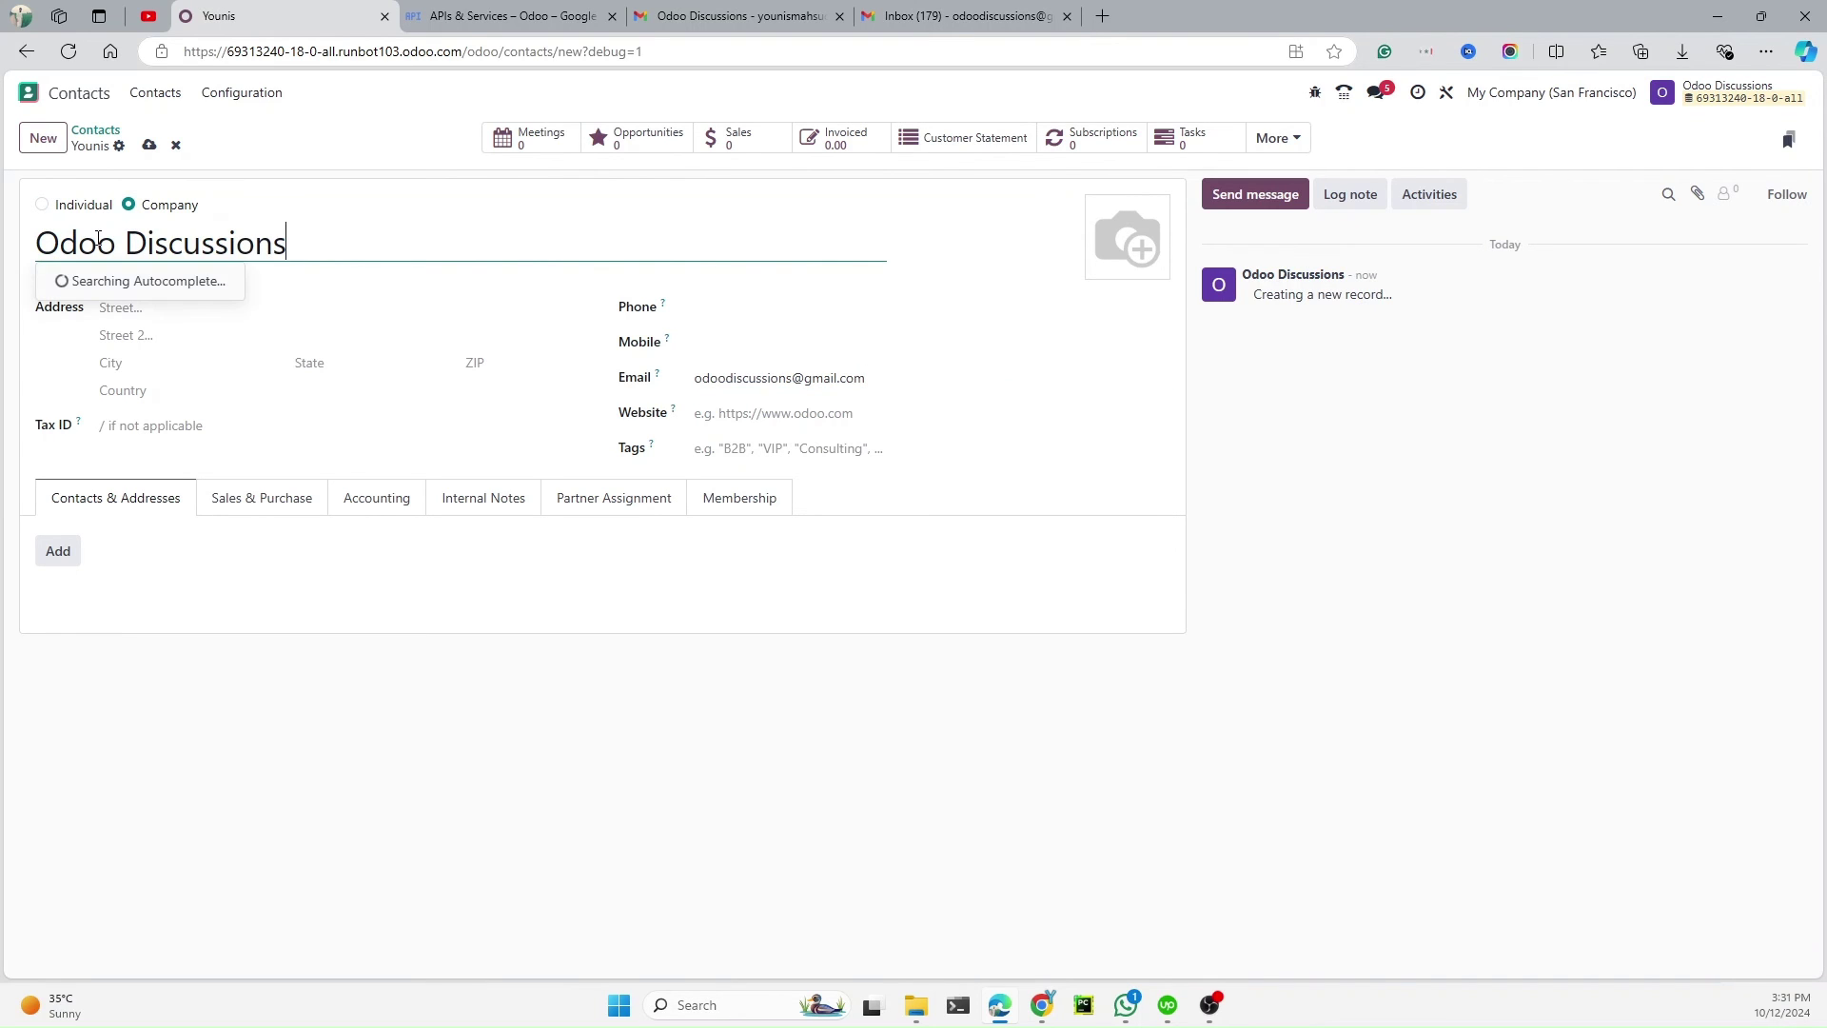
click(150, 145)
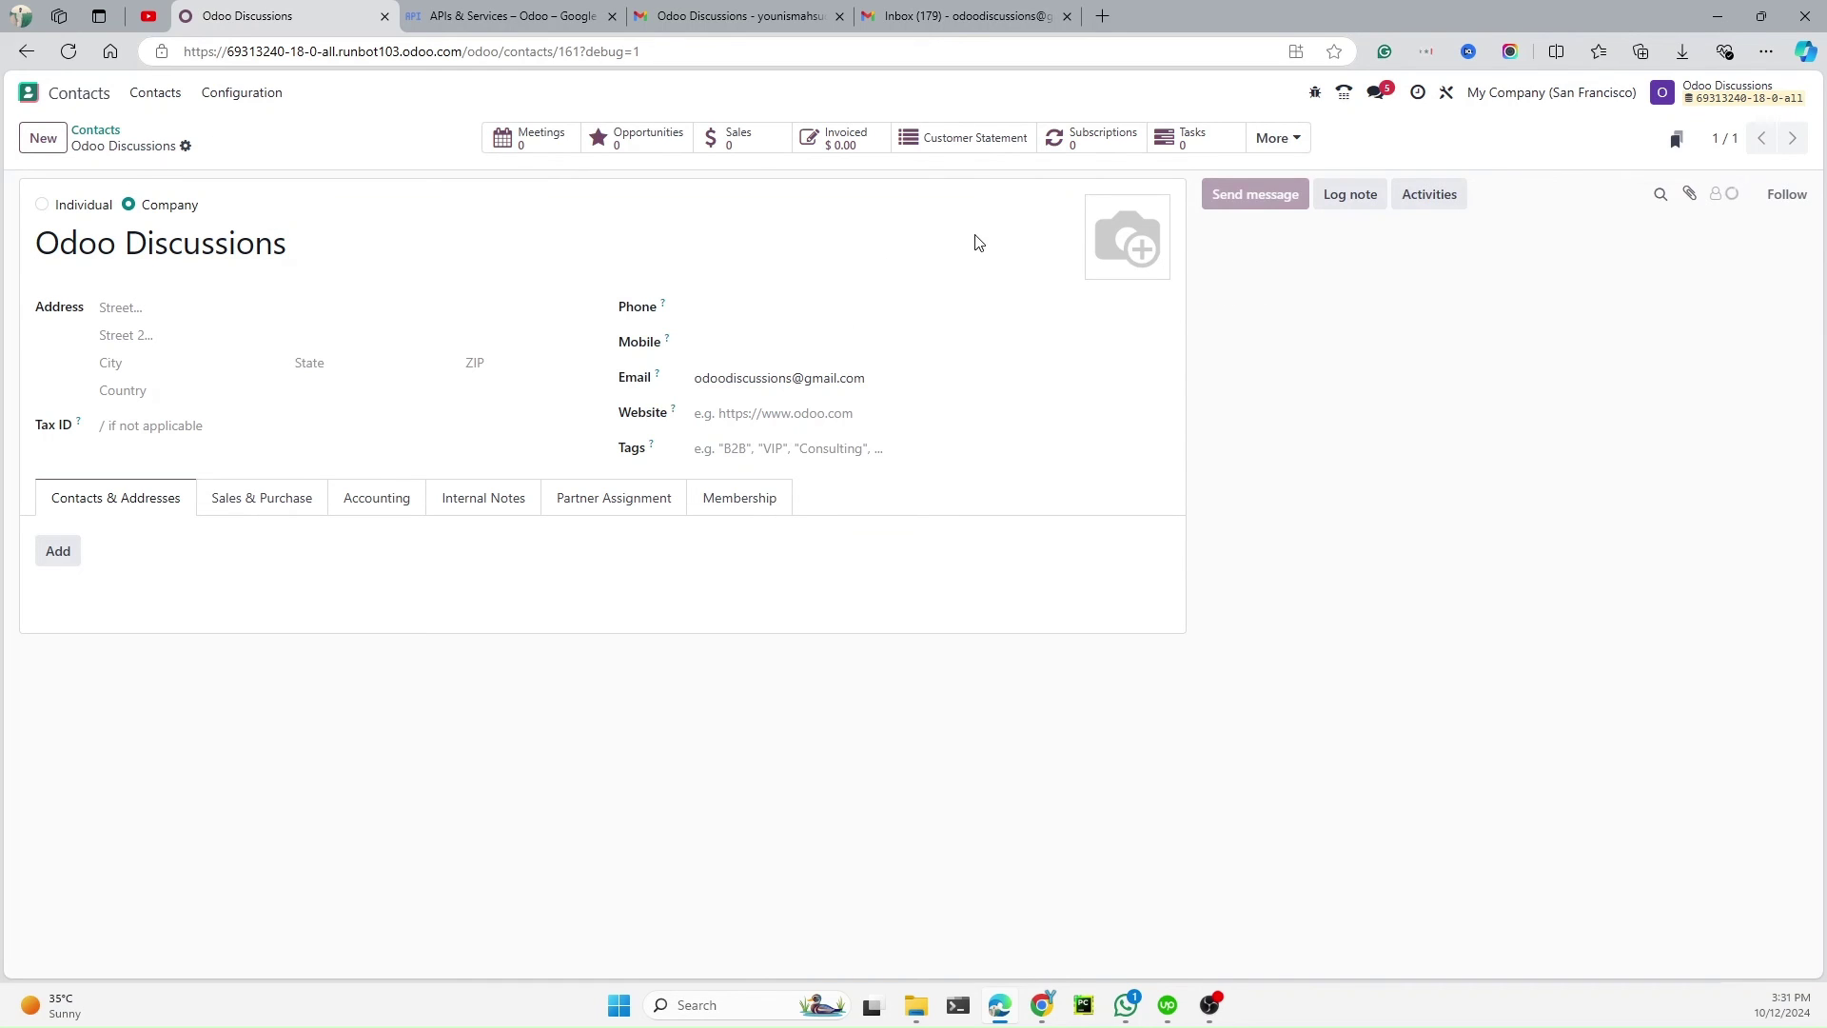
Send the message 'TESTING outgoing 111' to the contact from its chatter
click(1256, 200)
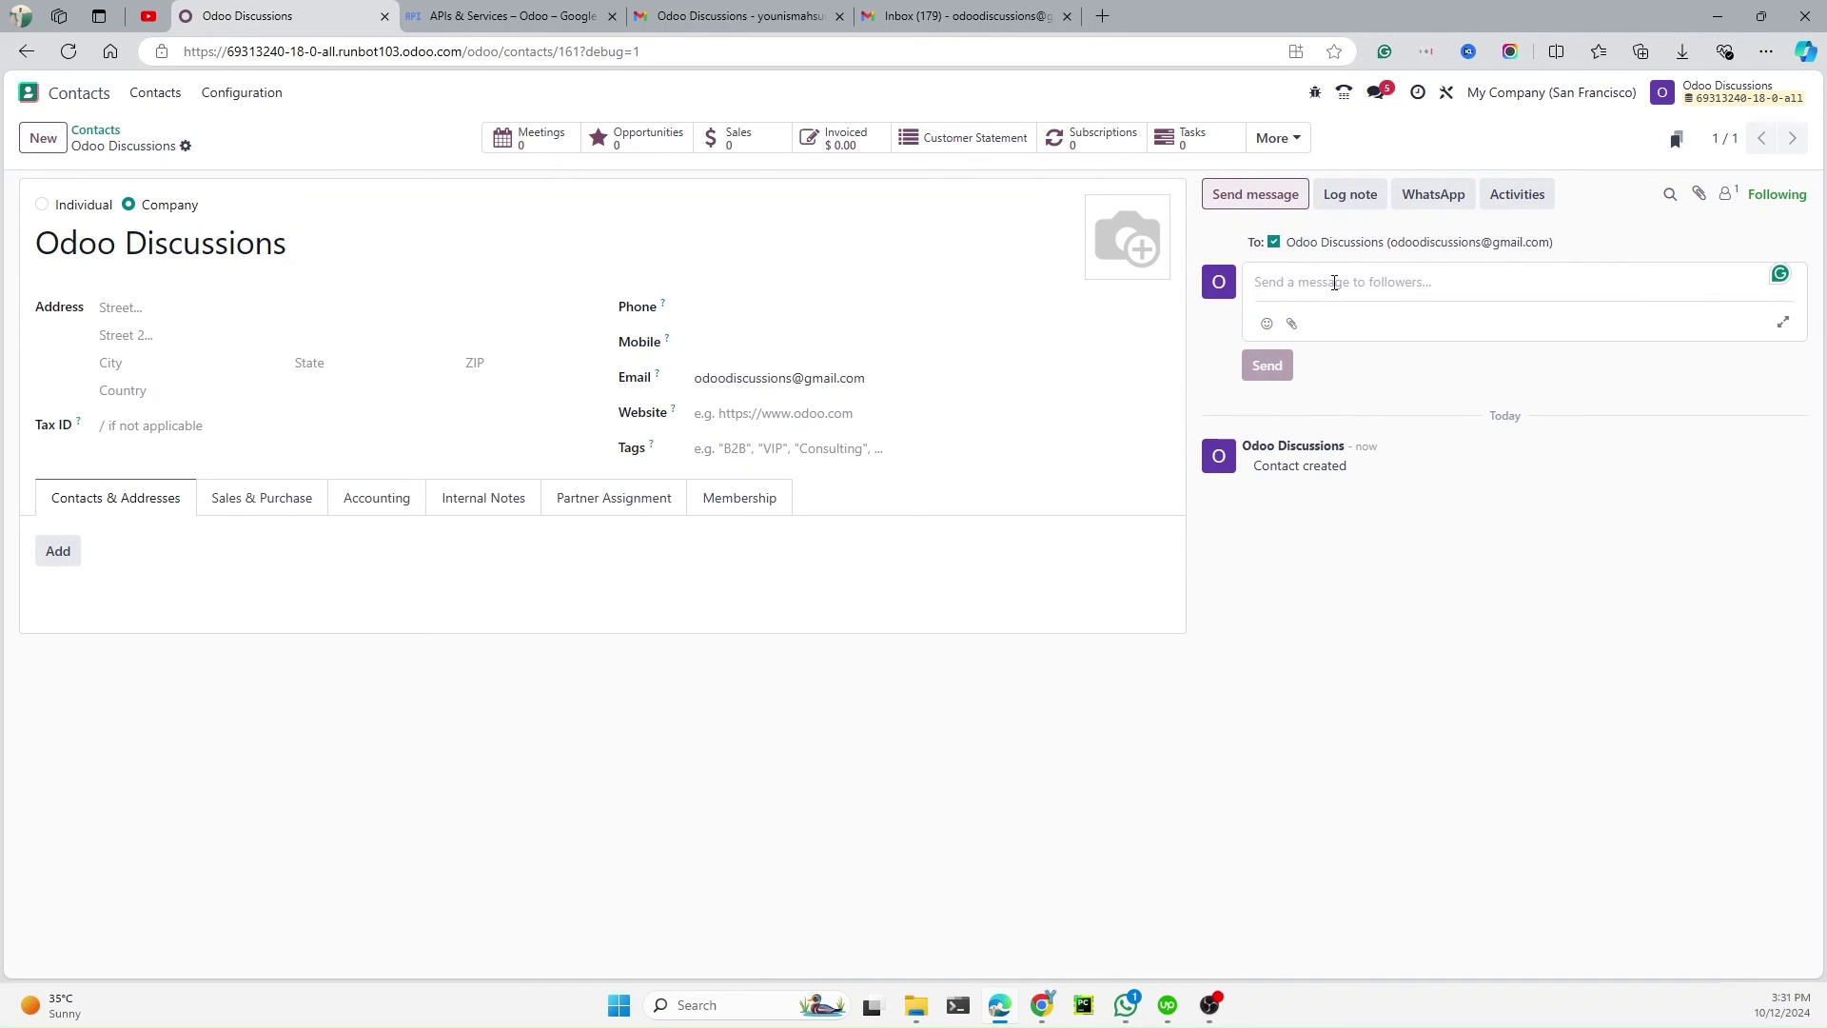
text(TESTING out)
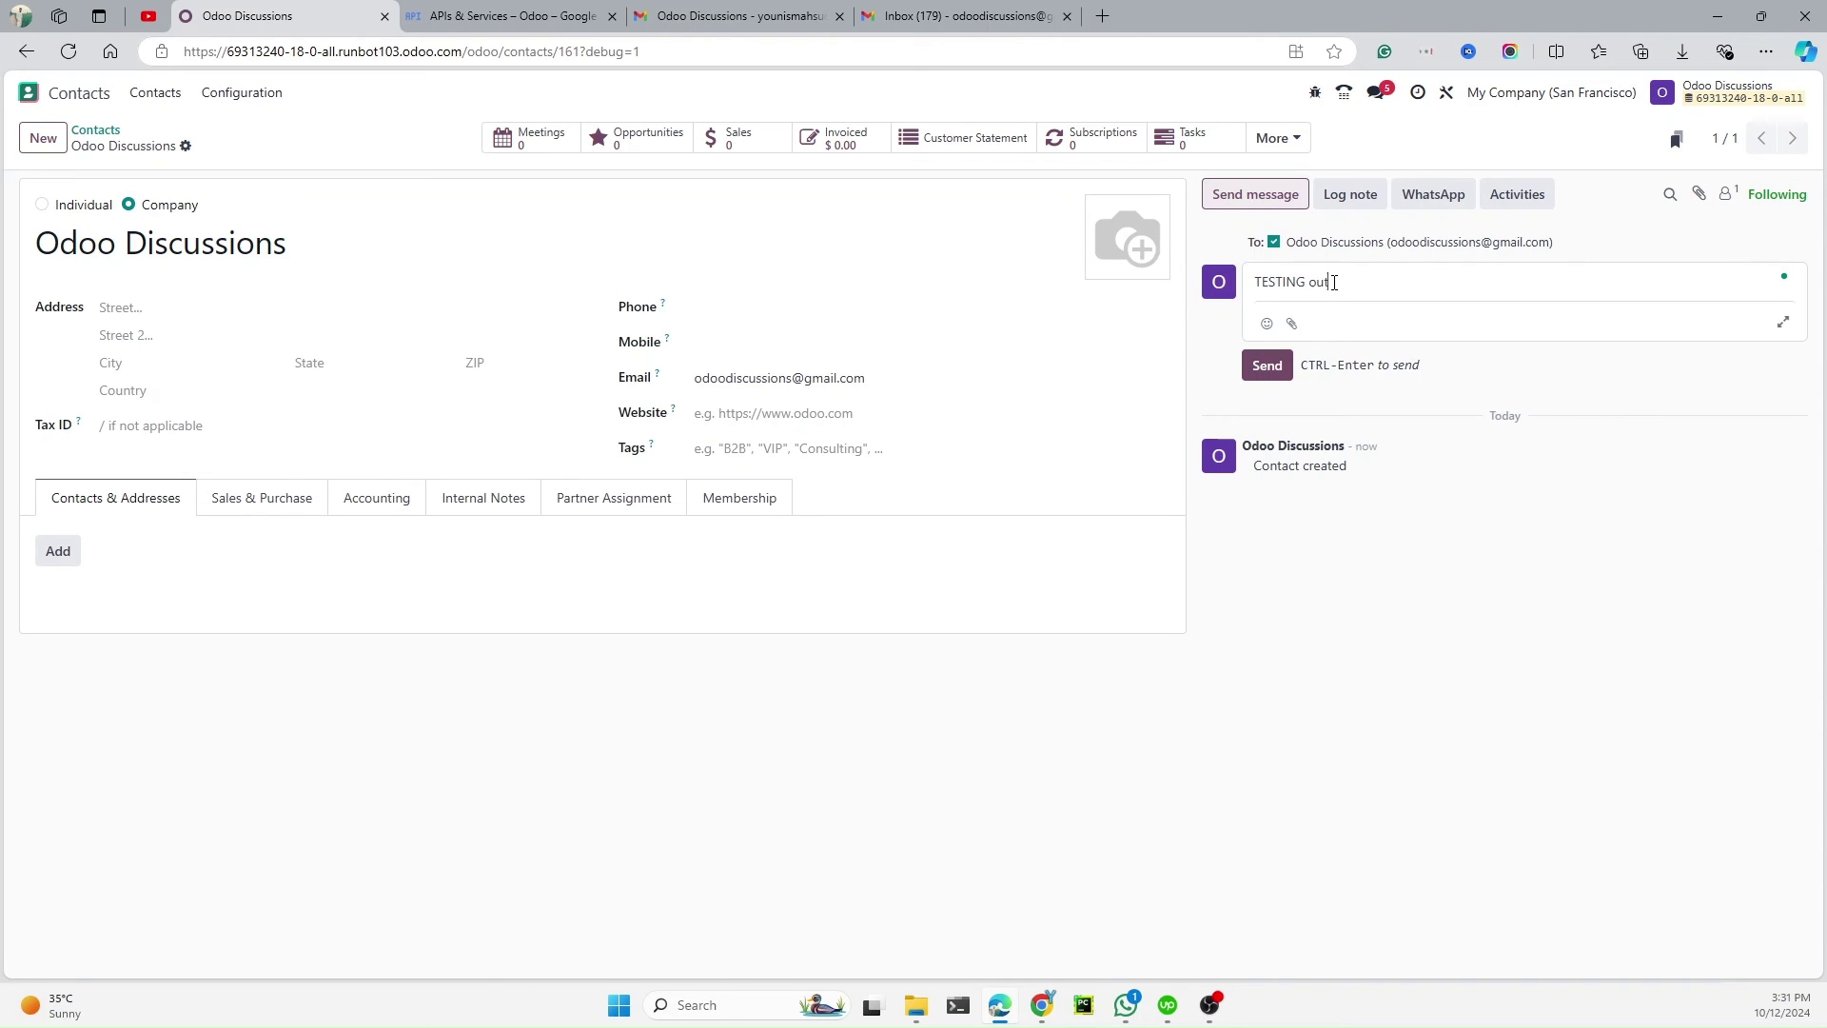
text(going 111)
click(1262, 375)
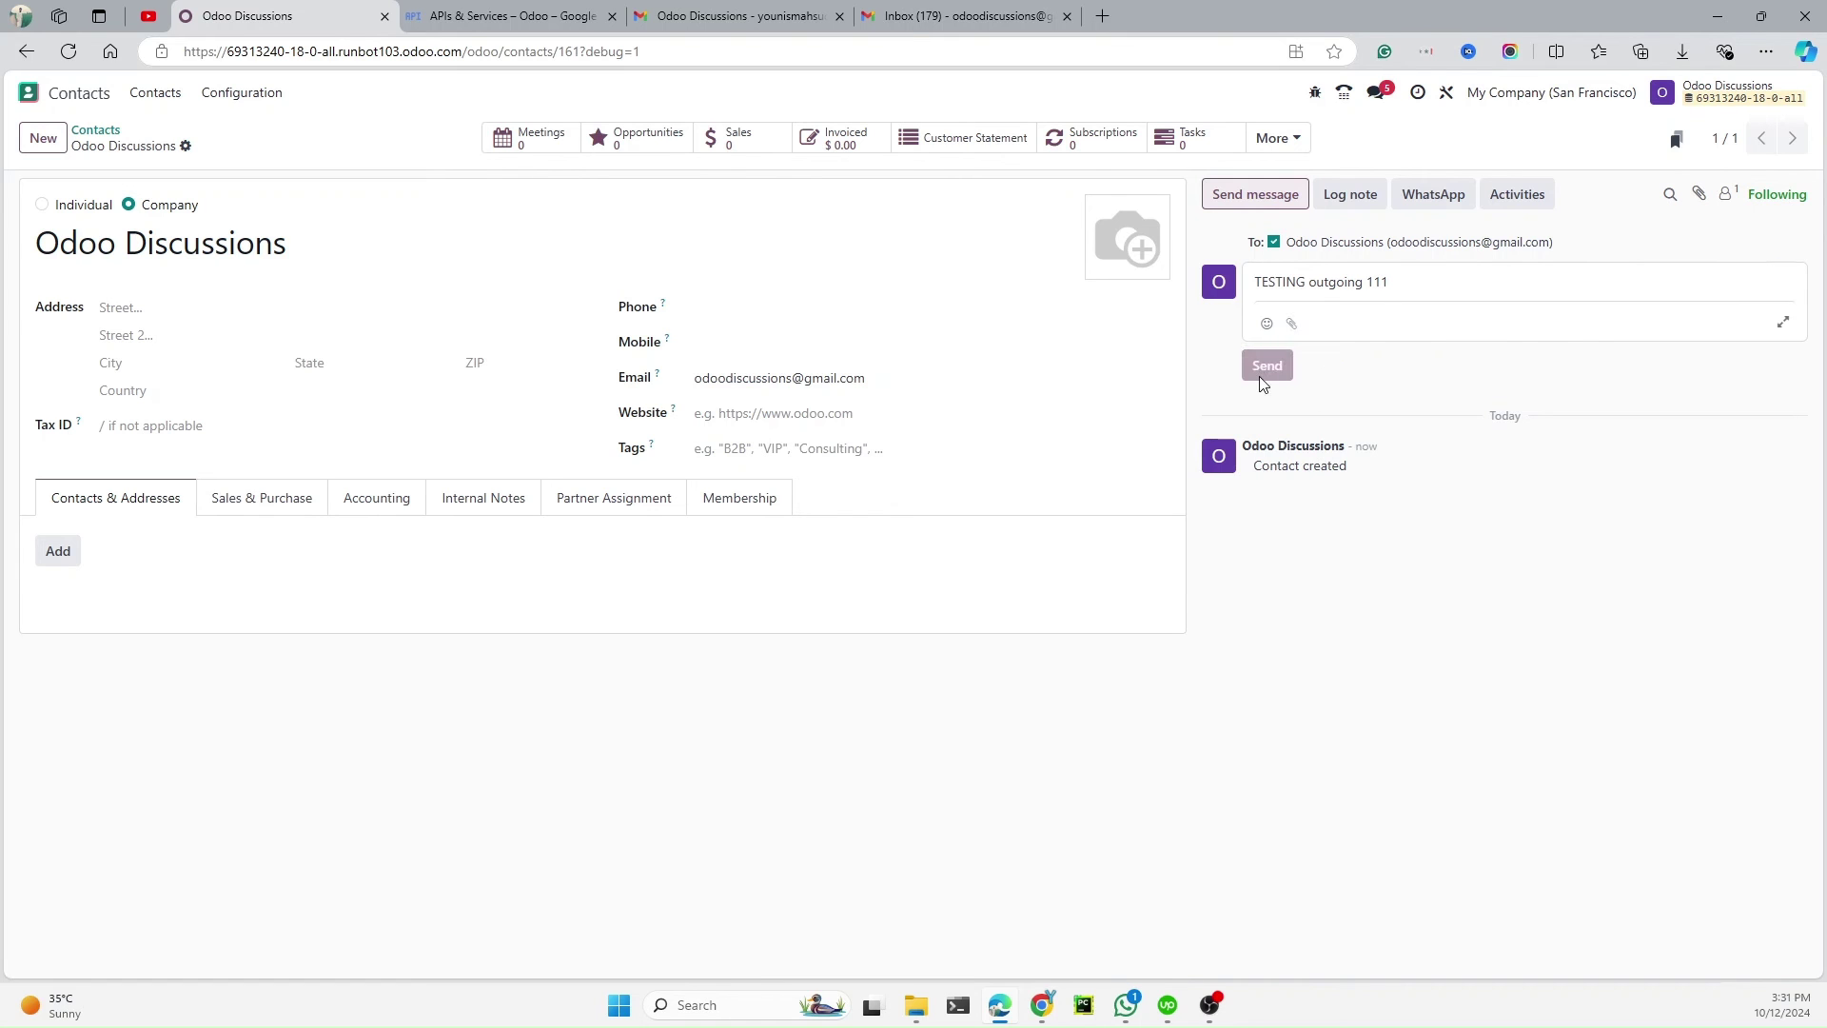
In Gmail, reload and open the Odoo test message from the Spam folder
click(971, 13)
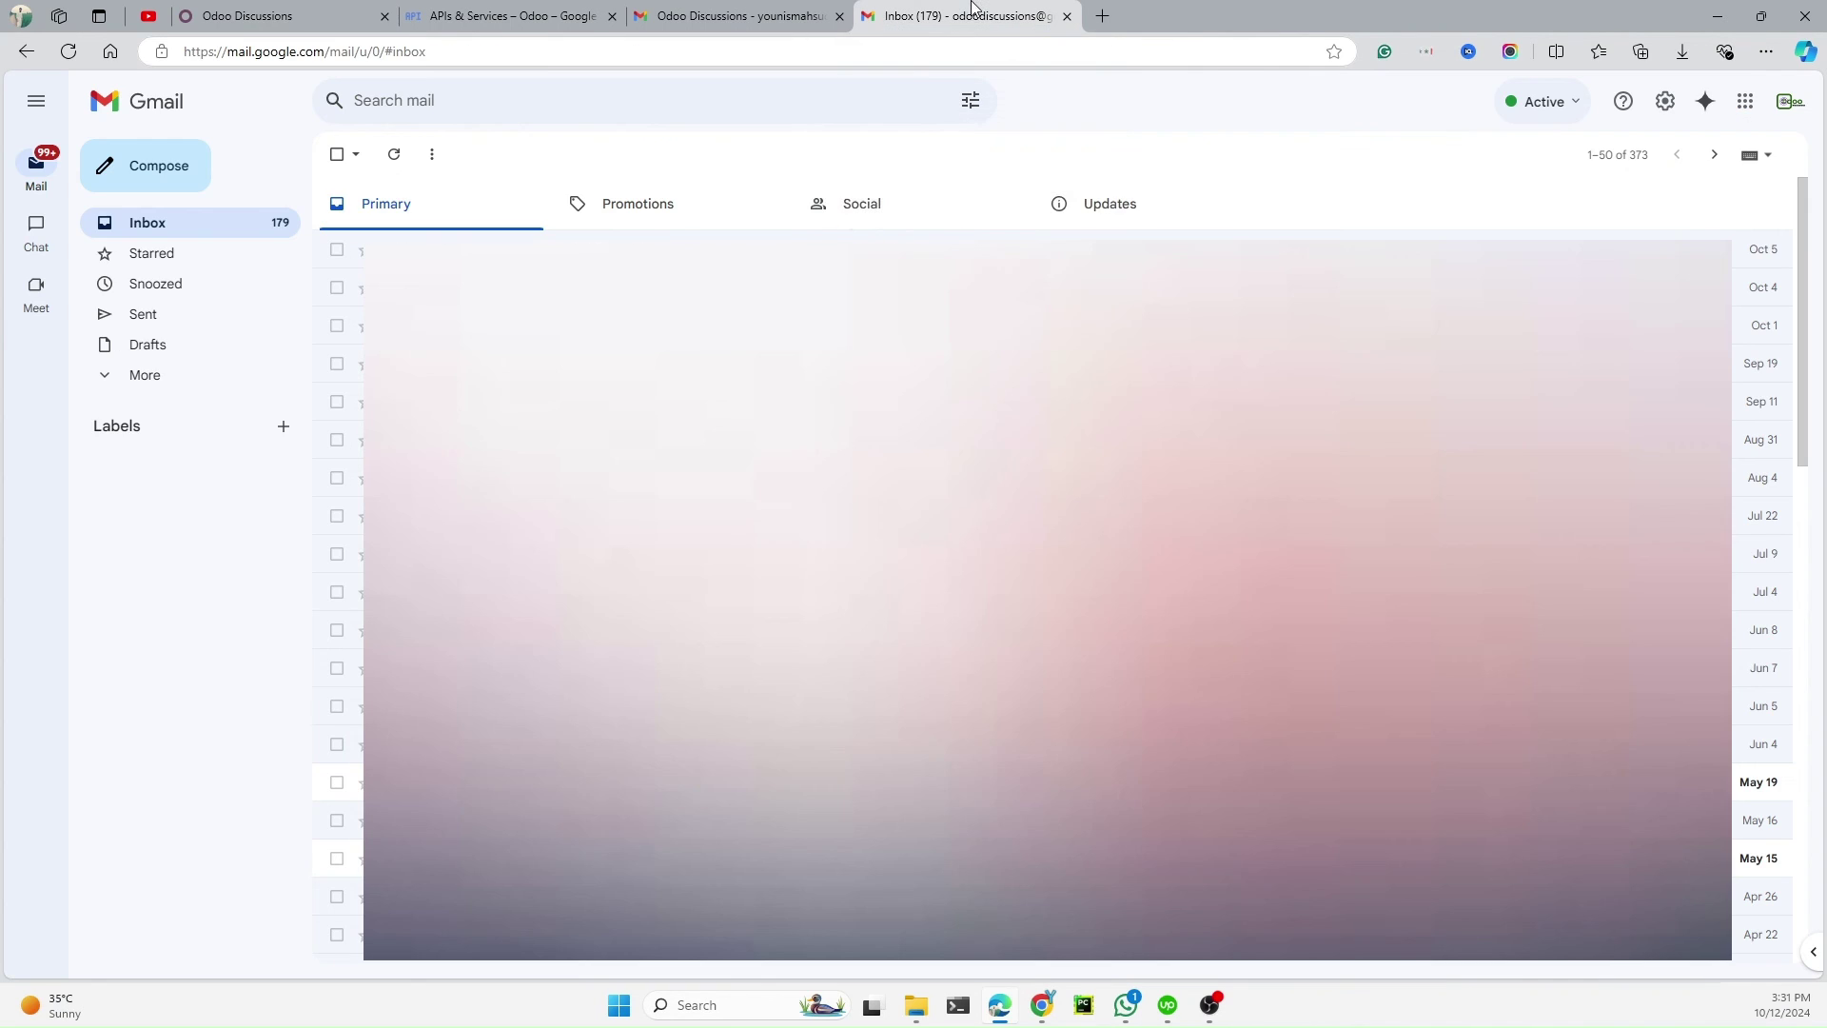
click(69, 52)
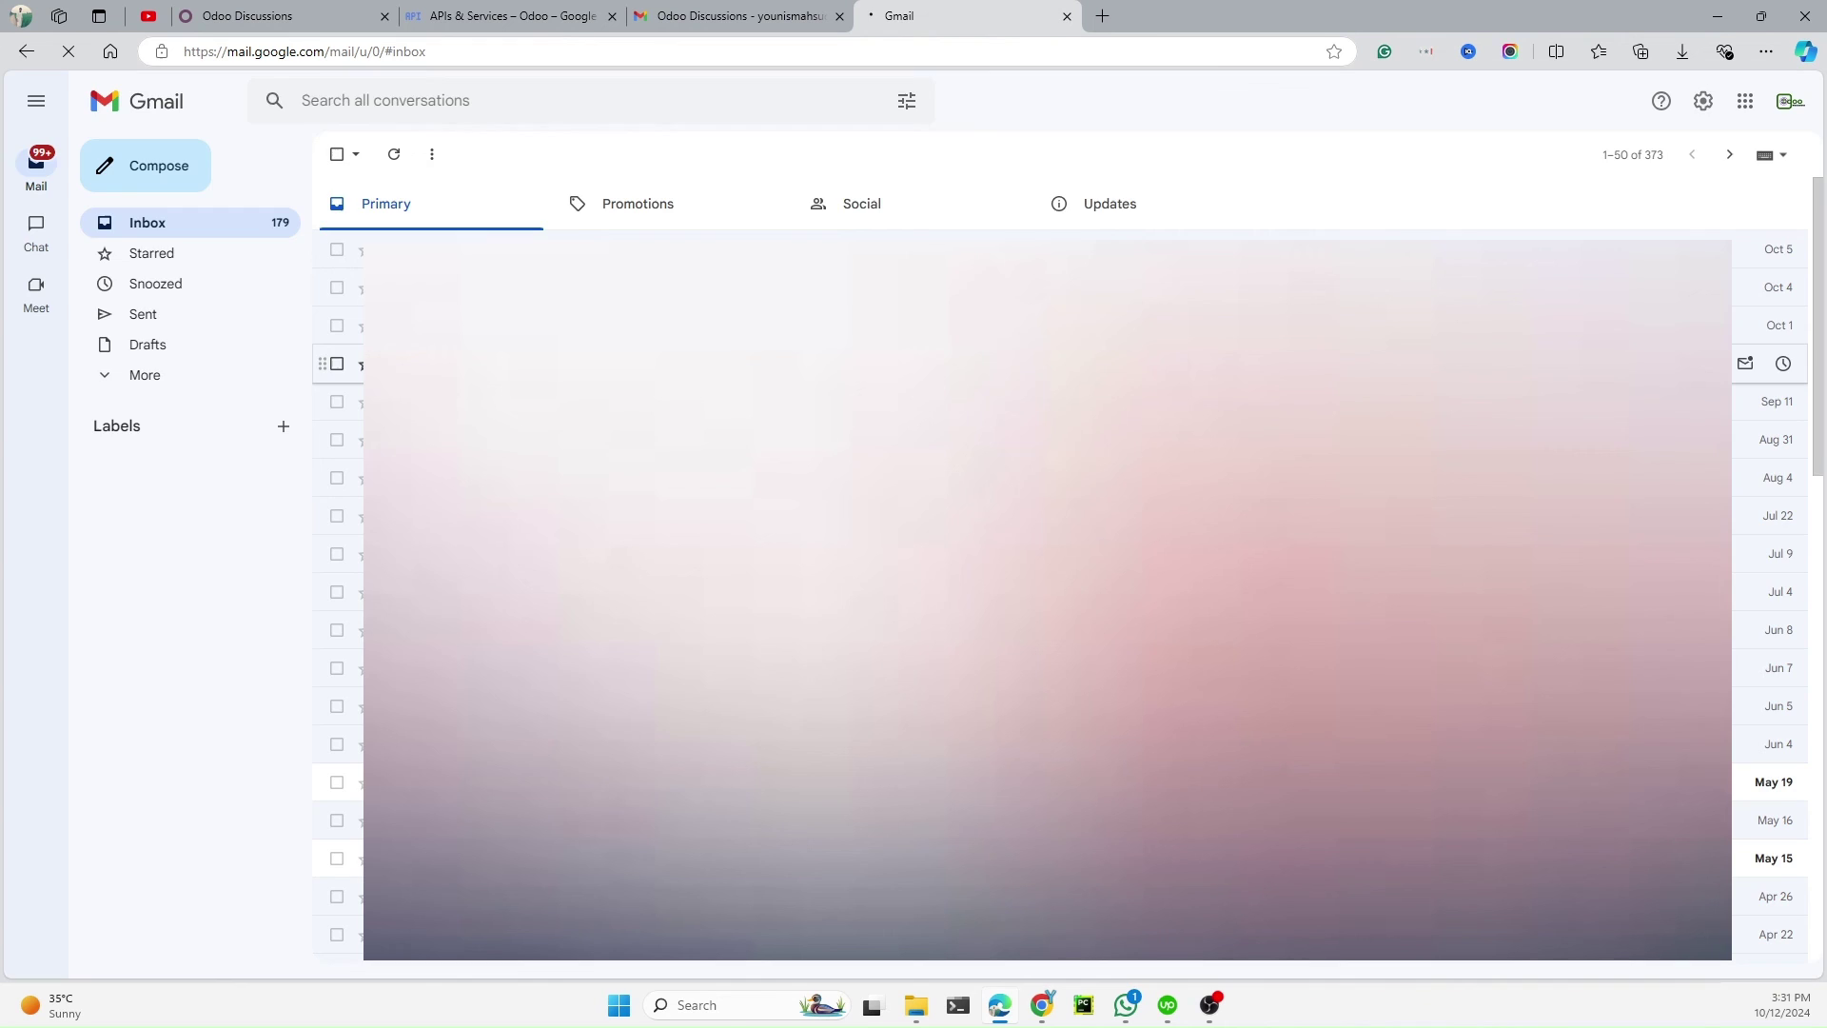
click(171, 376)
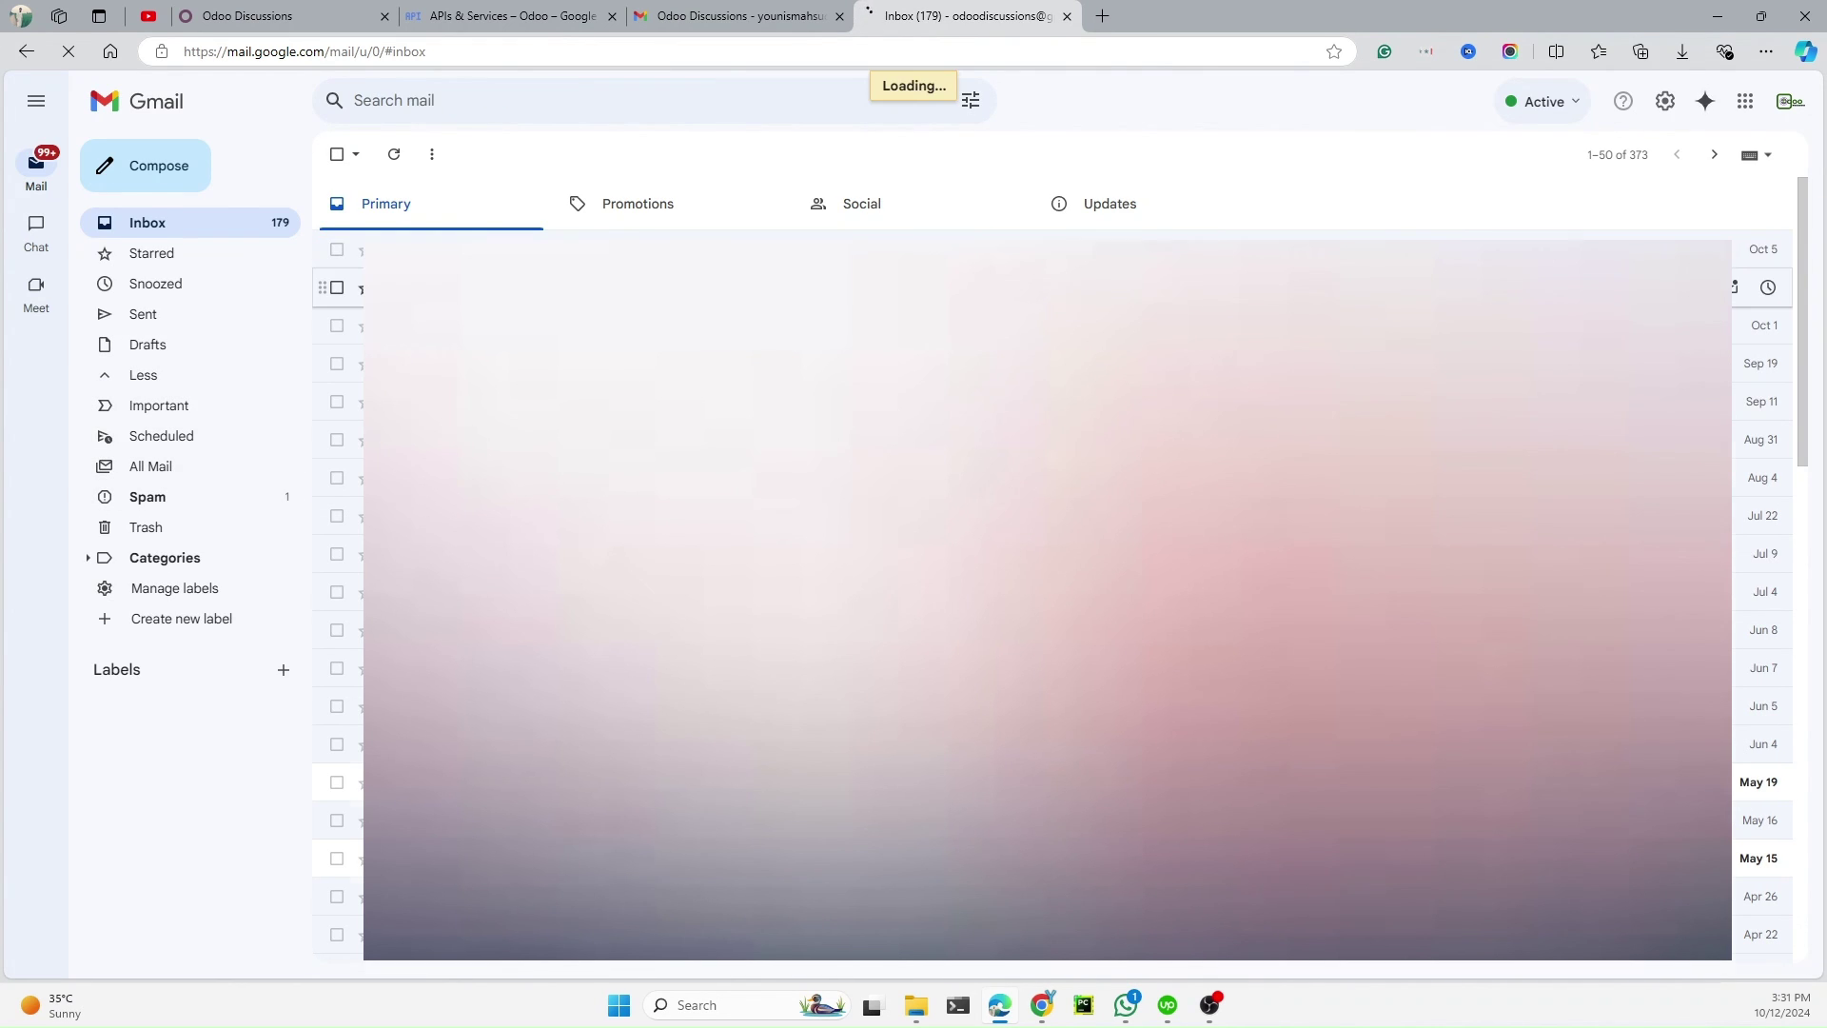
click(148, 496)
click(618, 304)
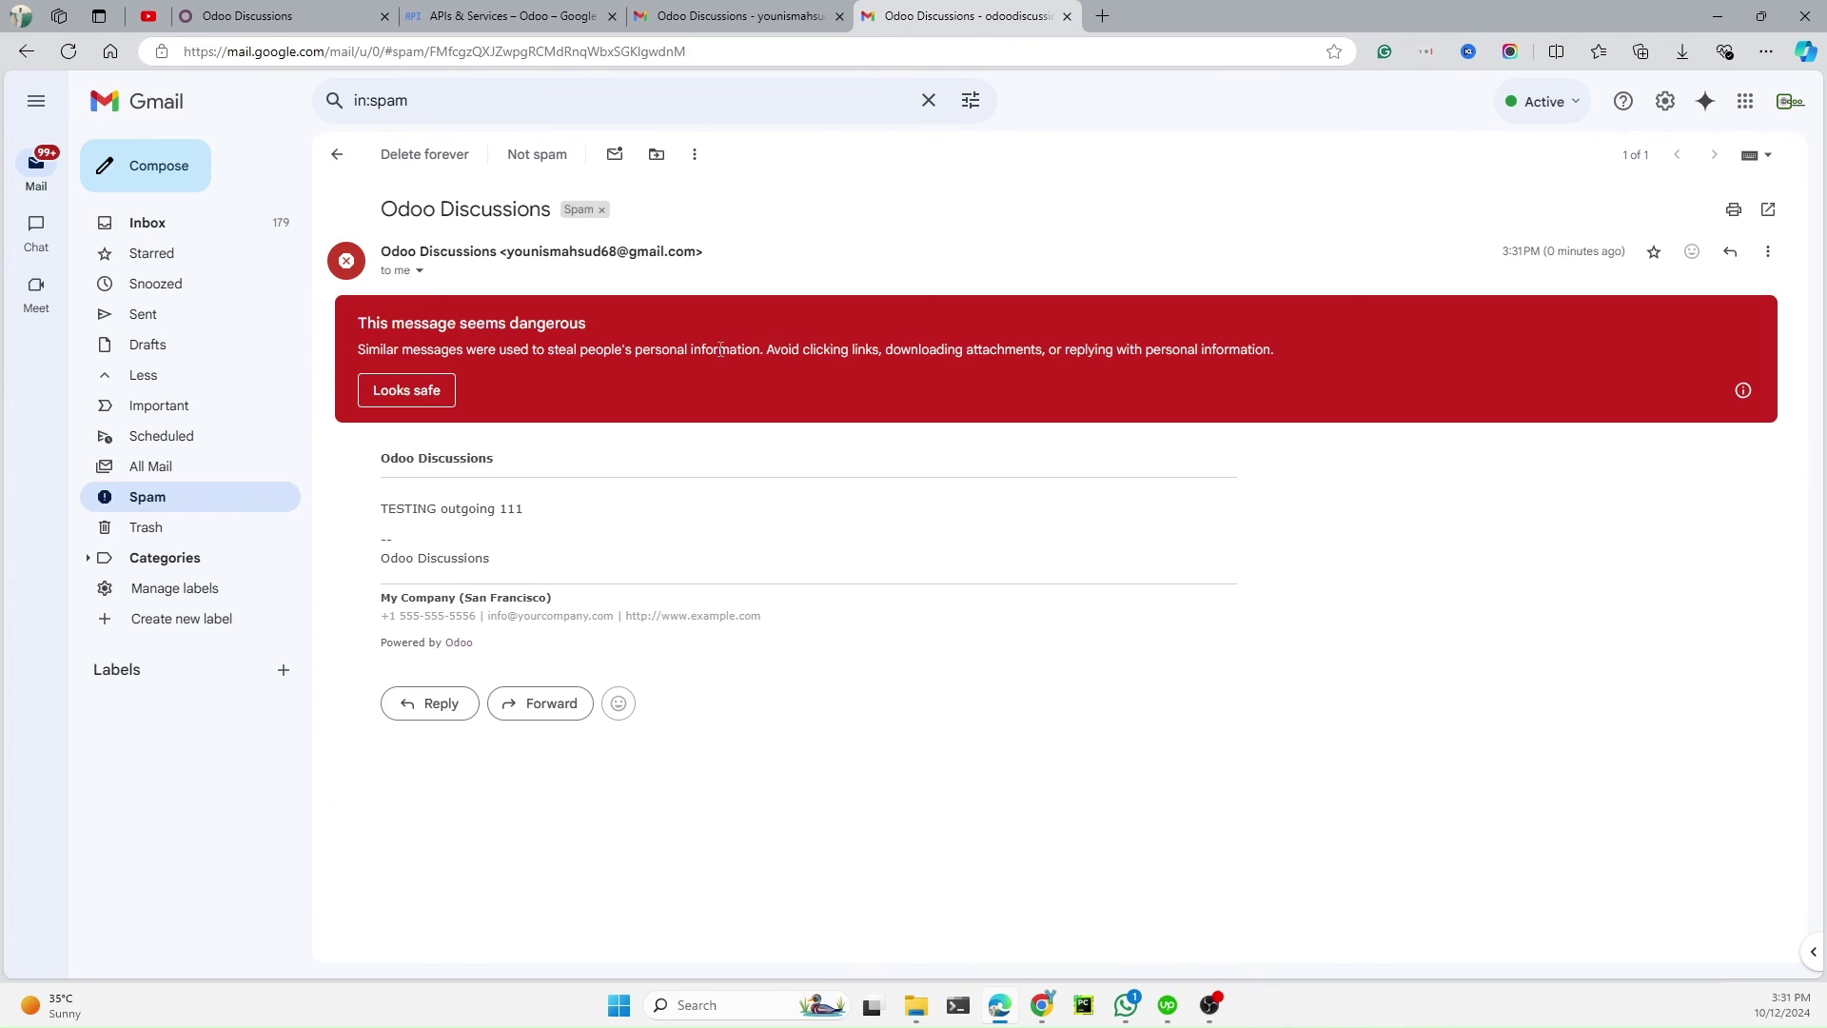
Reply 'Replied Back TESTING' to the Odoo test message
click(465, 687)
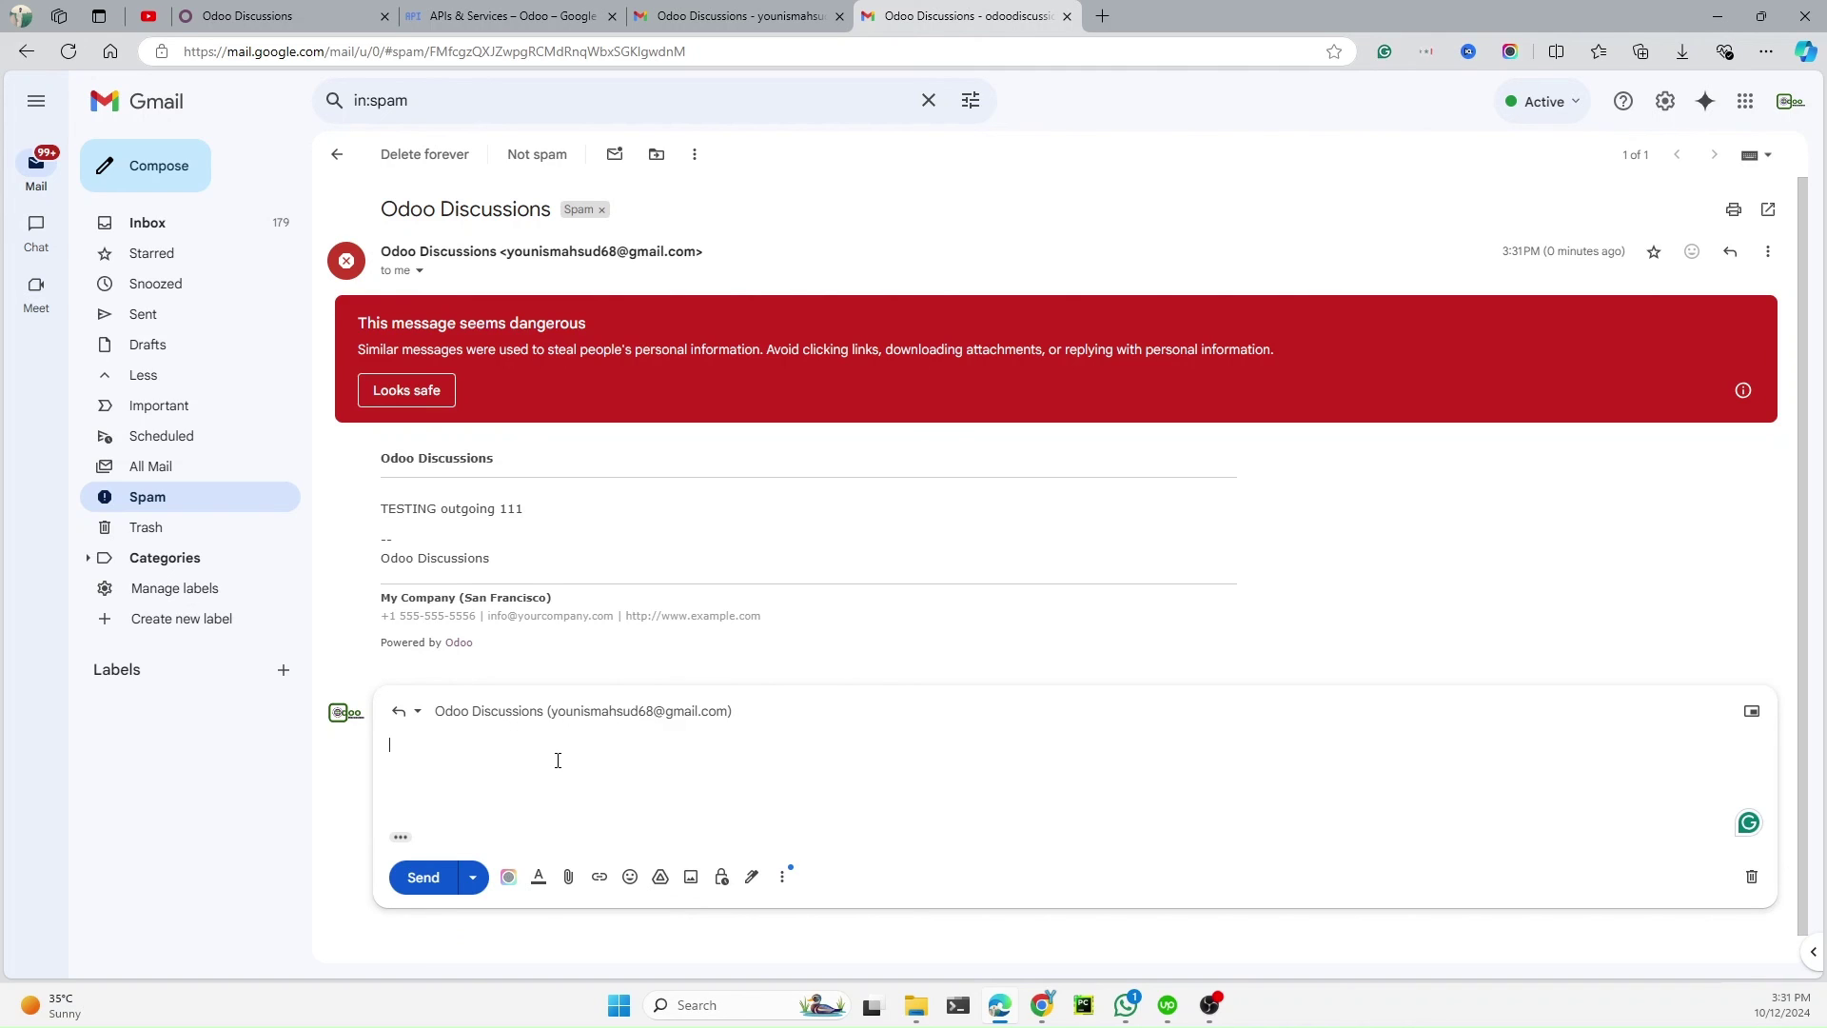
text(Replied Back TESTING)
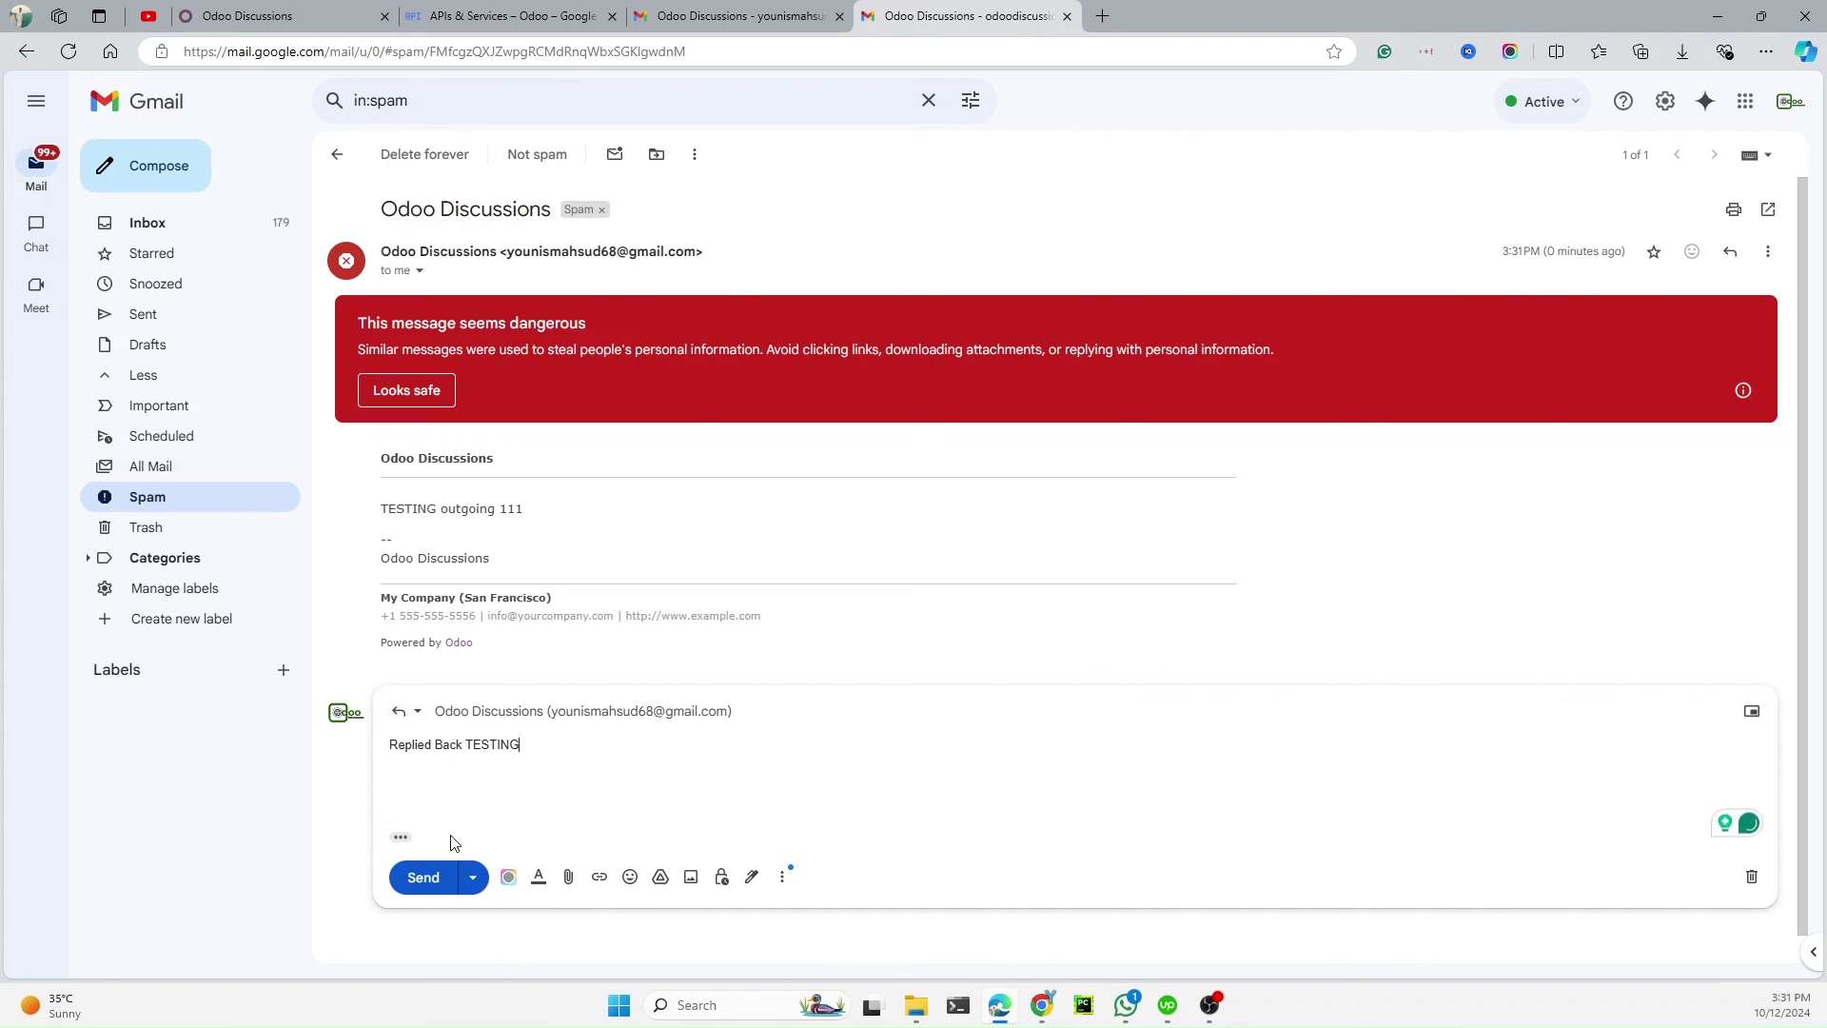
click(423, 877)
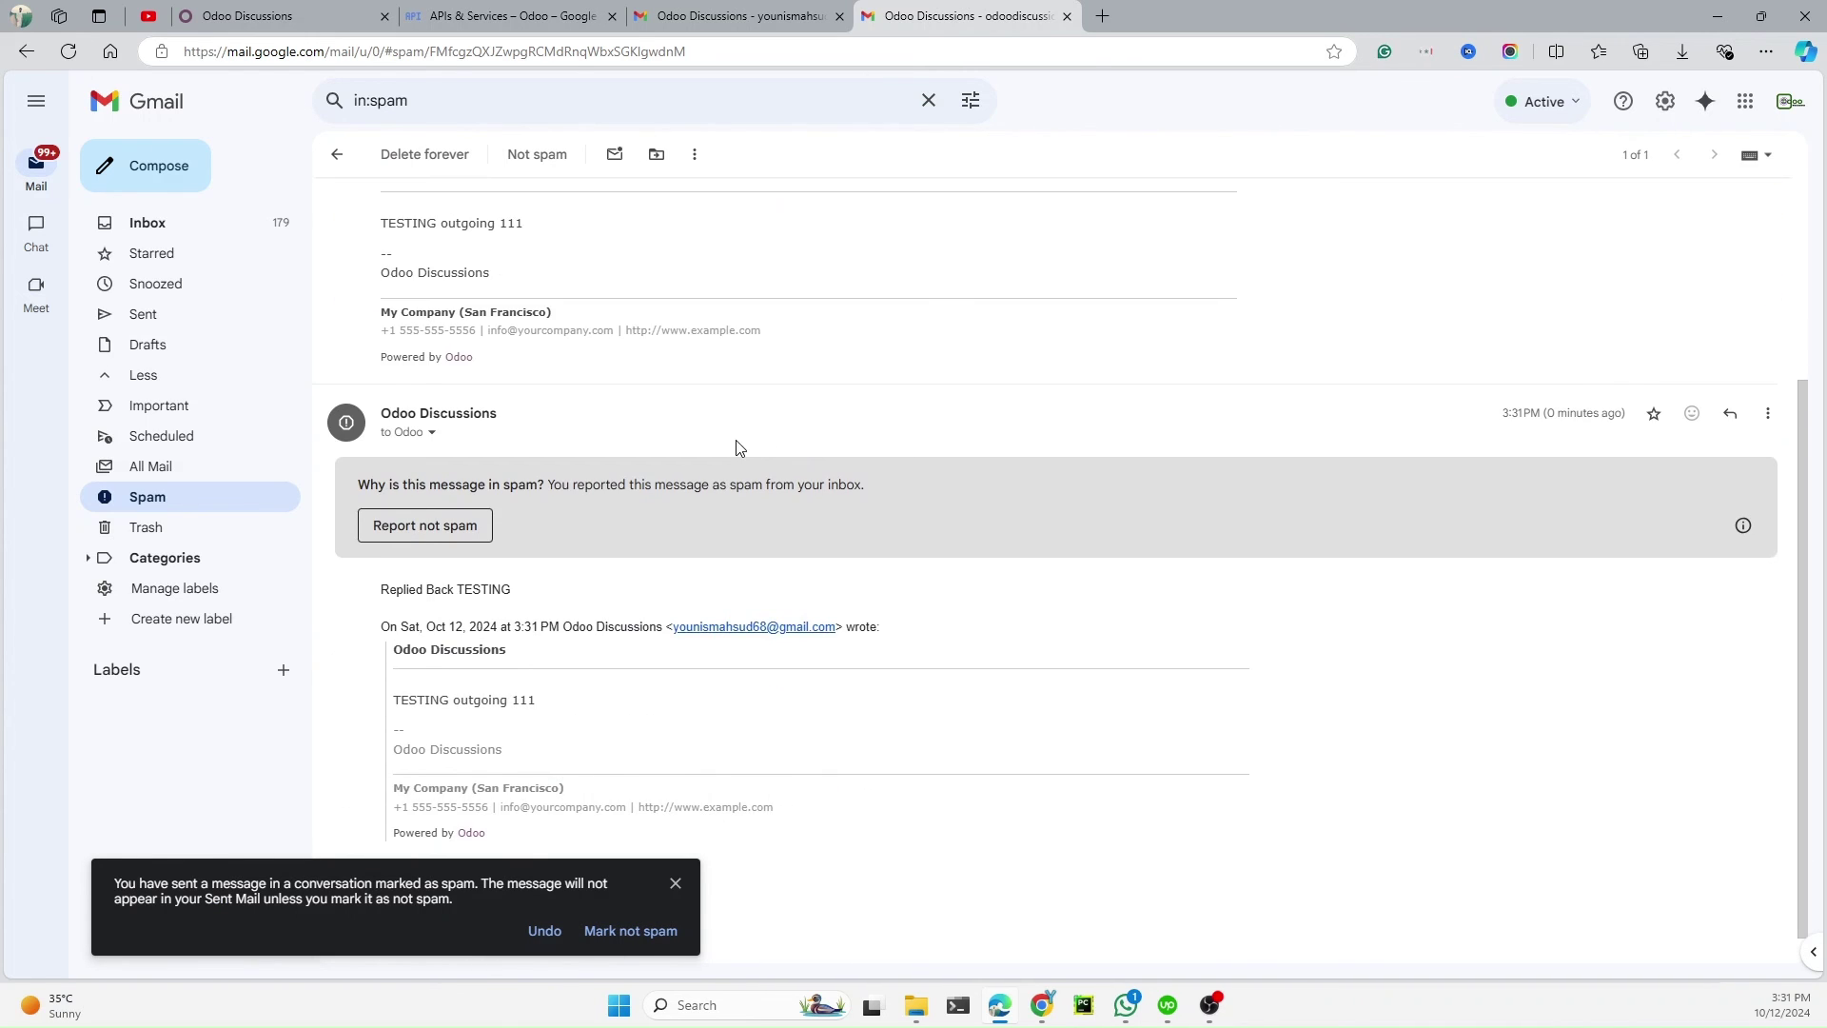
scroll(738, 446, up, 3)
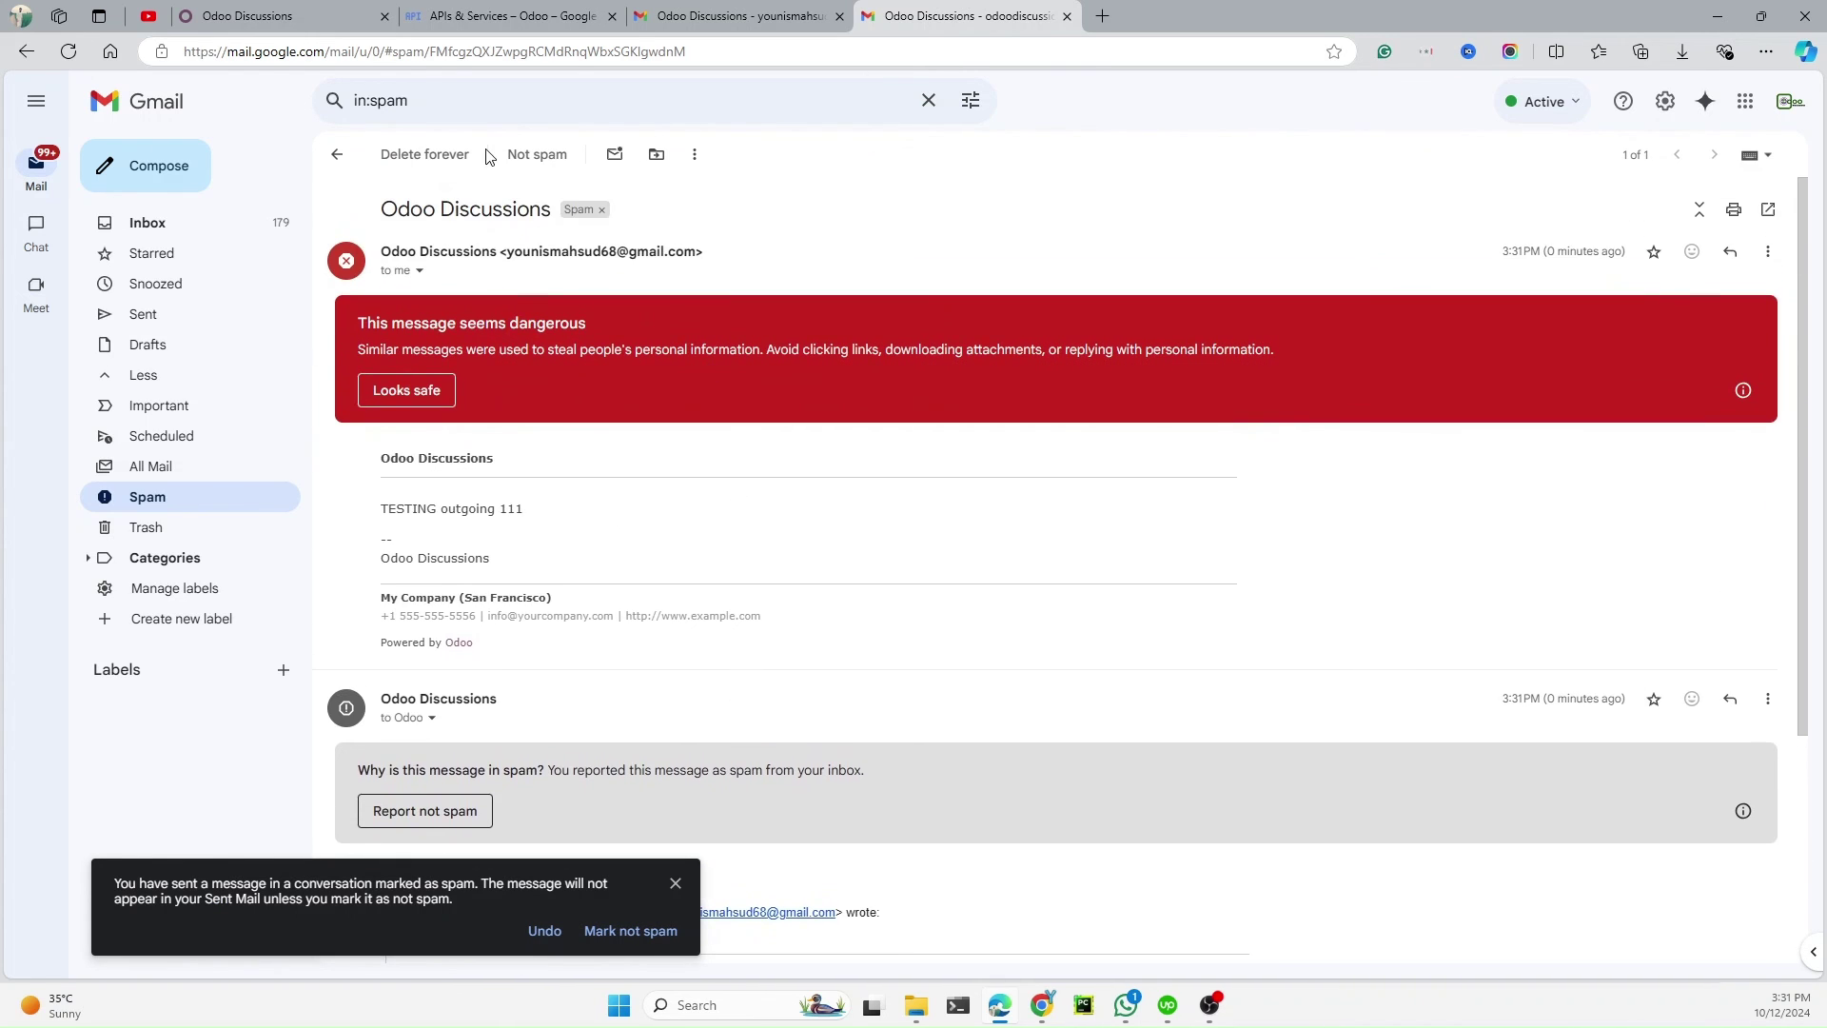
Duplicate the Odoo contact page's browser tab
click(271, 11)
right_click(287, 17)
click(361, 113)
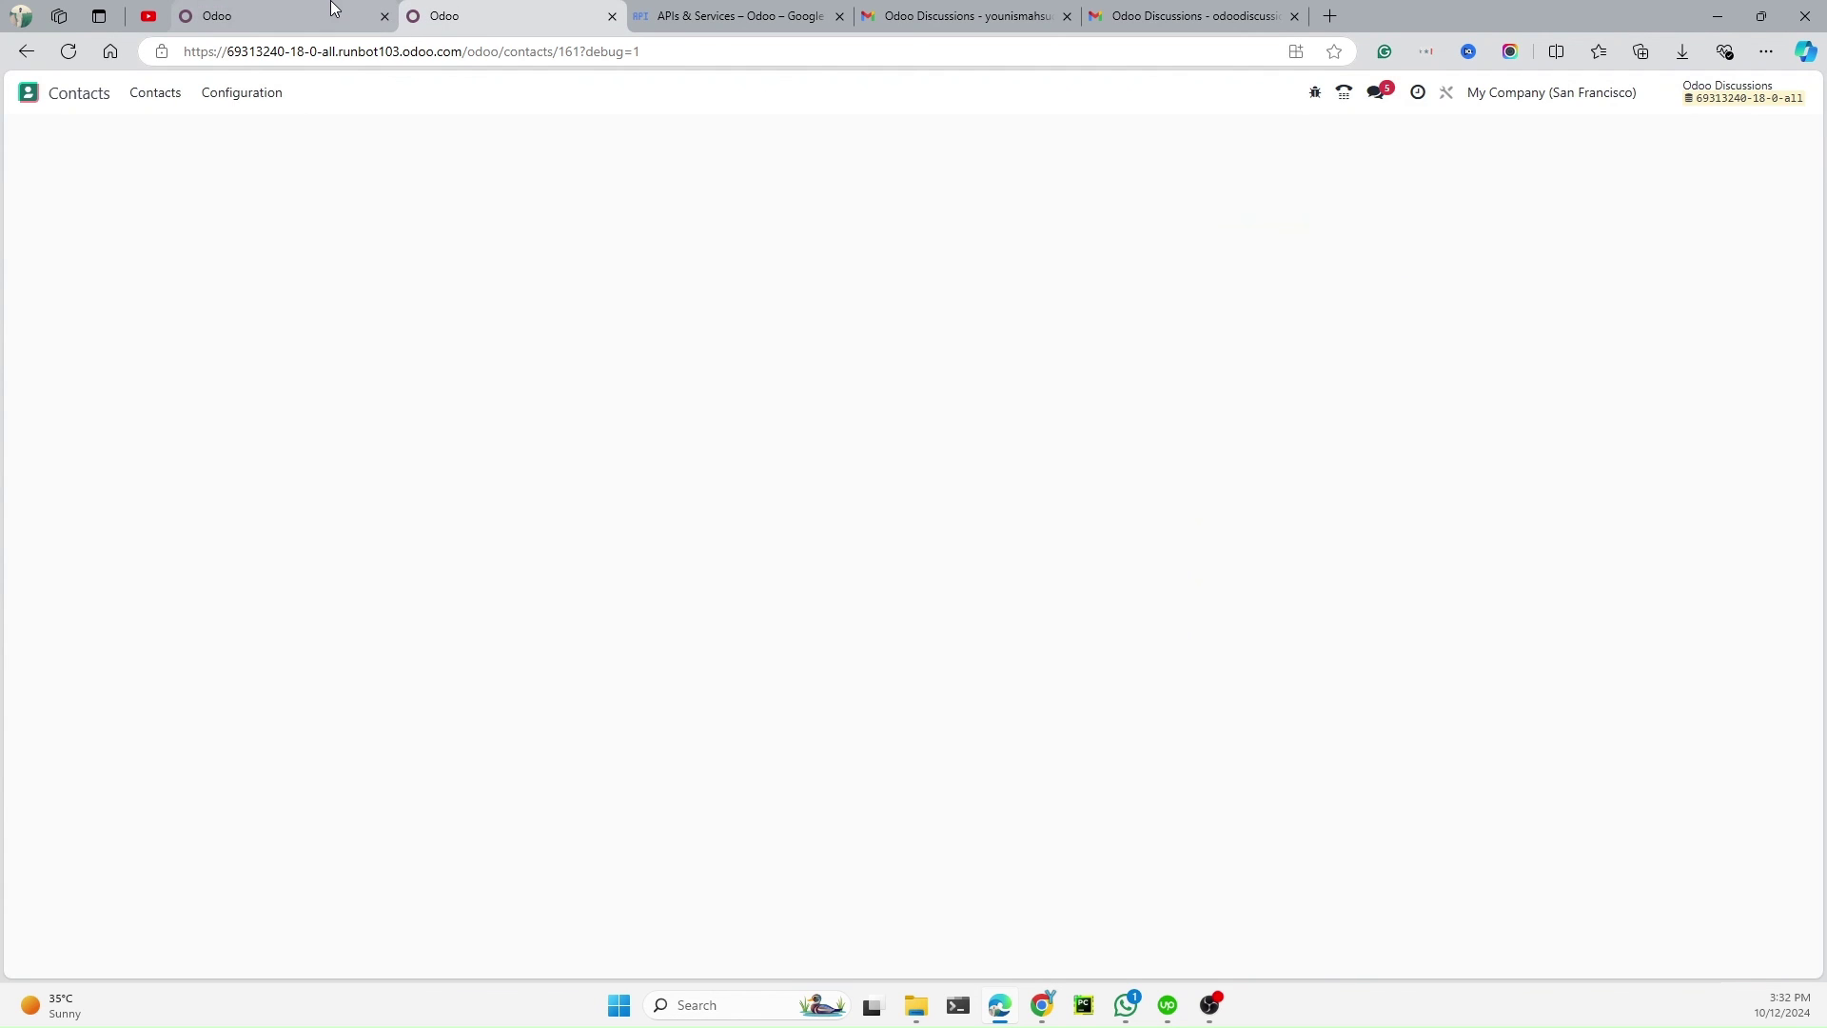
In the duplicated tab, open the Scheduled Actions list from Settings' technical menu
click(521, 8)
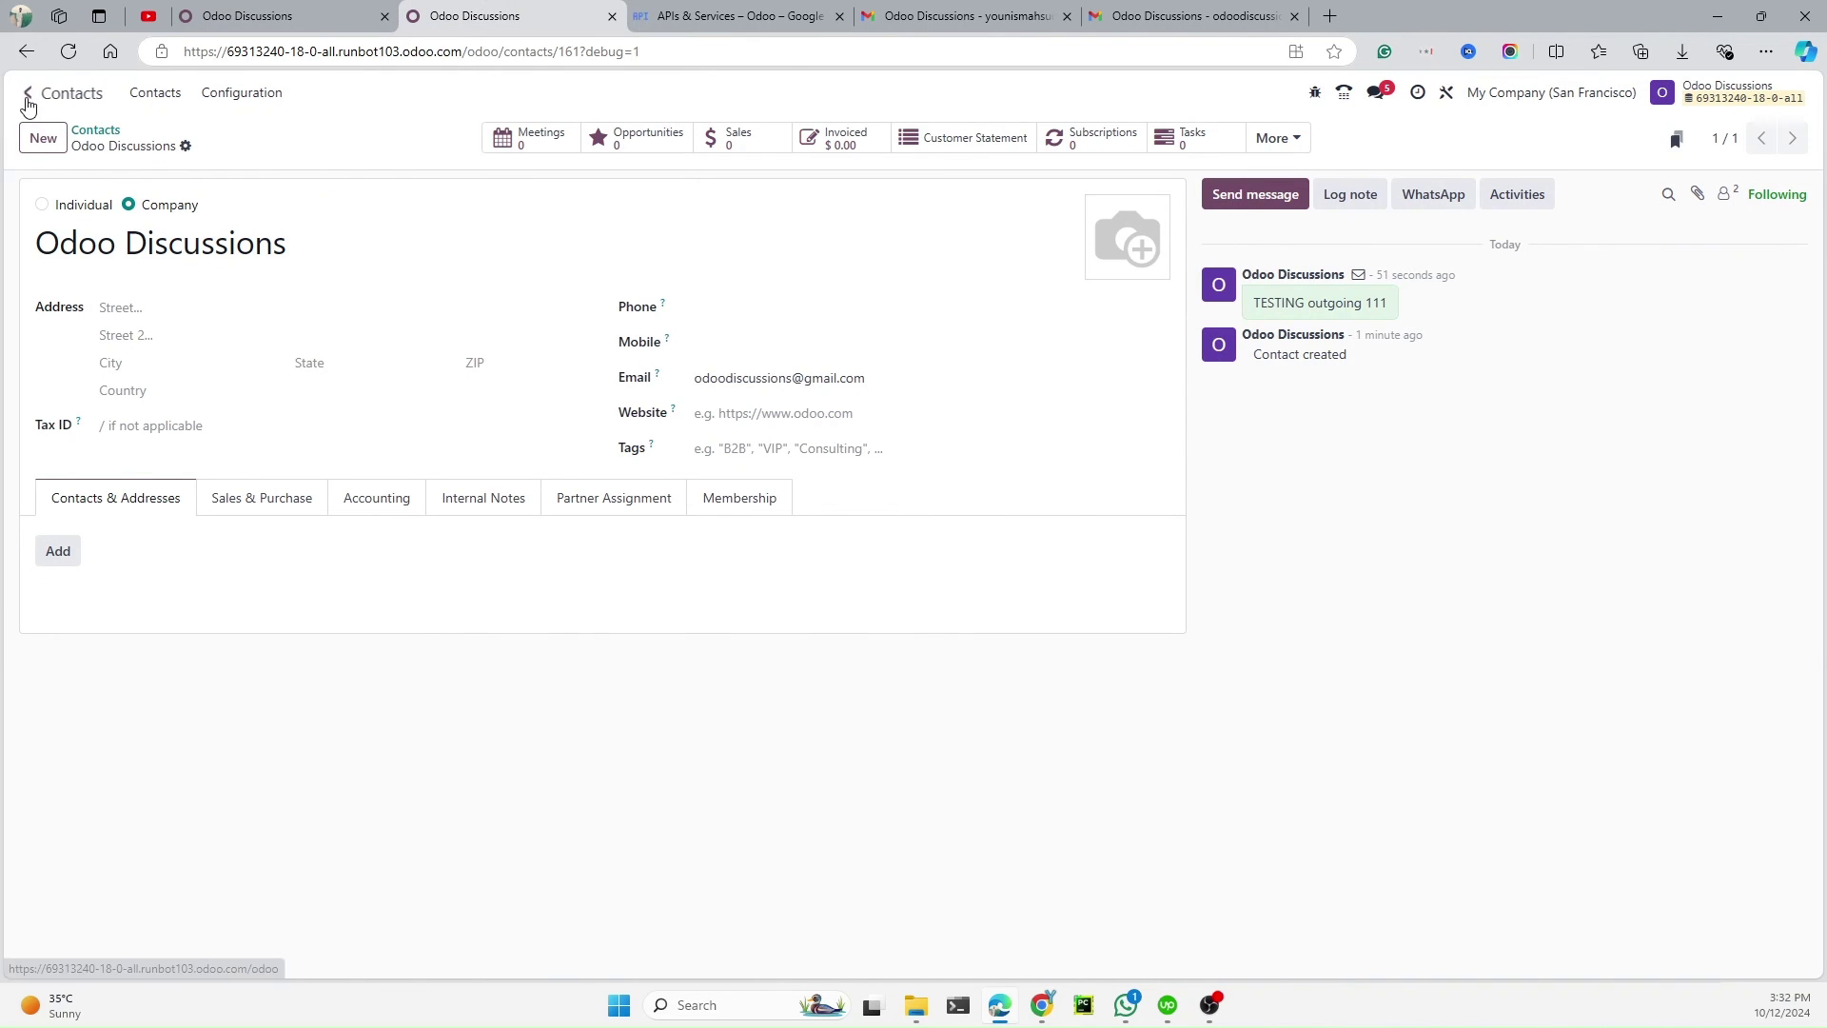
click(28, 91)
scroll(823, 473, down, 3)
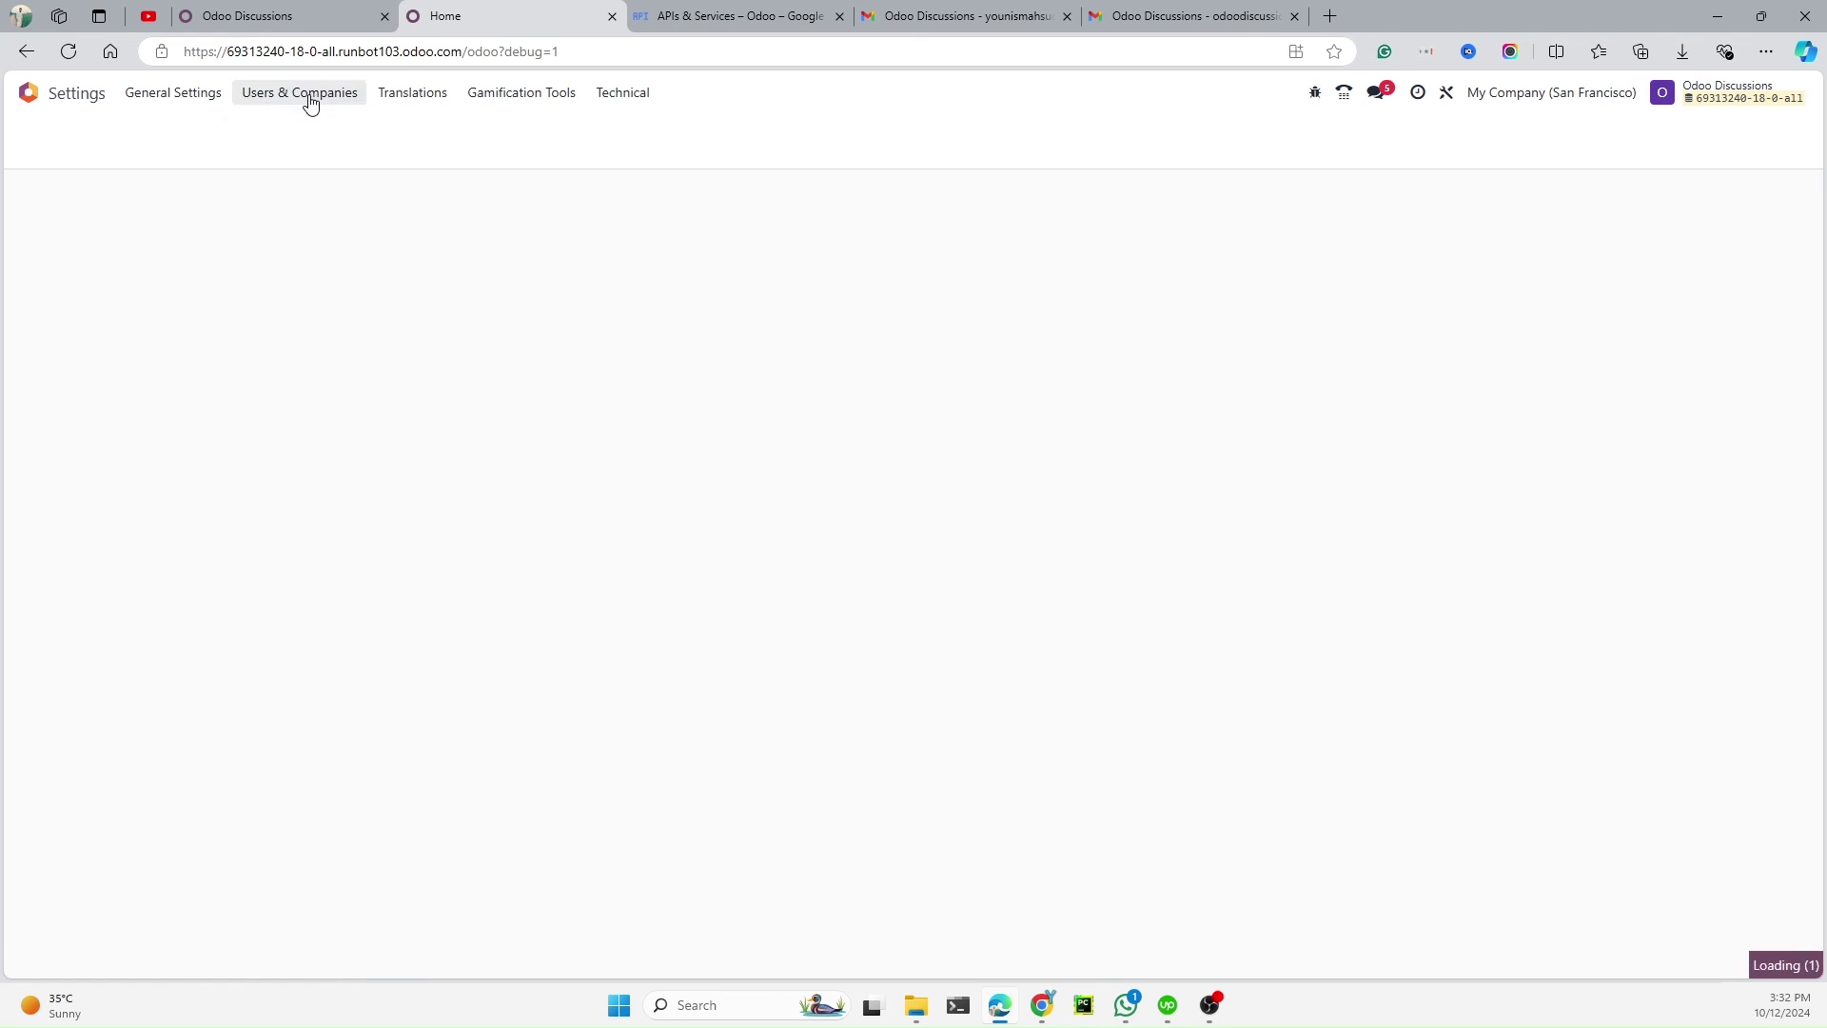
click(310, 95)
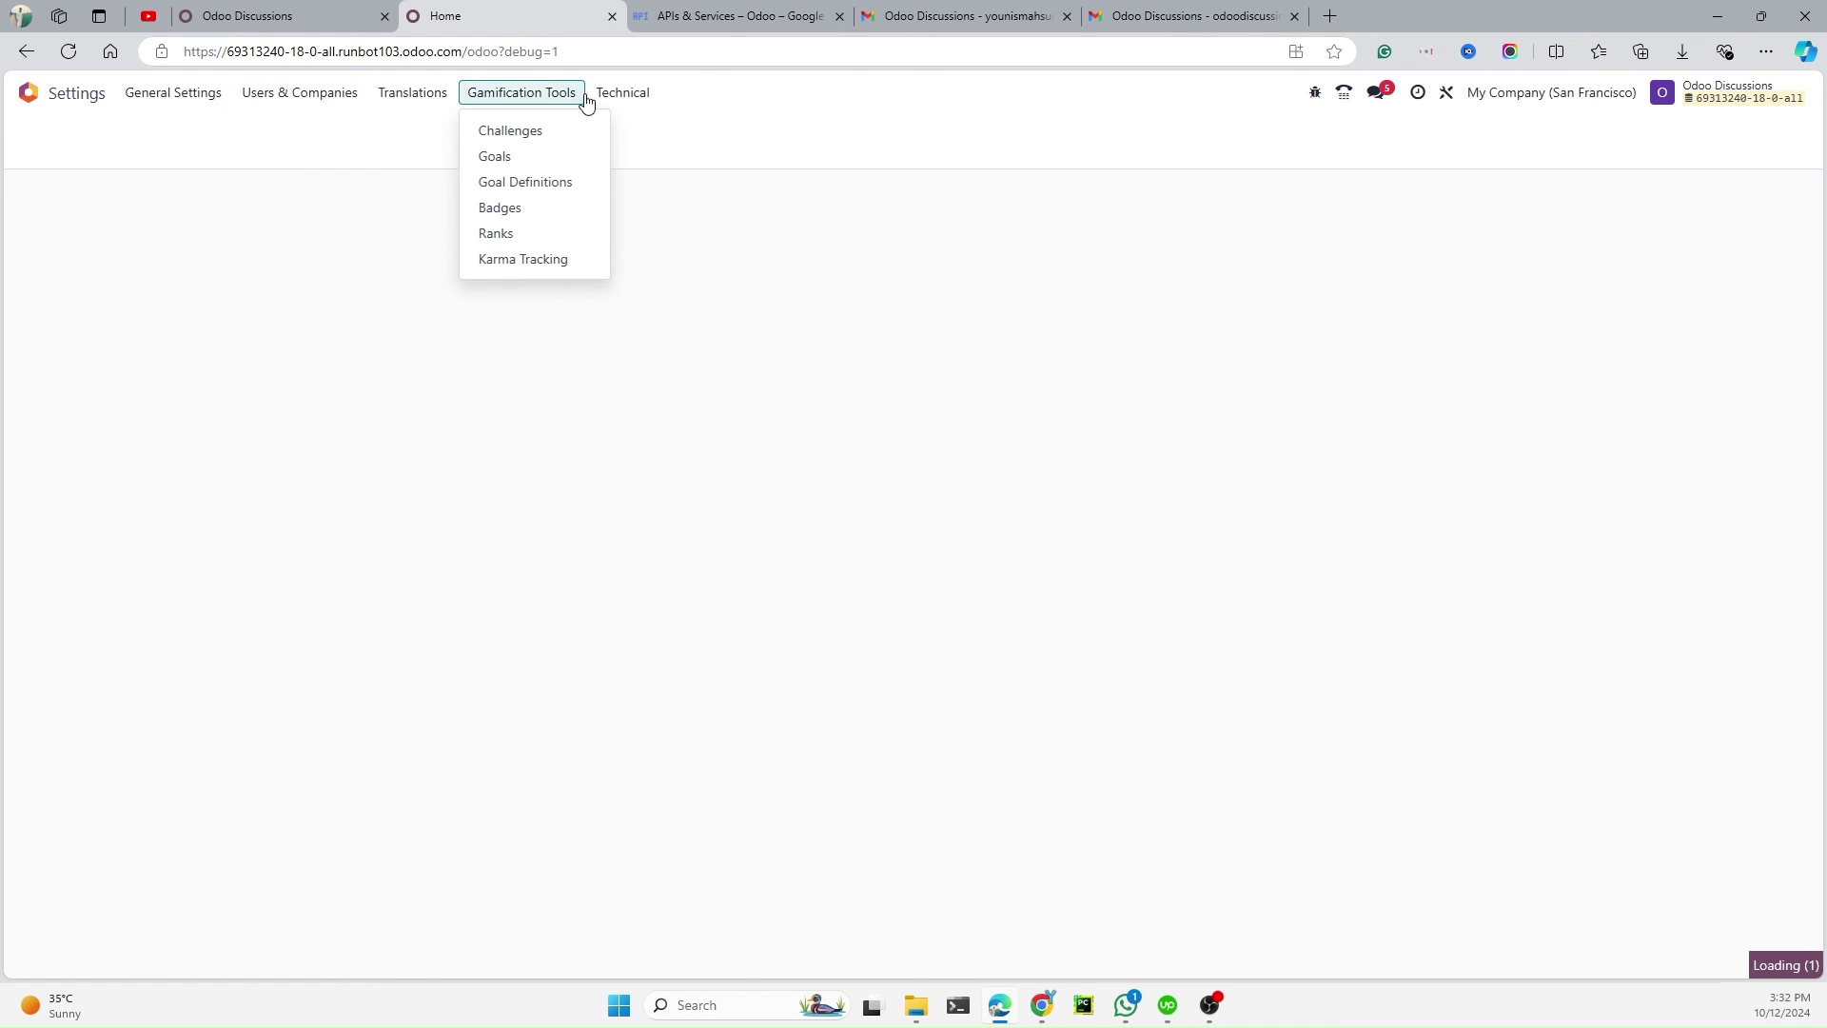
mouse_move(623, 93)
scroll(689, 428, down, 10)
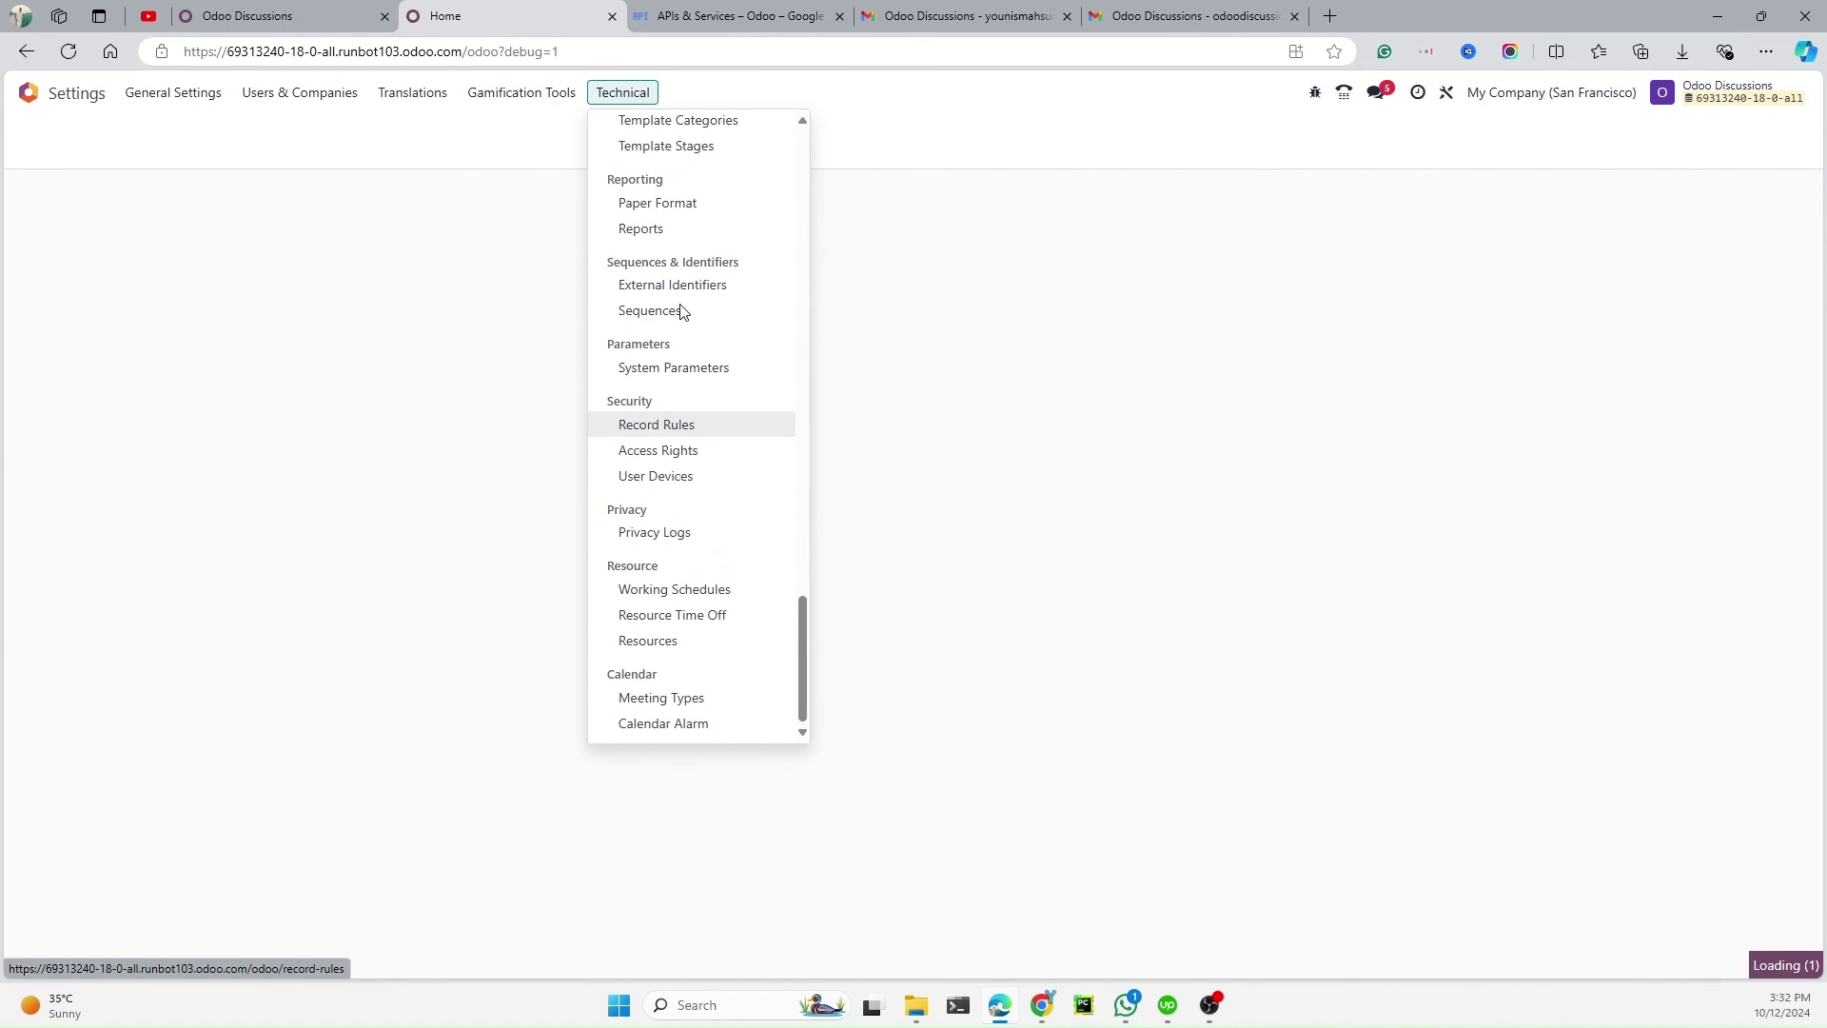
scroll(700, 428, up, 3)
scroll(693, 440, up, 2)
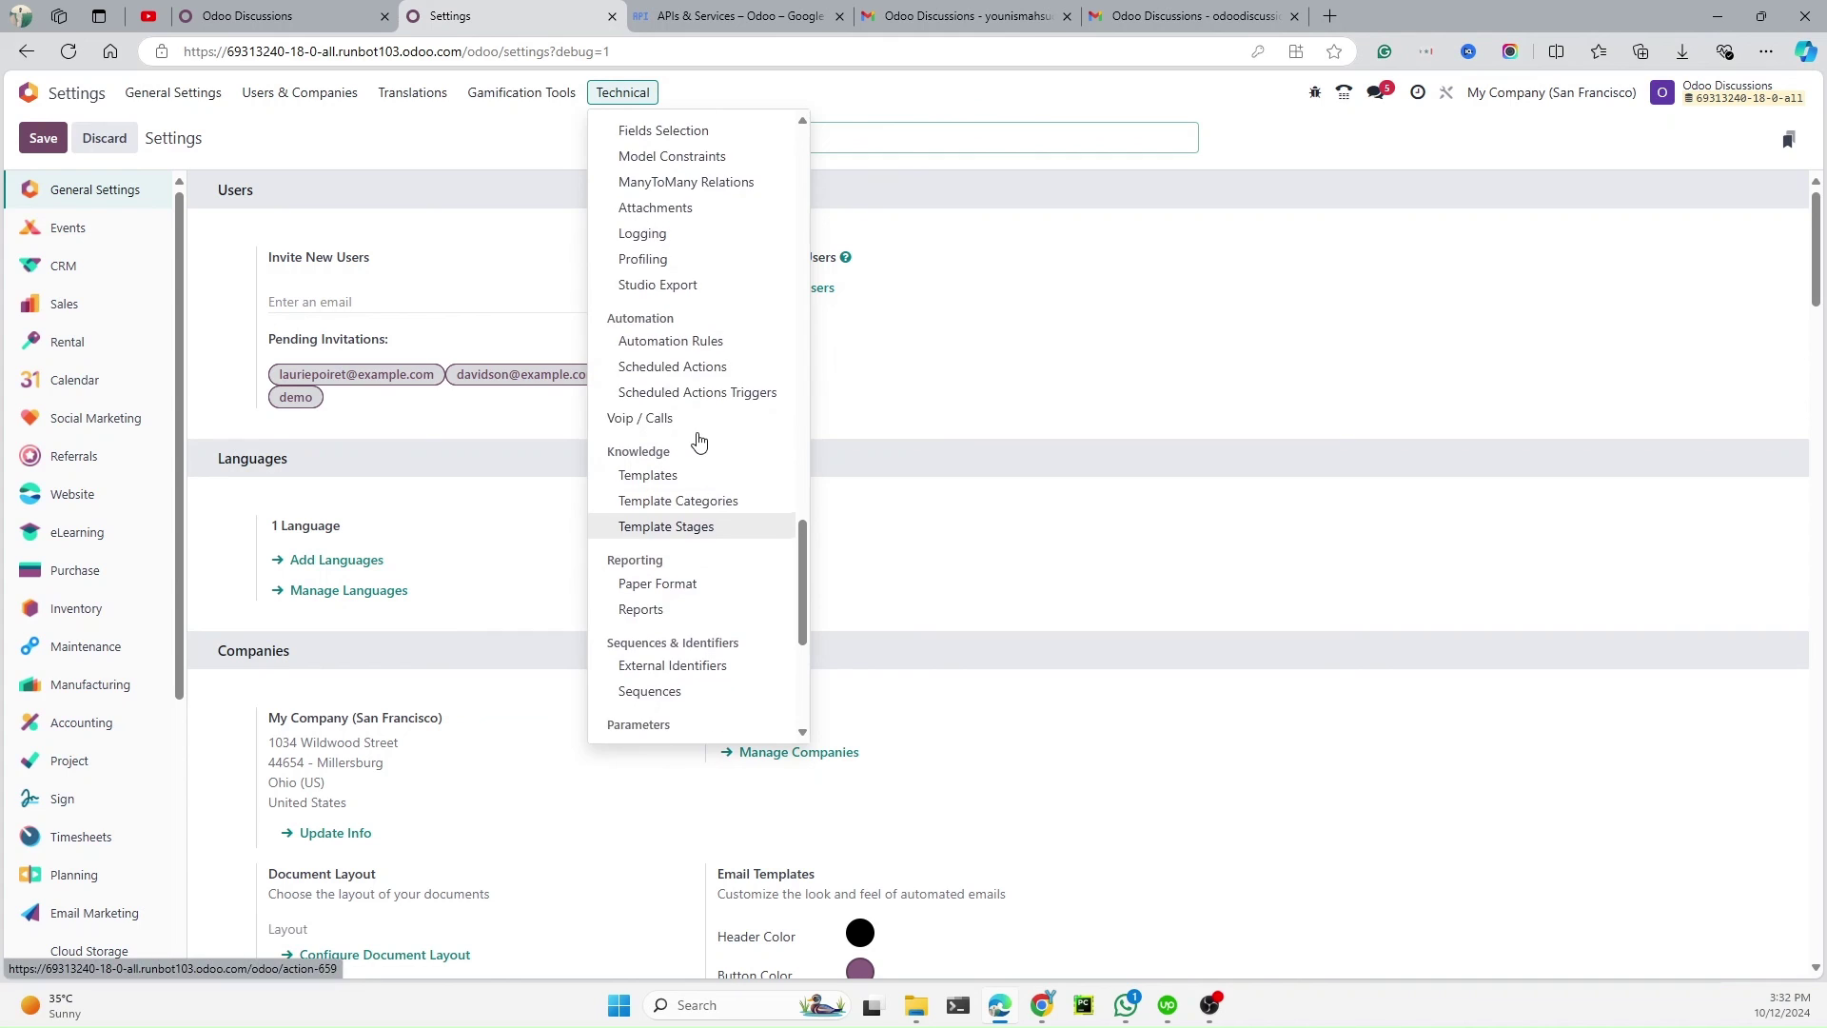
click(687, 386)
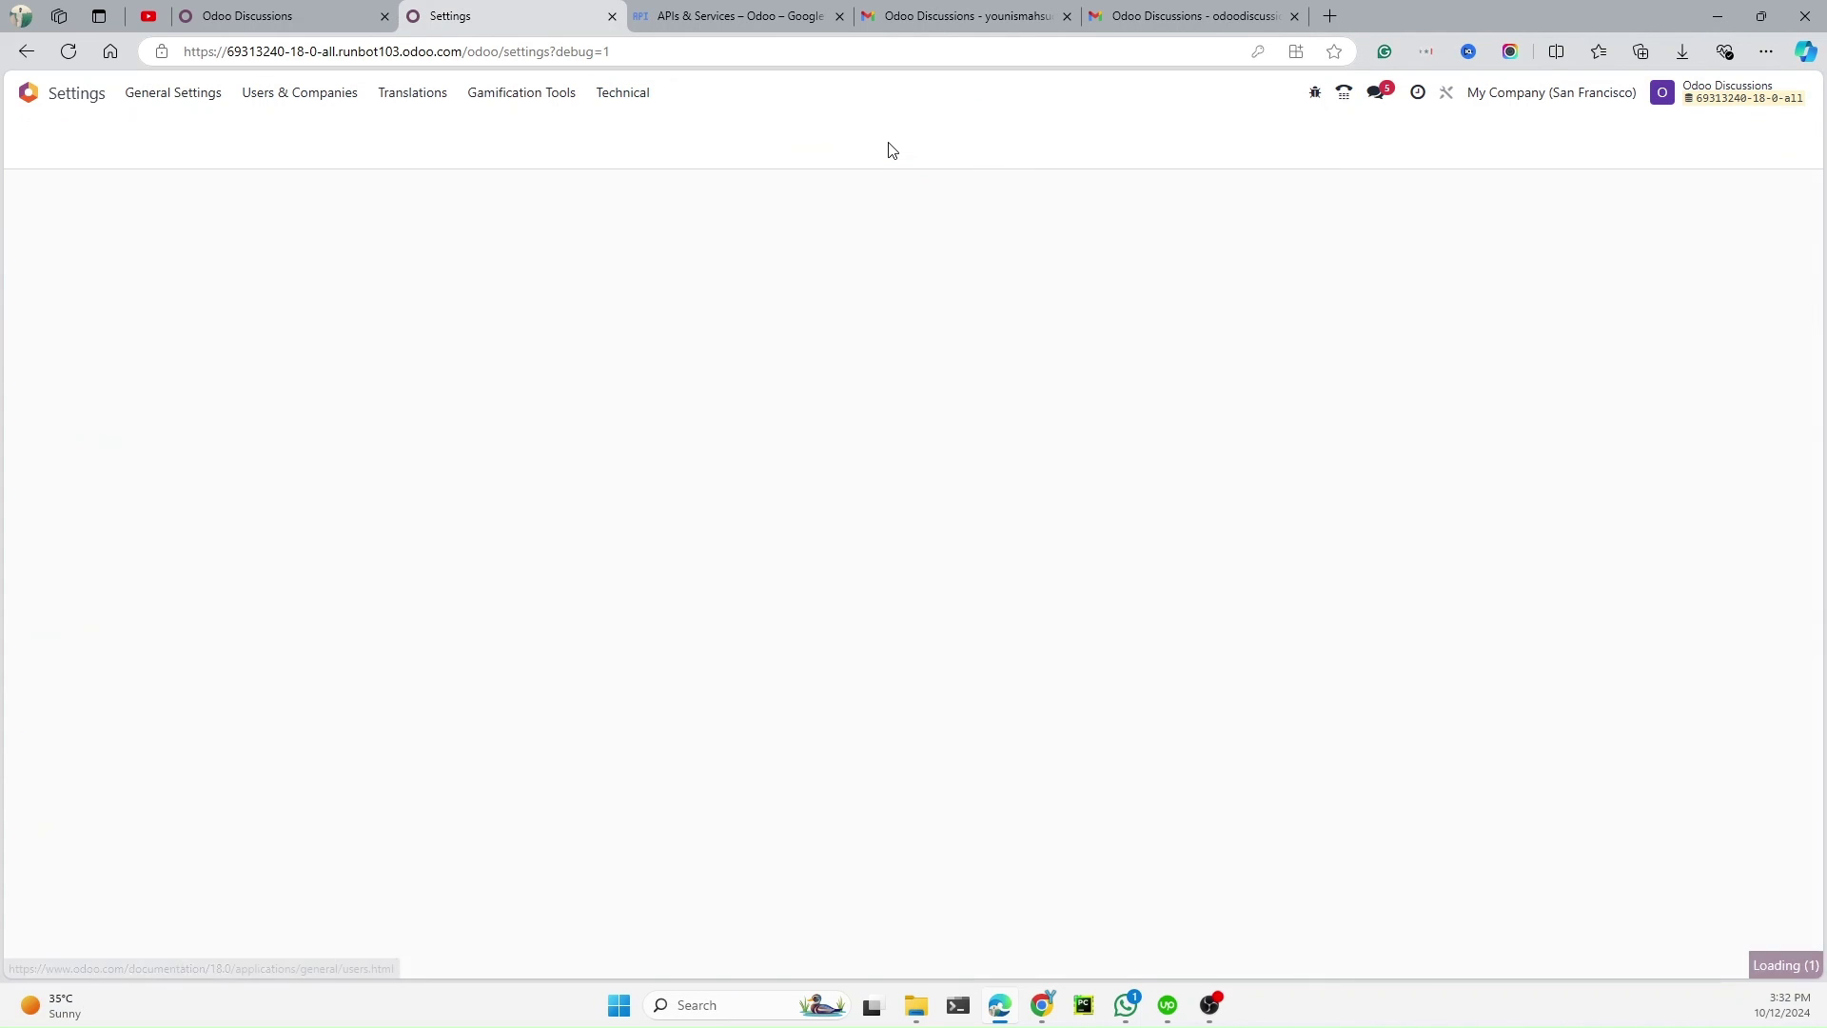
Run Mail: Fetchmail Service manually, then reload the Odoo Discussions contact page
text(mail)
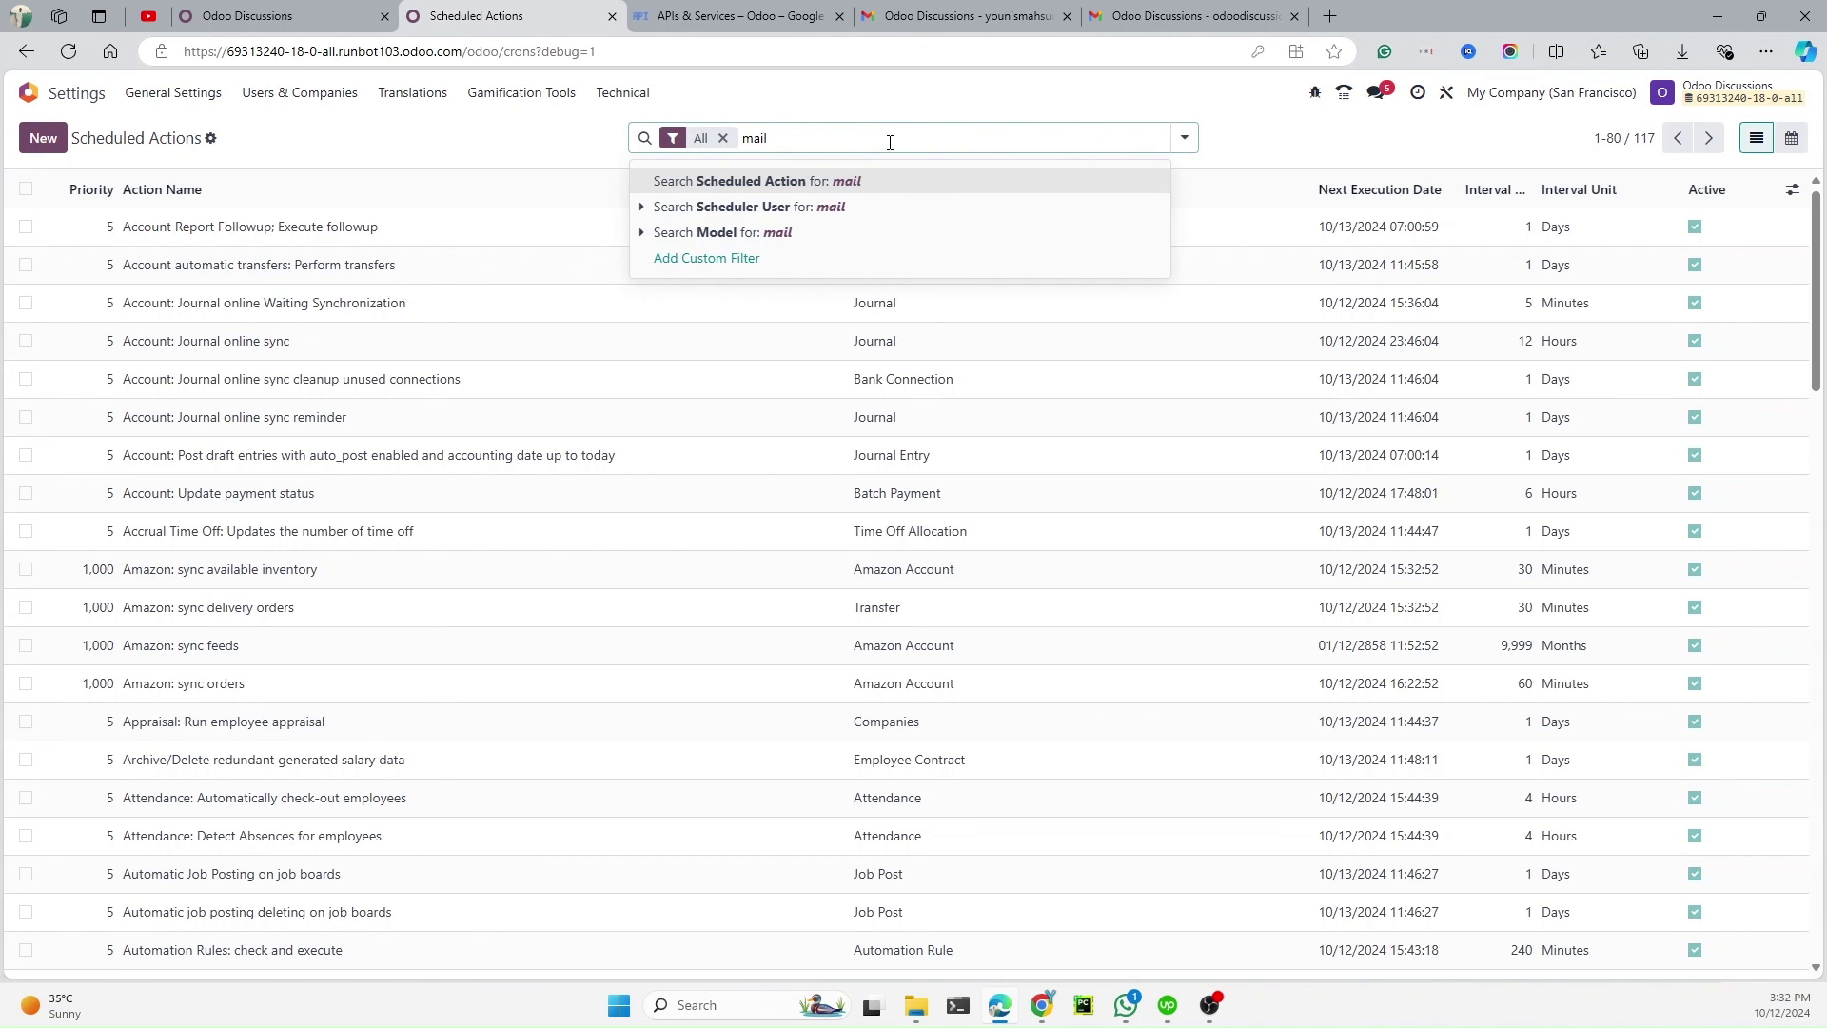
key(Return)
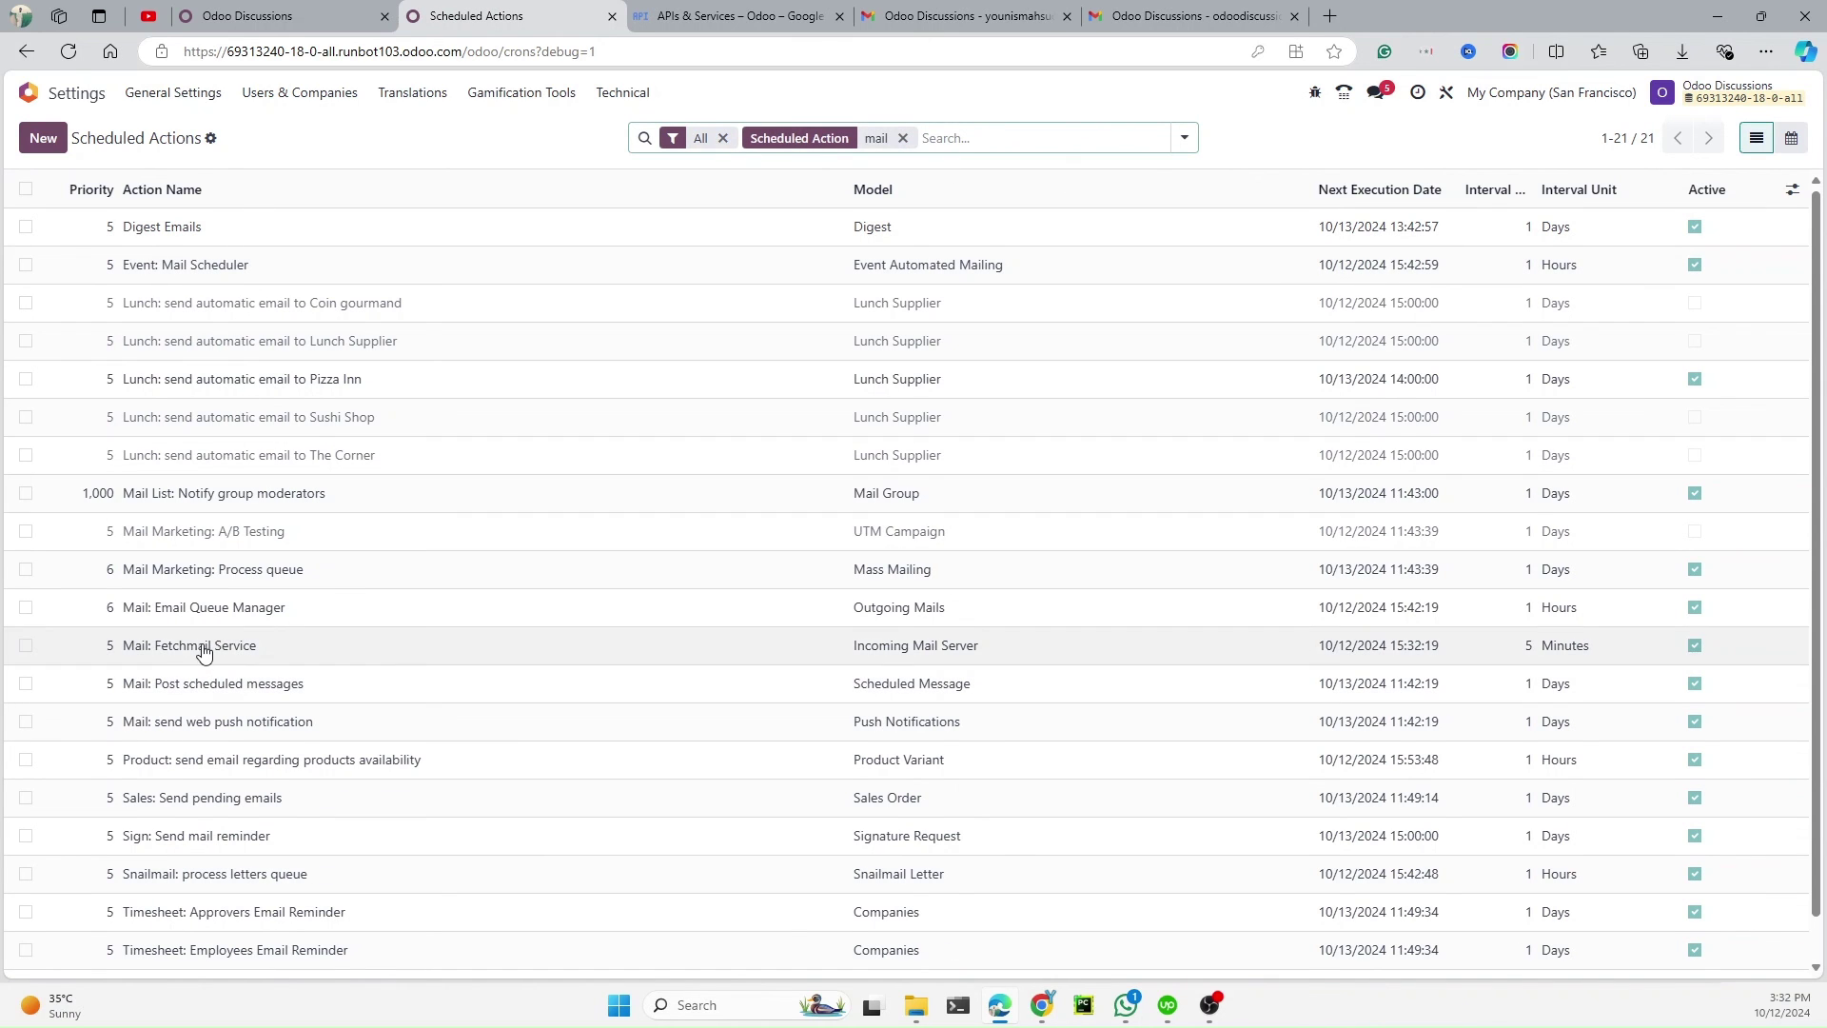
click(386, 493)
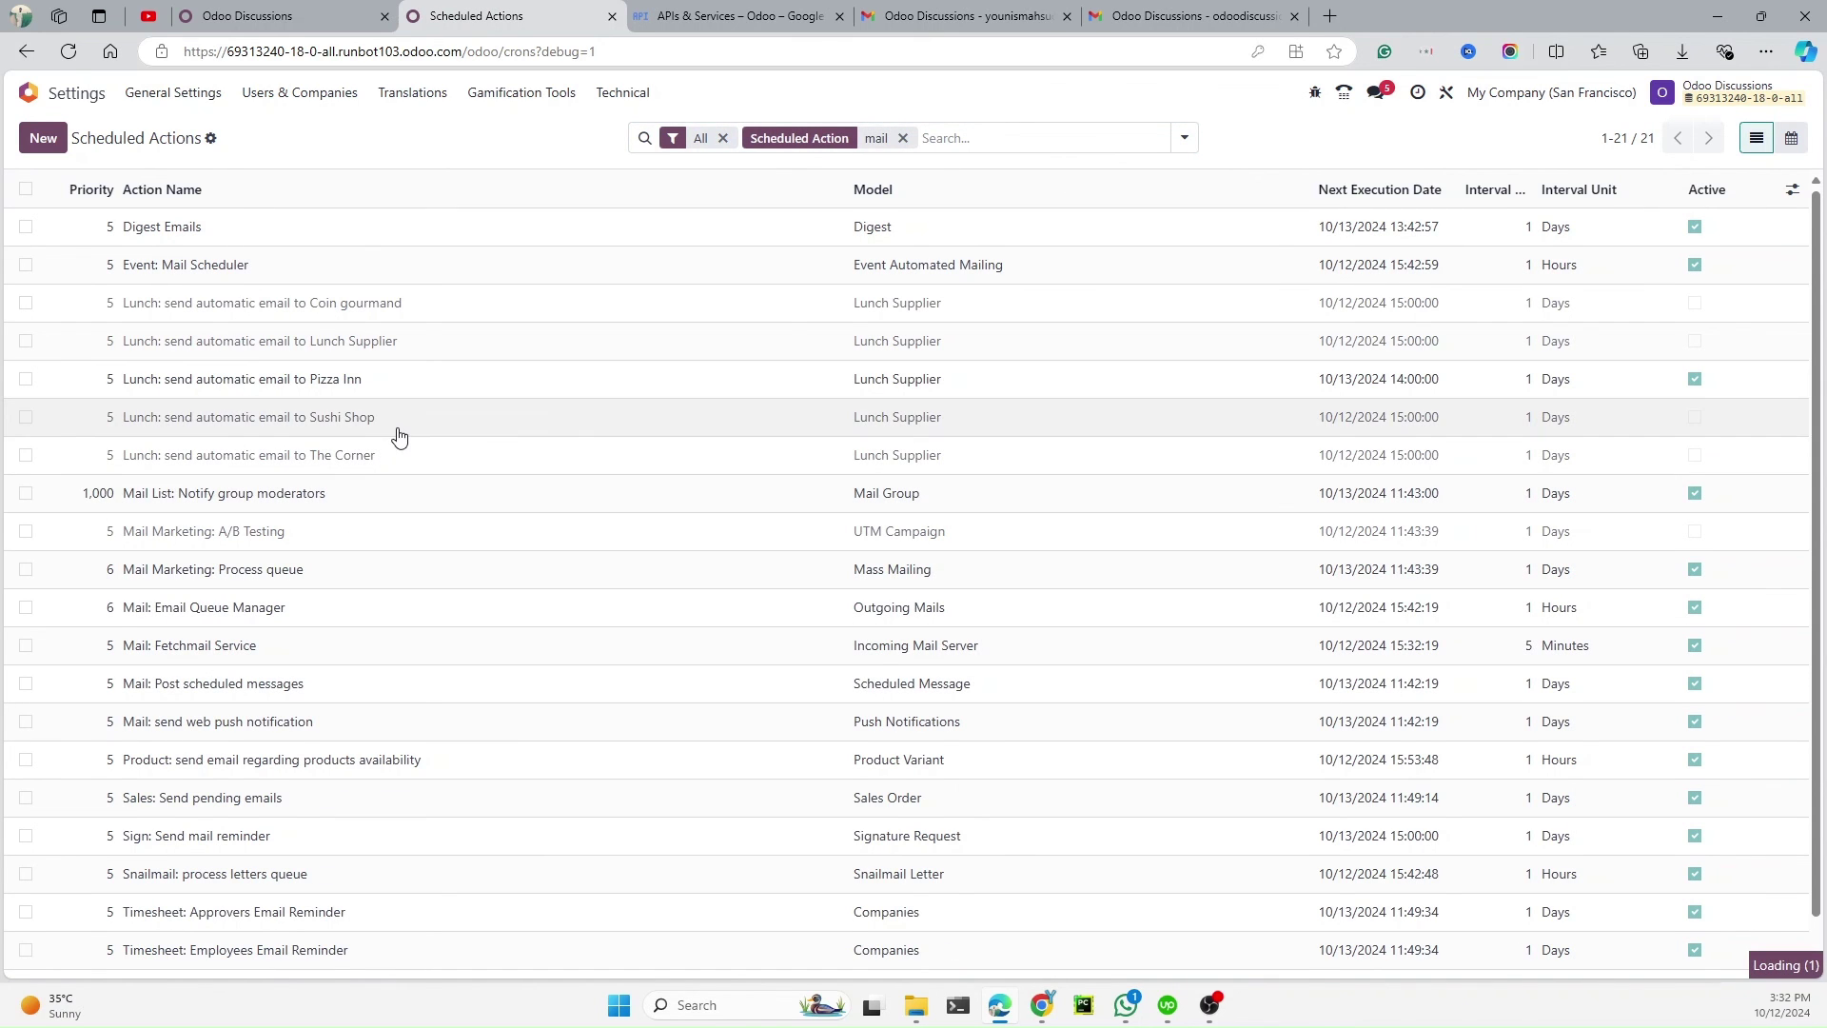
click(226, 644)
click(70, 196)
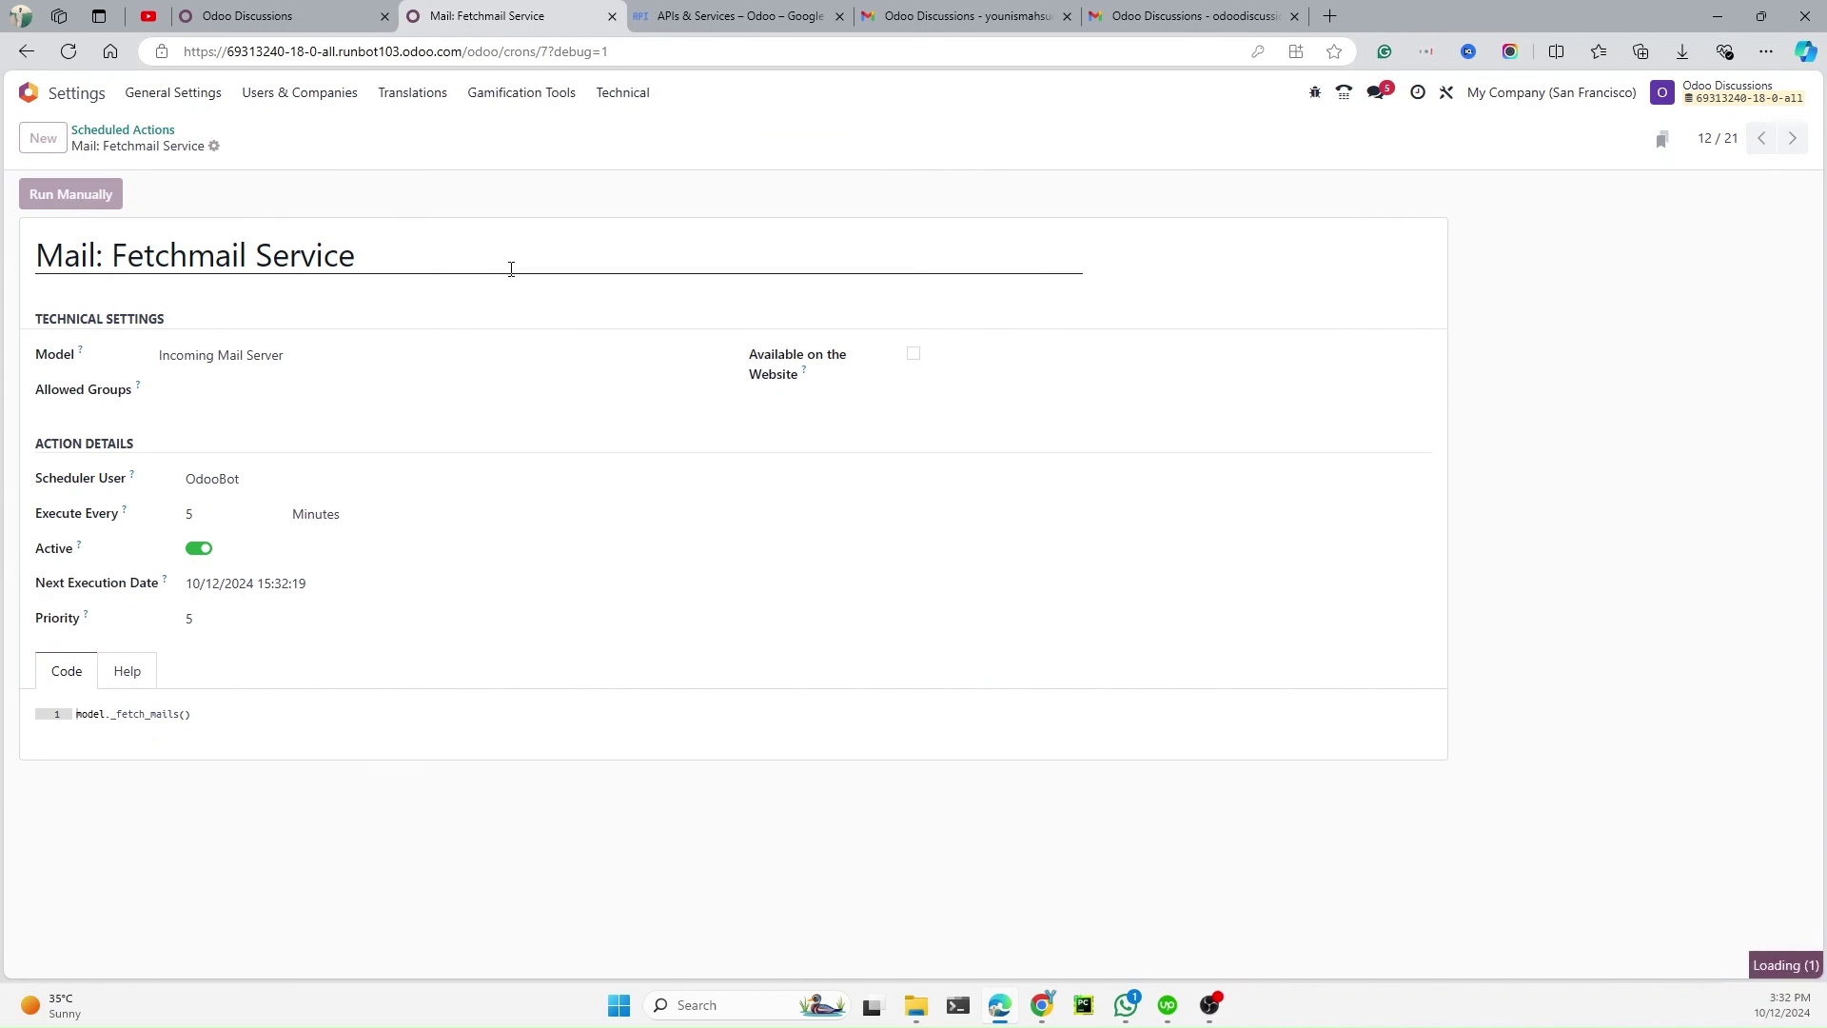
click(257, 16)
click(67, 52)
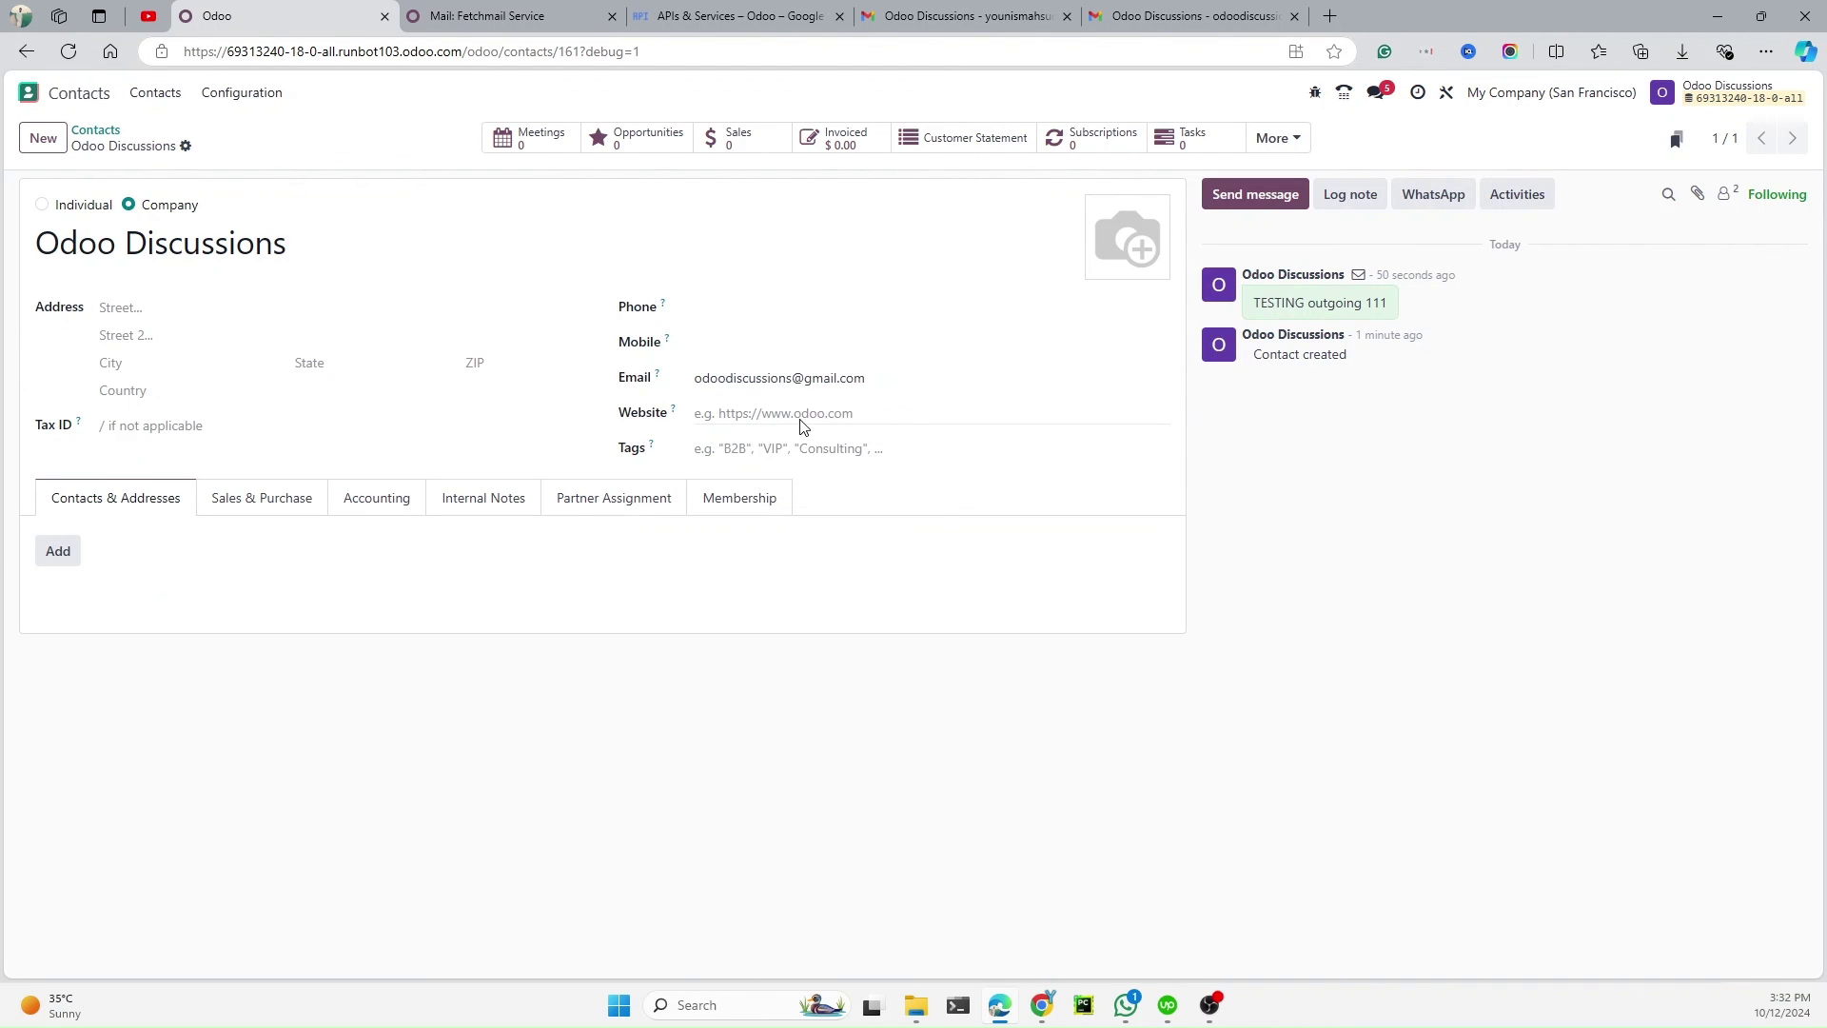